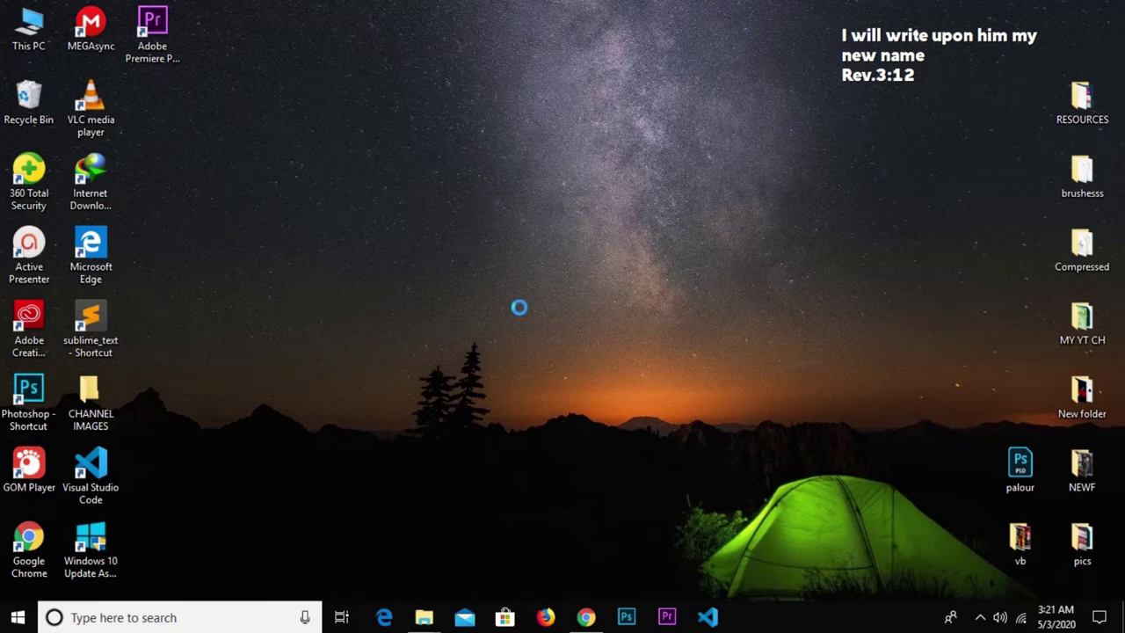
# - Refresh the desktop twice from its right-click menu
pyautogui.rightClick(519, 306)
pyautogui.click(525, 297)
pyautogui.rightClick(526, 303)
pyautogui.click(569, 349)
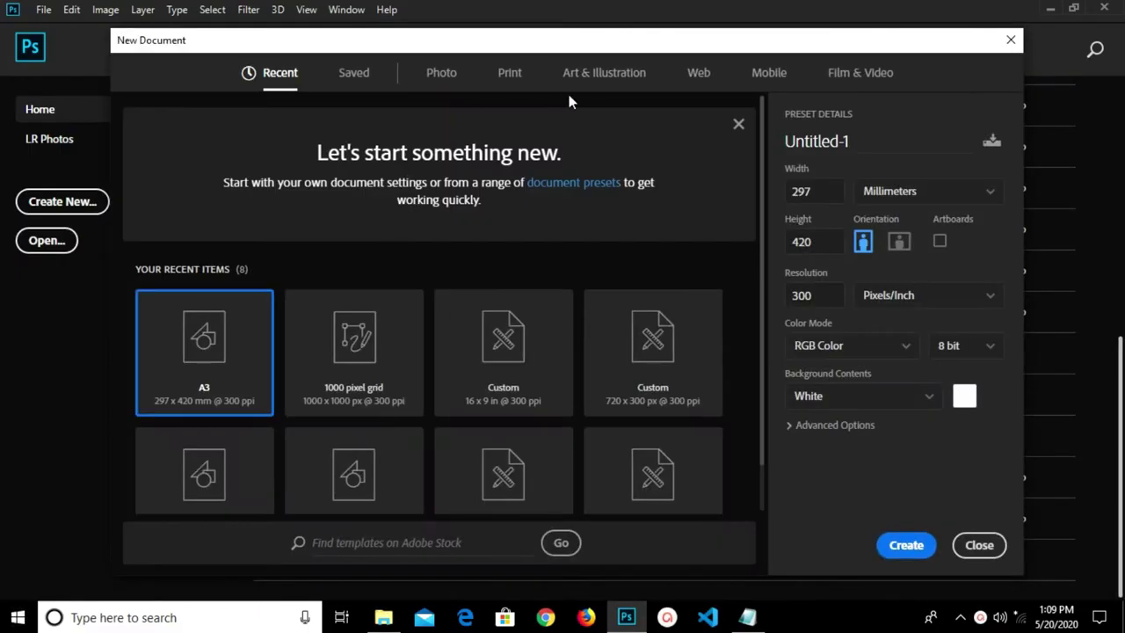
# - Create a blank A3 print document at 300 pixels/inch and unlock its Background layer
pyautogui.click(509, 77)
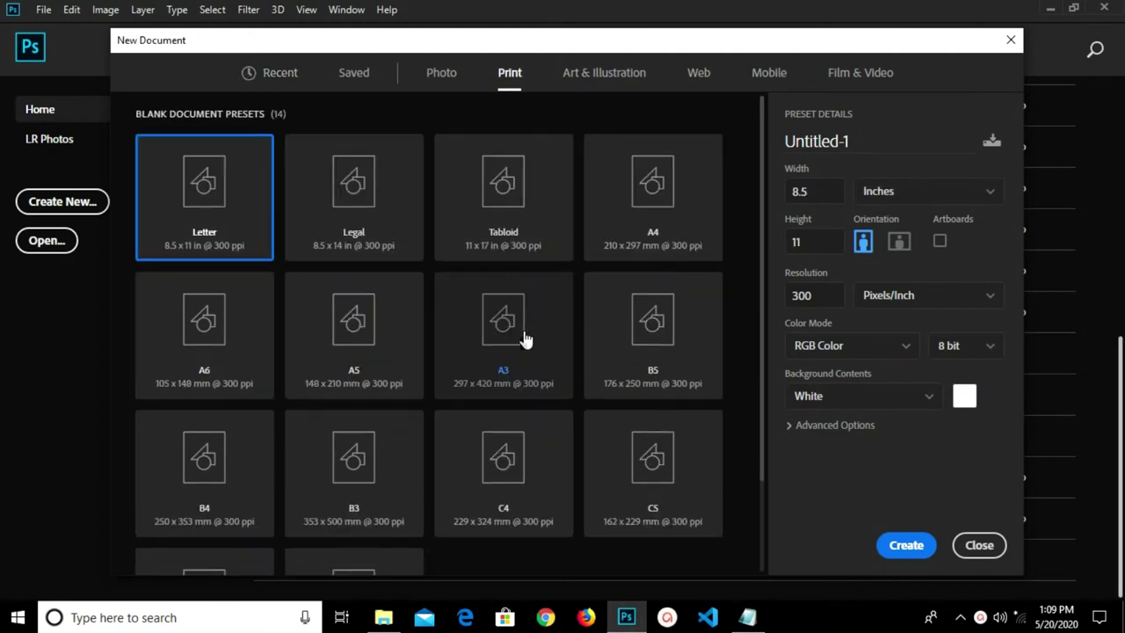
pyautogui.click(516, 363)
pyautogui.moveTo(827, 299); pyautogui.dragTo(788, 302)
pyautogui.click(893, 550)
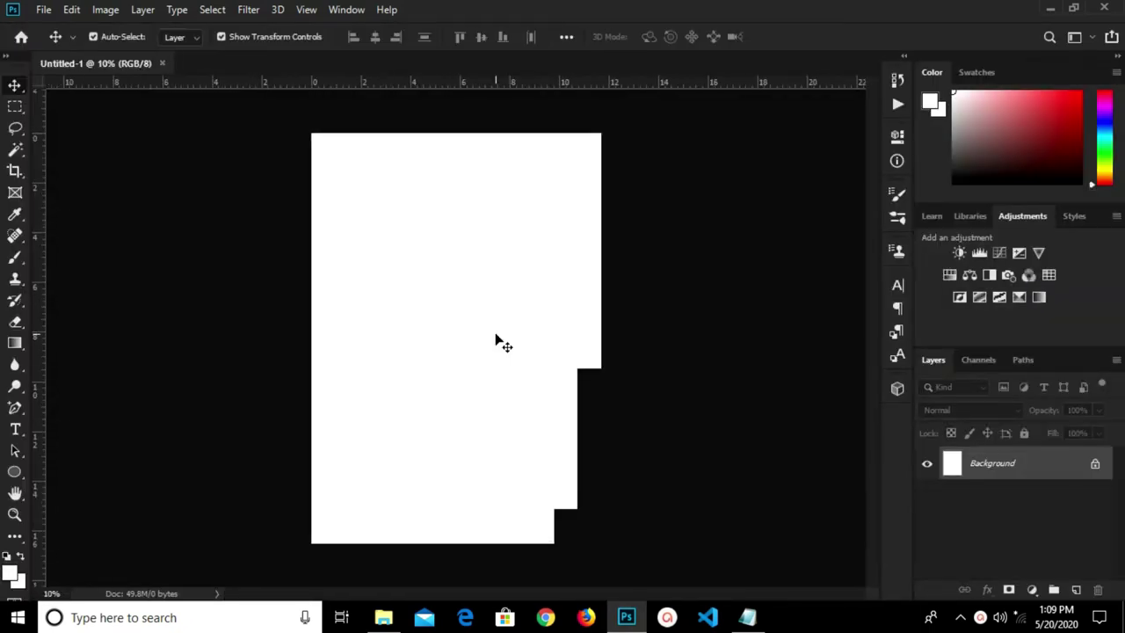
pyautogui.doubleClick(1011, 474)
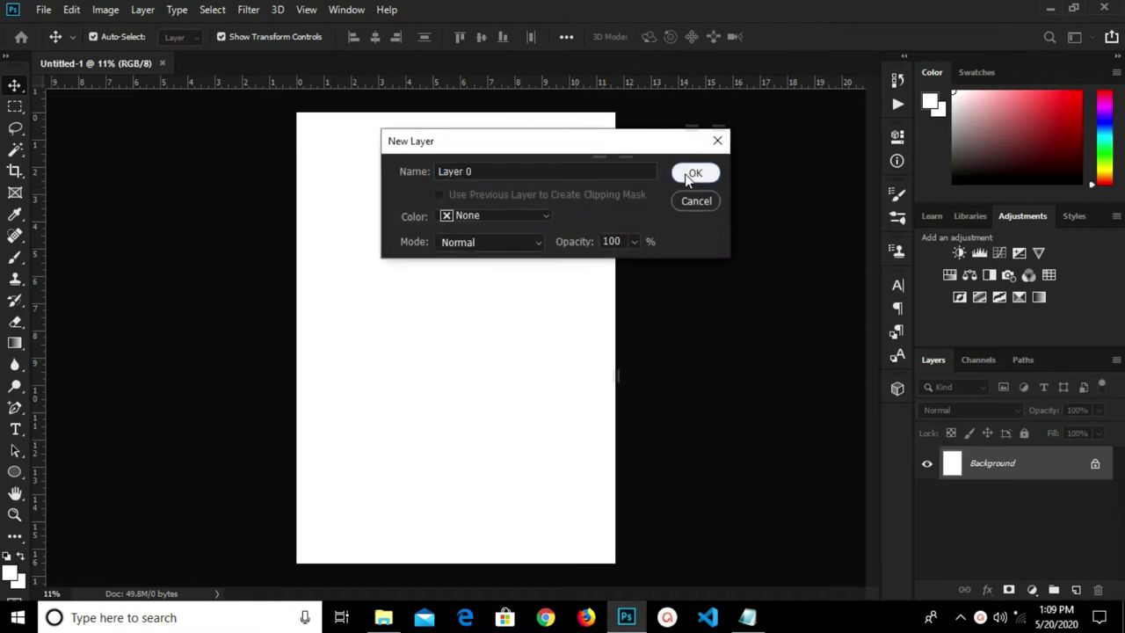
# - Keep the layer name Layer 0 and add a black Solid Color fill layer
pyautogui.click(684, 172)
pyautogui.click(1029, 590)
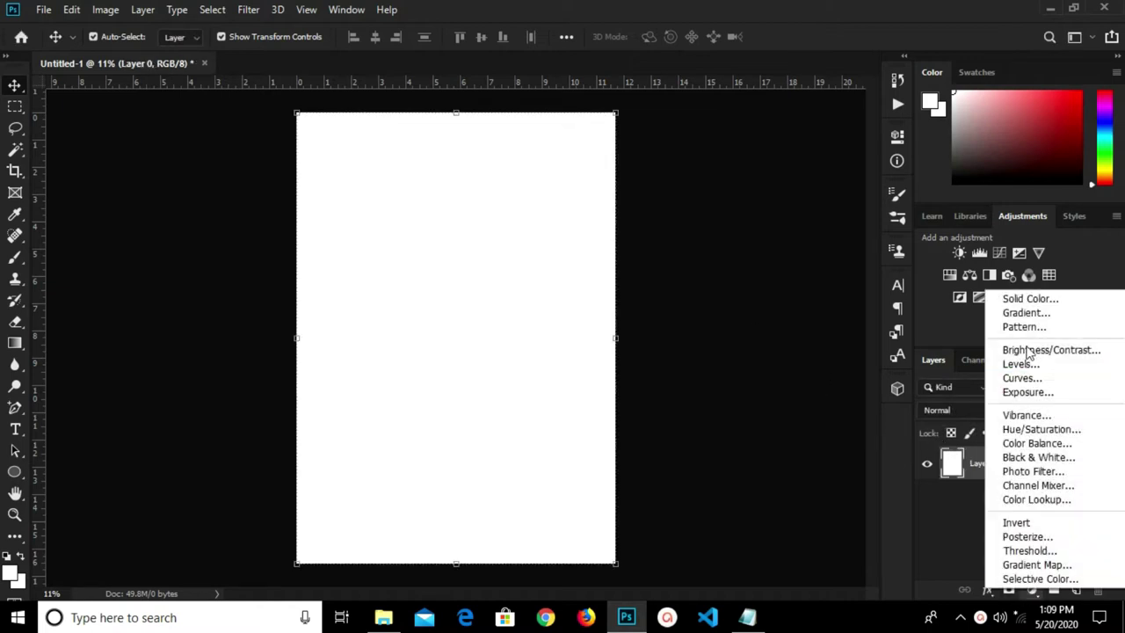
pyautogui.click(1026, 298)
pyautogui.moveTo(726, 364)
pyautogui.mouseDown()
pyautogui.moveTo(821, 497)
pyautogui.moveTo(817, 518)
pyautogui.mouseUp()
pyautogui.click(991, 285)
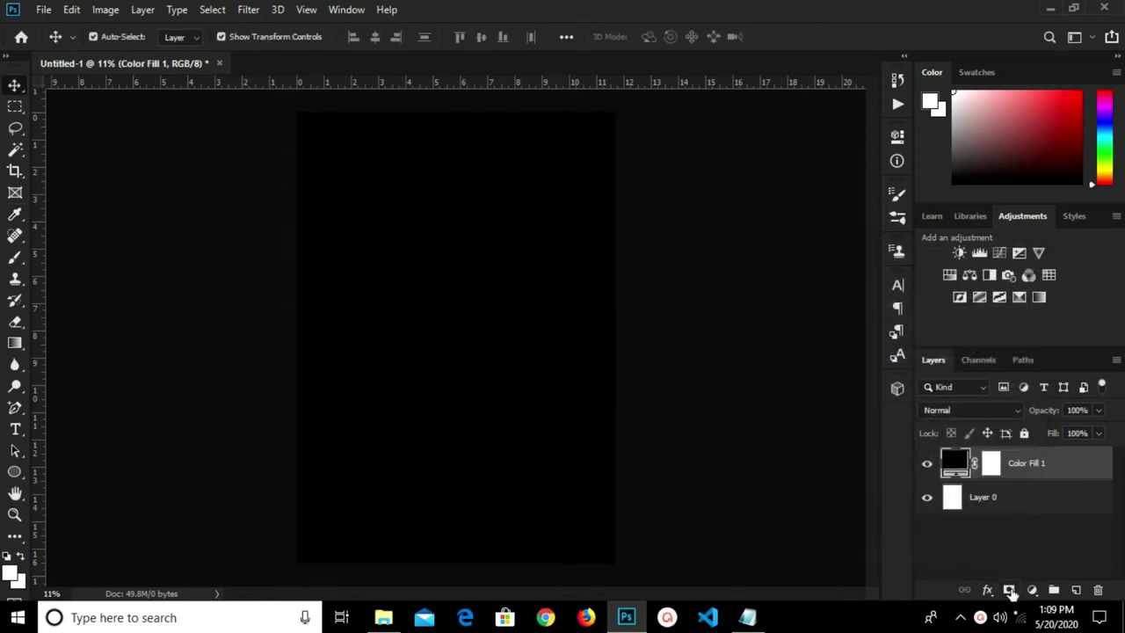
# - Apply a yellow-to-orange linear Gradient Overlay style to the fill layer
pyautogui.click(987, 590)
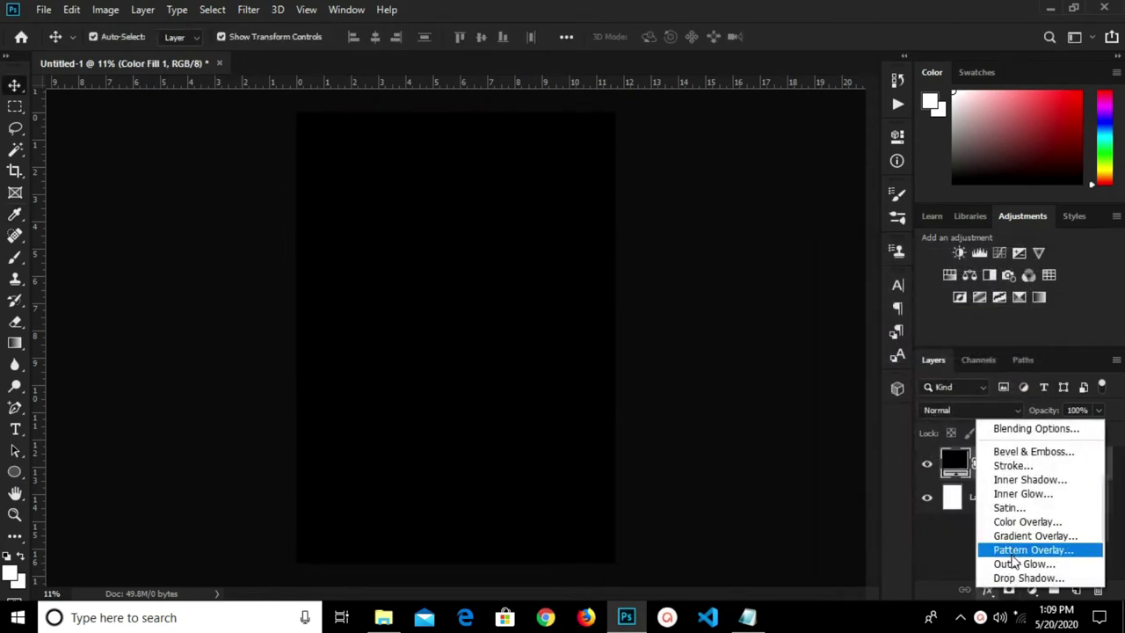
pyautogui.click(1012, 538)
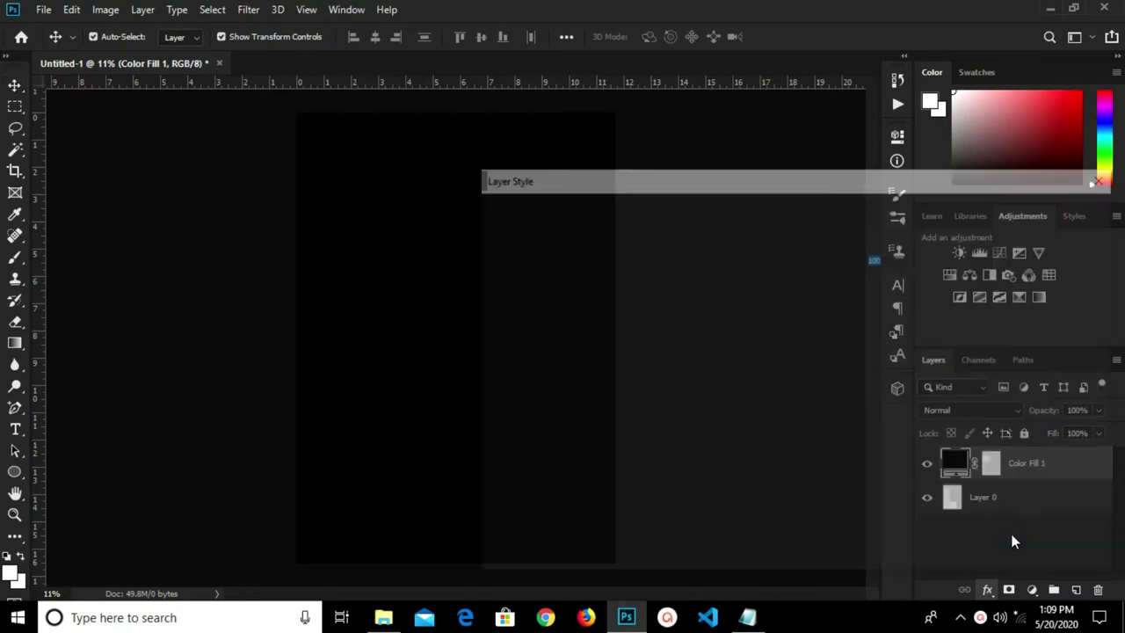
pyautogui.click(813, 281)
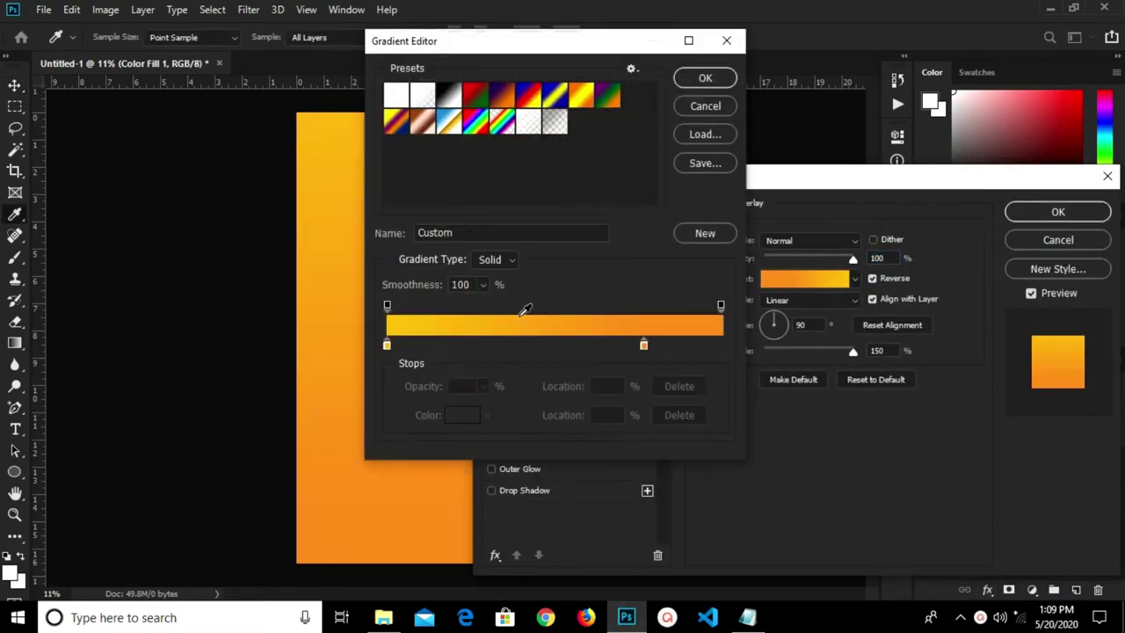
pyautogui.click(704, 82)
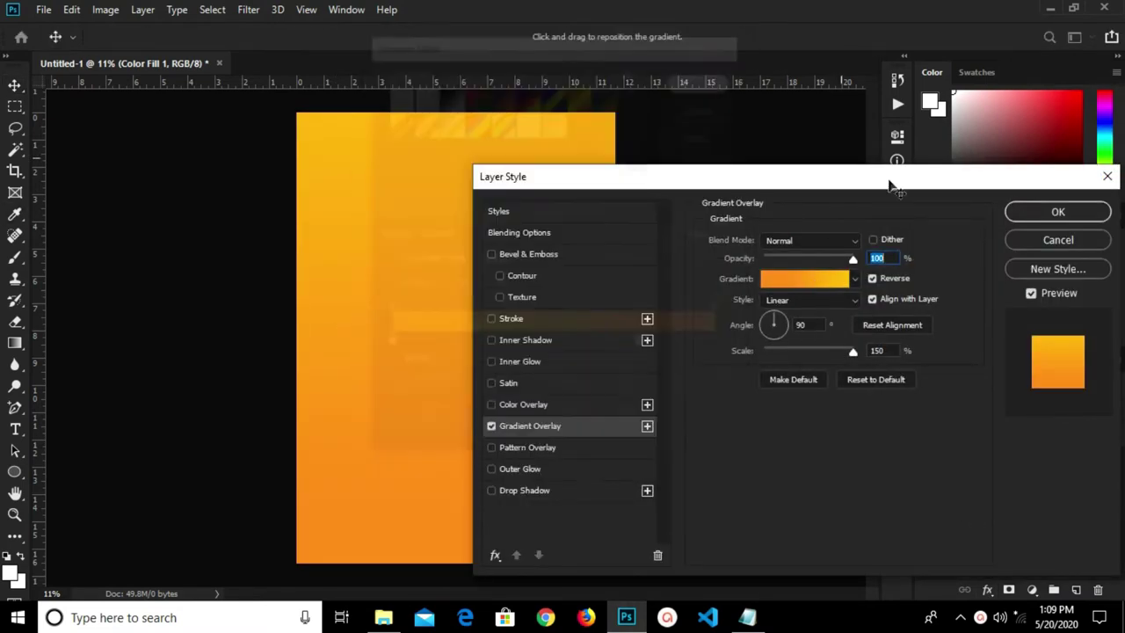
pyautogui.click(1058, 212)
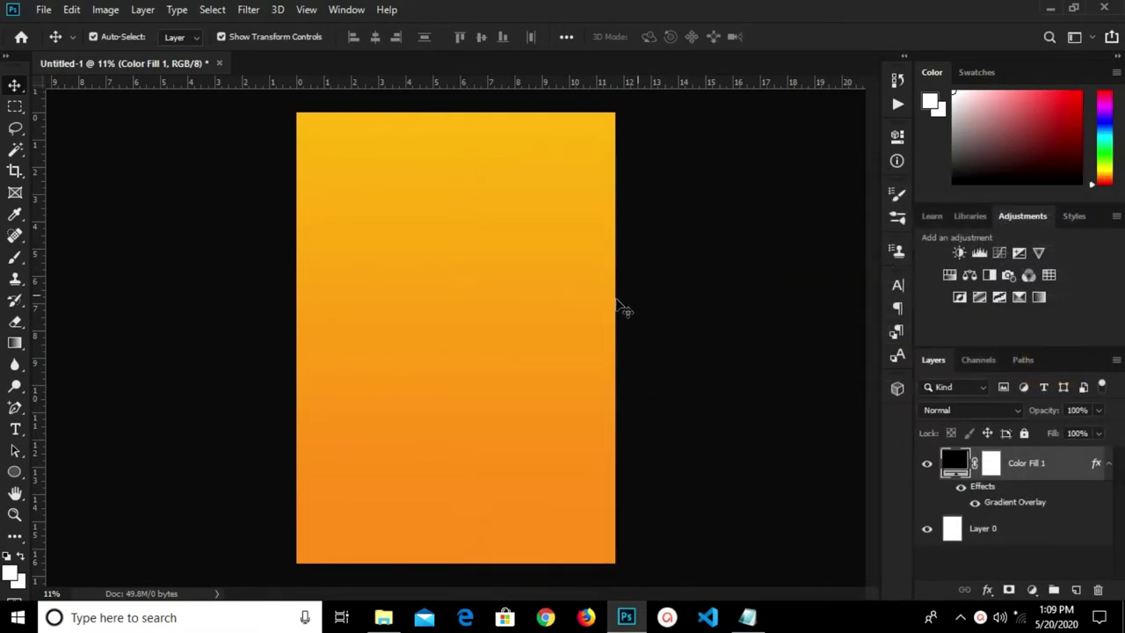
pyautogui.click(14, 472)
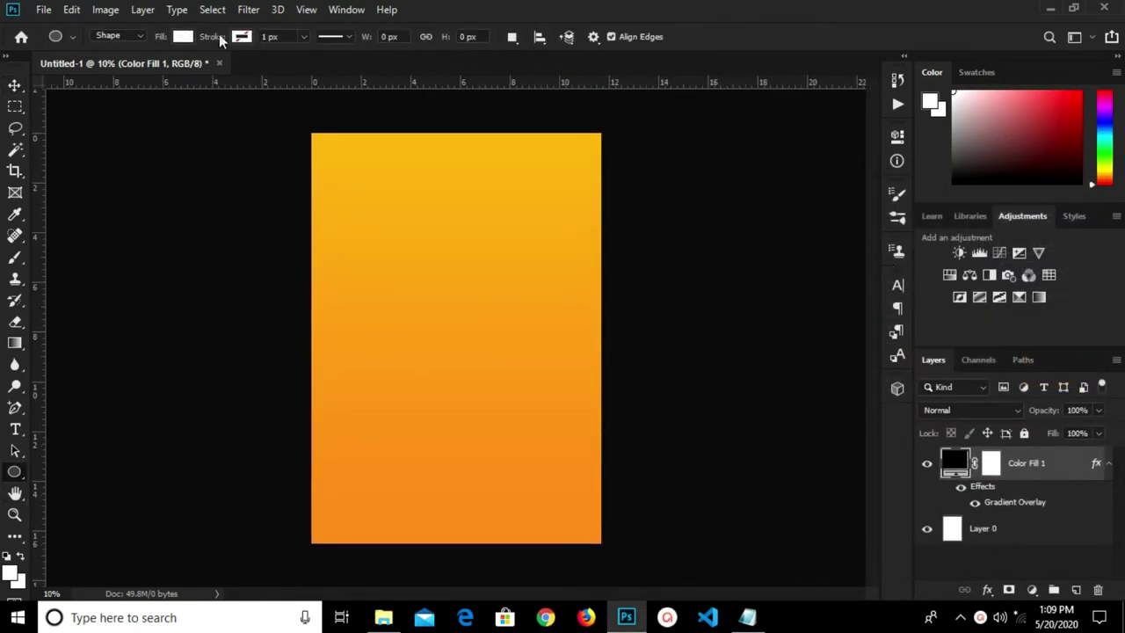
# - Set the ellipse fill to dark maroon and draw a circle at the page's top-left
pyautogui.click(183, 37)
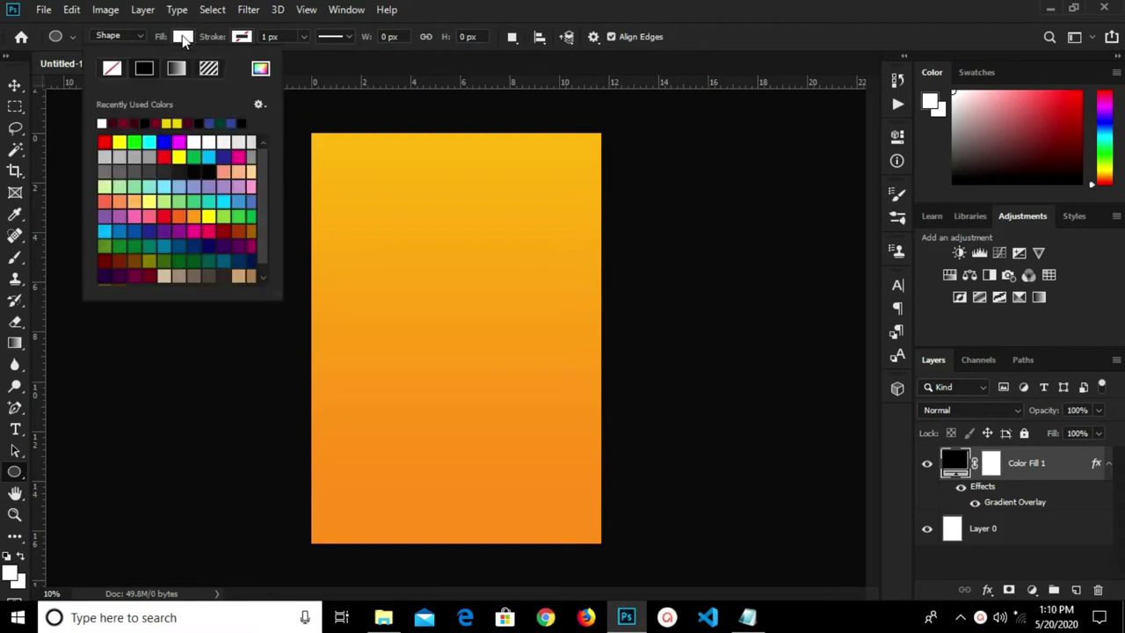
pyautogui.click(119, 122)
pyautogui.click(15, 85)
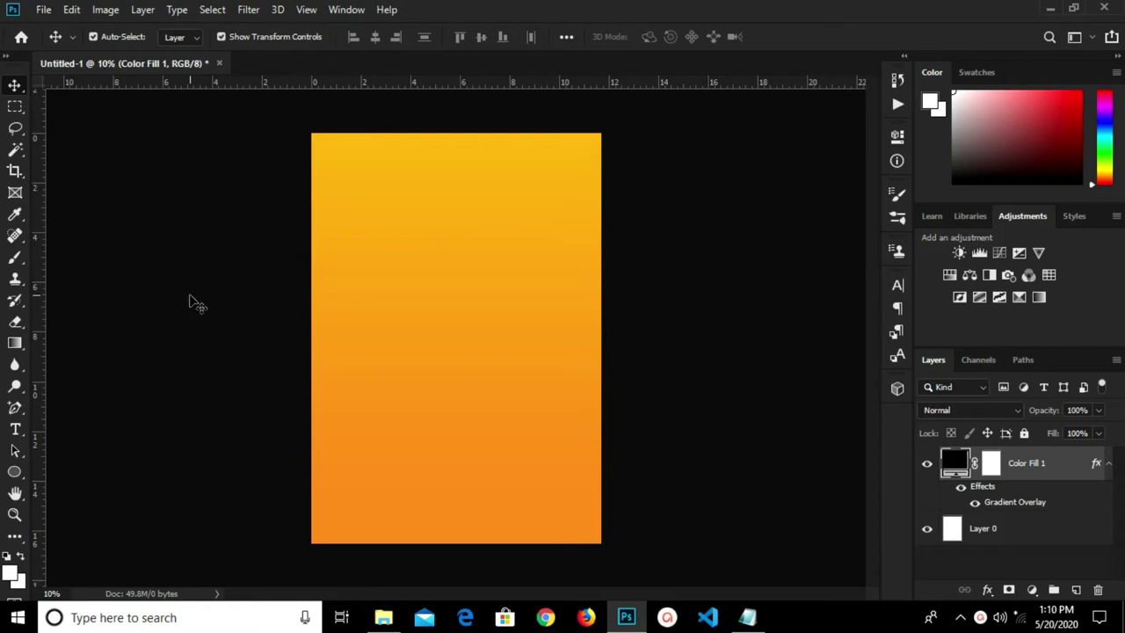
pyautogui.press('u')
pyautogui.scroll(3, 304, 141)
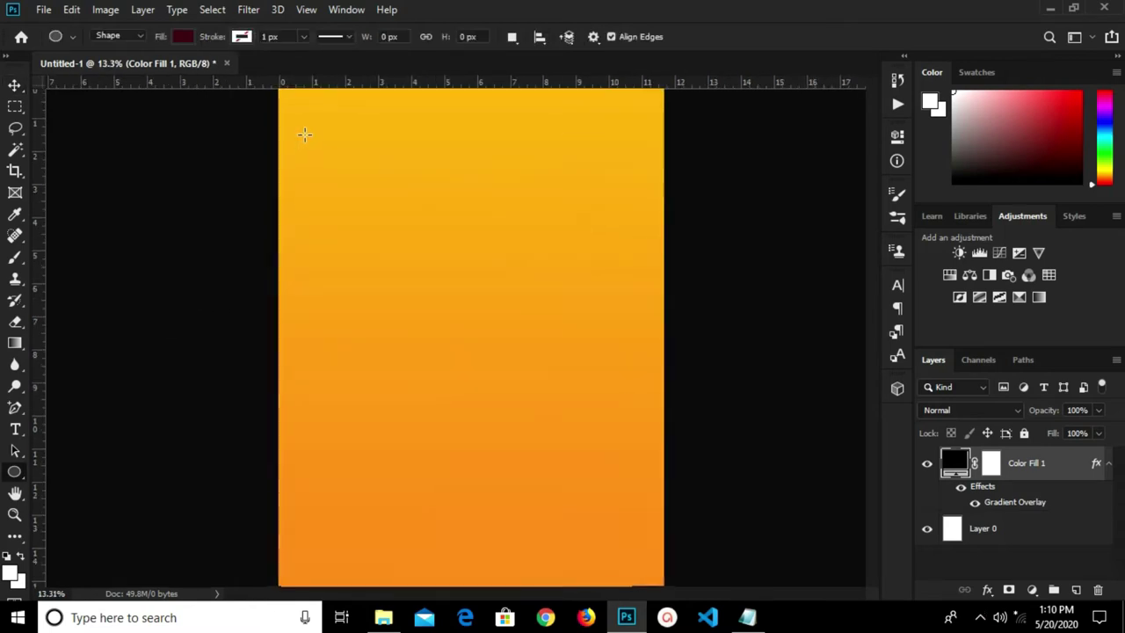
pyautogui.scroll(-2, 304, 134)
pyautogui.scroll(2, 304, 109)
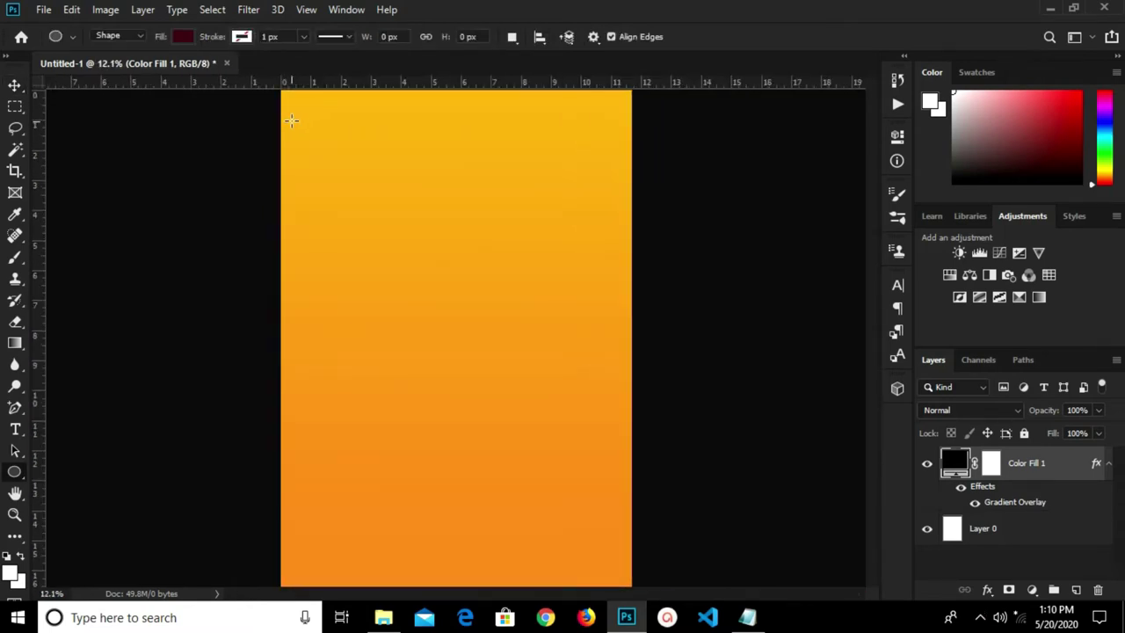
pyautogui.scroll(-1, 292, 120)
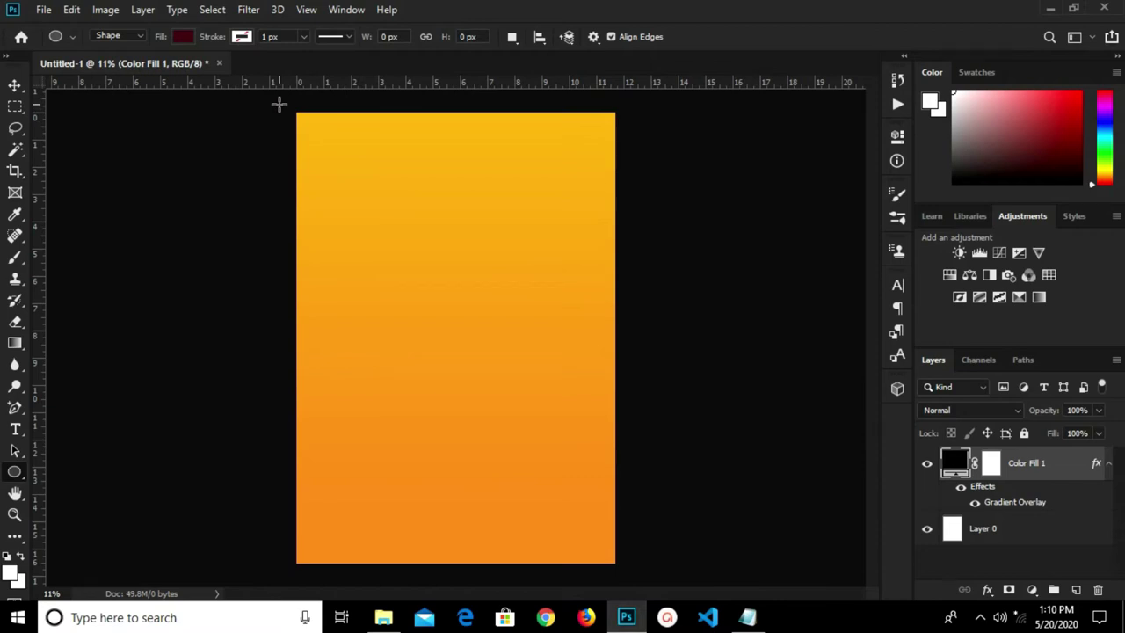
pyautogui.moveTo(279, 104); pyautogui.dragTo(405, 227)
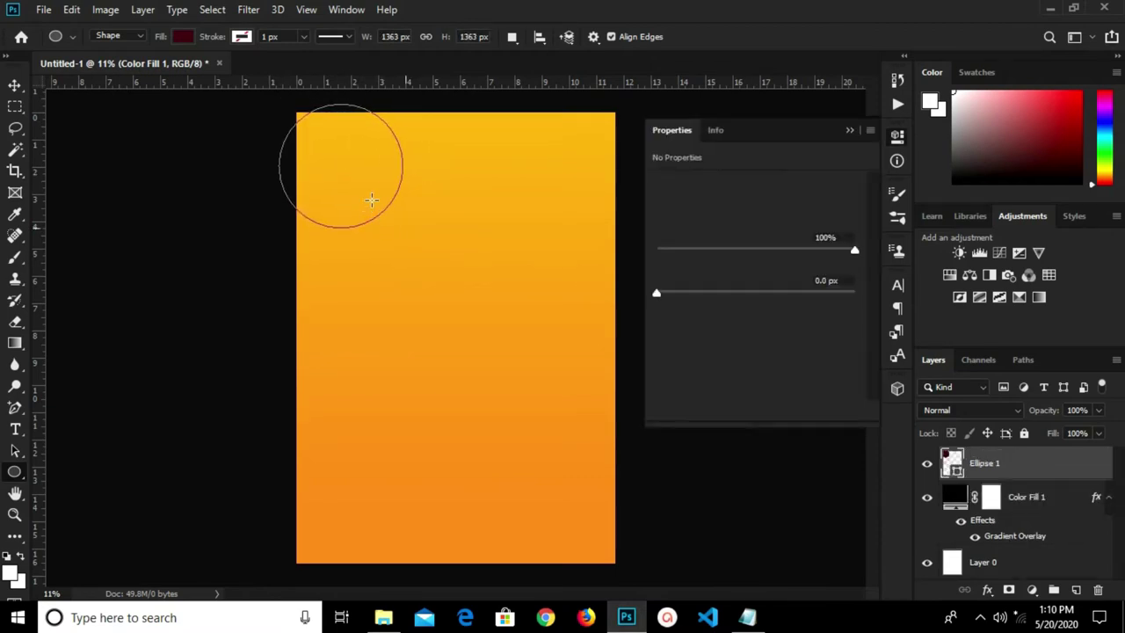
# - Move the maroon circle up past the top edge and enlarge it to about 114%
pyautogui.click(849, 131)
pyautogui.press('v')
pyautogui.moveTo(377, 196); pyautogui.dragTo(366, 158)
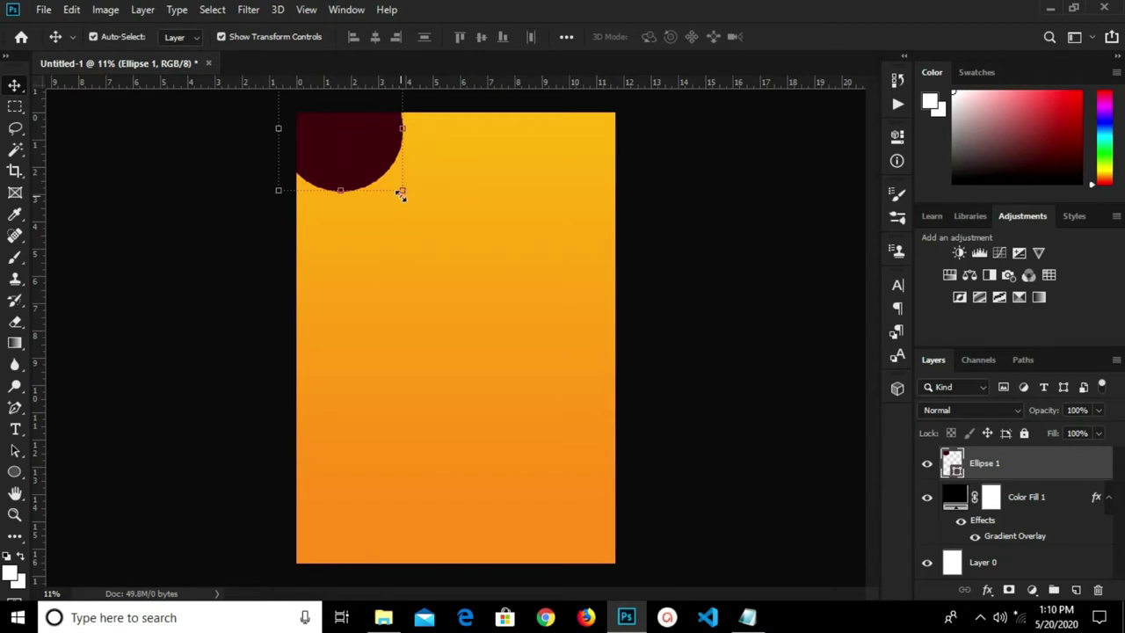
pyautogui.moveTo(401, 193); pyautogui.dragTo(420, 208)
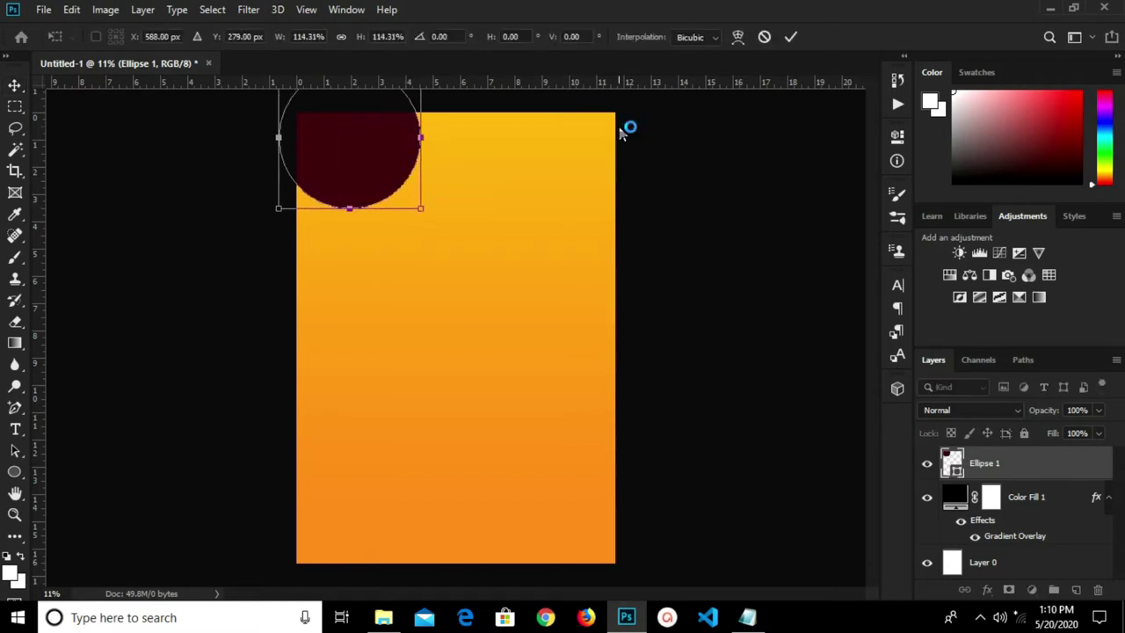
pyautogui.click(790, 37)
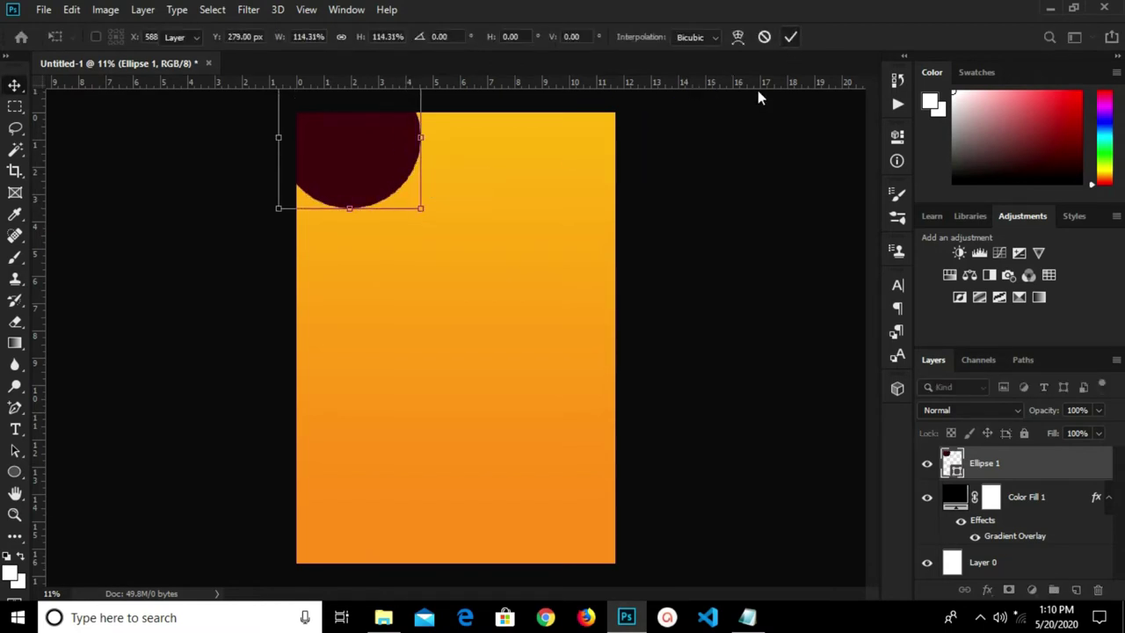
pyautogui.click(119, 316)
# - Copy the word 'bakers' from the Notepad notes and return to the flyer
pyautogui.click(747, 616)
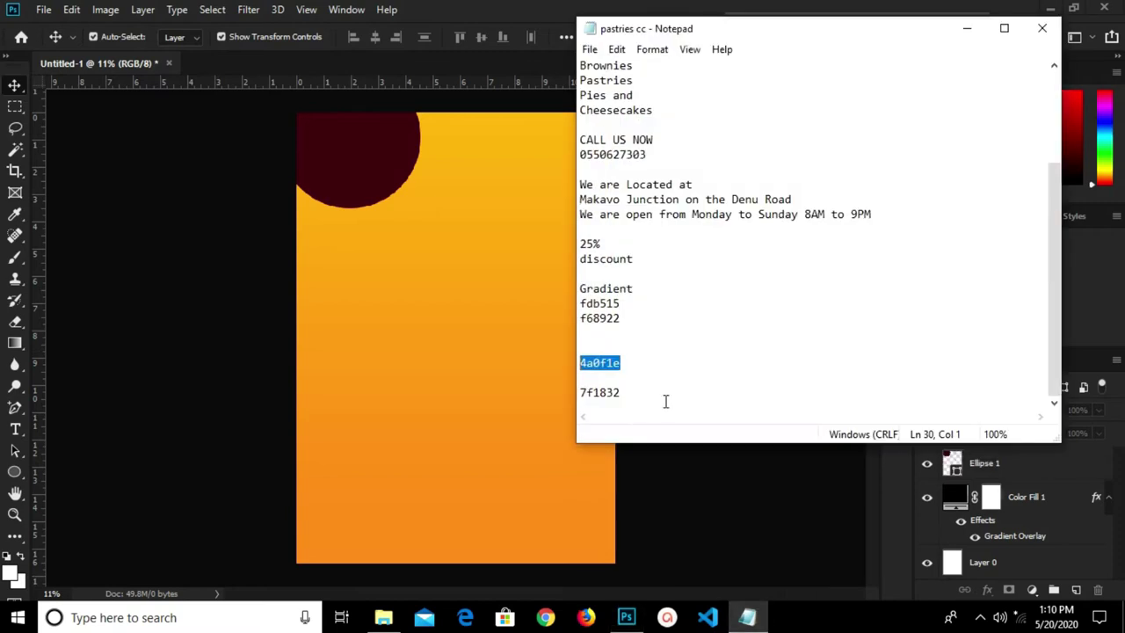
pyautogui.scroll(3, 624, 167)
pyautogui.moveTo(630, 85); pyautogui.dragTo(541, 79)
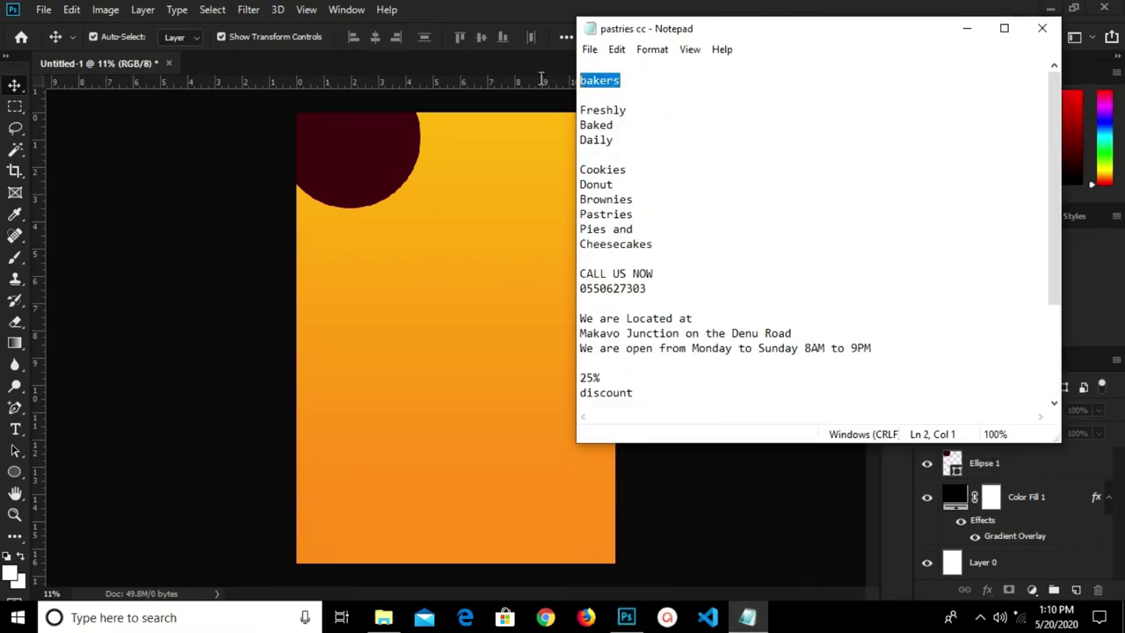
pyautogui.rightClick(610, 77)
pyautogui.click(665, 131)
pyautogui.click(468, 270)
pyautogui.click(17, 430)
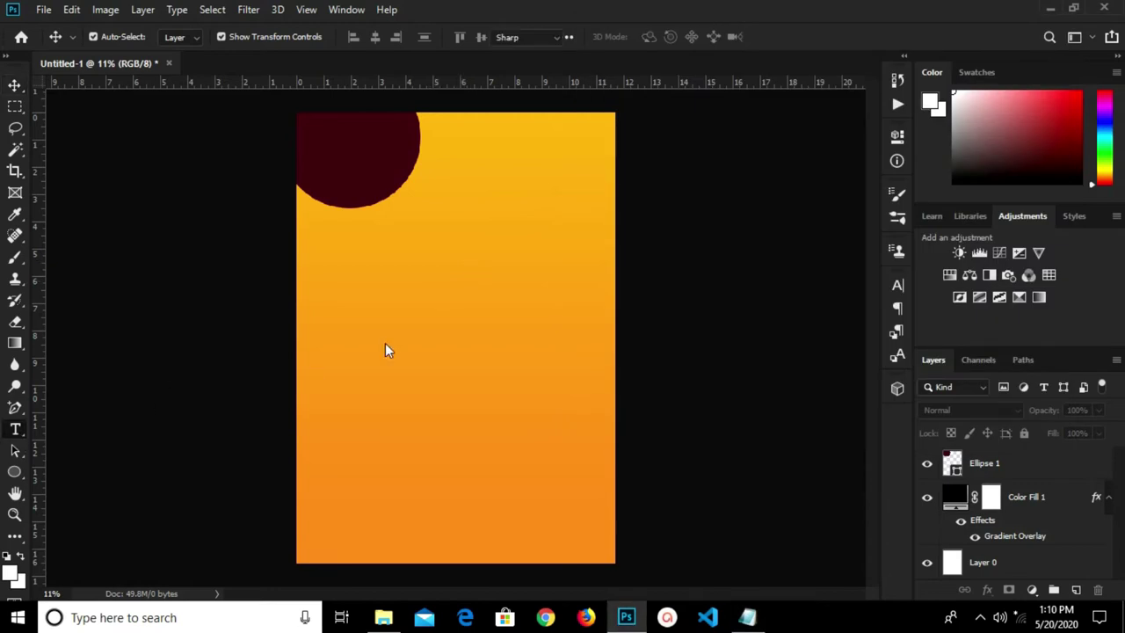
# - Add the text 'BAKERS' and move it onto the maroon circle
pyautogui.click(418, 323)
pyautogui.write('BAKERS')
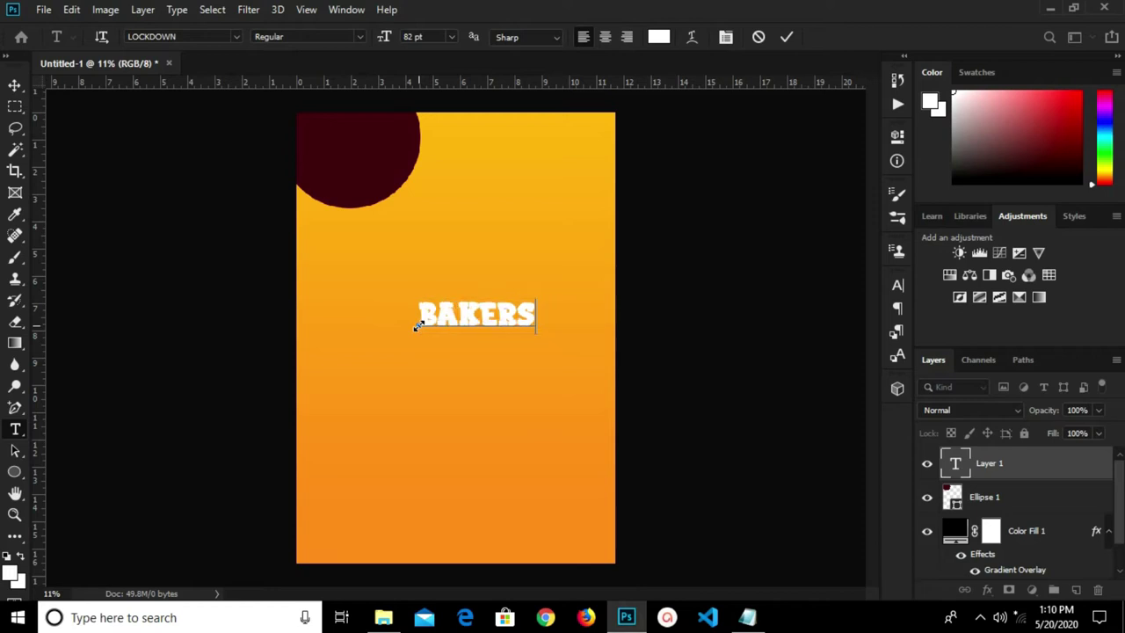
pyautogui.click(785, 104)
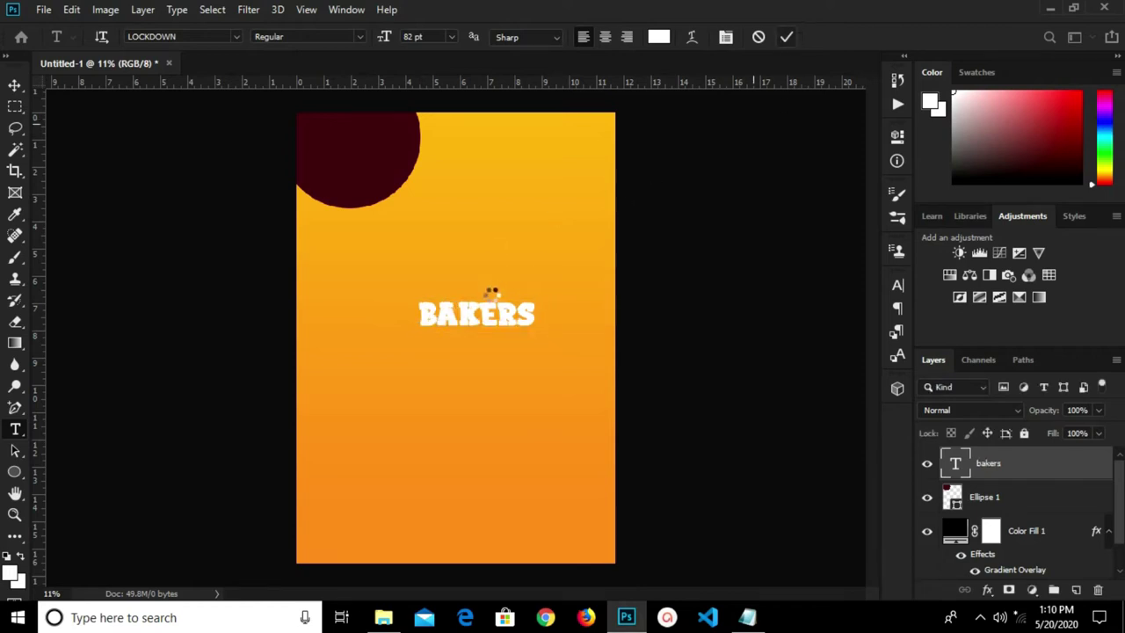
pyautogui.press('v')
pyautogui.moveTo(486, 325); pyautogui.dragTo(367, 155)
# - Enlarge the maroon circle slightly to fit the title and nudge BAKERS right
pyautogui.scroll(2, 367, 156)
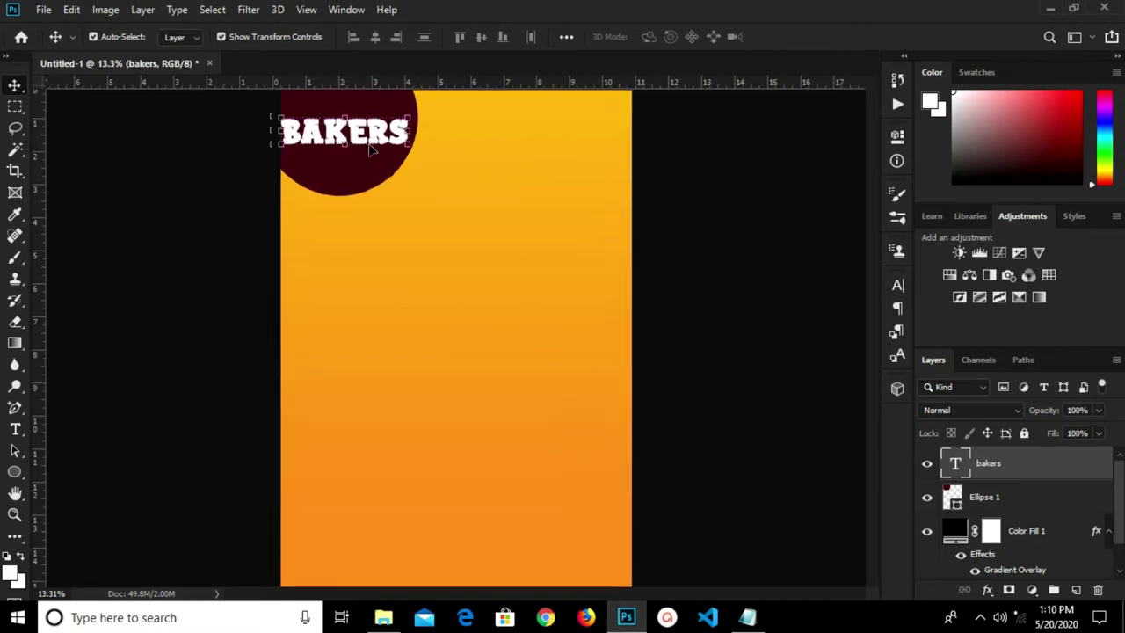
pyautogui.click(386, 185)
pyautogui.moveTo(422, 198); pyautogui.dragTo(432, 210)
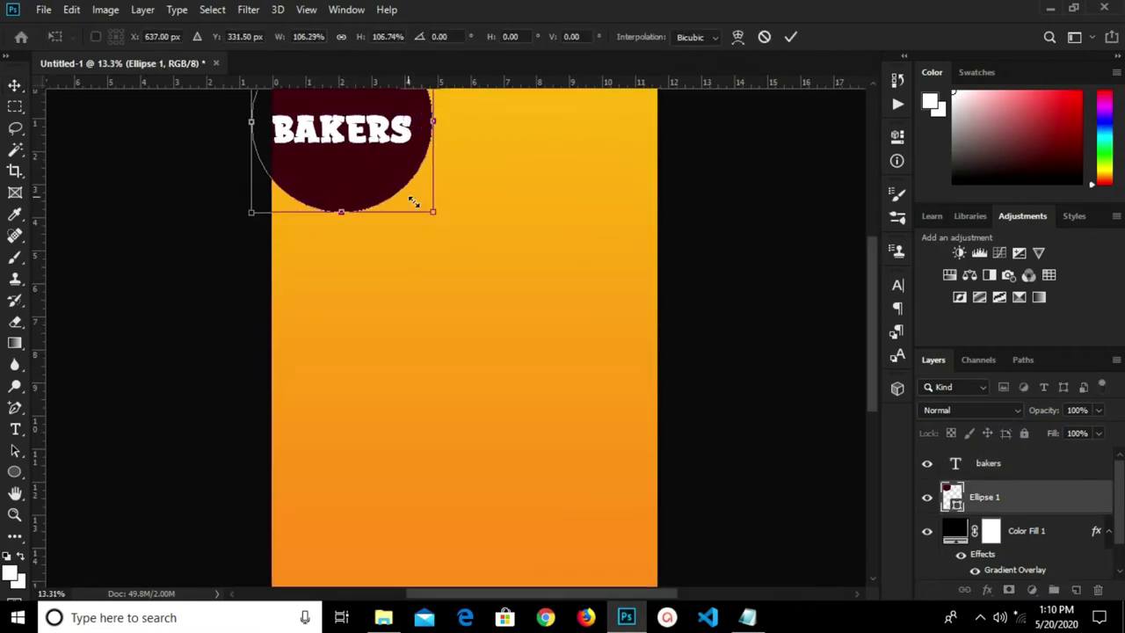
pyautogui.click(793, 39)
pyautogui.scroll(-2, 428, 204)
pyautogui.scroll(2, 356, 136)
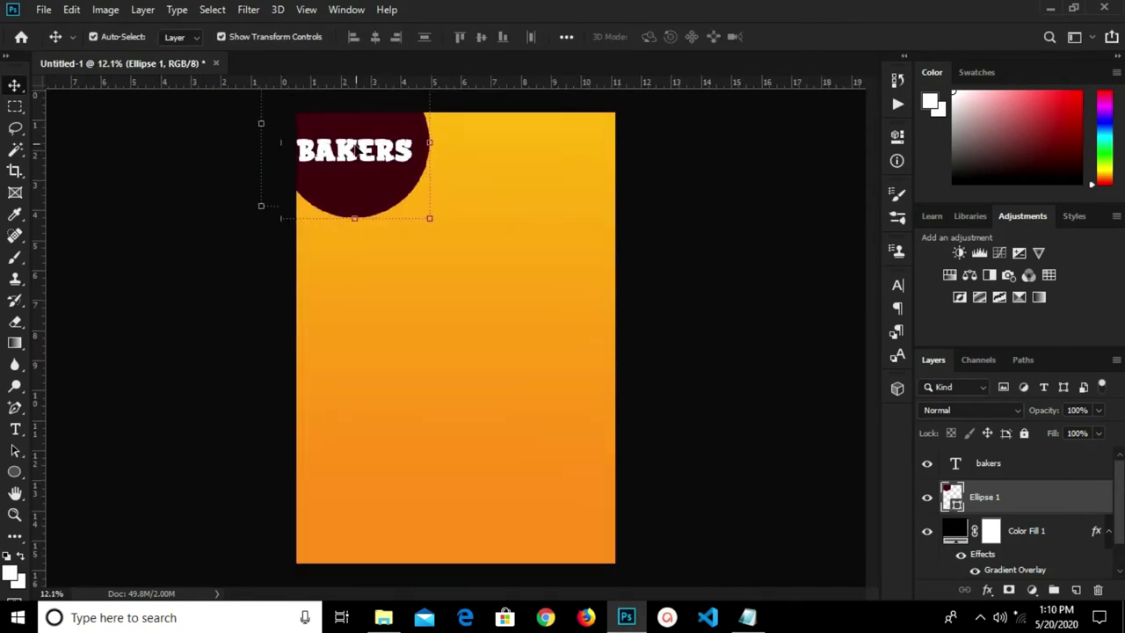
pyautogui.moveTo(334, 136); pyautogui.dragTo(339, 136)
# - Shorten the maroon circle's height to about 92%
pyautogui.click(346, 186)
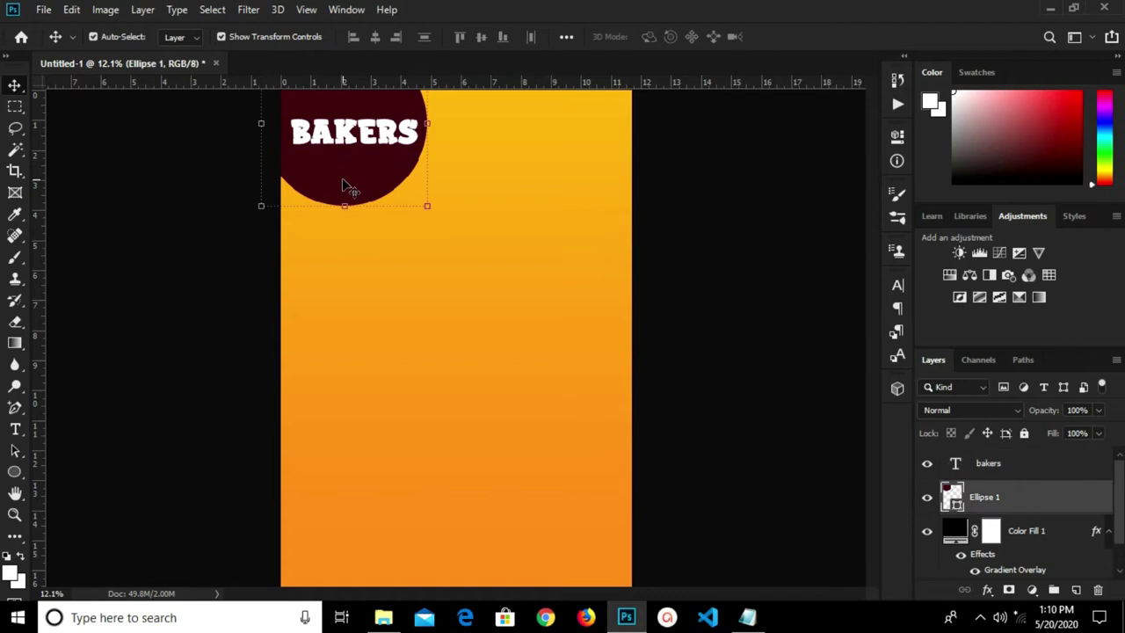
pyautogui.moveTo(344, 205); pyautogui.dragTo(345, 193)
pyautogui.click(787, 39)
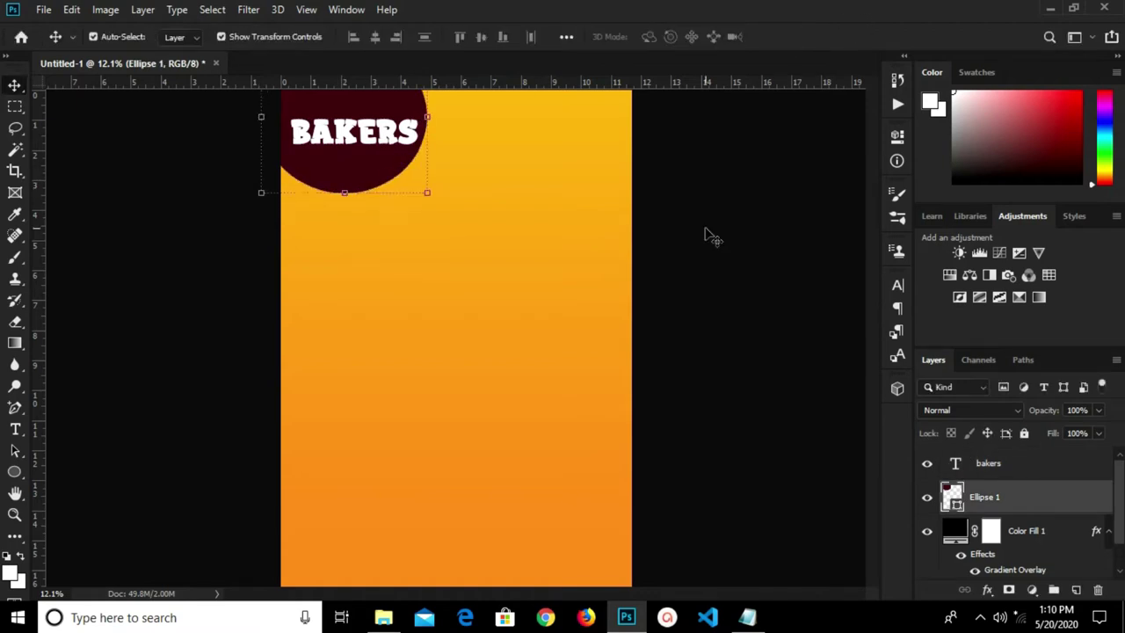
pyautogui.scroll(1, 346, 119)
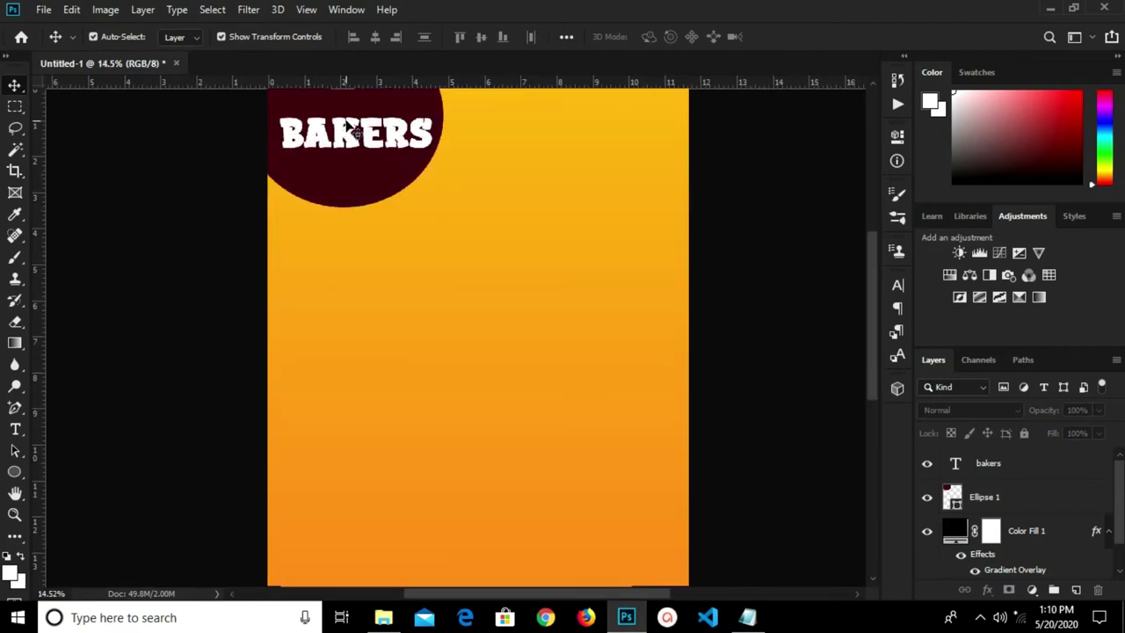
# - Nudge the BAKERS title upward, briefly re-entering and committing its text
pyautogui.scroll(-1, 352, 130)
pyautogui.click(351, 147)
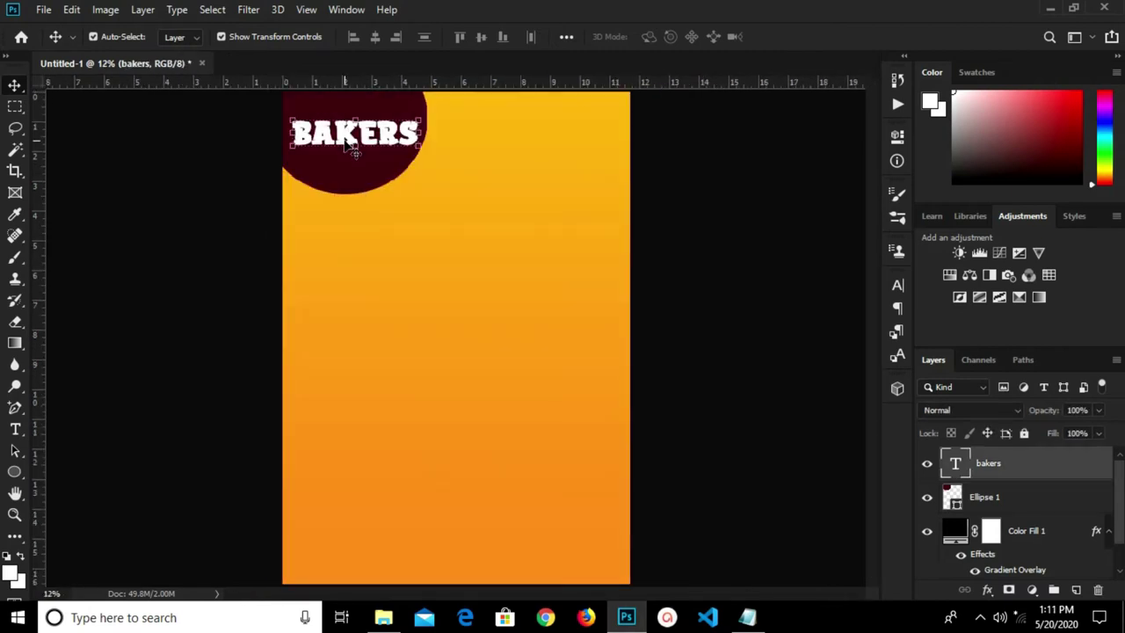
pyautogui.moveTo(347, 145); pyautogui.dragTo(347, 139)
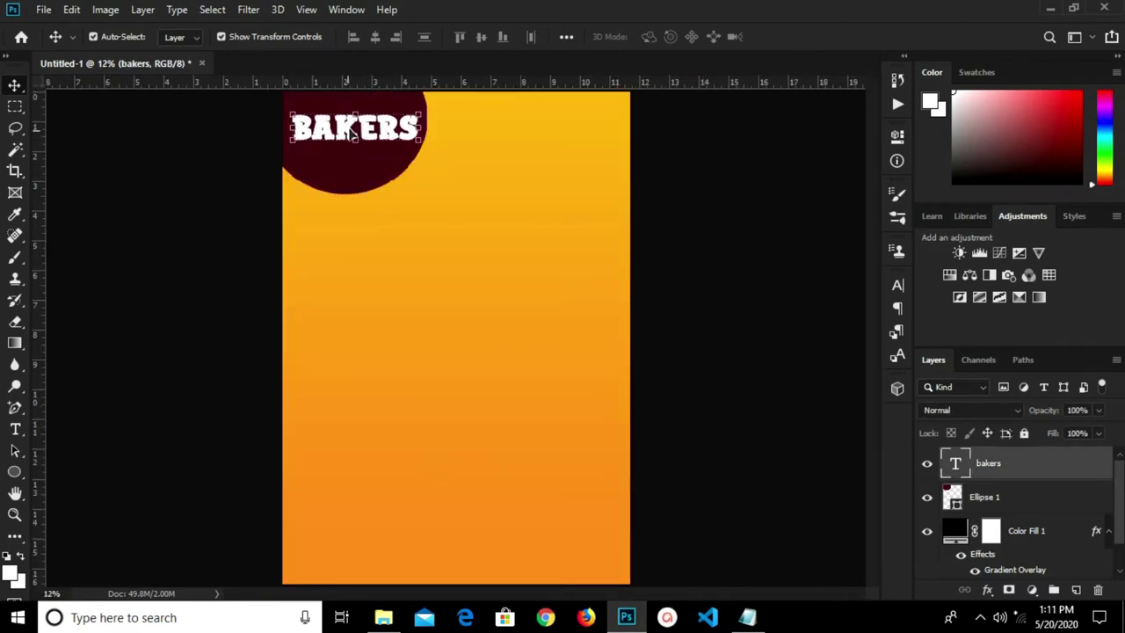
pyautogui.press('t')
pyautogui.click(344, 108)
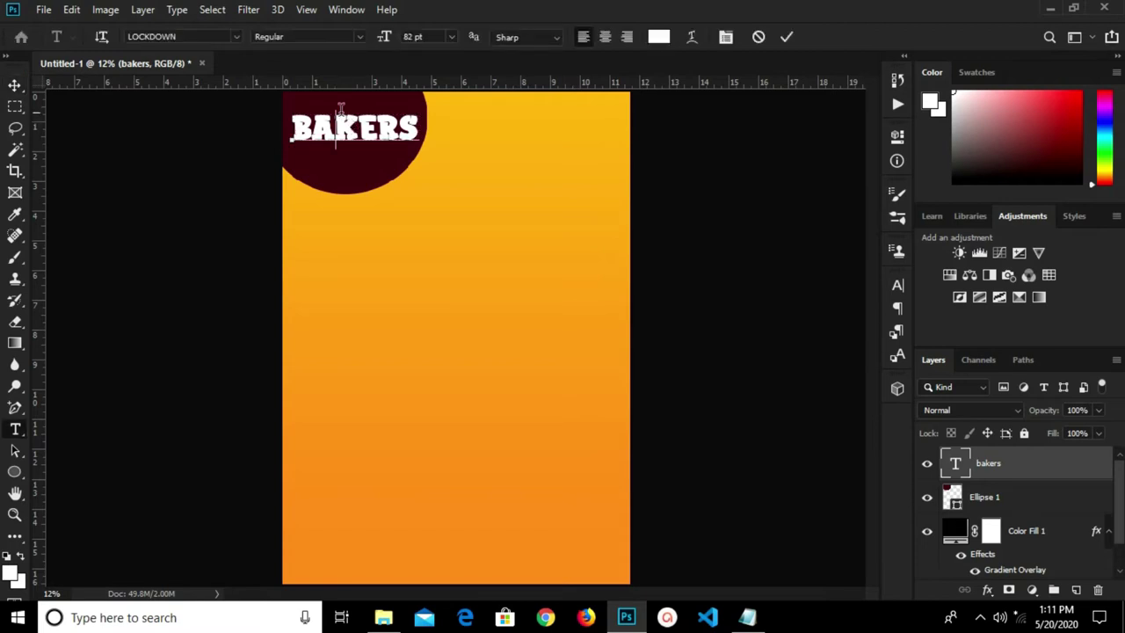
pyautogui.click(786, 36)
pyautogui.press('v')
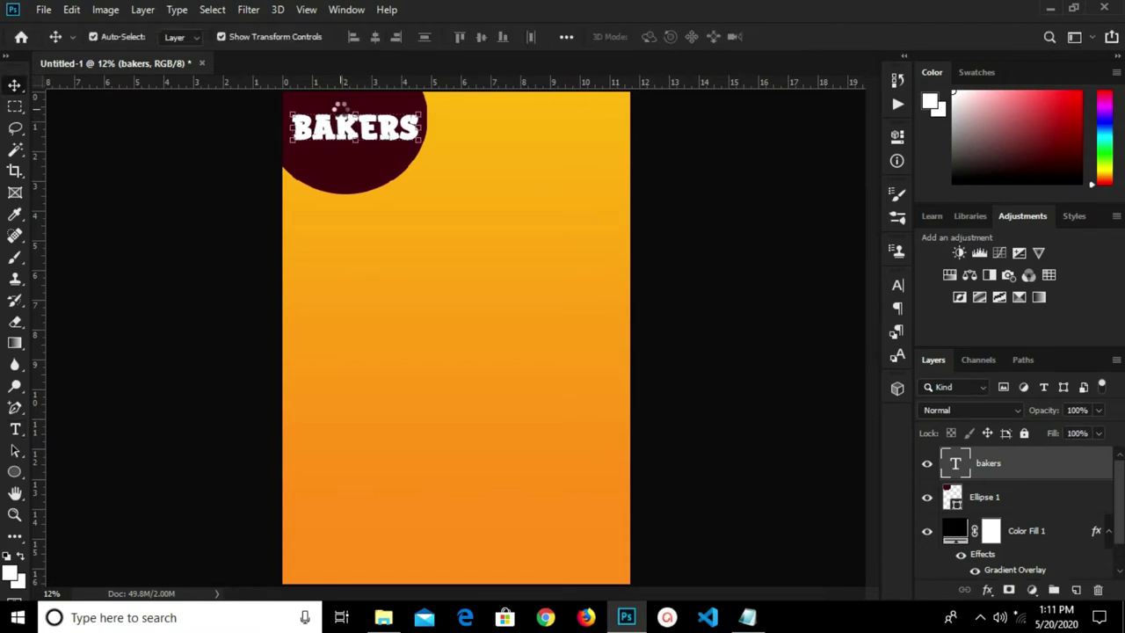
pyautogui.moveTo(343, 133); pyautogui.dragTo(345, 122)
# - Reposition the maroon circle, ending about 0.353 in lower, and settle BAKERS inside it
pyautogui.moveTo(345, 164); pyautogui.dragTo(345, 141)
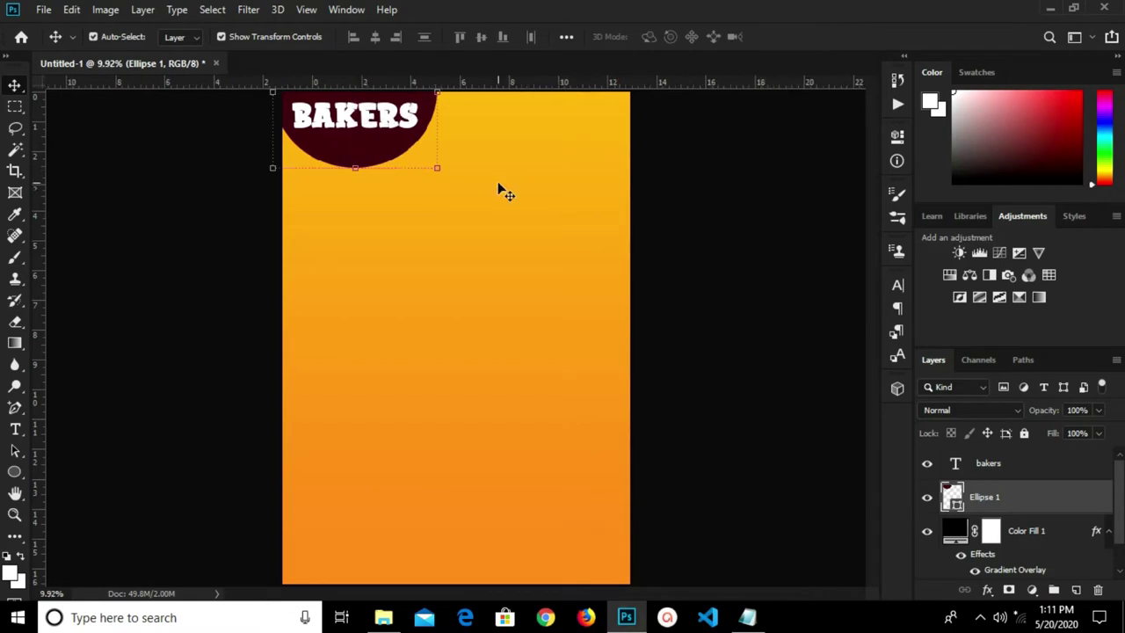
pyautogui.hotkey('ctrl', '-')
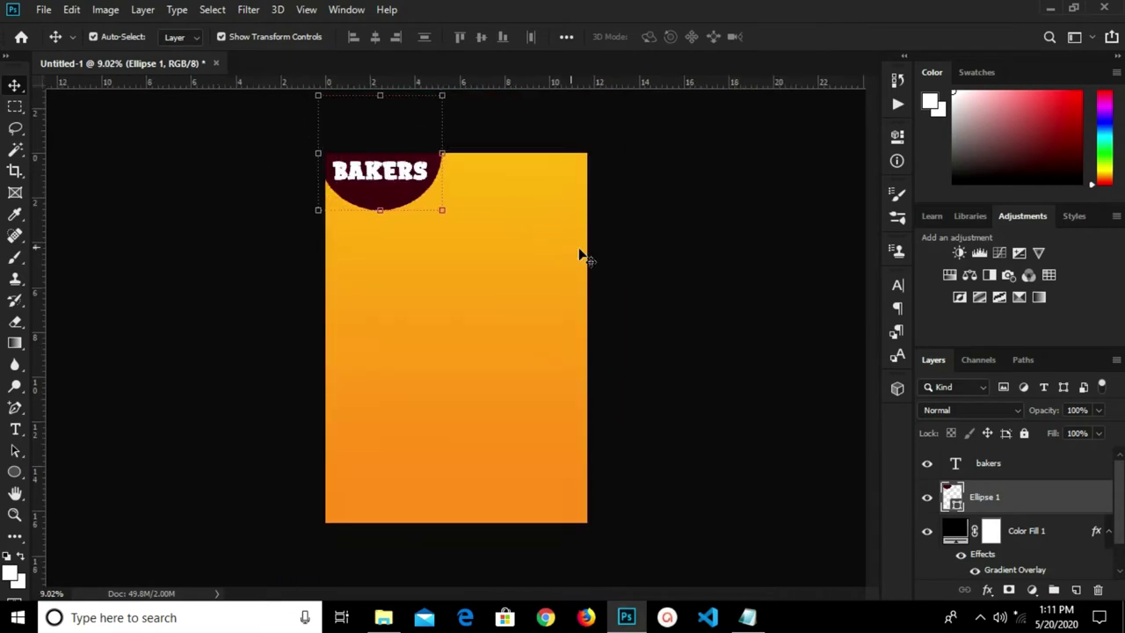
pyautogui.click(628, 247)
pyautogui.scroll(1, 418, 173)
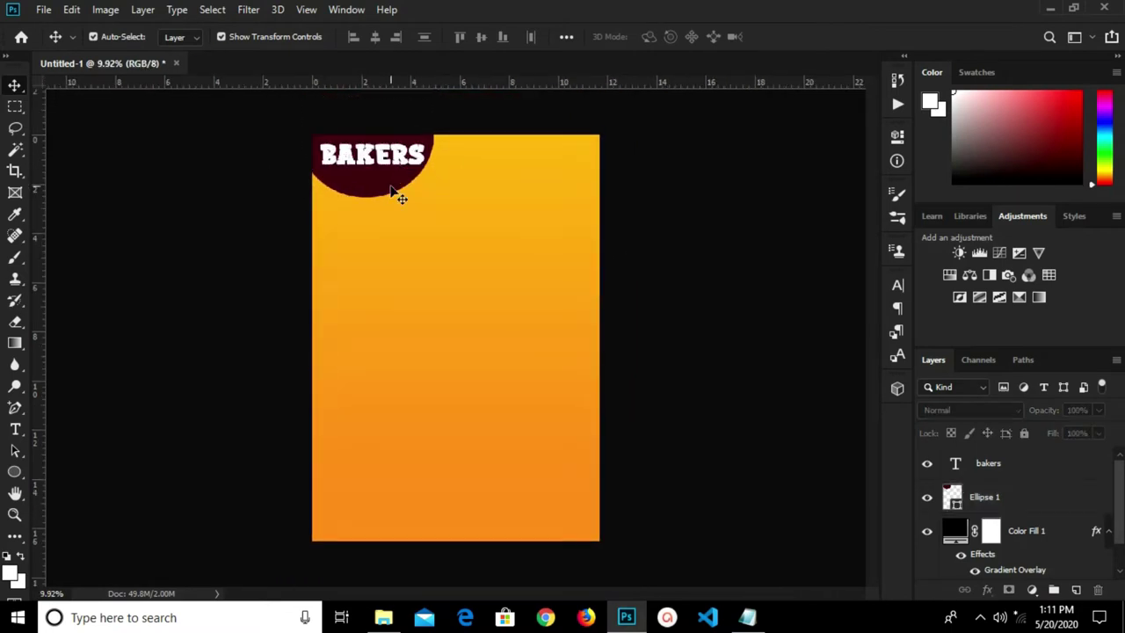
pyautogui.click(384, 188)
pyautogui.moveTo(384, 188); pyautogui.dragTo(384, 197)
pyautogui.click(677, 215)
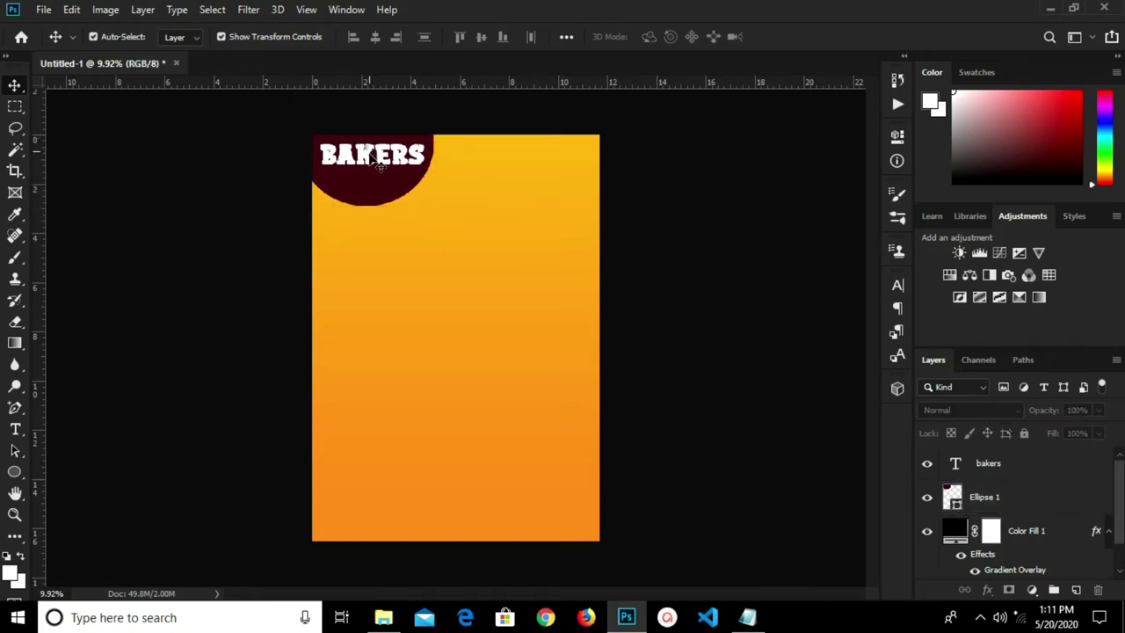
pyautogui.click(377, 158)
pyautogui.moveTo(378, 158); pyautogui.dragTo(378, 162)
pyautogui.click(669, 165)
pyautogui.click(14, 472)
pyautogui.click(36, 475)
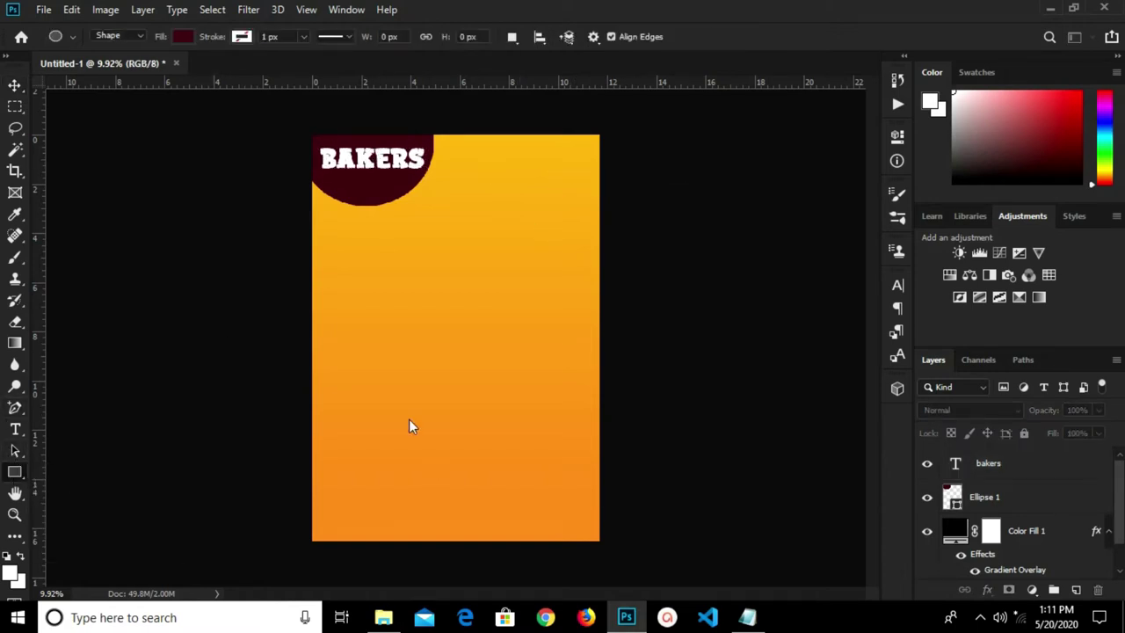
# - Draw a wide 3751 × 1645 px maroon rectangle across the middle with a 48 px stroke
pyautogui.moveTo(320, 328); pyautogui.dragTo(625, 461)
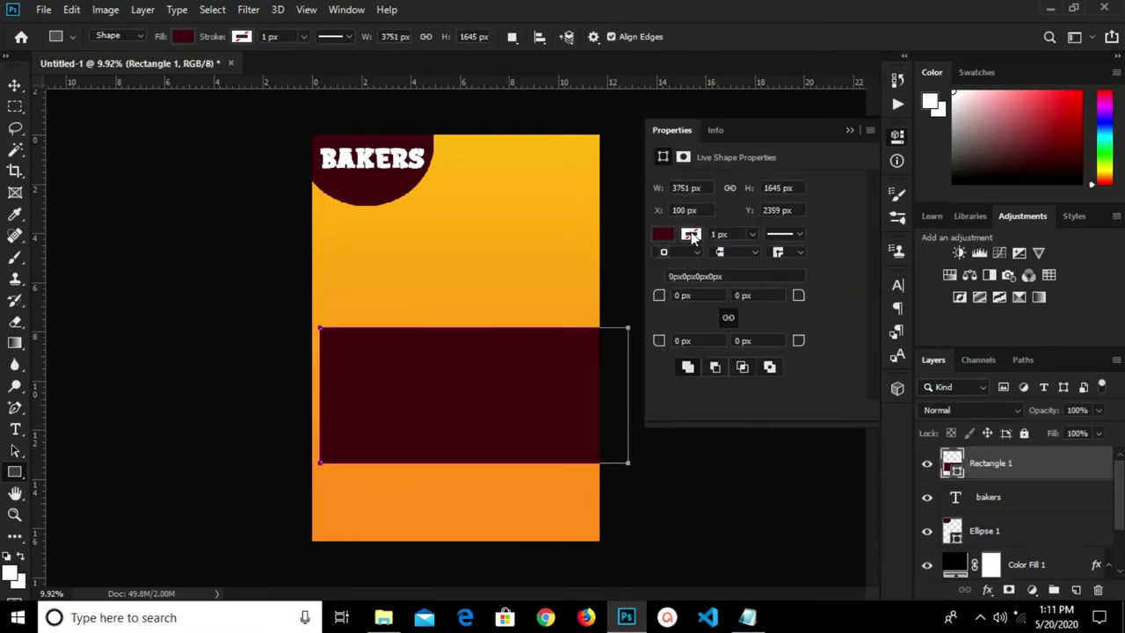
pyautogui.click(690, 234)
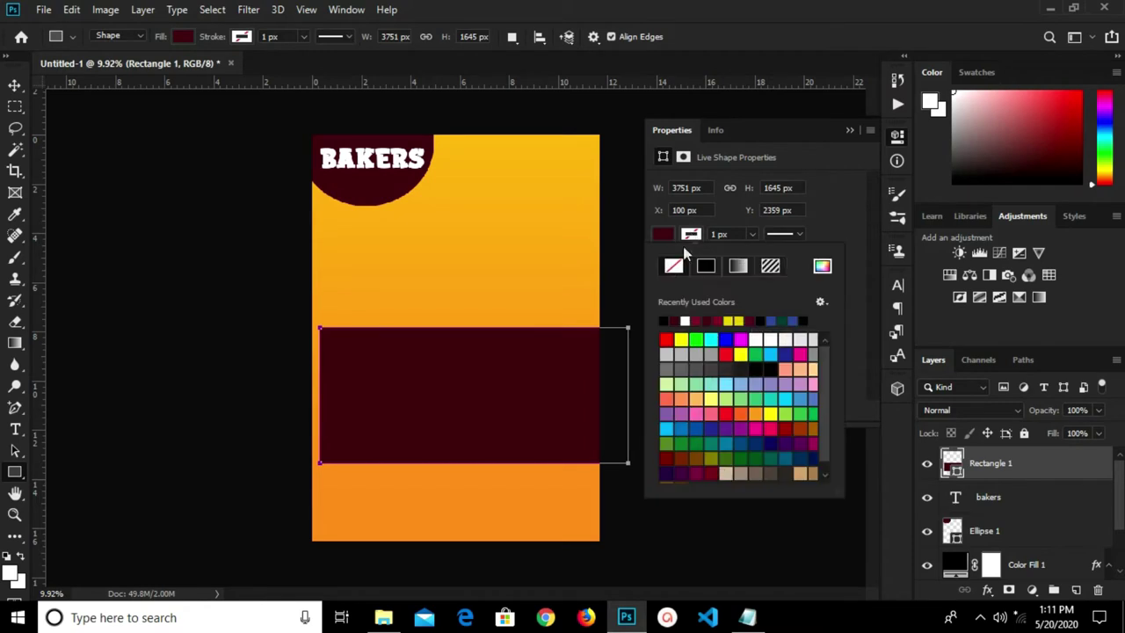
pyautogui.click(679, 319)
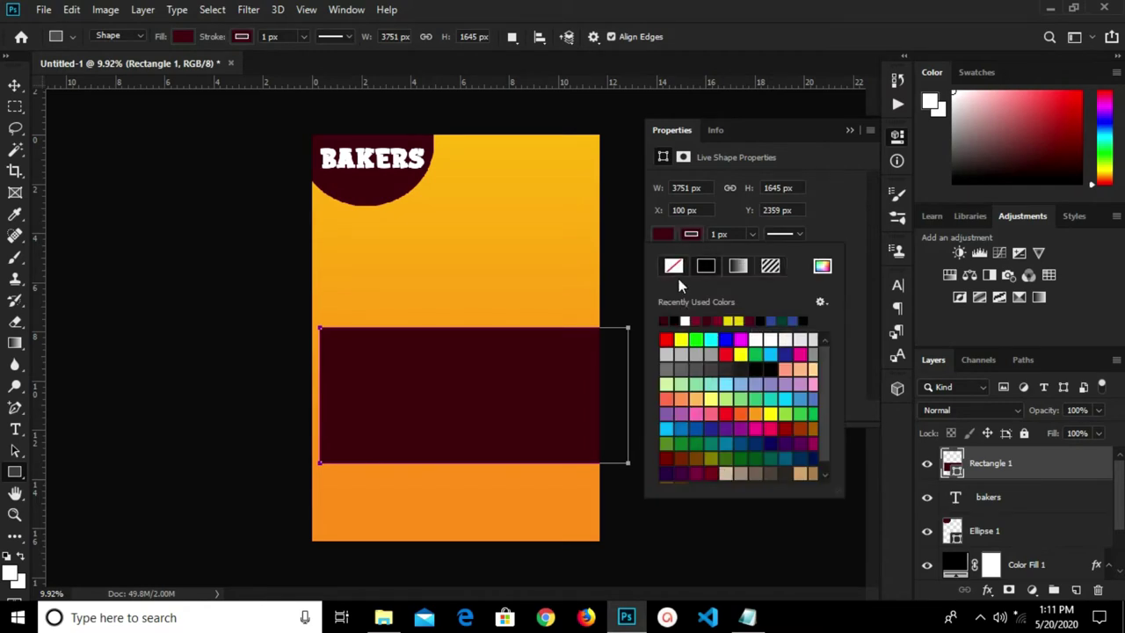
pyautogui.click(711, 232)
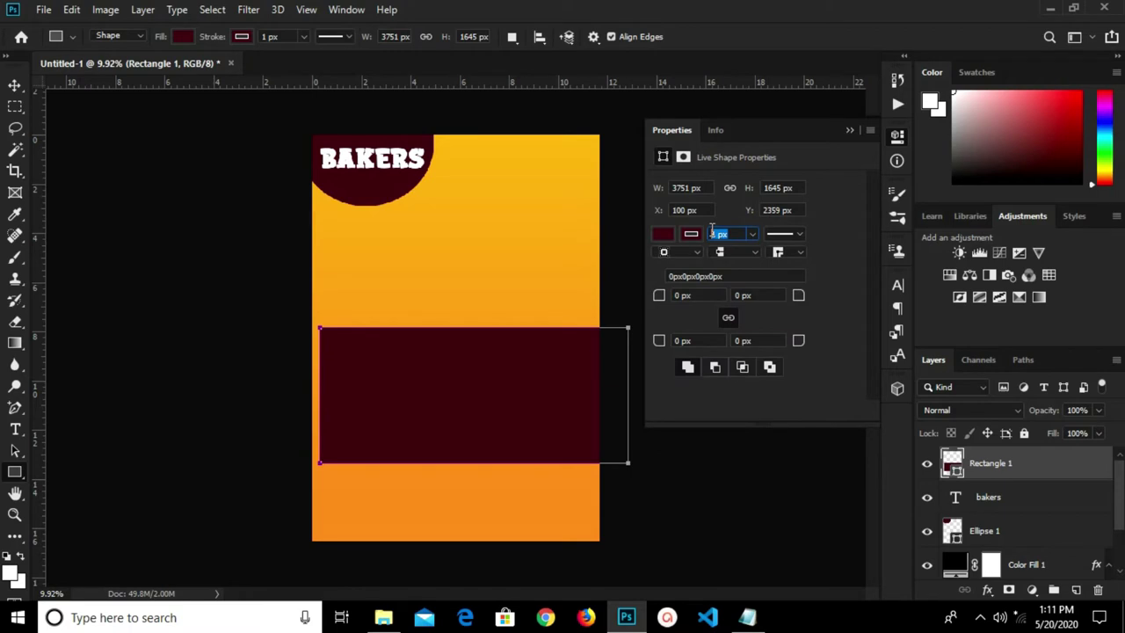
pyautogui.write('48')
pyautogui.click(849, 131)
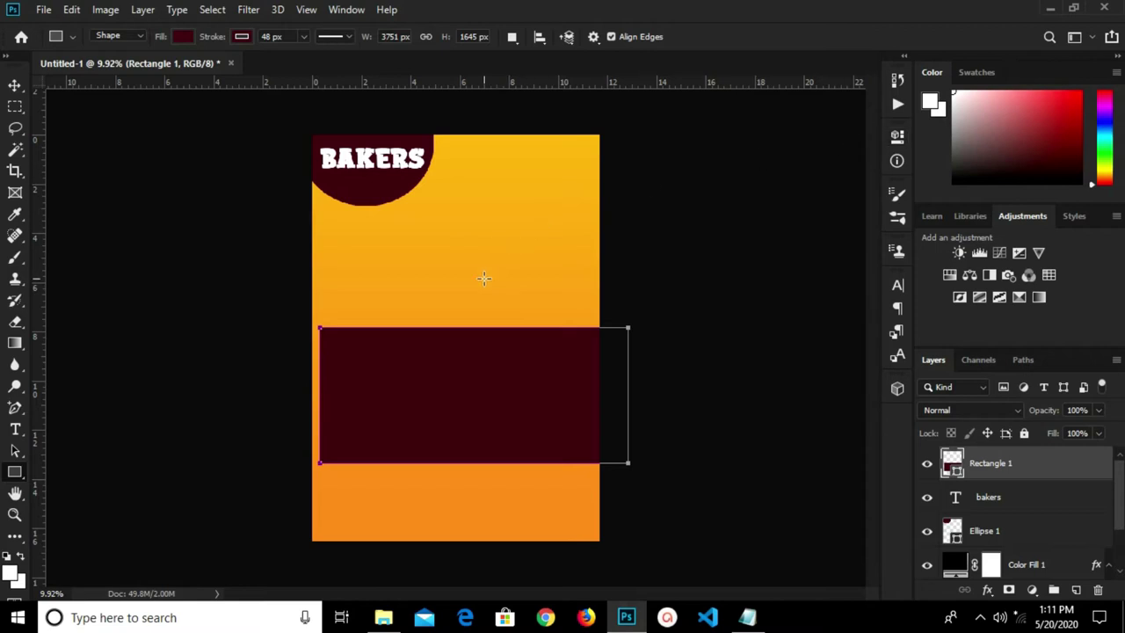
pyautogui.press('v')
pyautogui.click(41, 10)
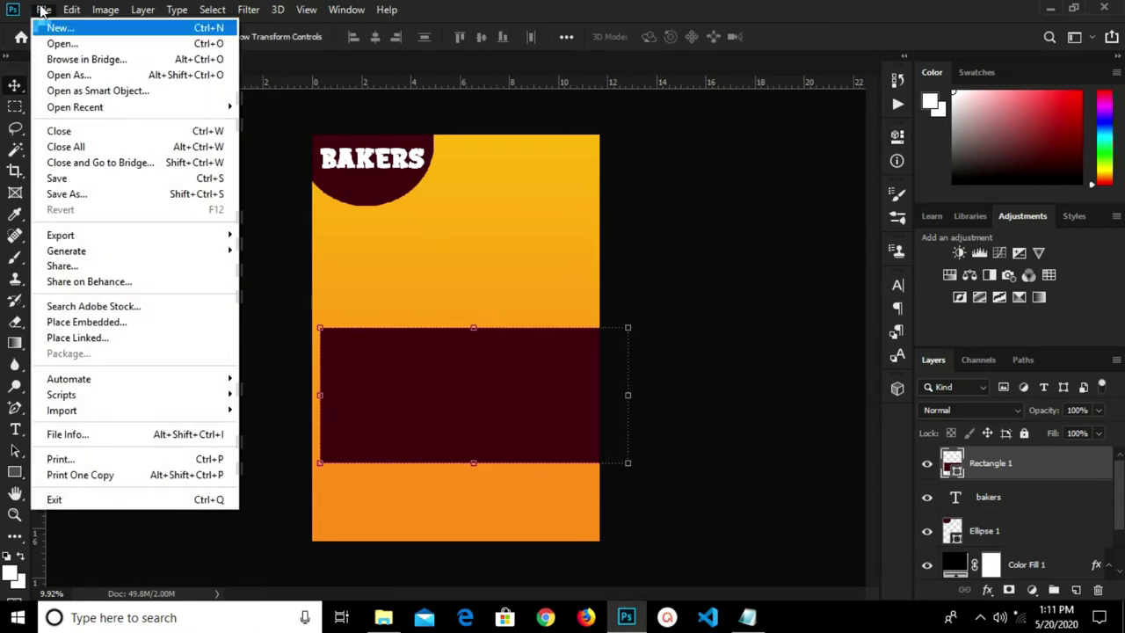
# - Place the pastry photo 291469 embedded in the flyer, positioned over the rectangle
pyautogui.click(86, 321)
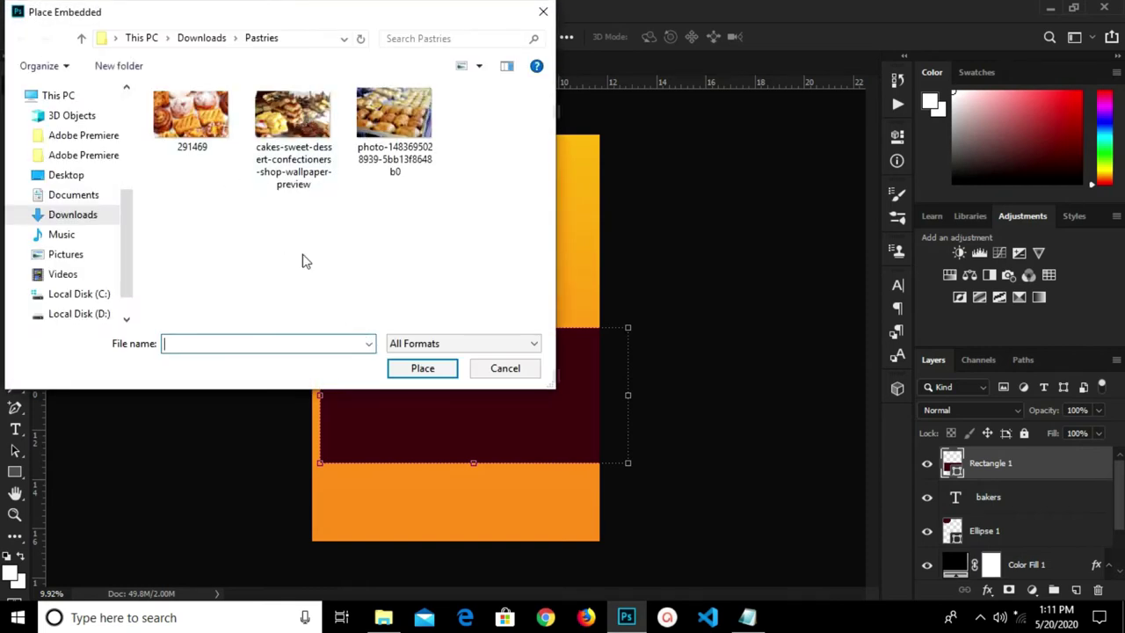
pyautogui.click(176, 107)
pyautogui.click(432, 376)
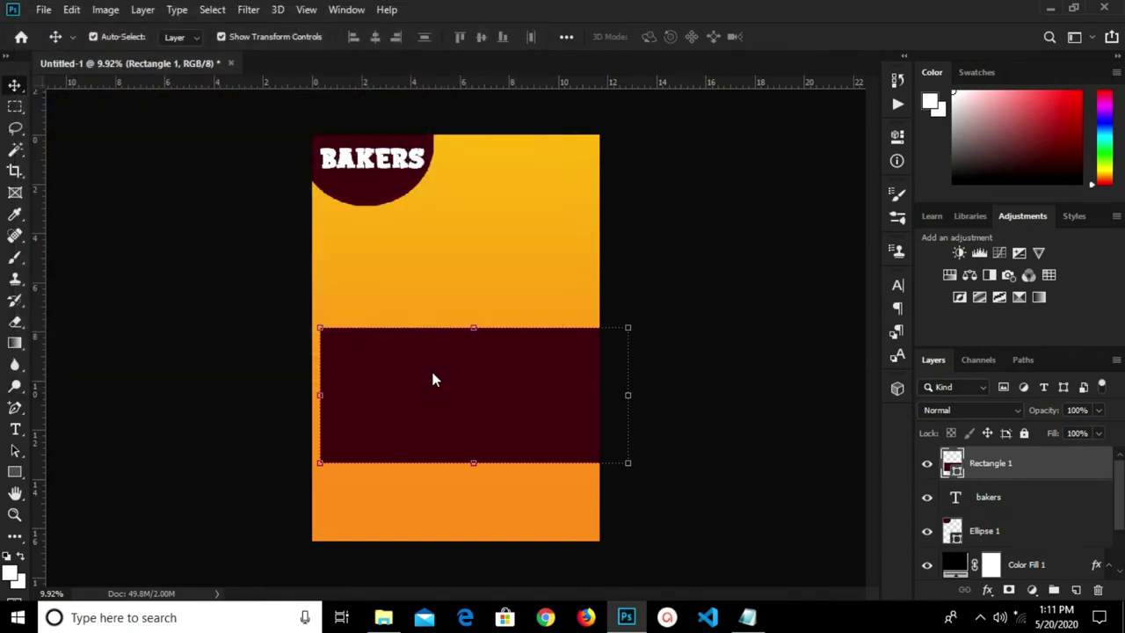
pyautogui.moveTo(432, 372); pyautogui.dragTo(405, 409)
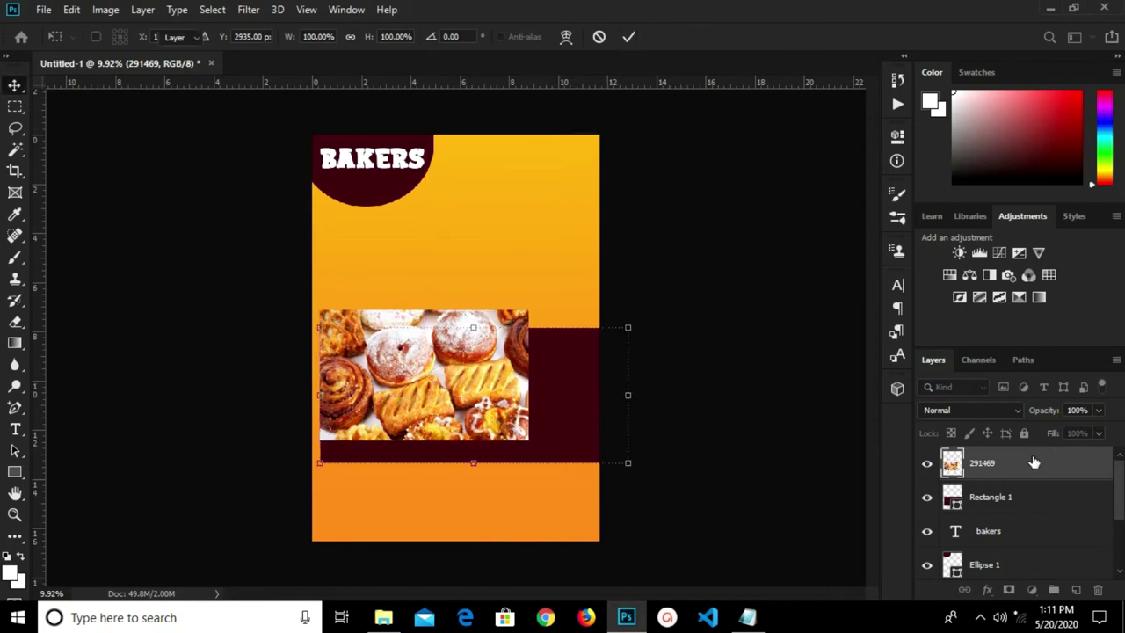
pyautogui.press('Return')
# - Convert the photo to a Smart Object and enlarge it to about 136%
pyautogui.rightClick(998, 463)
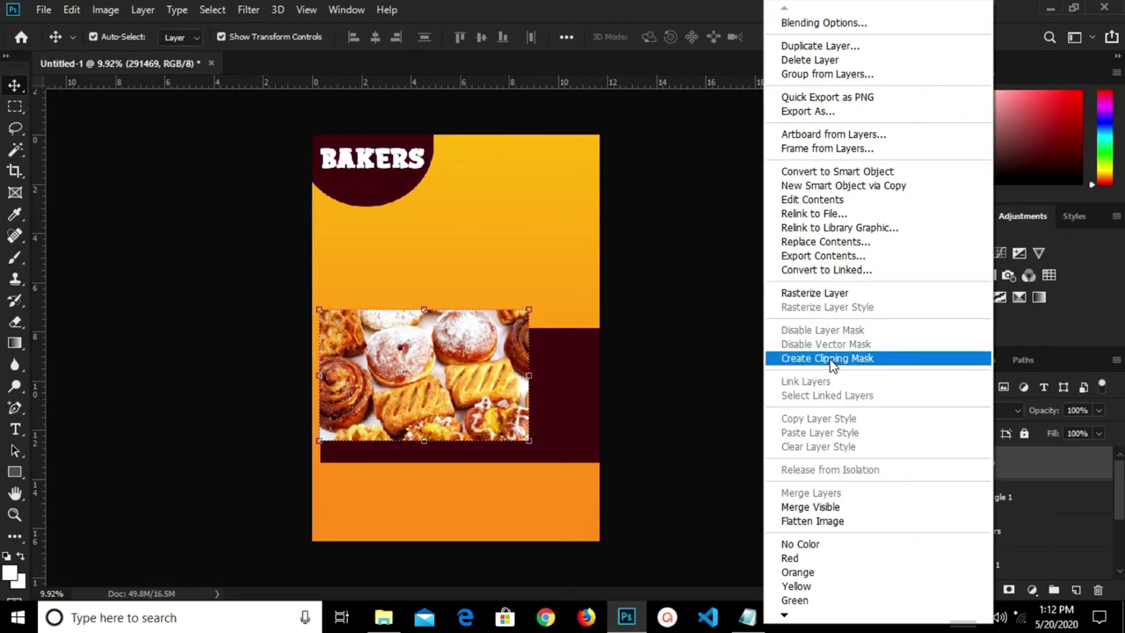
pyautogui.click(817, 171)
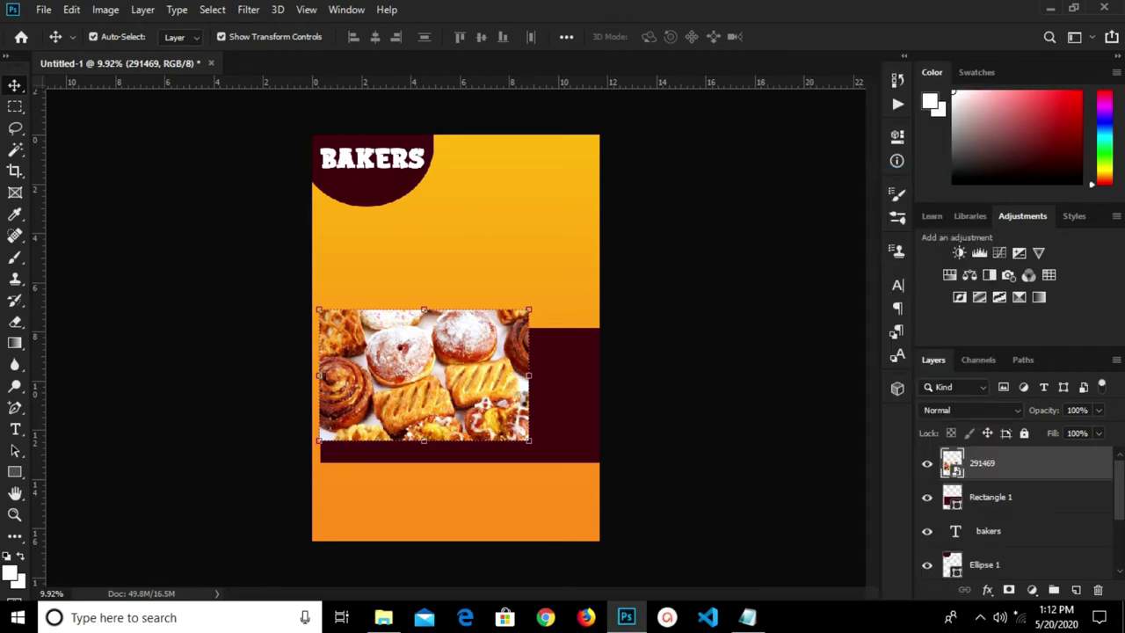
pyautogui.hotkey('ctrl', 't')
pyautogui.moveTo(530, 441); pyautogui.dragTo(600, 496)
pyautogui.click(628, 36)
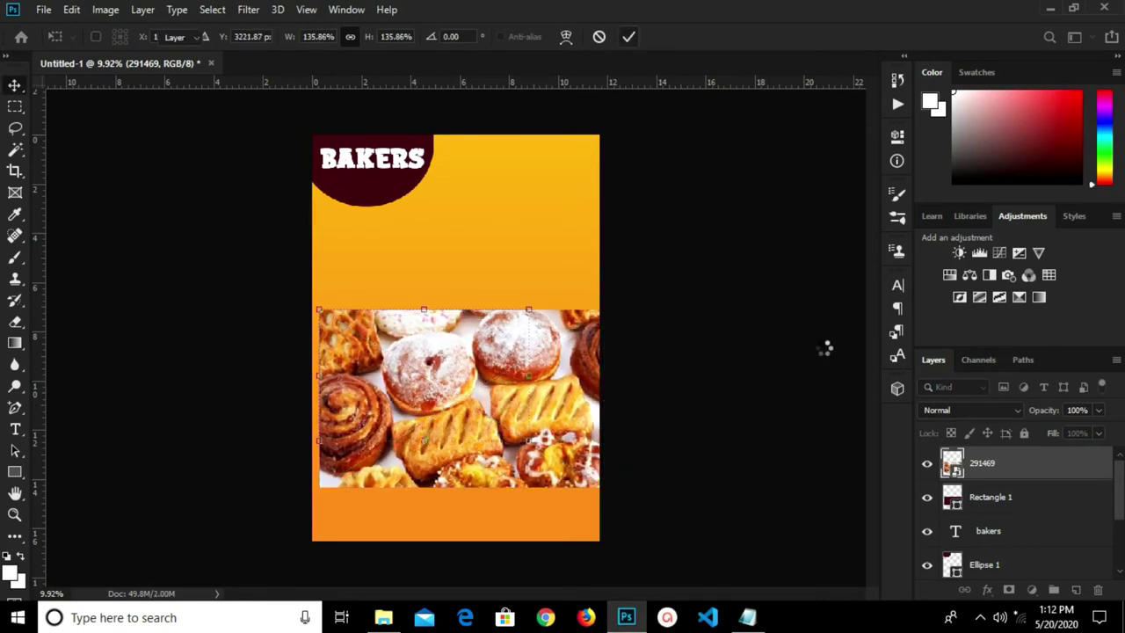
# - Try clipping the photo to the rectangle, undo it, and move the photo to the top
pyautogui.rightClick(989, 466)
pyautogui.click(818, 361)
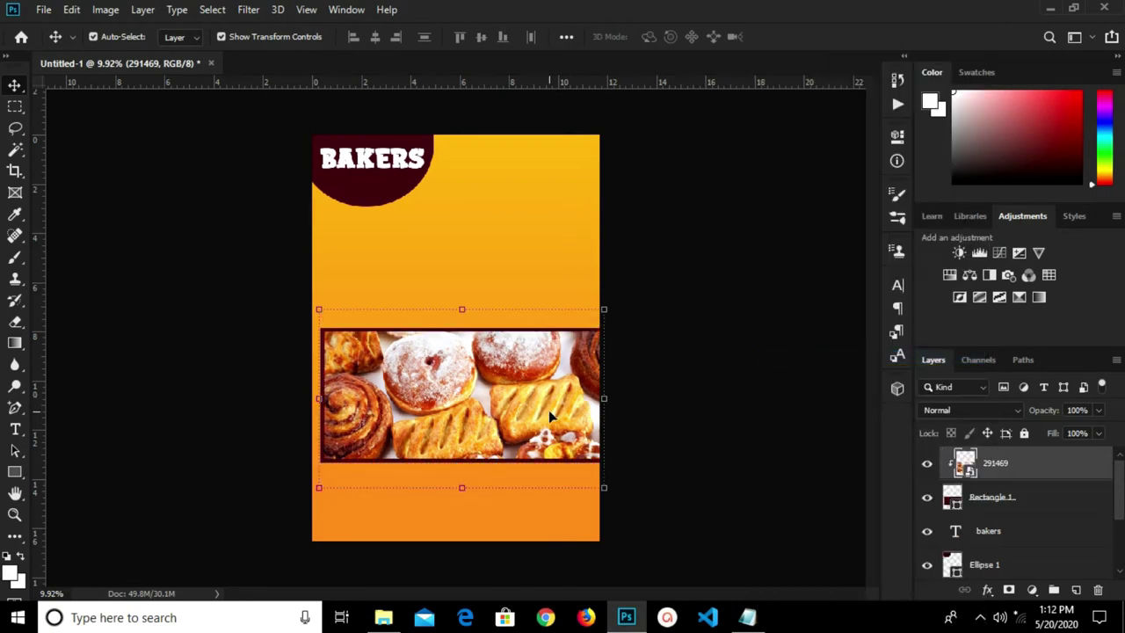
pyautogui.hotkey('ctrl', 'alt', 'g')
pyautogui.moveTo(554, 417); pyautogui.dragTo(578, 250)
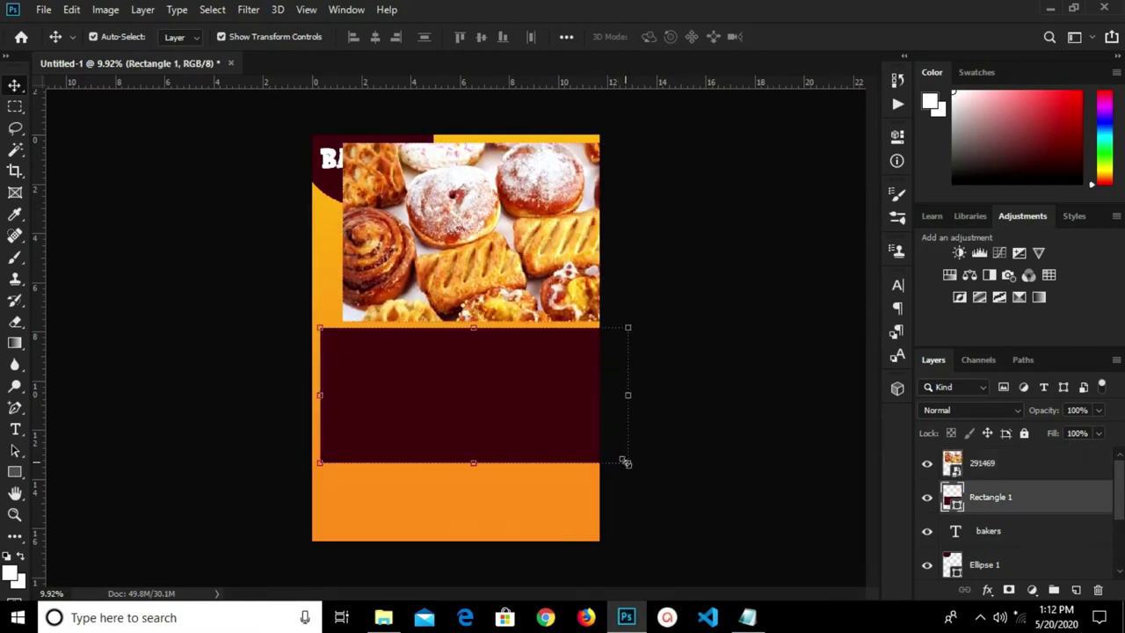
# - Enlarge the maroon rectangle and scale the pastry photo back over it
pyautogui.moveTo(627, 461); pyautogui.dragTo(662, 503)
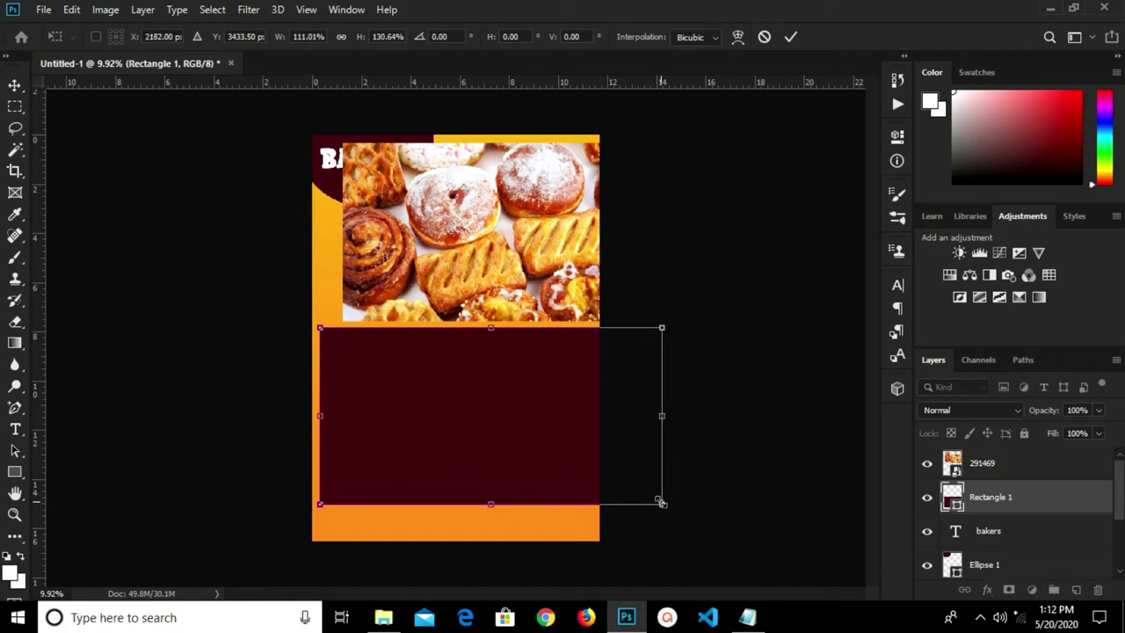
pyautogui.click(793, 38)
pyautogui.moveTo(530, 262); pyautogui.dragTo(498, 427)
pyautogui.hotkey('ctrl', 't')
pyautogui.moveTo(600, 502); pyautogui.dragTo(614, 509)
pyautogui.click(629, 37)
# - Round the corners of Rectangle 1 in its shape properties
pyautogui.click(990, 499)
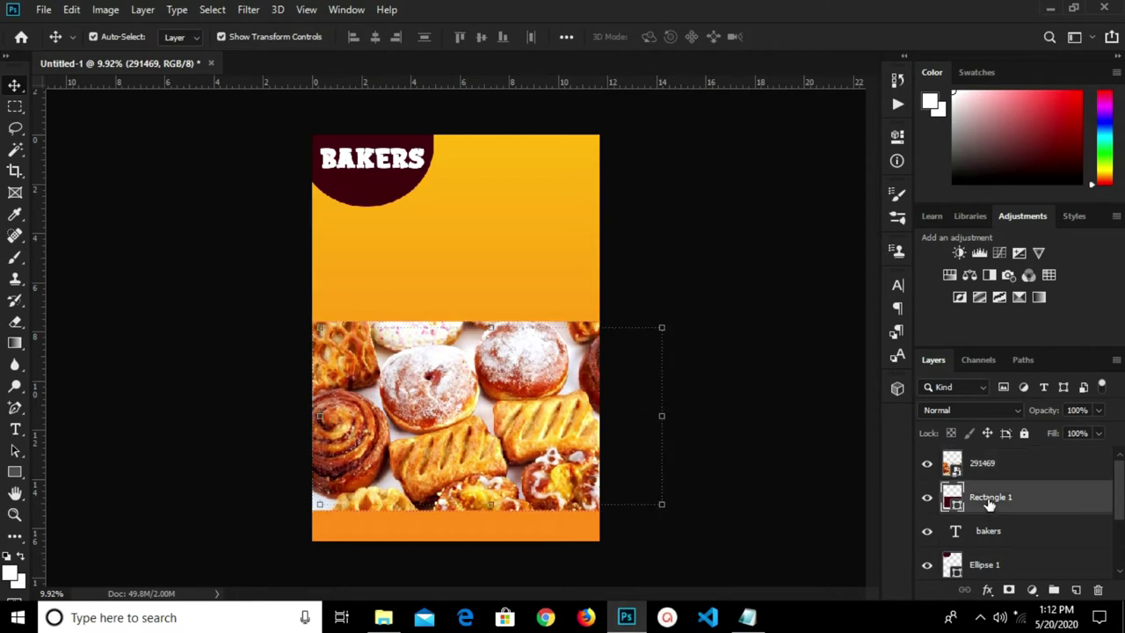
pyautogui.click(897, 136)
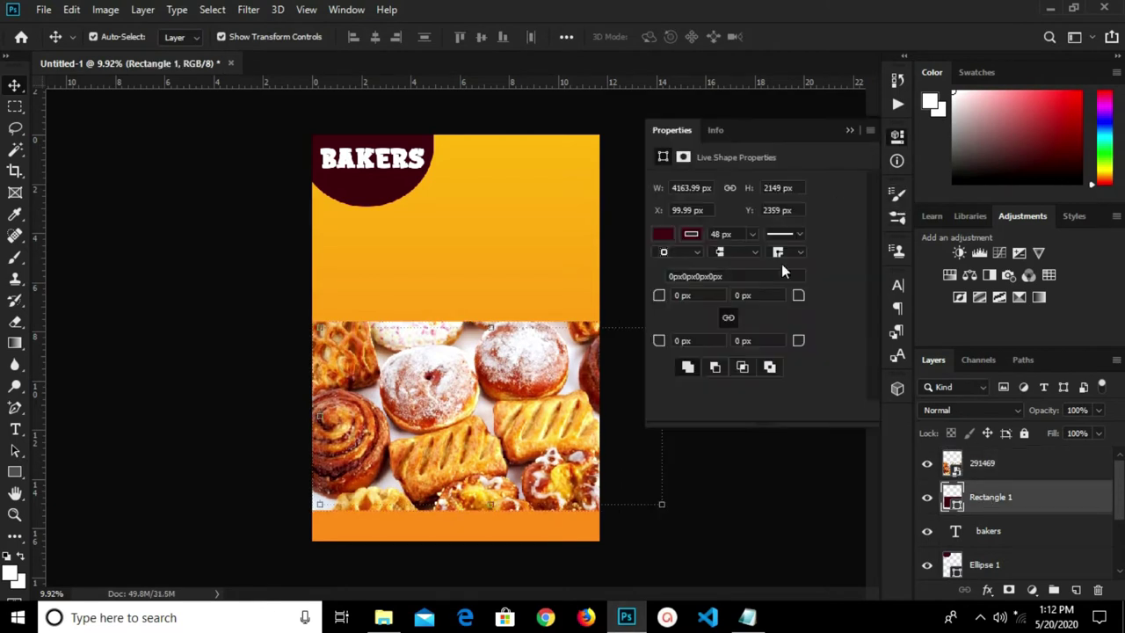
pyautogui.moveTo(797, 344); pyautogui.dragTo(1114, 375)
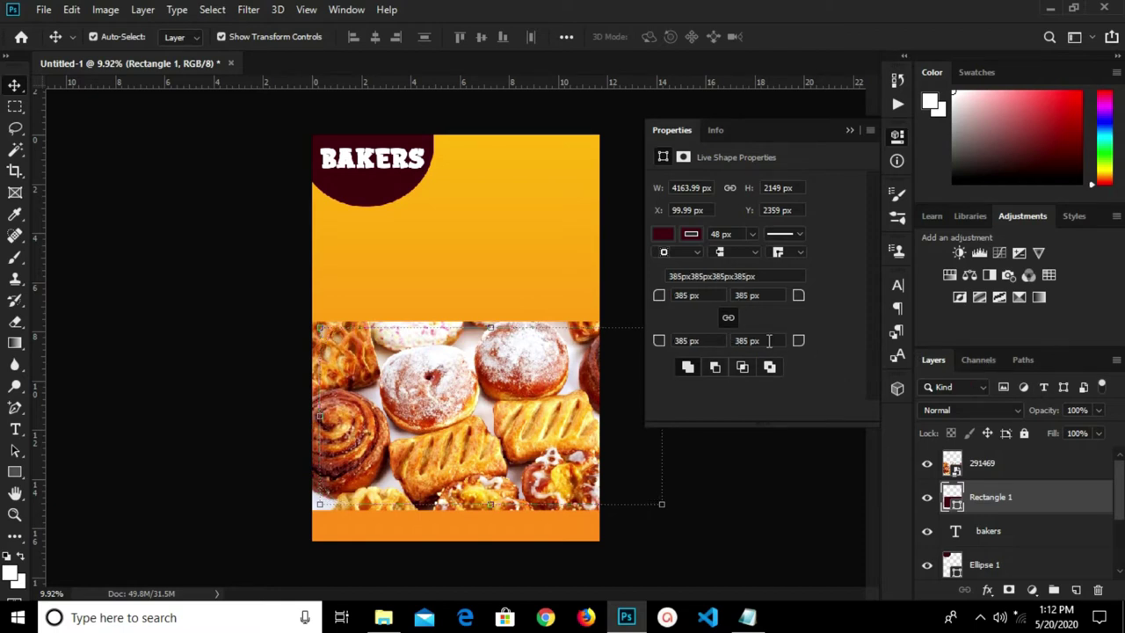
pyautogui.click(846, 130)
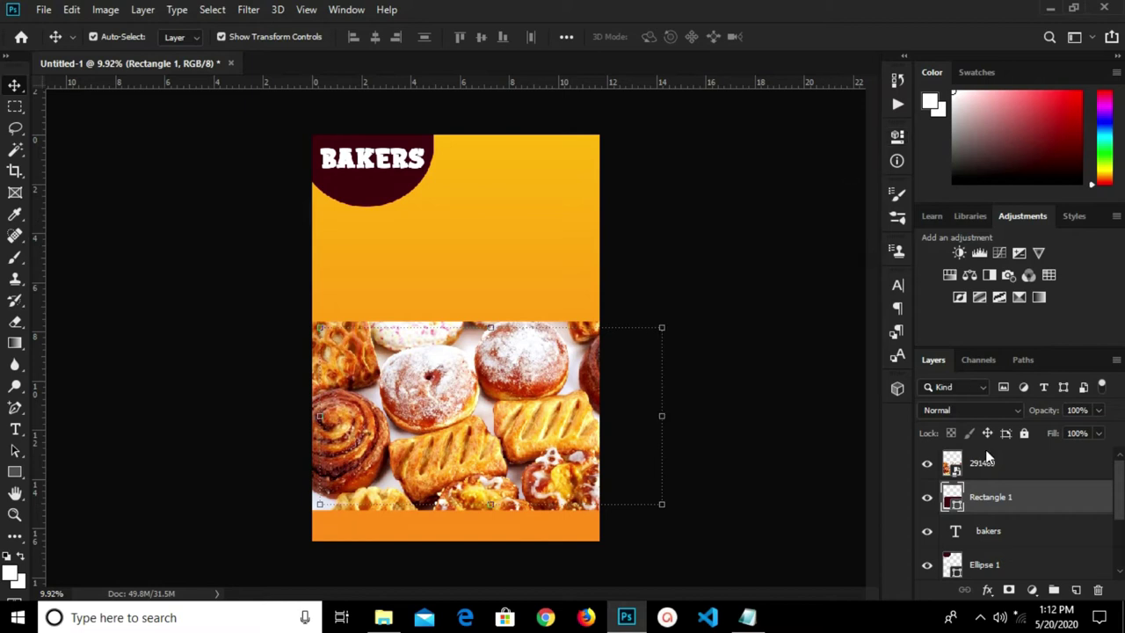
pyautogui.click(929, 464)
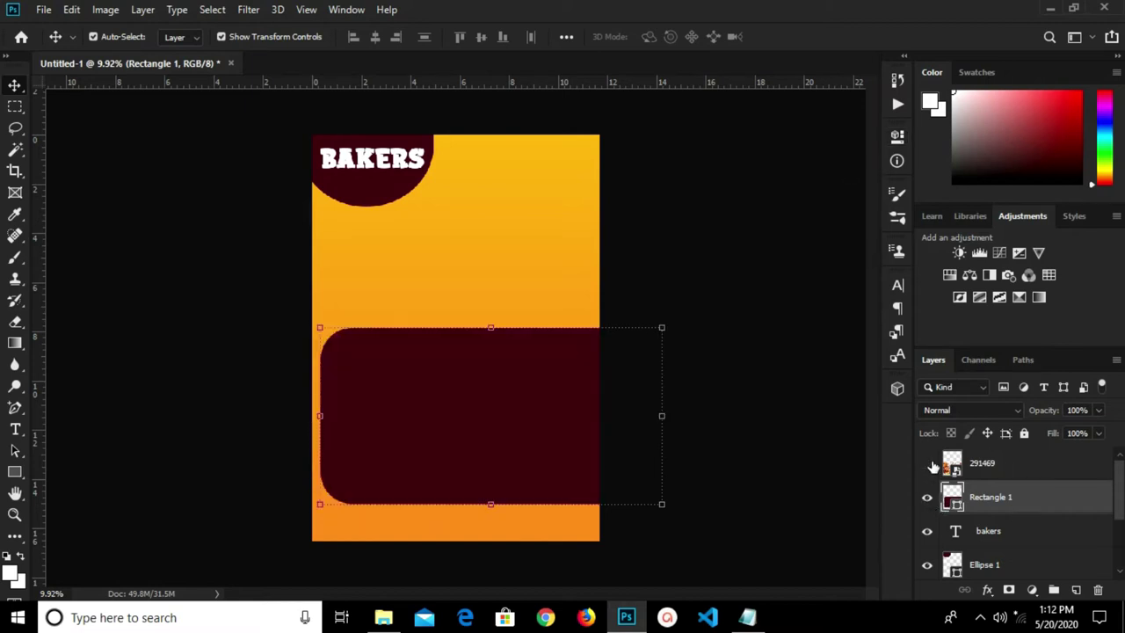
pyautogui.click(927, 464)
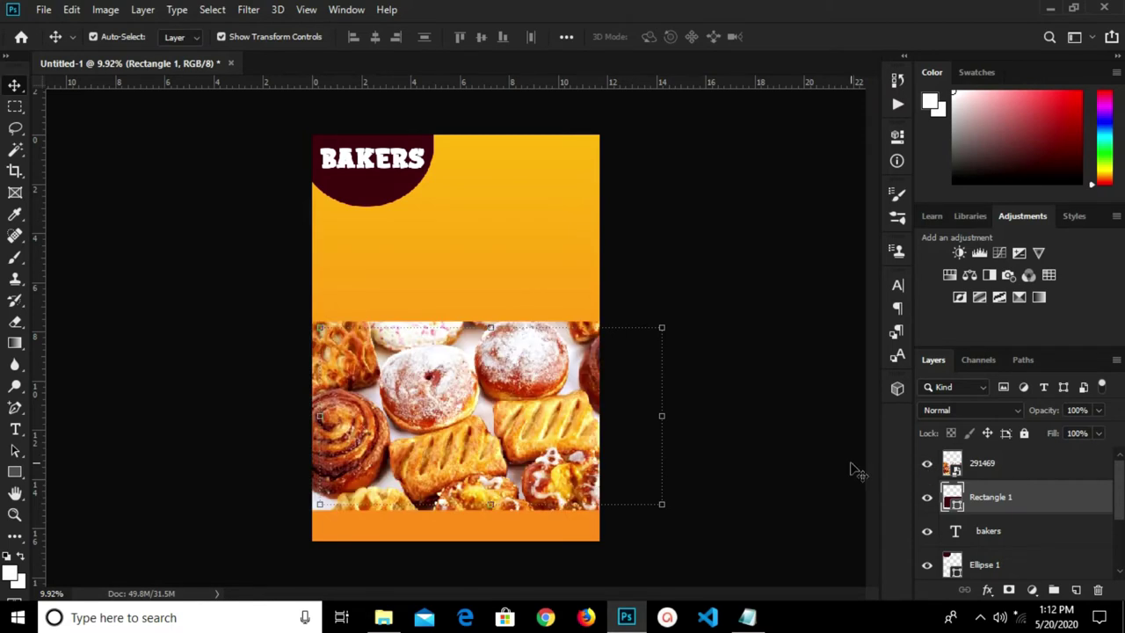
# - Clip the pastry photo into the rounded rectangle and group both layers as Group 1
pyautogui.rightClick(1008, 466)
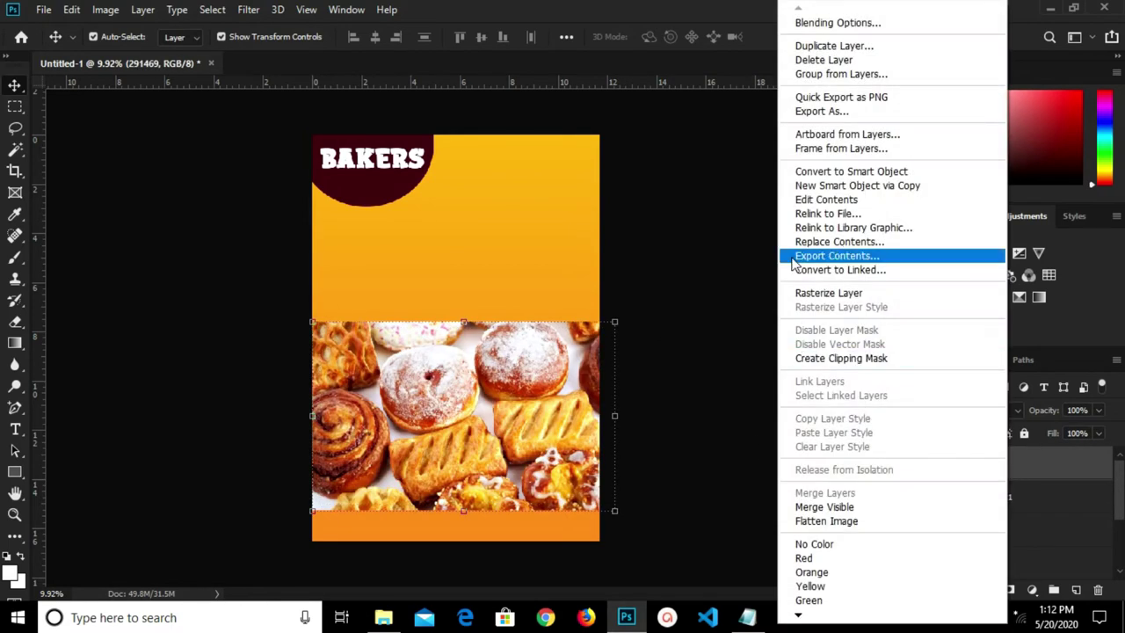
pyautogui.click(819, 362)
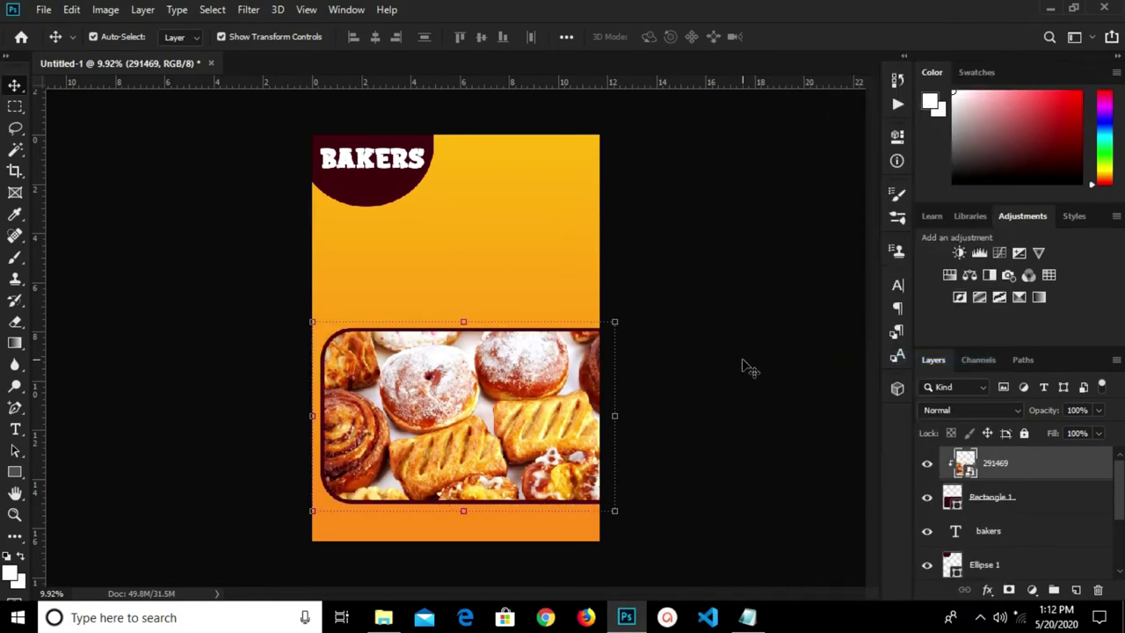
pyautogui.click(1037, 475)
pyautogui.keyDown('shift'); pyautogui.click(1025, 502); pyautogui.keyUp('shift')
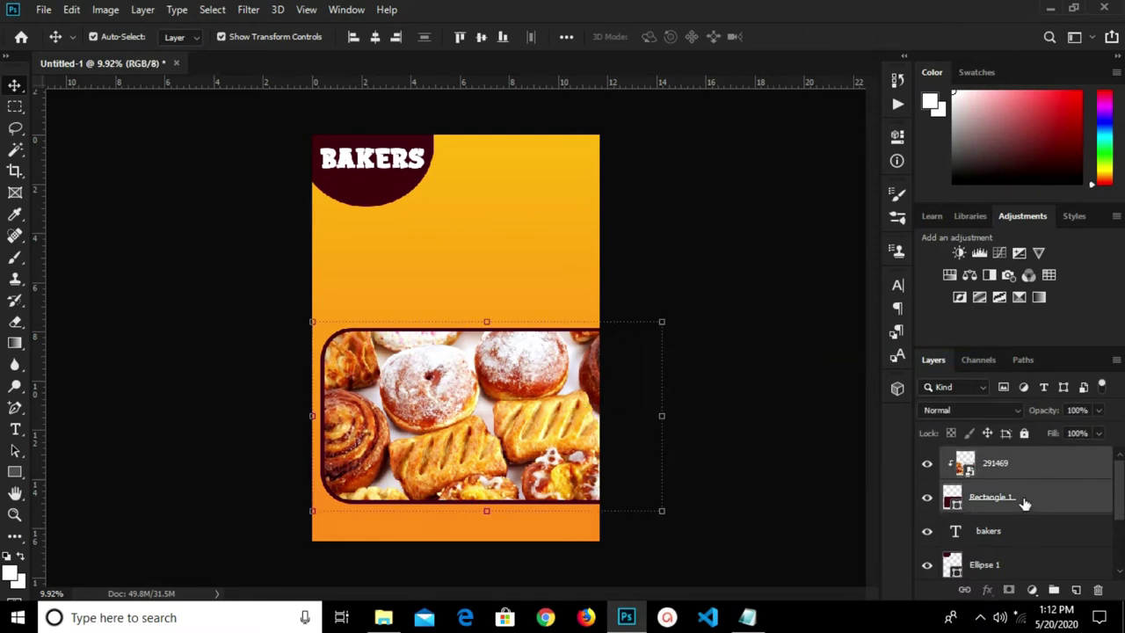
pyautogui.hotkey('ctrl', 'g')
pyautogui.click(926, 459)
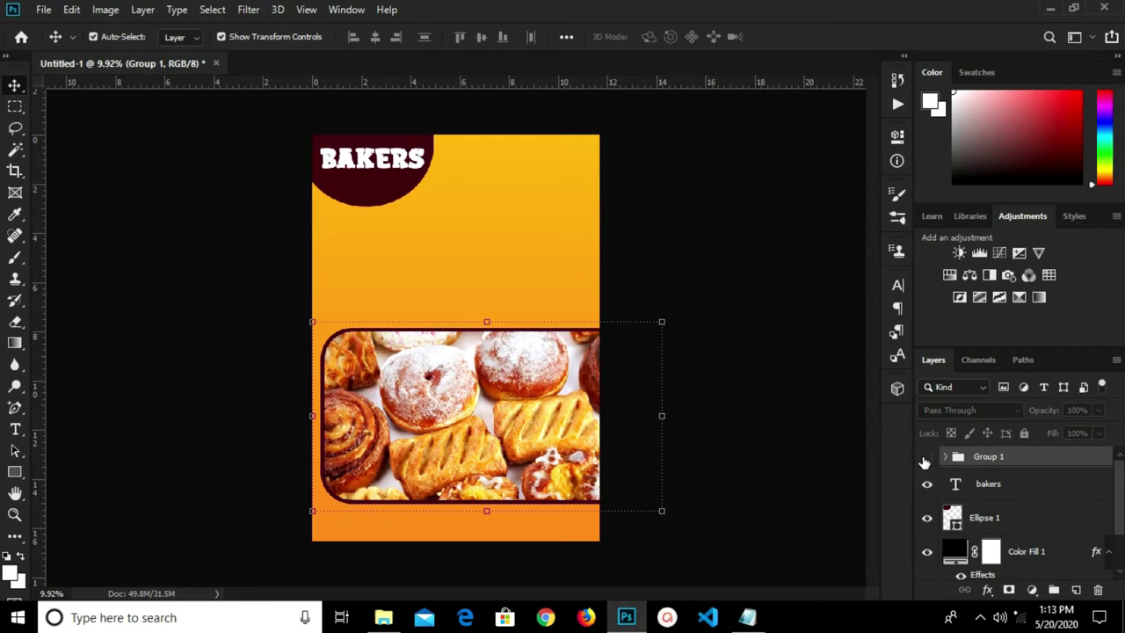
# - Rotate Group 1 about 35° and move it up and to the right
pyautogui.click(925, 458)
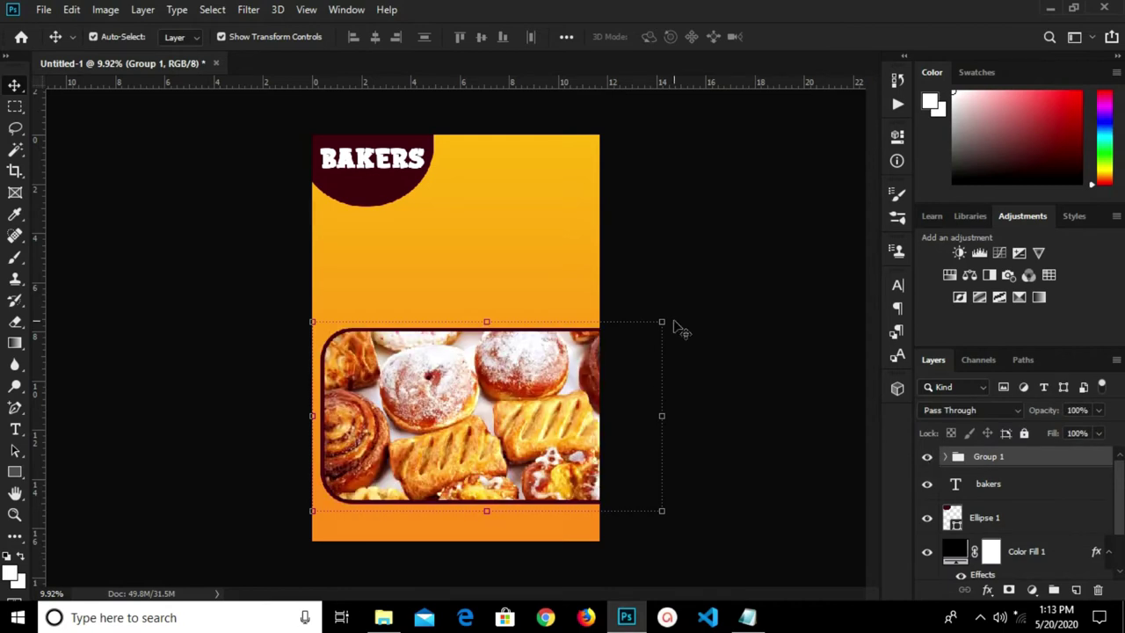
pyautogui.moveTo(673, 314); pyautogui.dragTo(576, 228)
pyautogui.moveTo(497, 483); pyautogui.dragTo(601, 266)
pyautogui.scroll(-3, 615, 202)
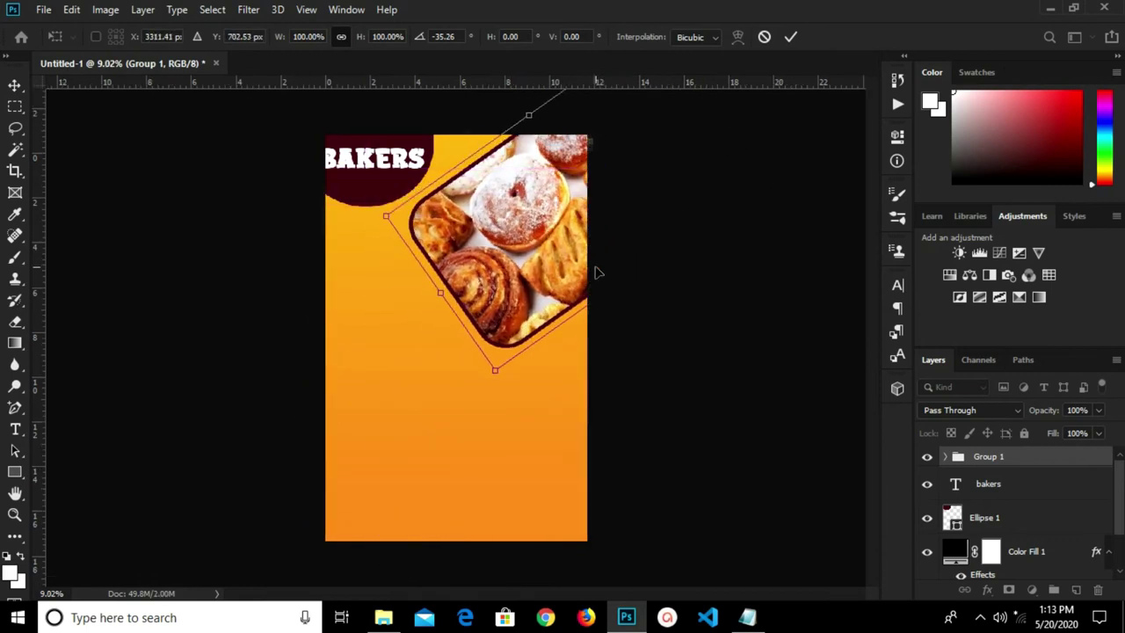
pyautogui.scroll(2, 615, 118)
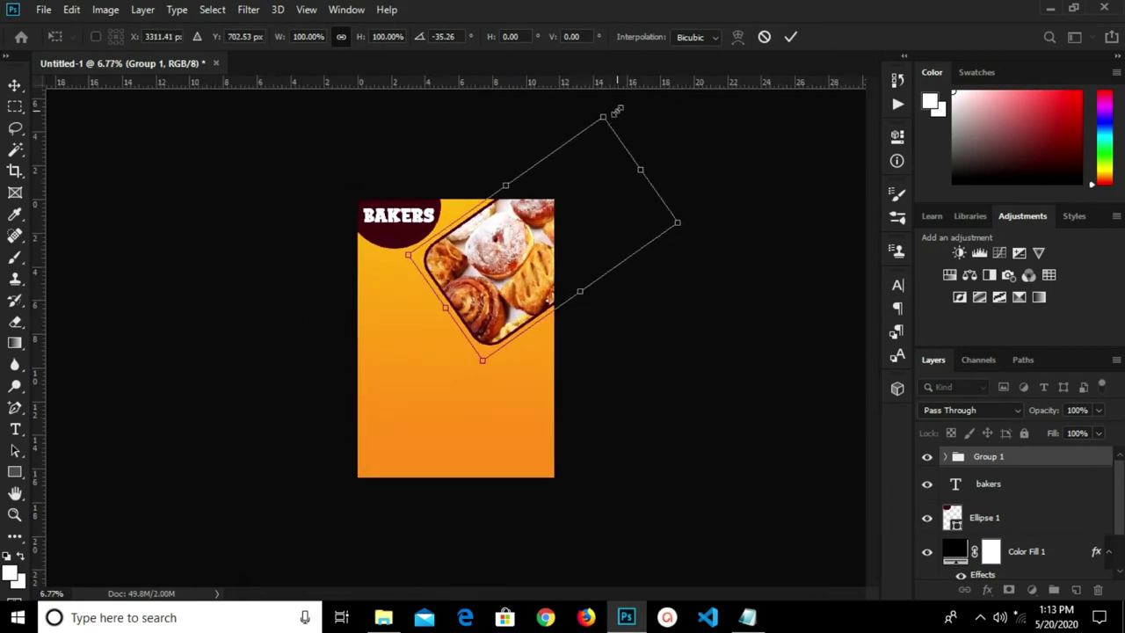
pyautogui.scroll(-1, 623, 134)
# - Refine Group 1 to about -46° rotation and 117% scale at the upper right
pyautogui.moveTo(627, 121); pyautogui.dragTo(606, 102)
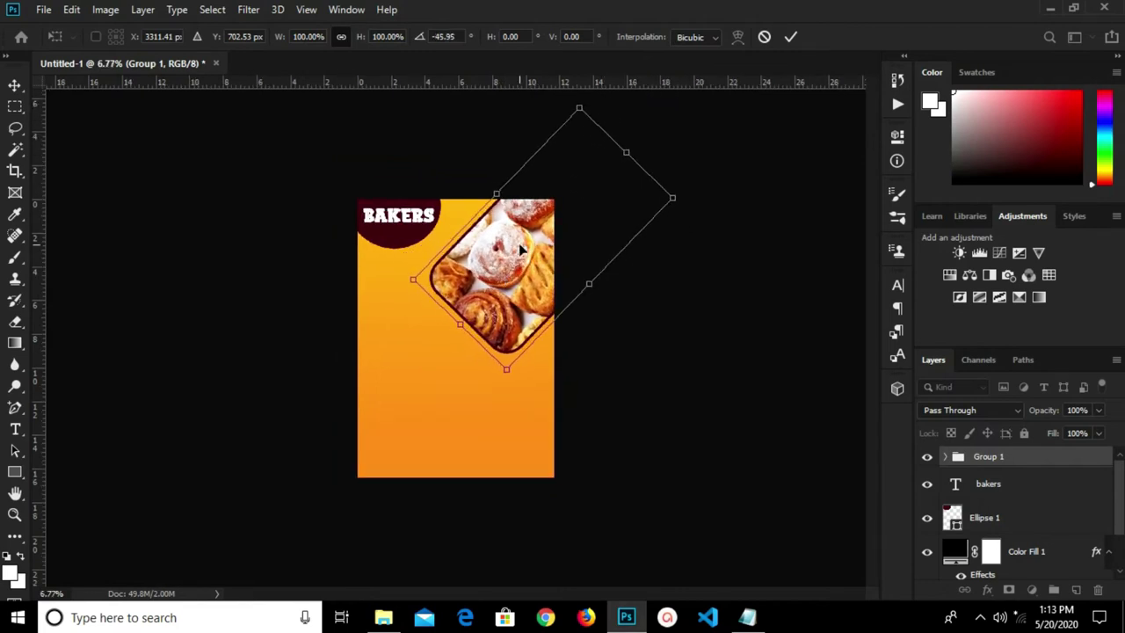
pyautogui.moveTo(521, 250); pyautogui.dragTo(507, 259)
pyautogui.moveTo(658, 207); pyautogui.dragTo(710, 196)
pyautogui.scroll(2, 506, 252)
pyautogui.moveTo(520, 289); pyautogui.dragTo(502, 277)
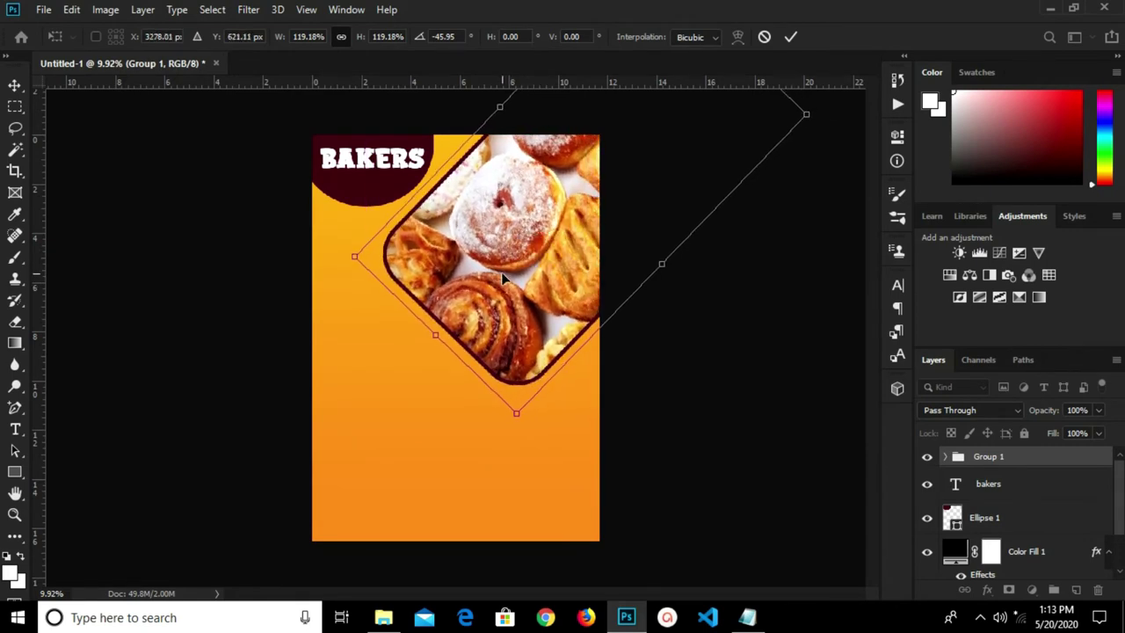
pyautogui.moveTo(516, 412); pyautogui.dragTo(515, 405)
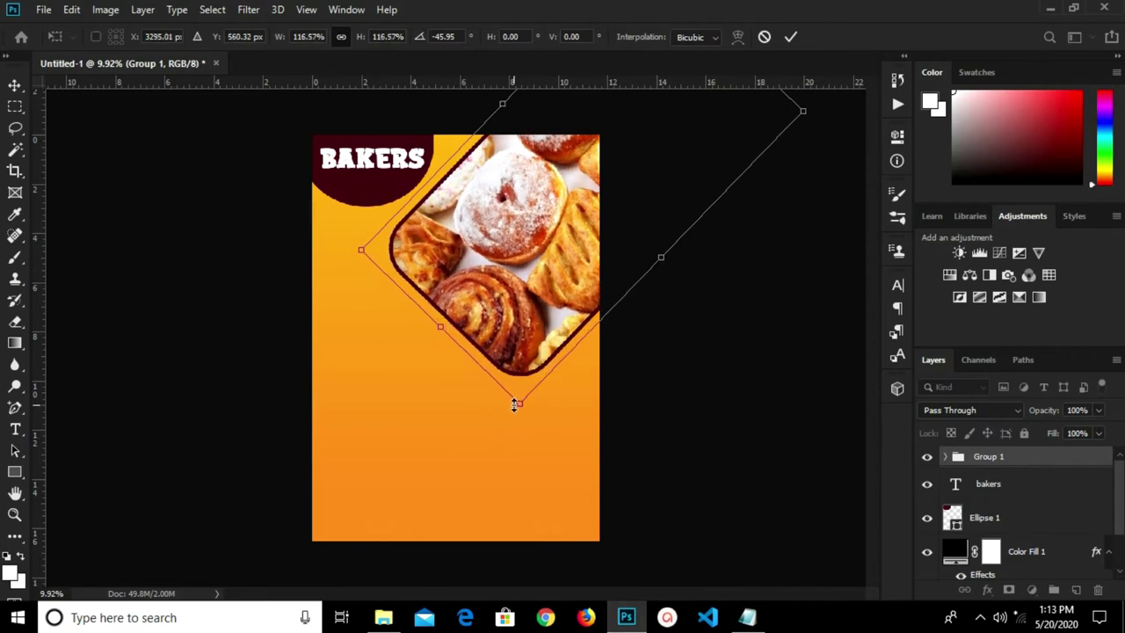
pyautogui.click(791, 37)
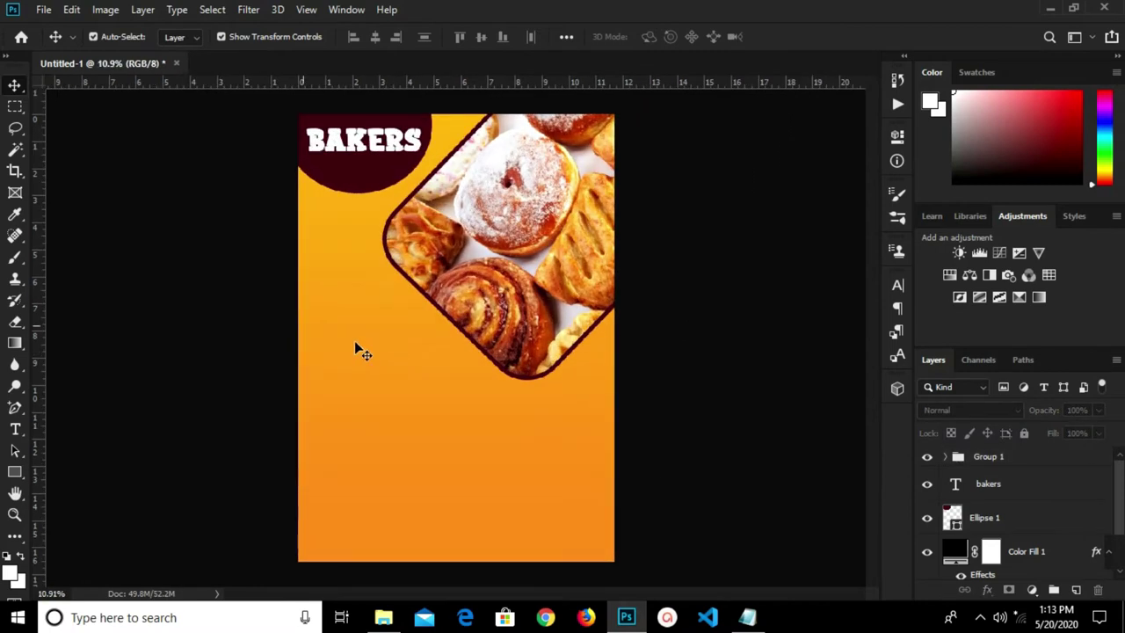
# - Copy the Freshly, Baked and Daily lines from the pastries cc notes in Notepad
pyautogui.click(747, 617)
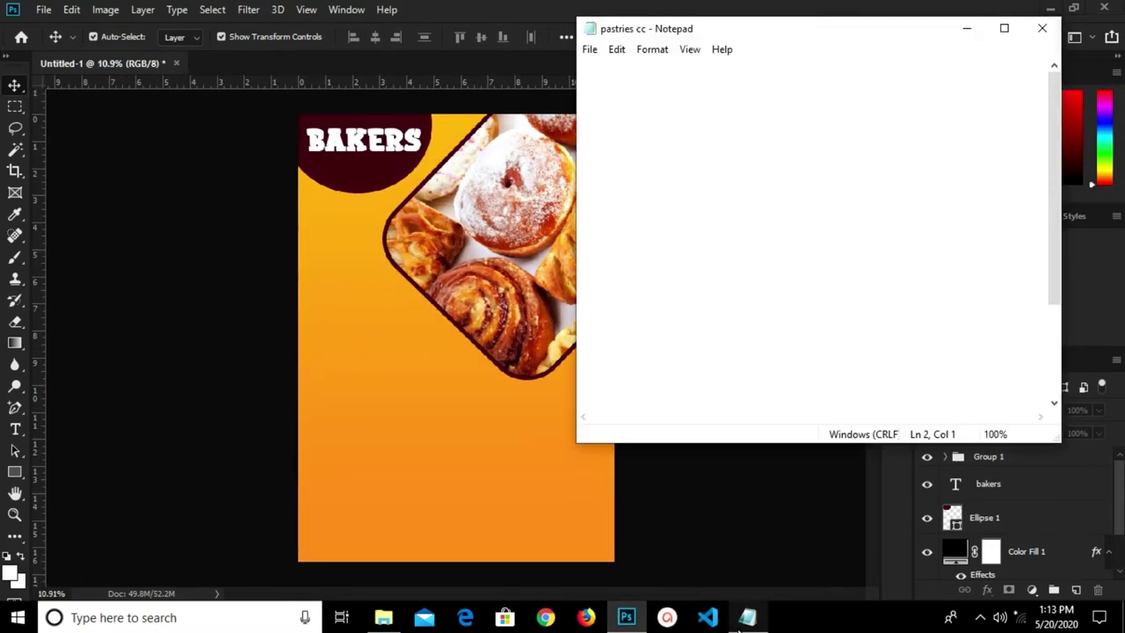
pyautogui.moveTo(580, 110); pyautogui.dragTo(630, 152)
pyautogui.rightClick(601, 125)
pyautogui.click(638, 177)
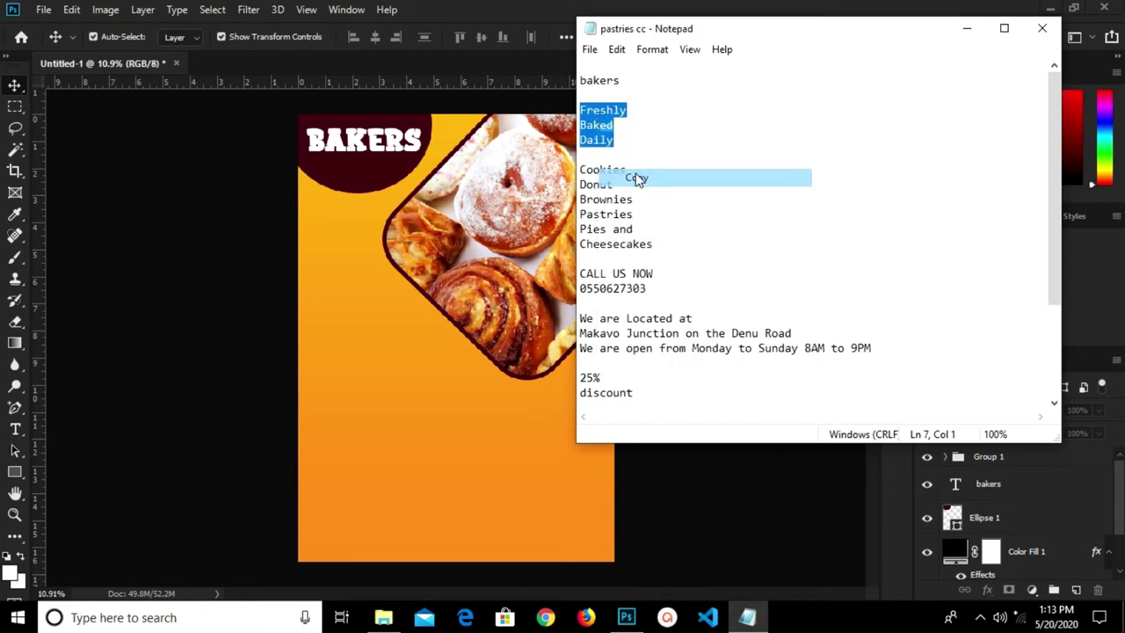
pyautogui.click(349, 332)
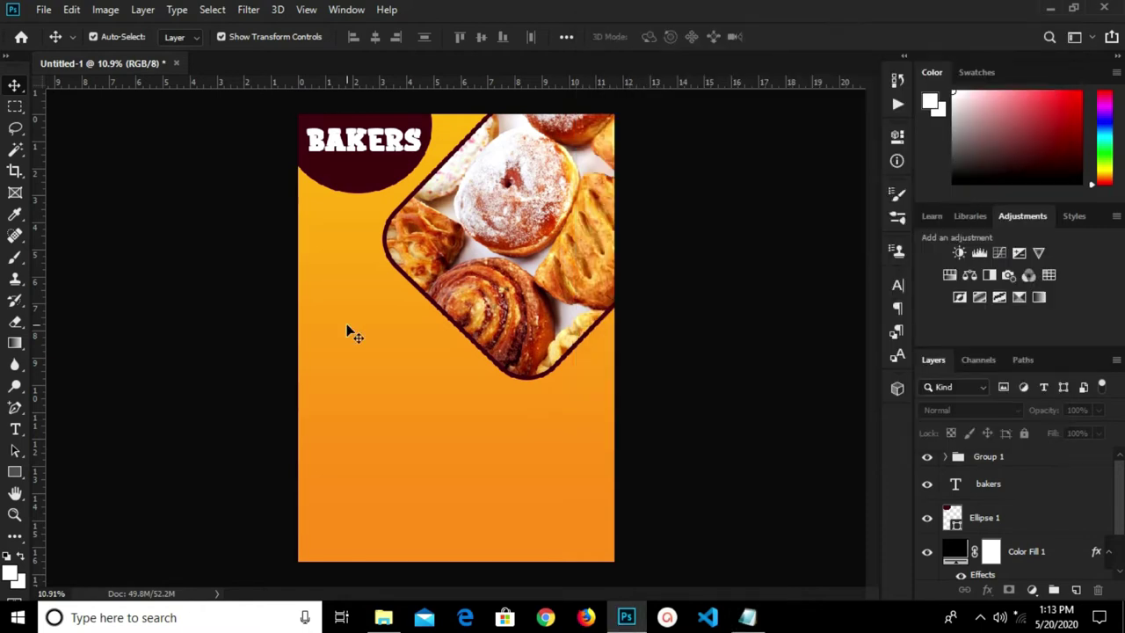
pyautogui.click(15, 429)
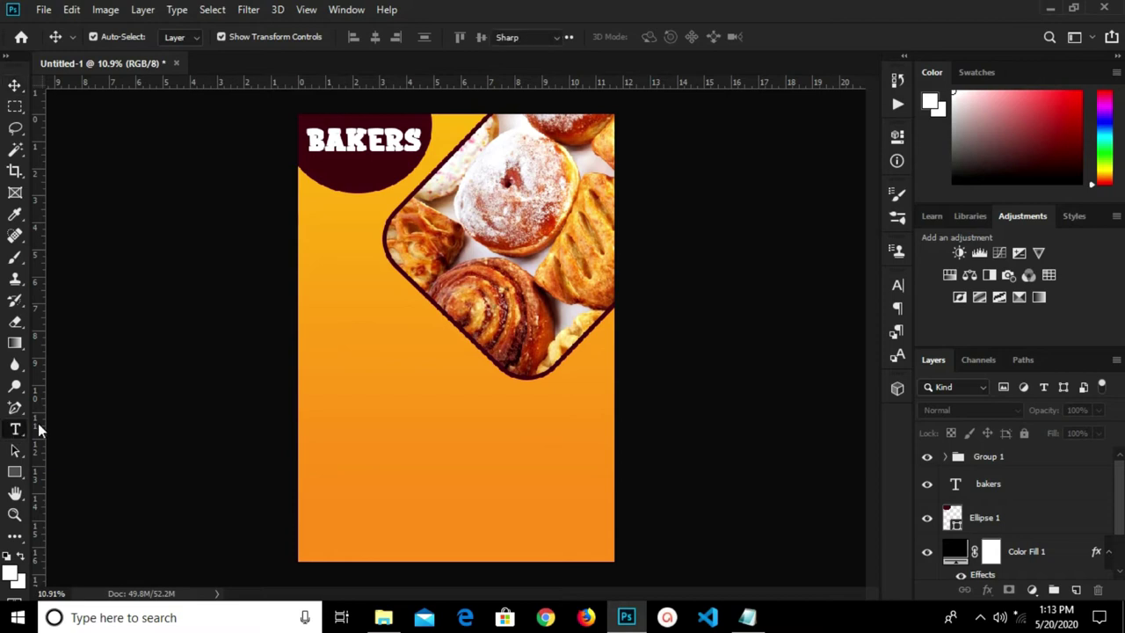
# - Paste Freshly Baked Daily as a white three-line text layer at the flyer's left-middle
pyautogui.click(330, 354)
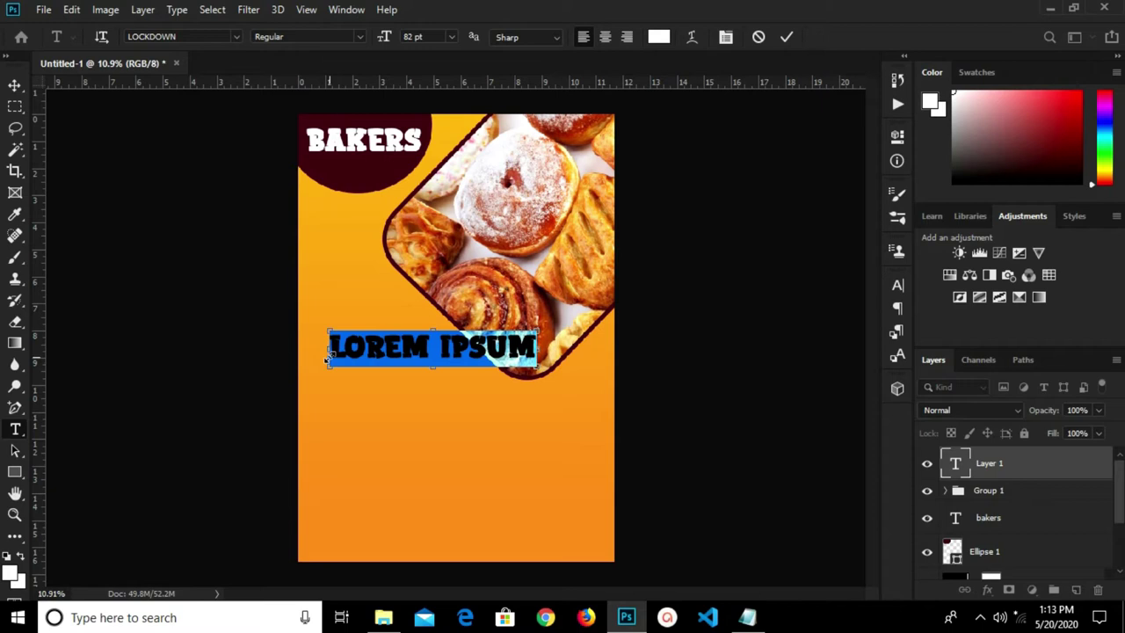
pyautogui.hotkey('ctrl', 'v')
pyautogui.click(786, 36)
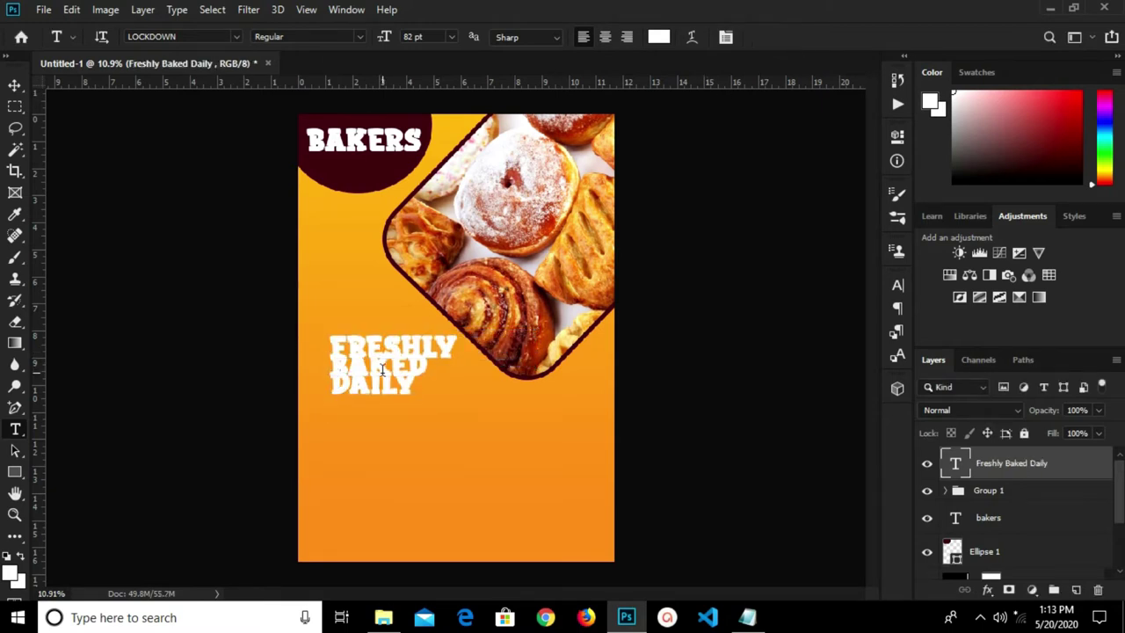
pyautogui.scroll(2, 367, 341)
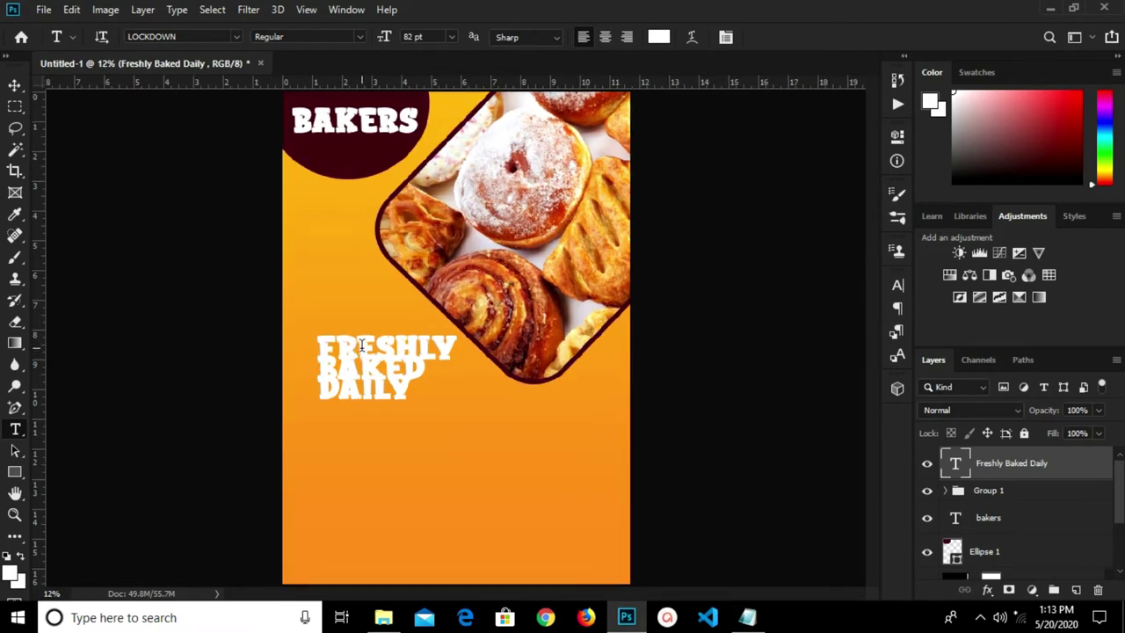
pyautogui.scroll(-1, 361, 345)
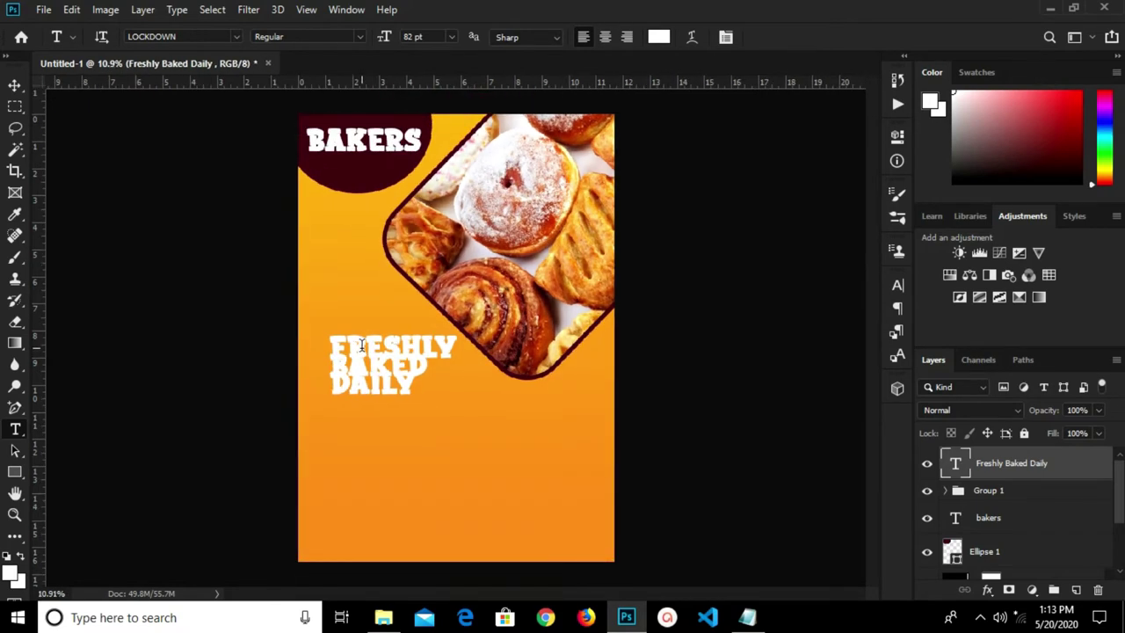
pyautogui.scroll(1, 361, 344)
pyautogui.press('v')
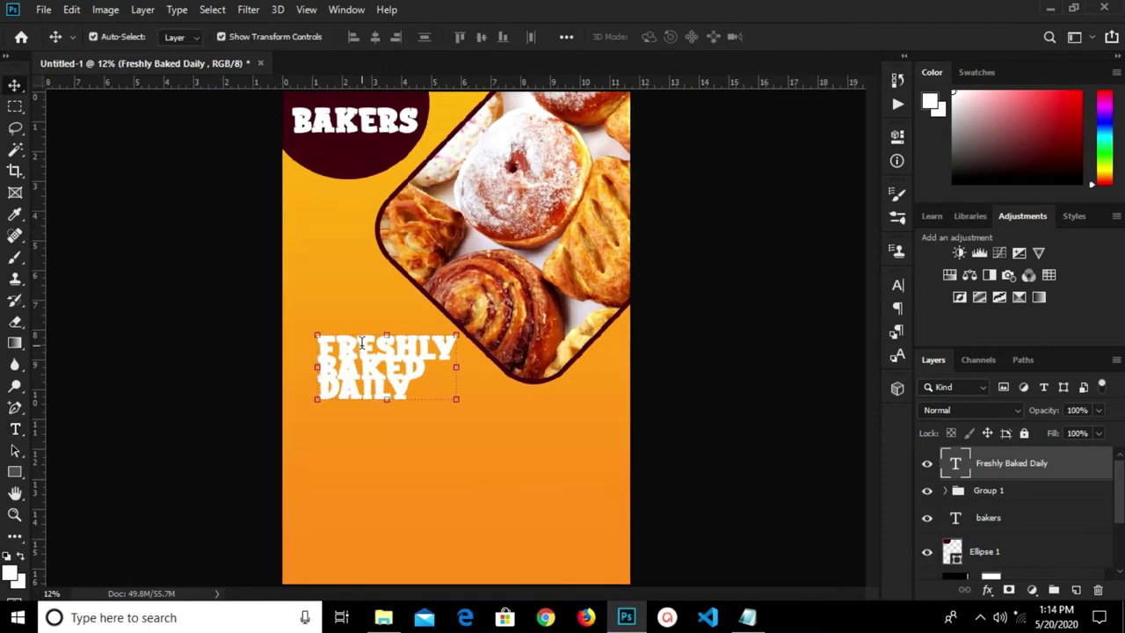
pyautogui.scroll(2, 364, 344)
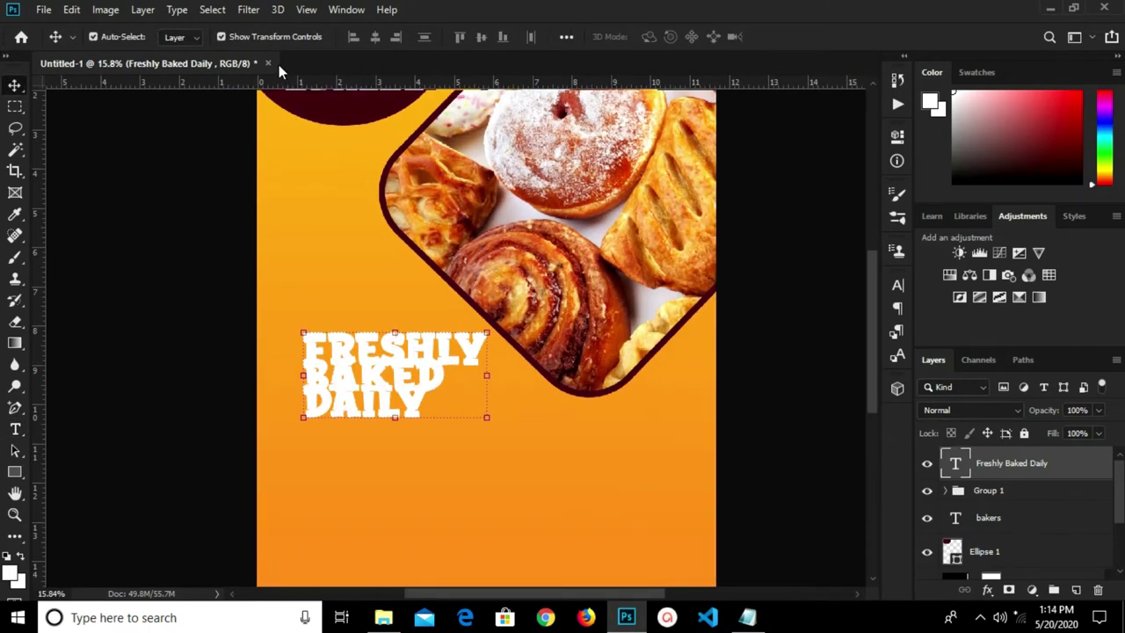
# - Change the heading font to Cocogoose and set its leading to Auto
pyautogui.click(897, 284)
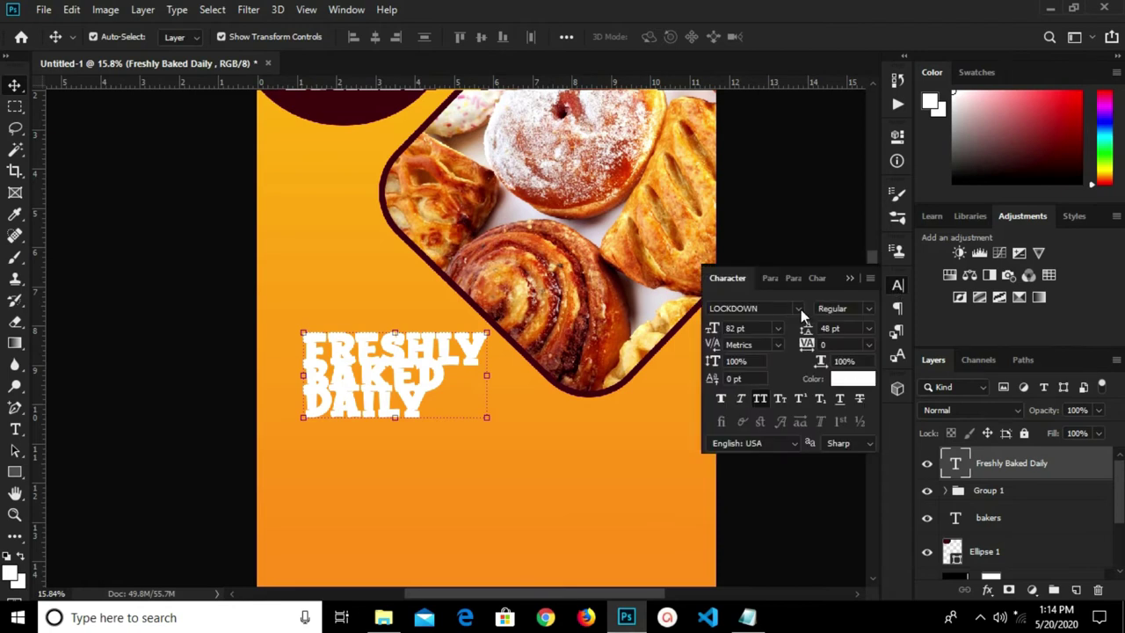
pyautogui.click(800, 309)
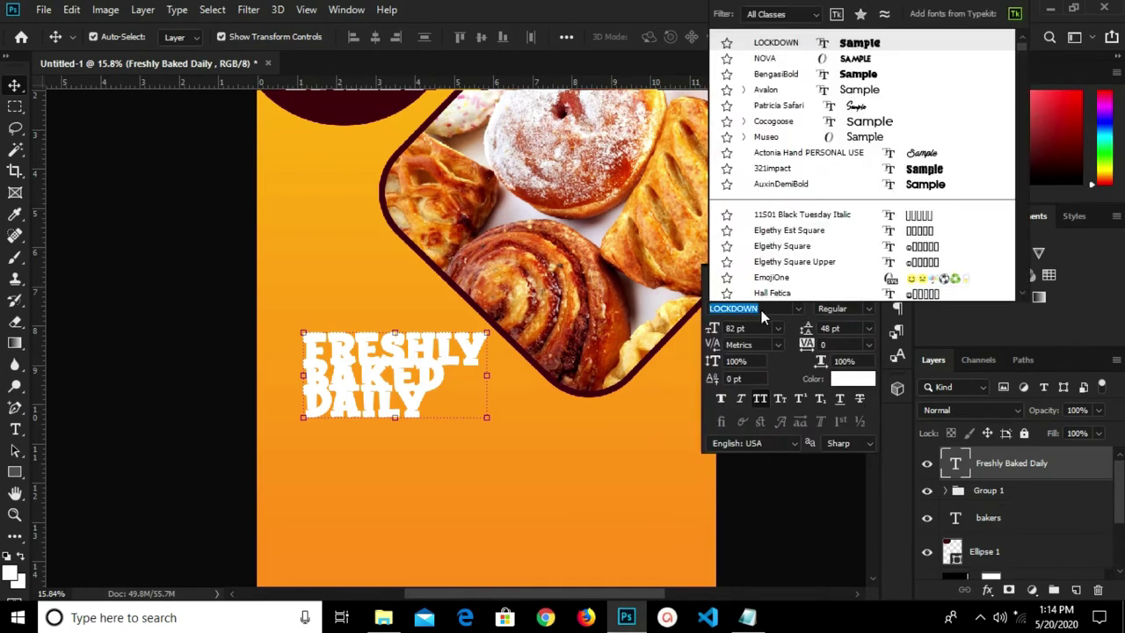
pyautogui.press('Escape')
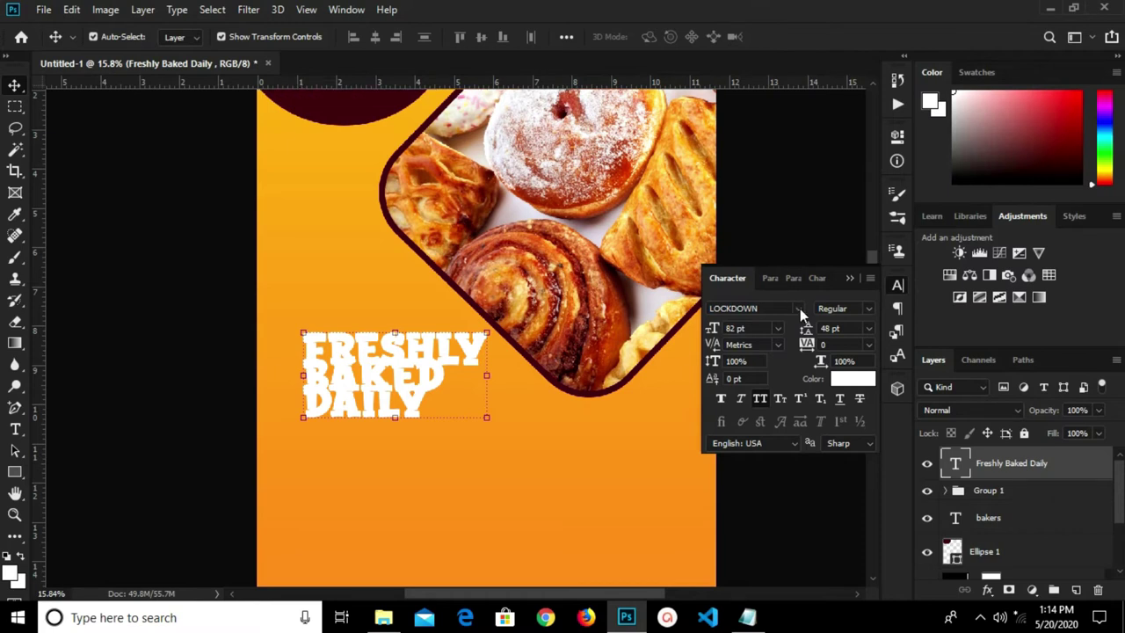
pyautogui.click(800, 308)
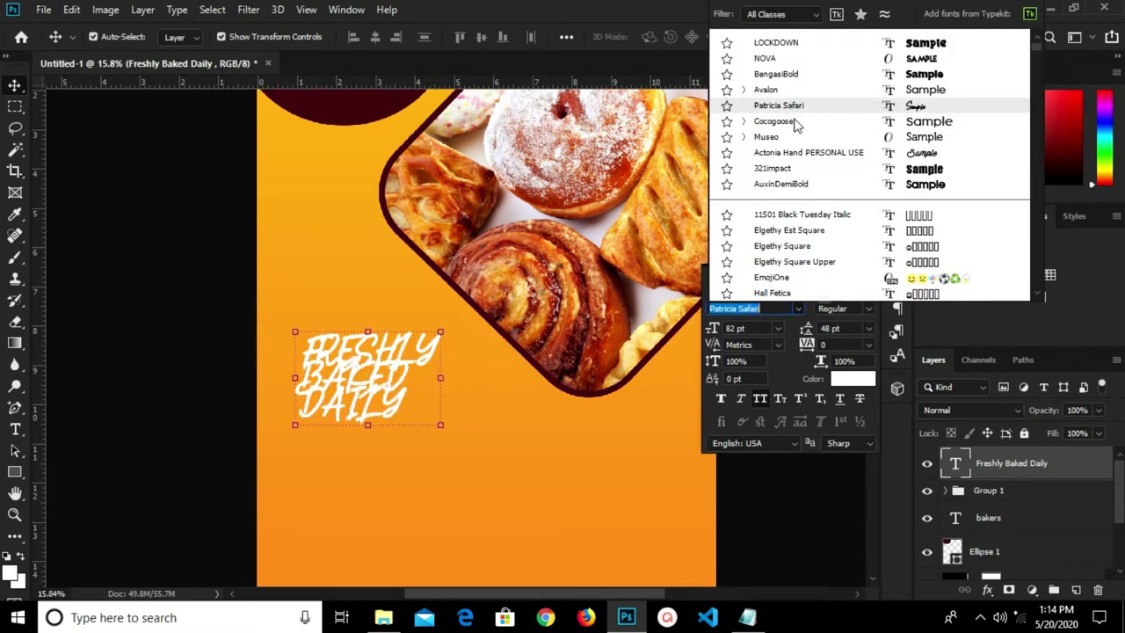
pyautogui.click(793, 122)
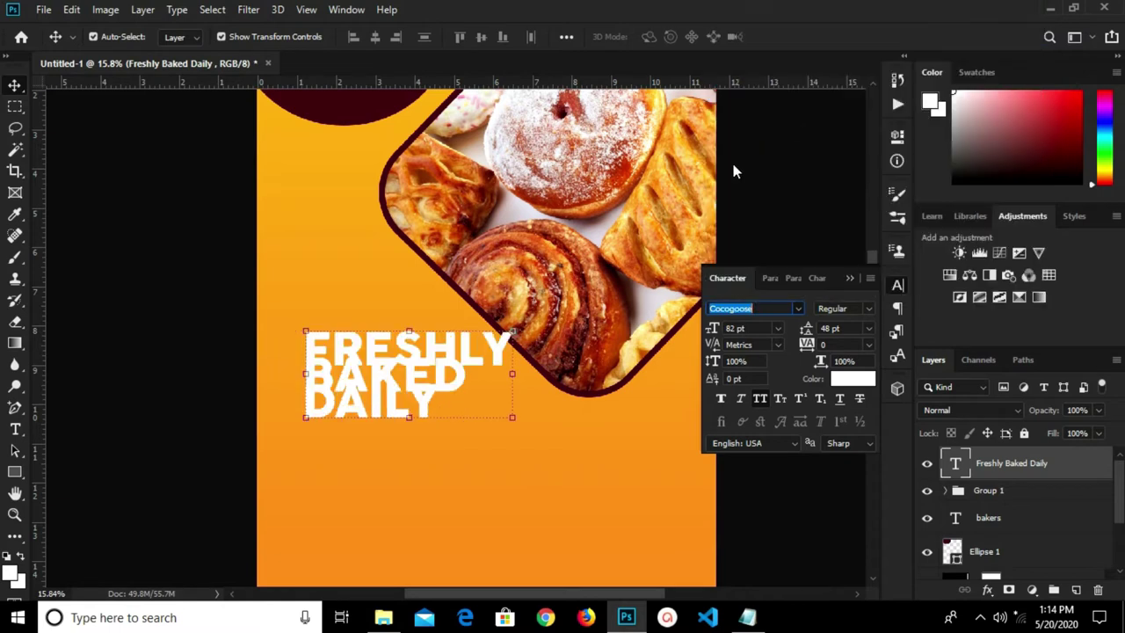
pyautogui.click(821, 366)
pyautogui.click(868, 328)
pyautogui.click(846, 342)
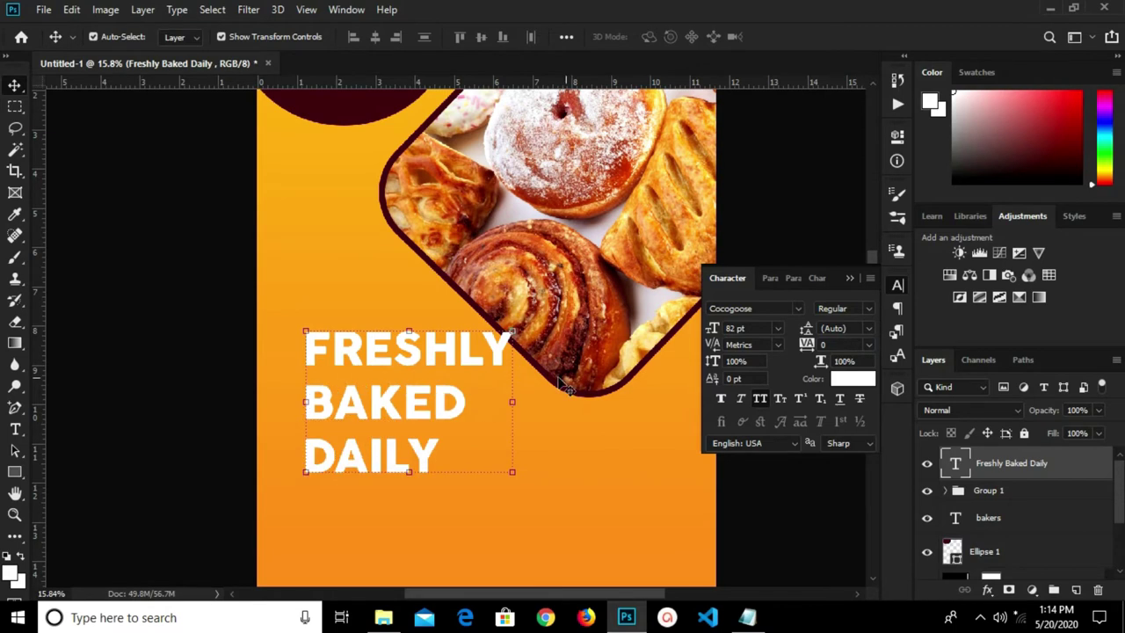
pyautogui.scroll(1, 347, 405)
# - Delete the word DAILY so the heading reads Freshly Baked
pyautogui.press('t')
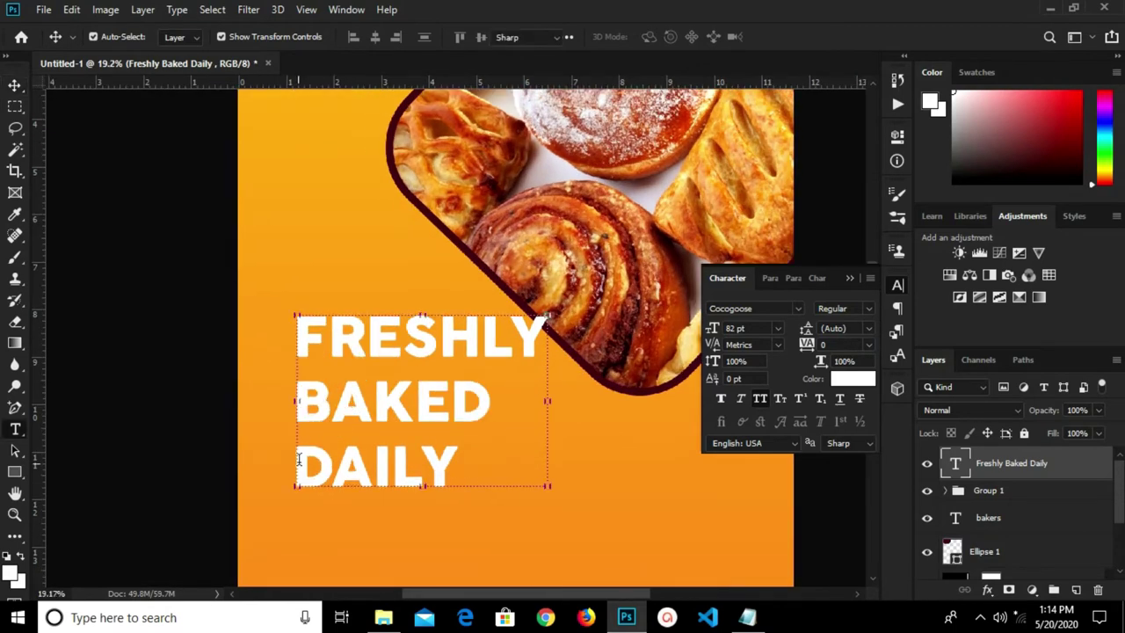
pyautogui.moveTo(297, 466); pyautogui.dragTo(459, 466)
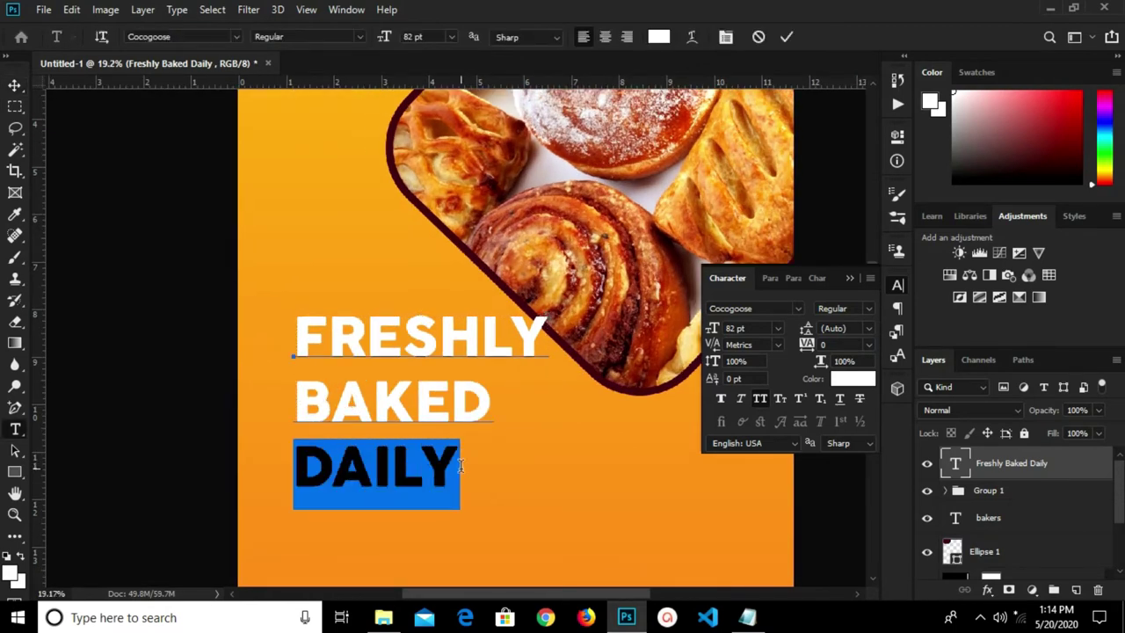
pyautogui.press('BackSpace')
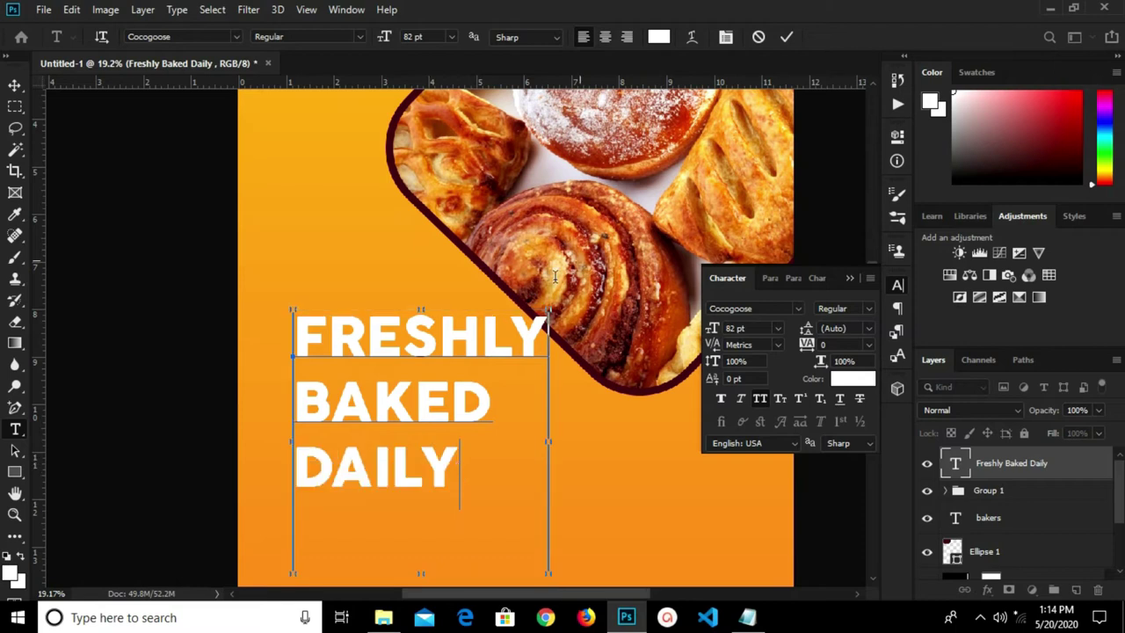
pyautogui.click(788, 38)
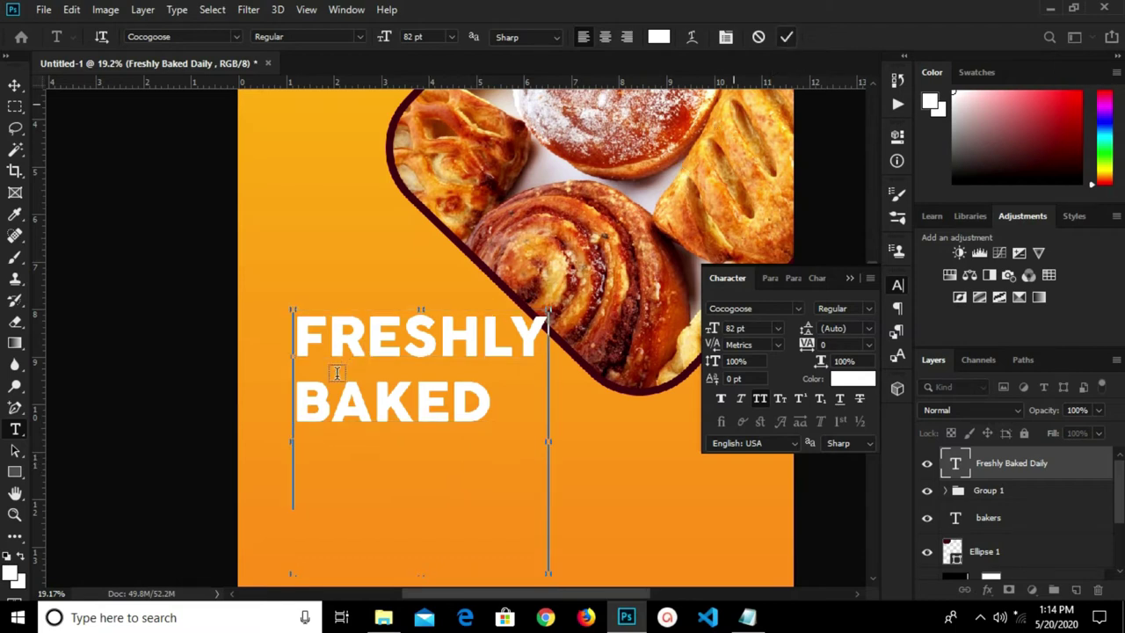
pyautogui.scroll(-3, 367, 354)
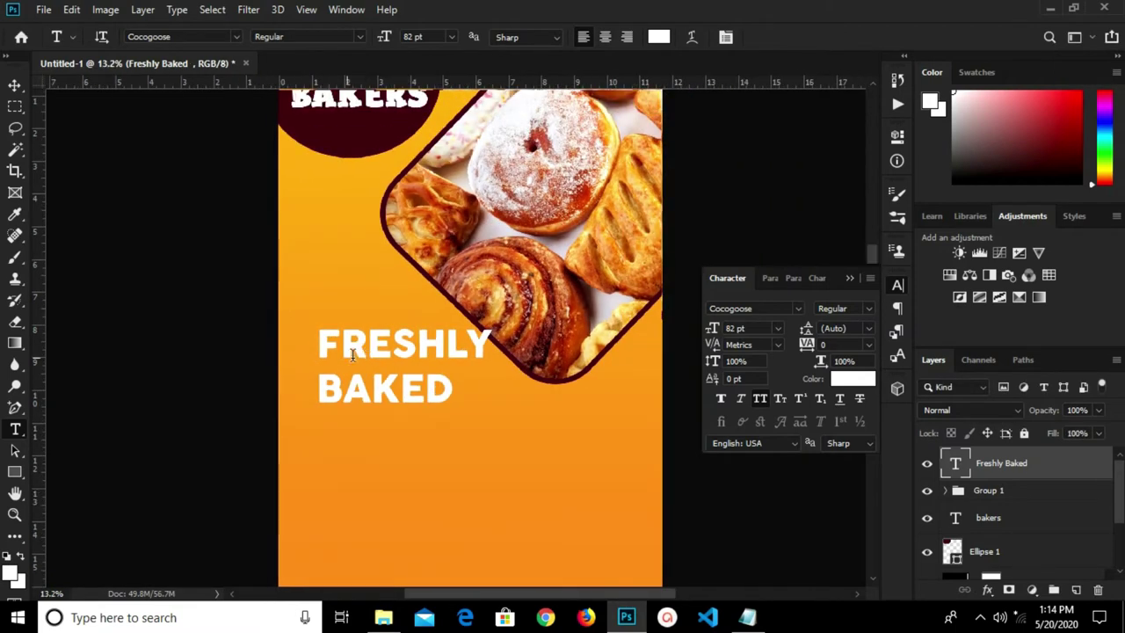
pyautogui.scroll(1, 355, 340)
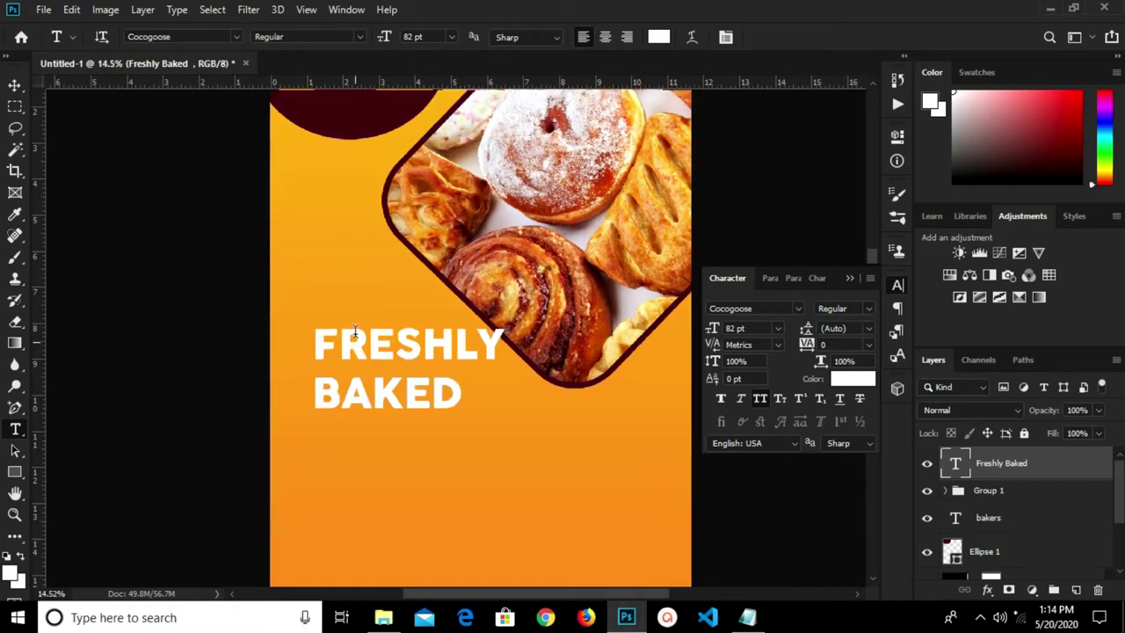
# - Turn off All Caps on the title and move it up and left
pyautogui.press('v')
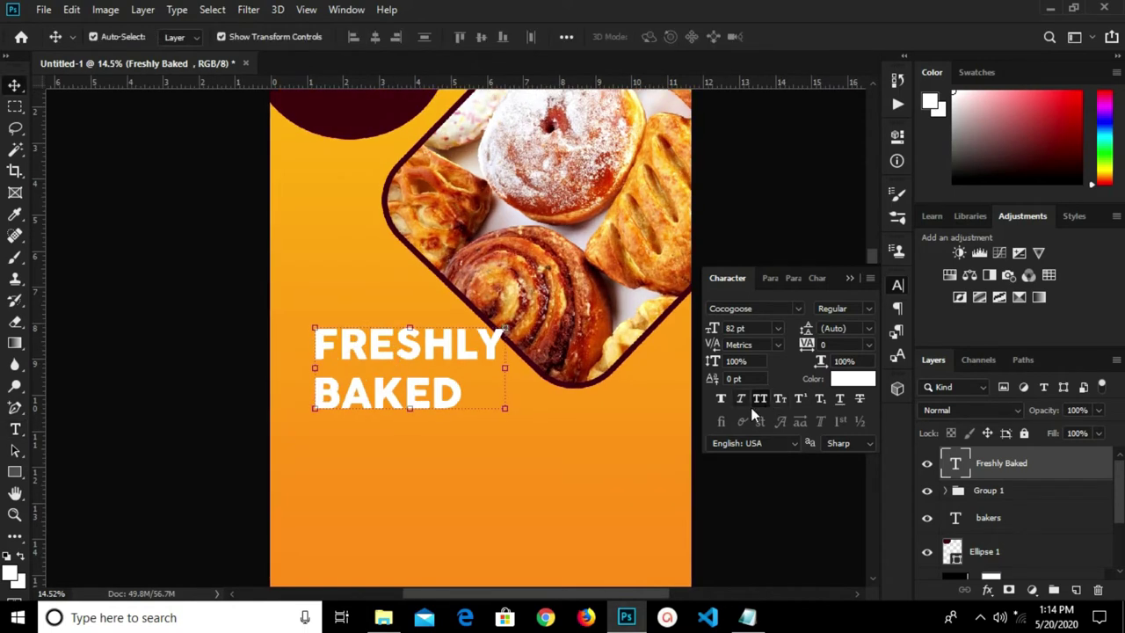
pyautogui.click(759, 399)
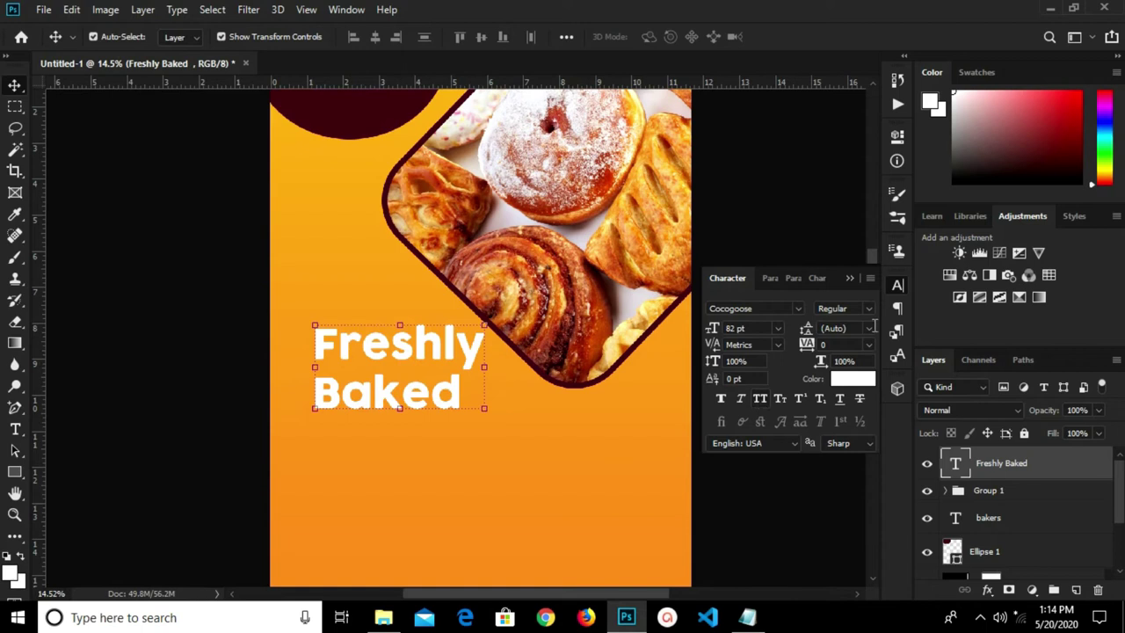
pyautogui.click(848, 279)
pyautogui.moveTo(383, 353); pyautogui.dragTo(359, 276)
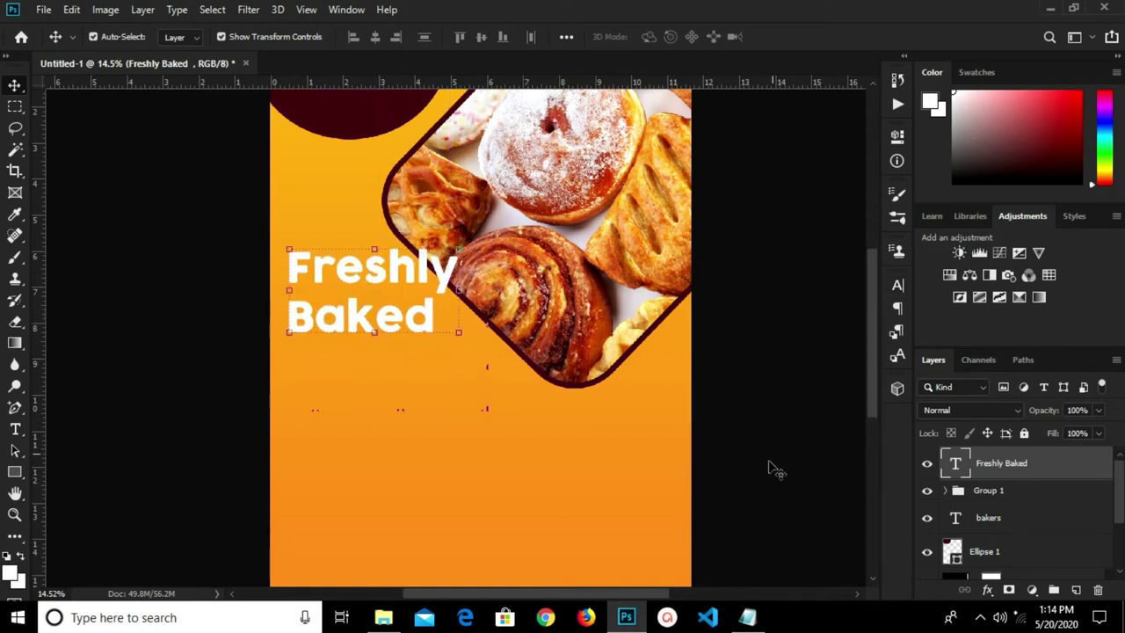
# - Set the title to 48 pt and move it higher beside the pastry photo
pyautogui.click(897, 285)
pyautogui.click(778, 327)
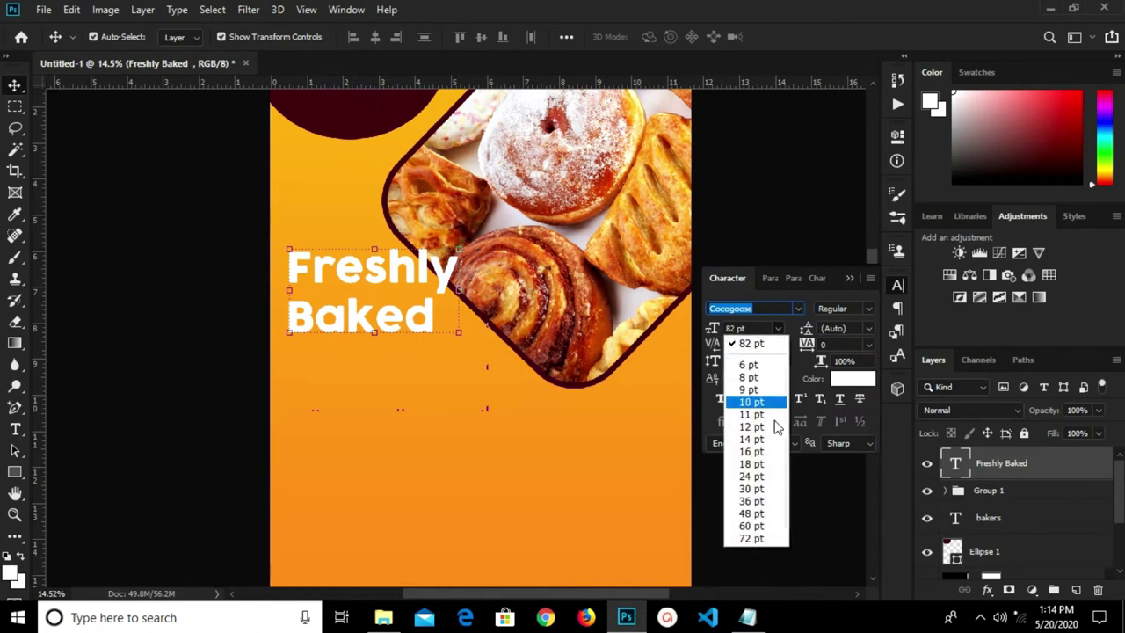
pyautogui.click(756, 489)
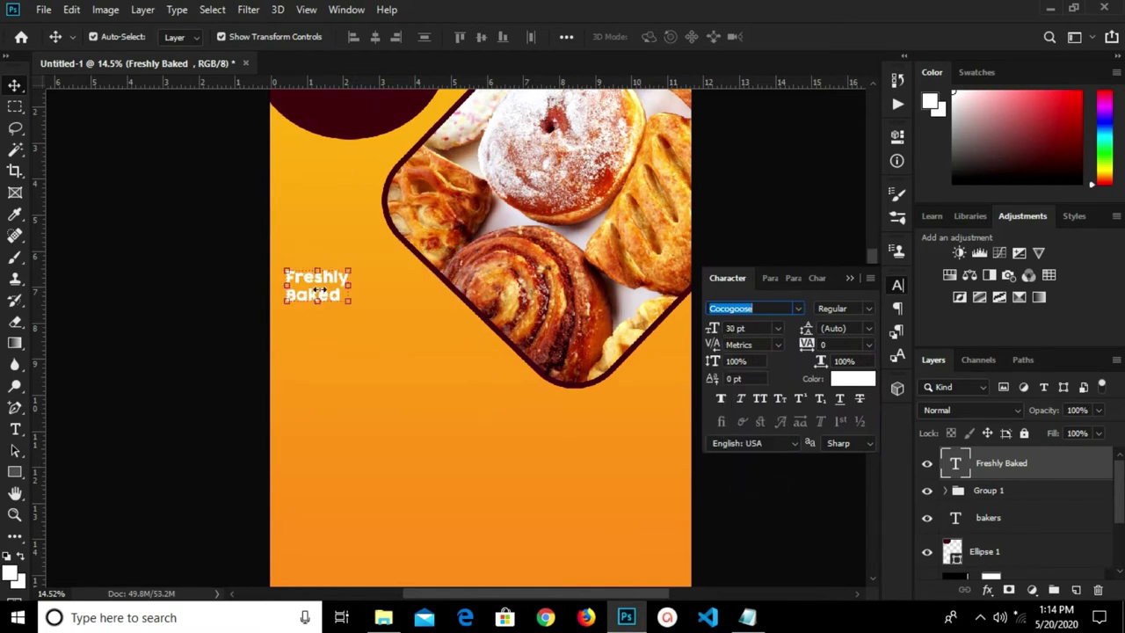
pyautogui.click(352, 264)
pyautogui.hotkey('ctrl', 'z')
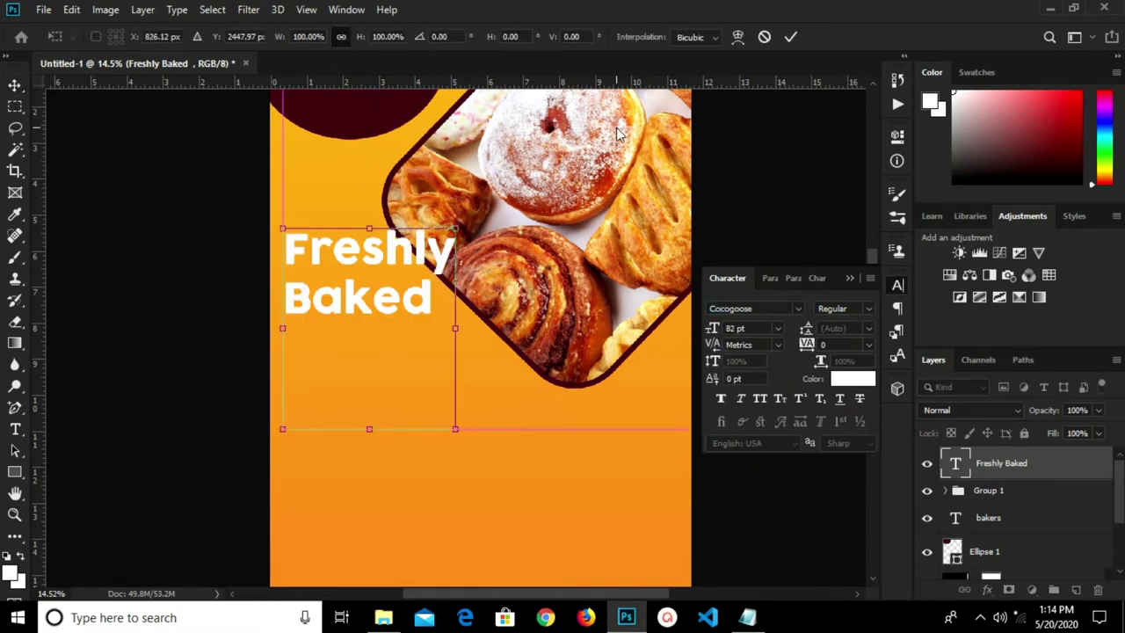
pyautogui.click(786, 38)
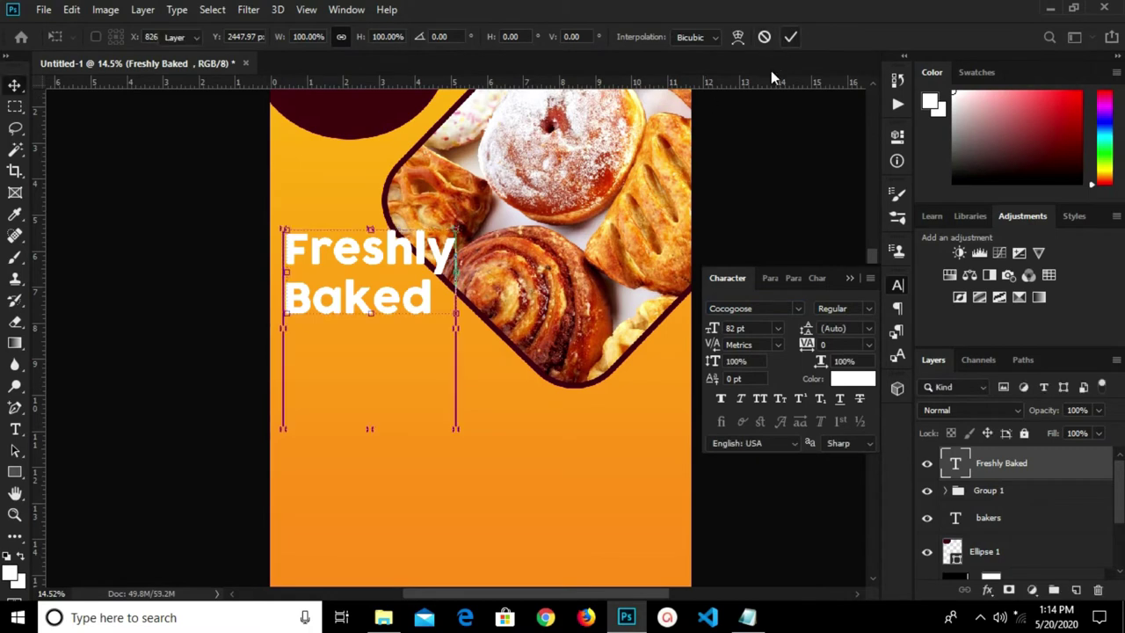
pyautogui.scroll(1, 446, 319)
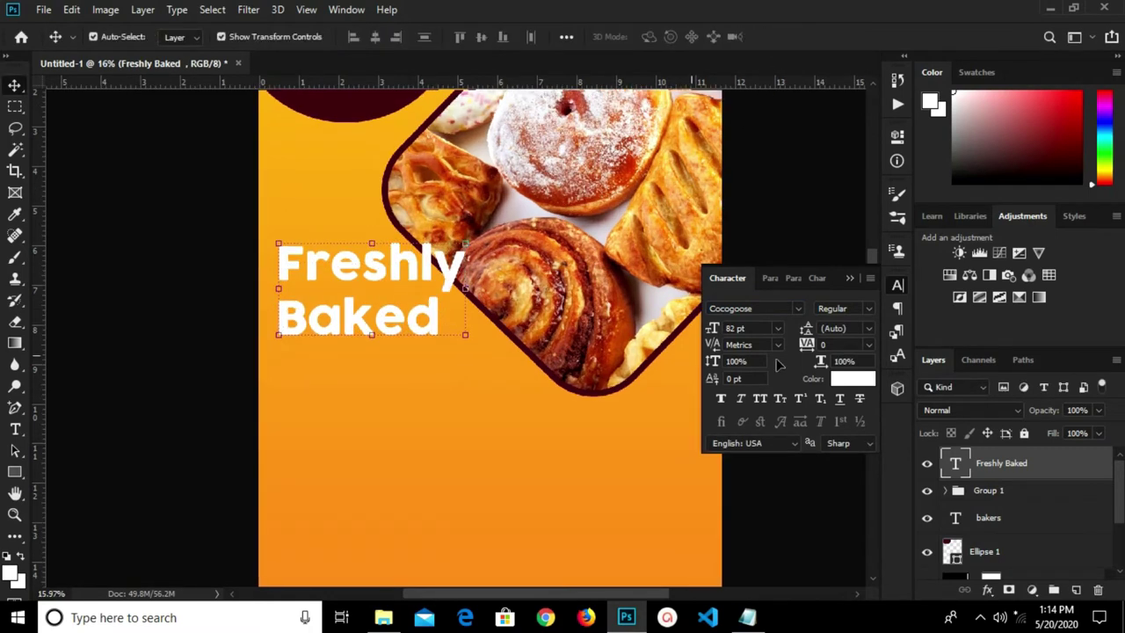
pyautogui.click(777, 328)
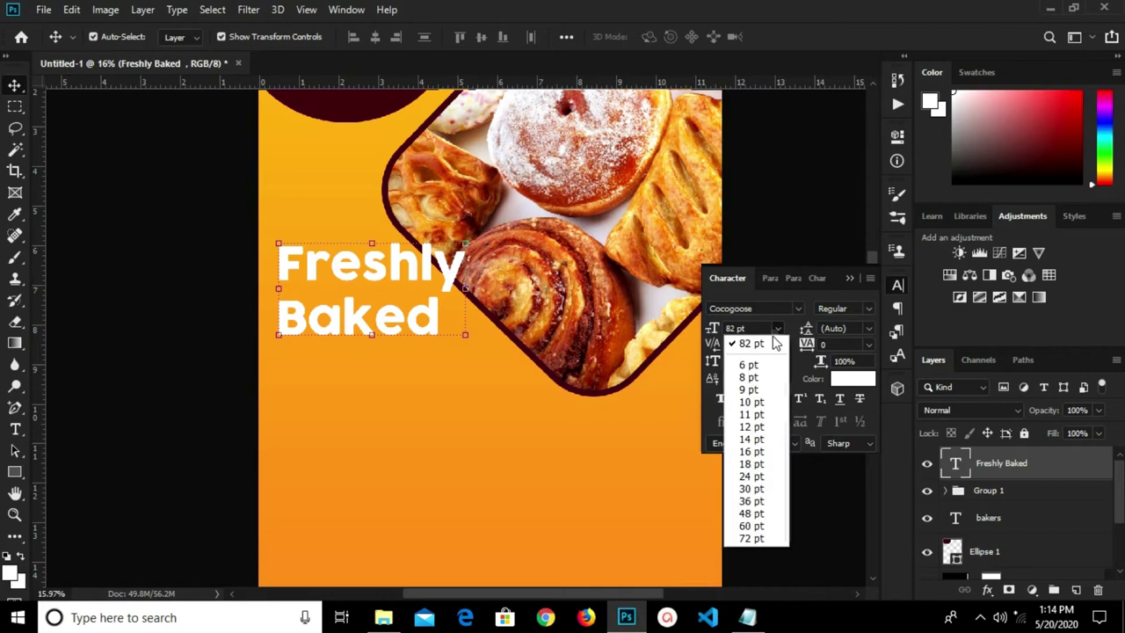
pyautogui.click(747, 513)
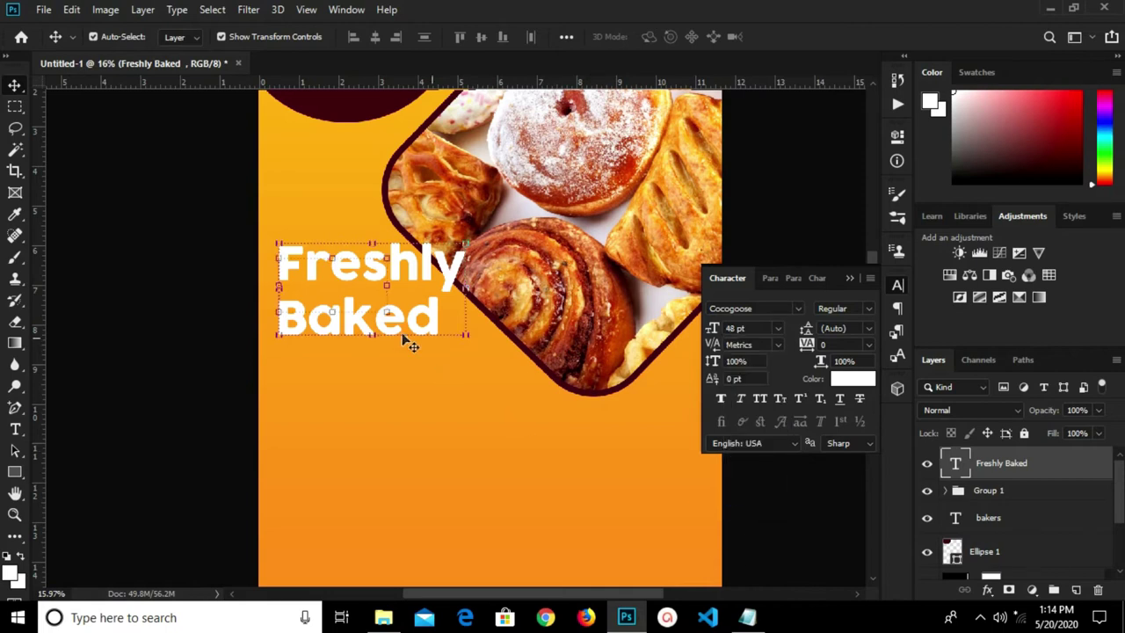
pyautogui.moveTo(343, 304); pyautogui.dragTo(342, 272)
pyautogui.click(170, 321)
# - Draw an 842 × 219 px dark maroon rounded rectangle under the Freshly Baked title
pyautogui.click(15, 472)
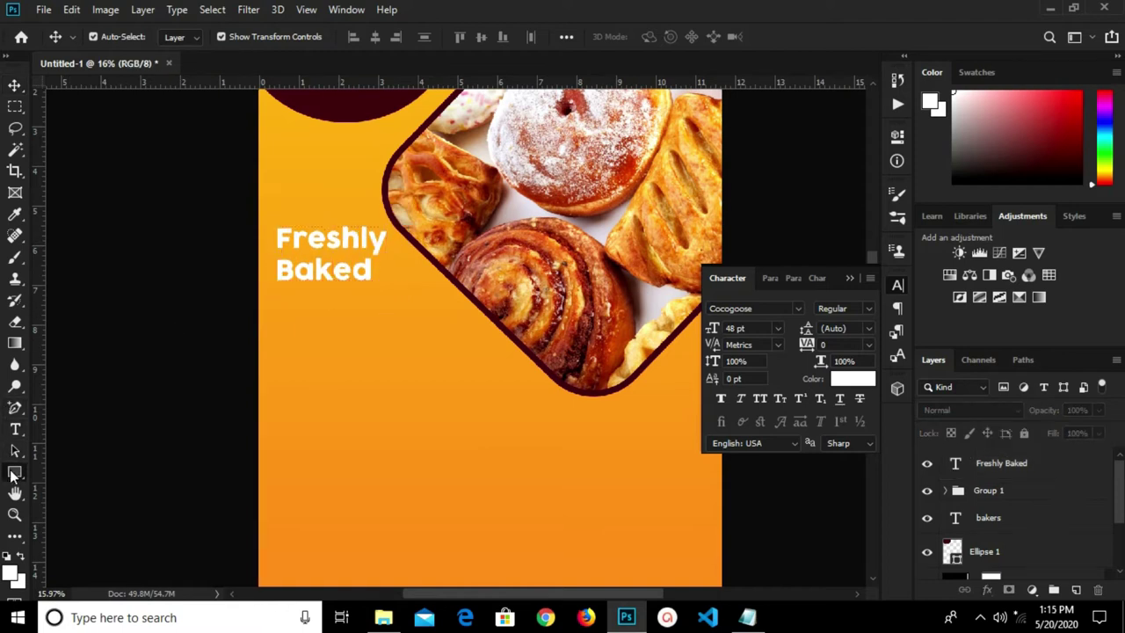
pyautogui.click(66, 486)
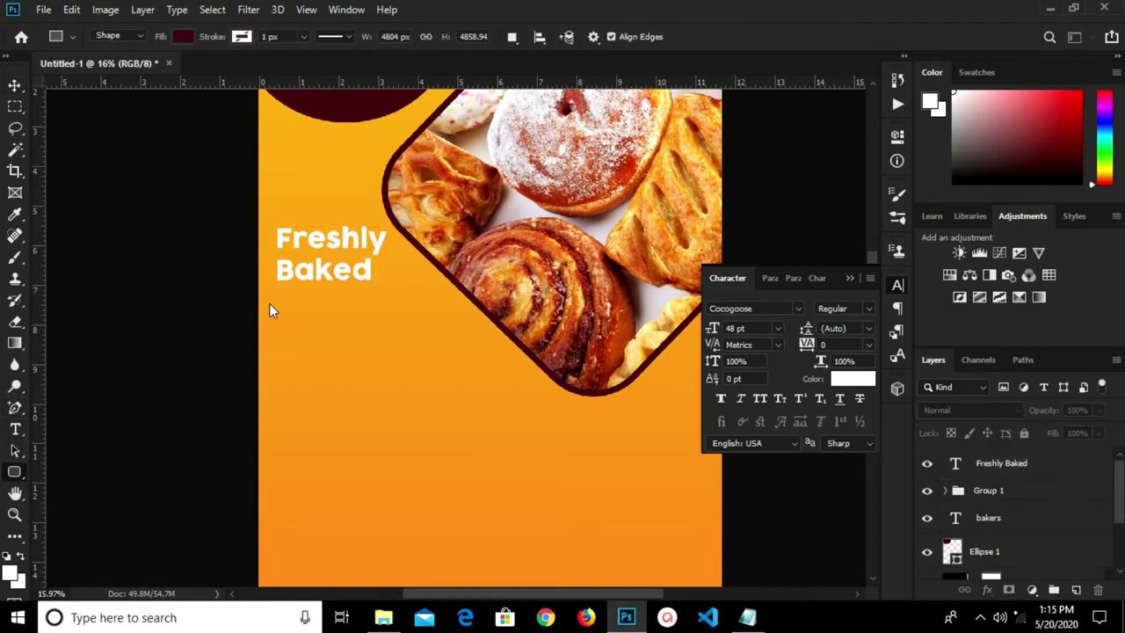
pyautogui.scroll(2, 281, 281)
pyautogui.moveTo(275, 293); pyautogui.dragTo(423, 330)
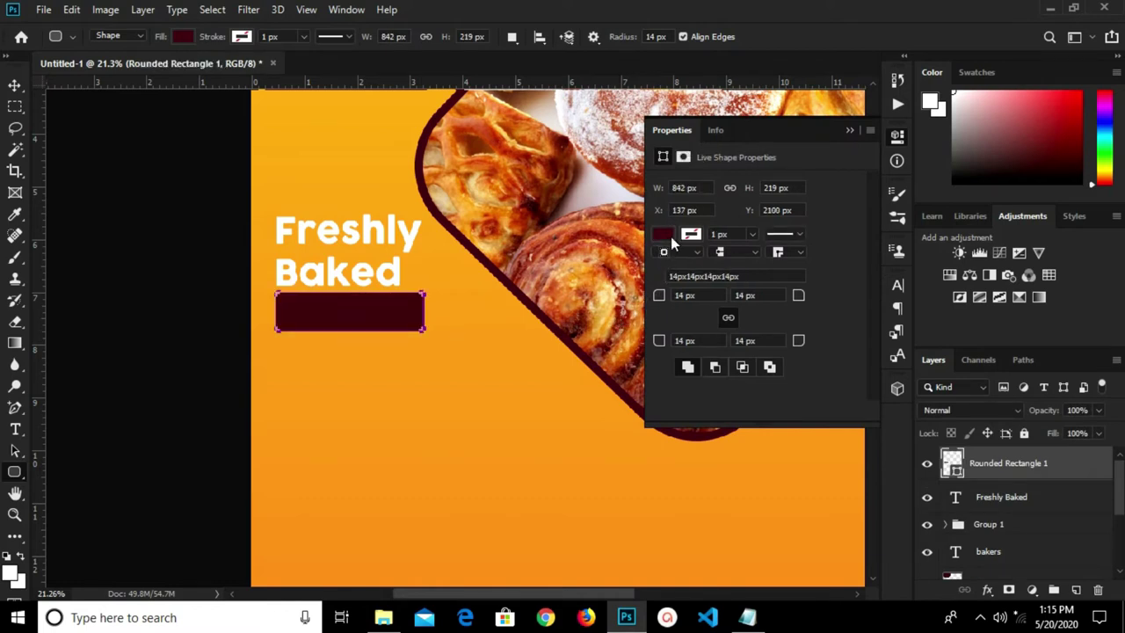
pyautogui.click(663, 235)
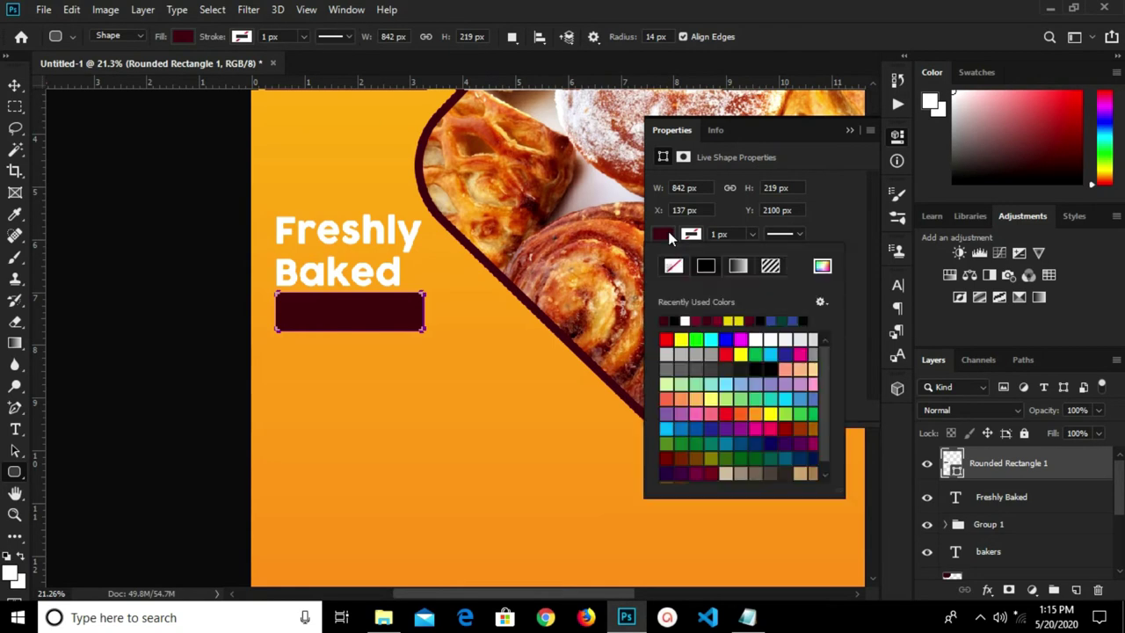
pyautogui.click(847, 132)
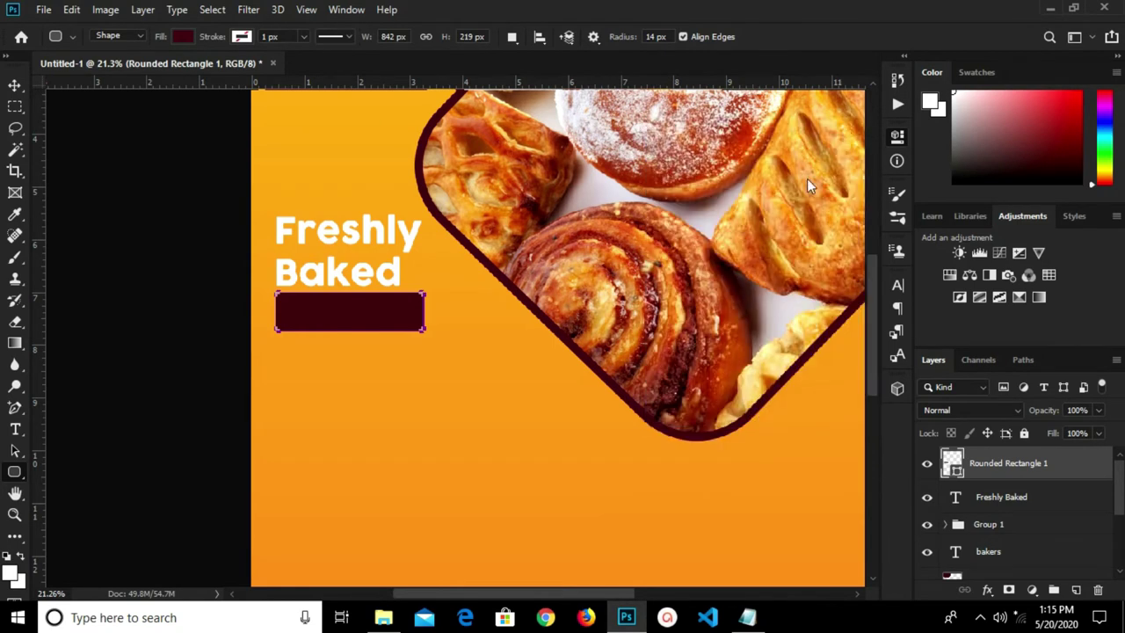
pyautogui.press('v')
pyautogui.click(382, 401)
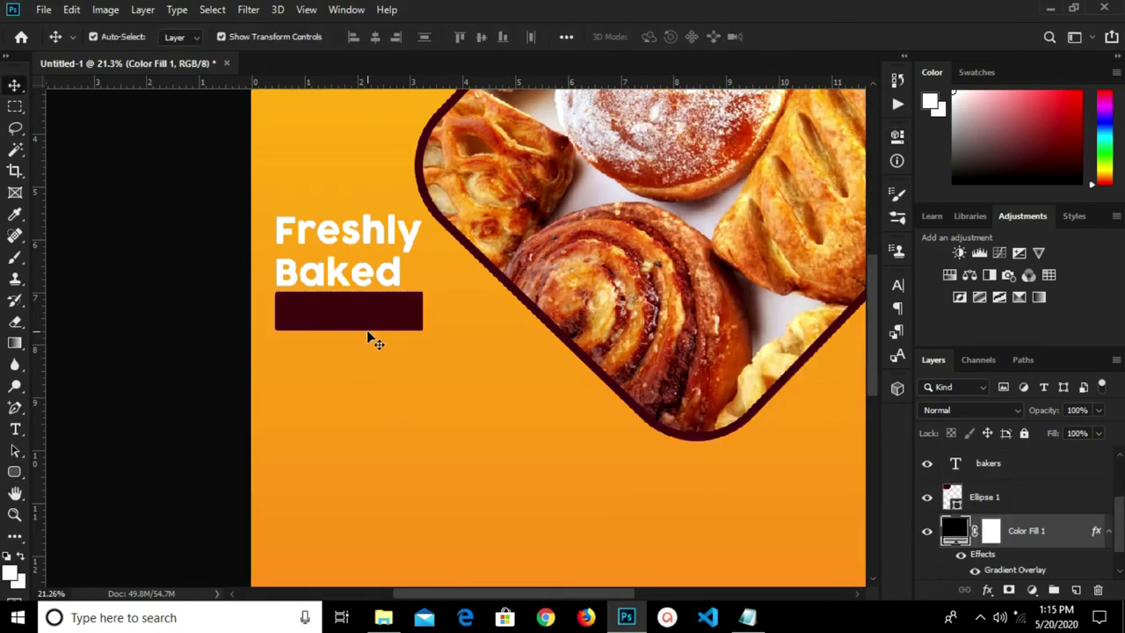
pyautogui.click(373, 330)
pyautogui.click(369, 384)
pyautogui.click(15, 429)
# - Add the text Daily with All Caps off and move it under the maroon bar
pyautogui.click(327, 417)
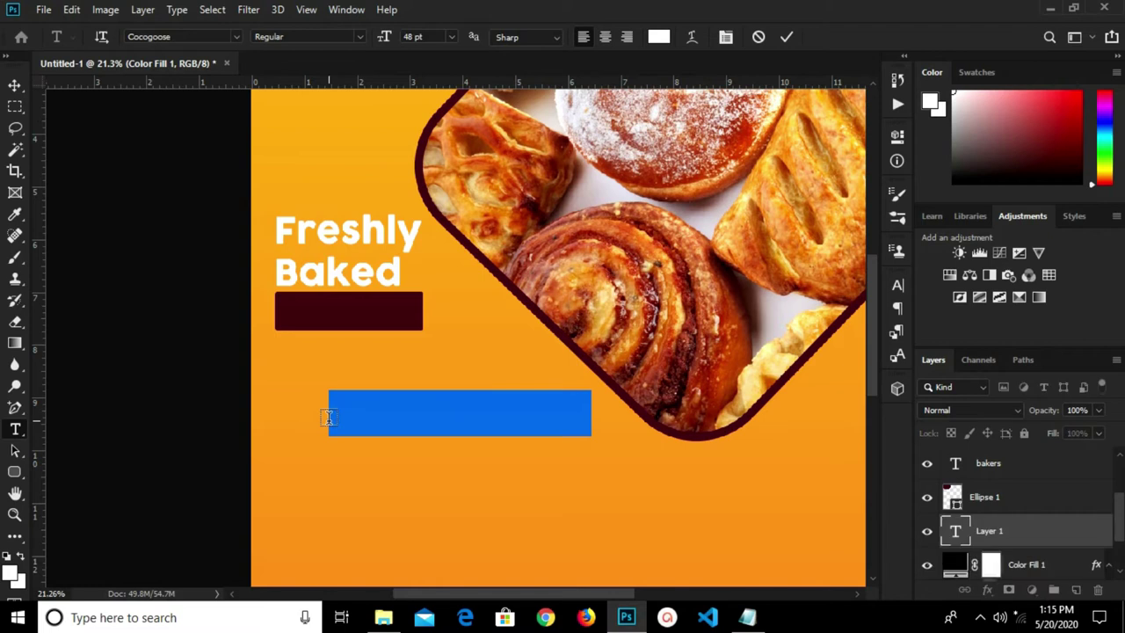
pyautogui.write('DAILY')
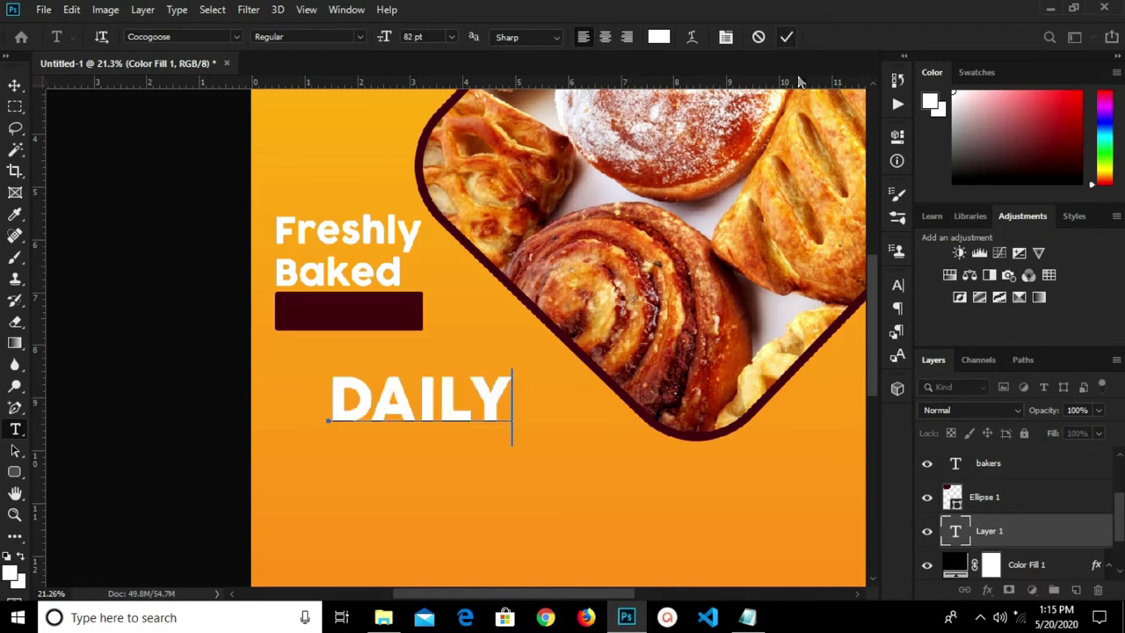
pyautogui.click(785, 36)
pyautogui.click(896, 286)
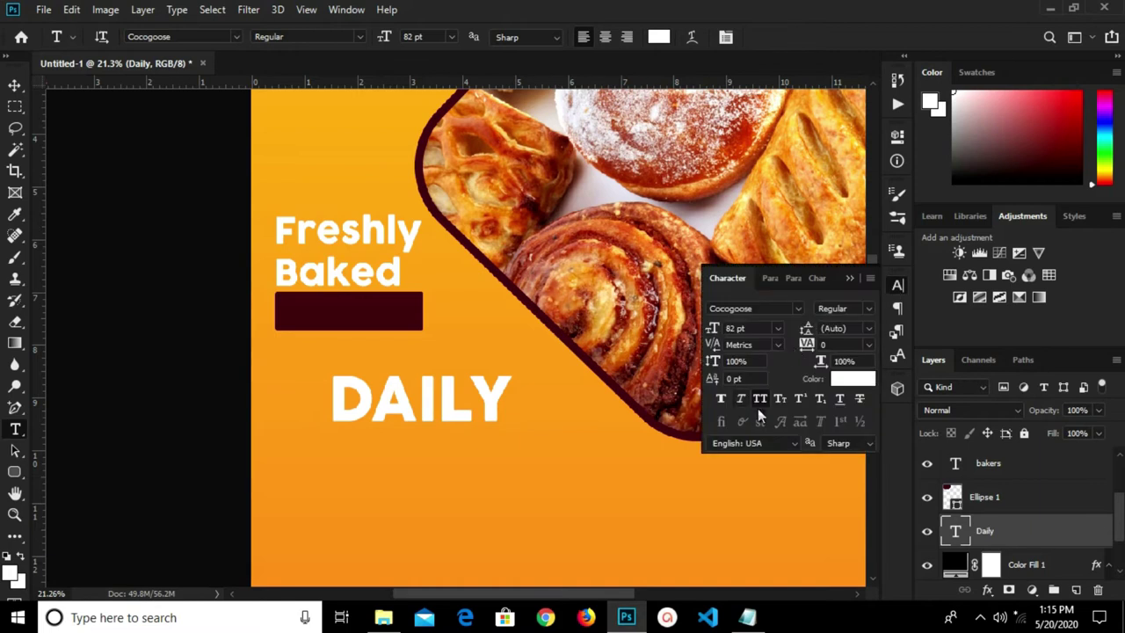
pyautogui.click(760, 400)
pyautogui.click(848, 276)
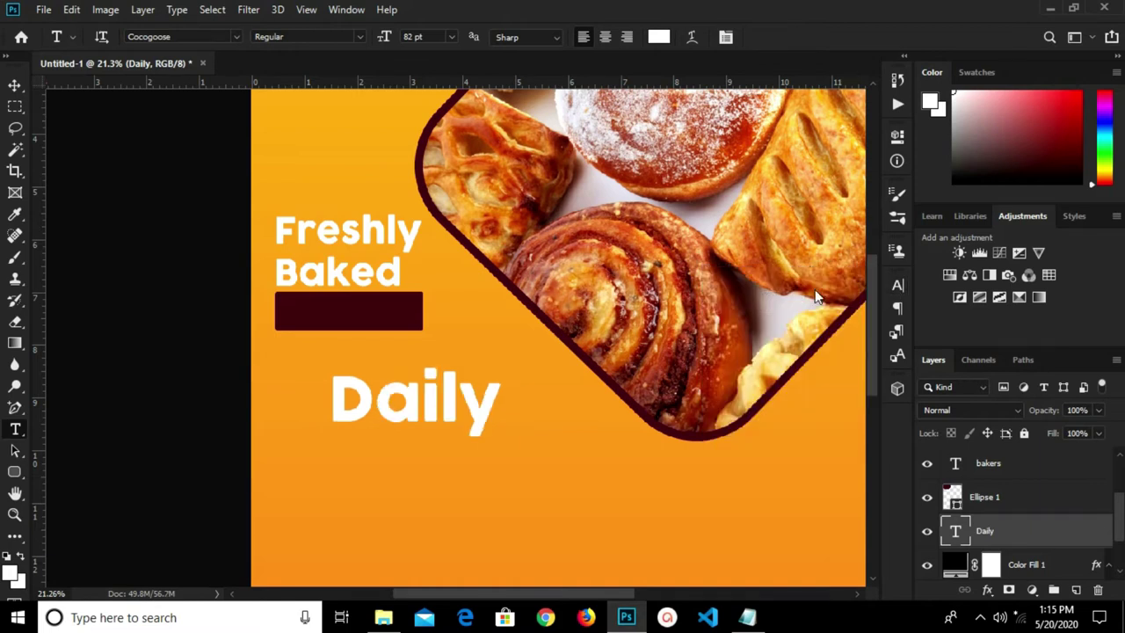
pyautogui.press('v')
pyautogui.moveTo(440, 416); pyautogui.dragTo(380, 326)
# - Move the Daily layer above Rounded Rectangle 1 in the layer stack
pyautogui.moveTo(985, 499); pyautogui.dragTo(999, 525)
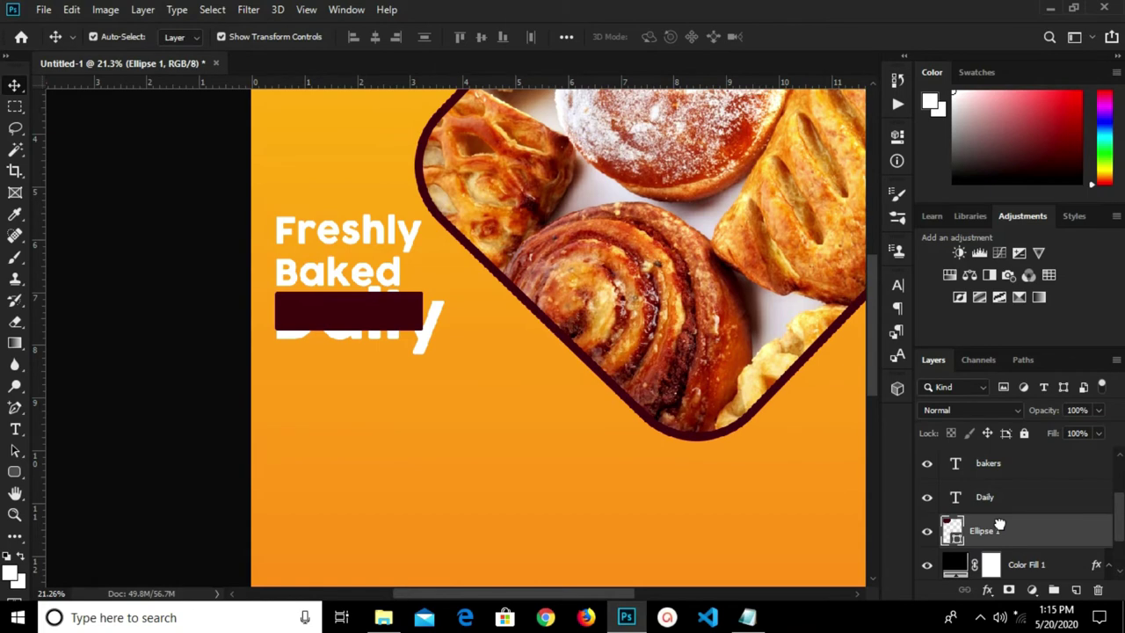
pyautogui.scroll(-2, 1010, 507)
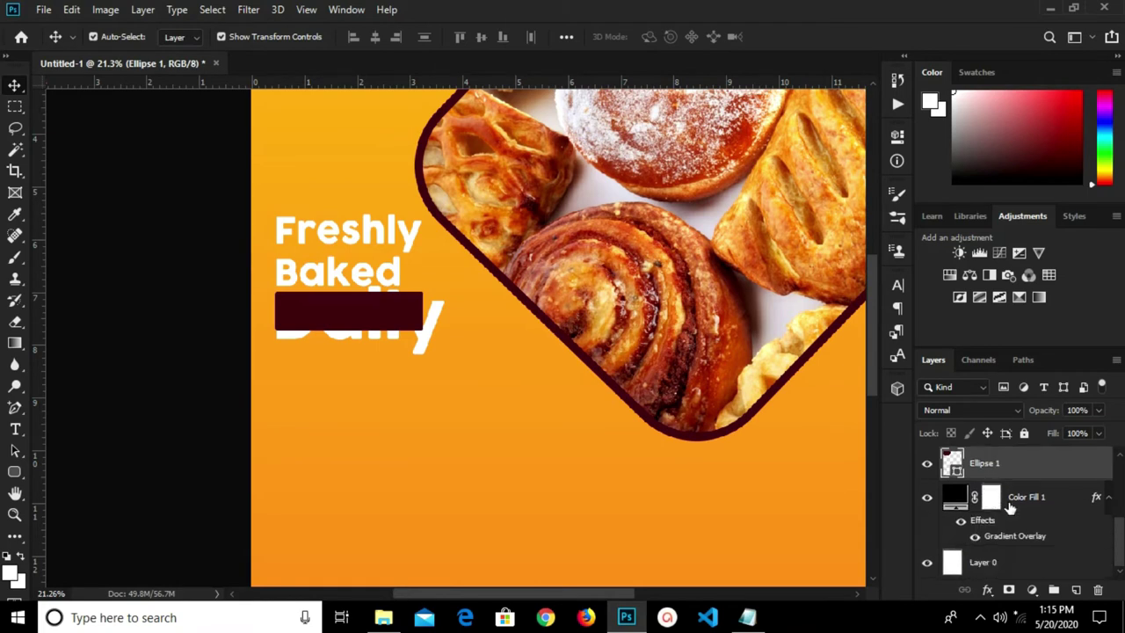
pyautogui.scroll(4, 1008, 508)
pyautogui.click(1009, 565)
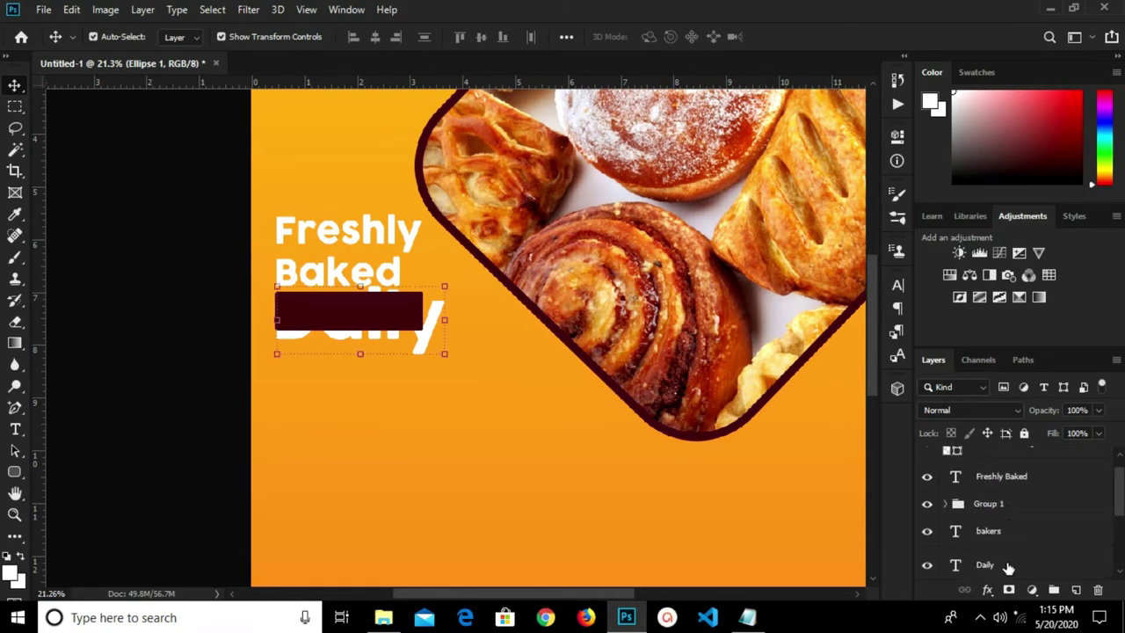
pyautogui.moveTo(1007, 567); pyautogui.dragTo(1004, 459)
pyautogui.moveTo(360, 316); pyautogui.dragTo(991, 321)
# - Set Daily to 45 pt and move it into the maroon bar
pyautogui.click(897, 284)
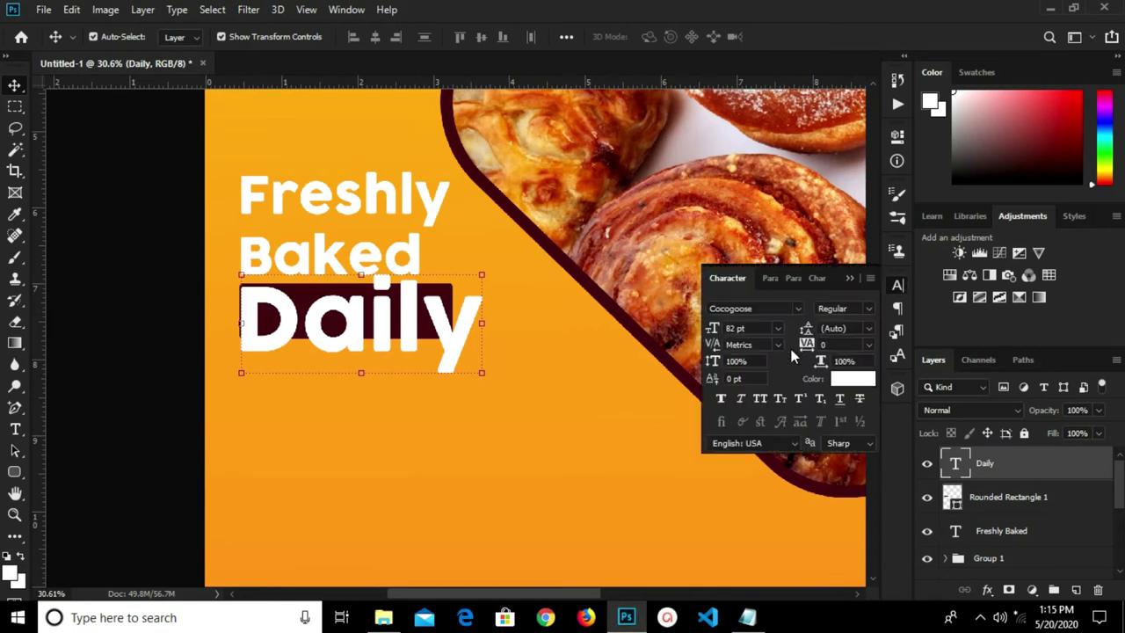
pyautogui.click(778, 328)
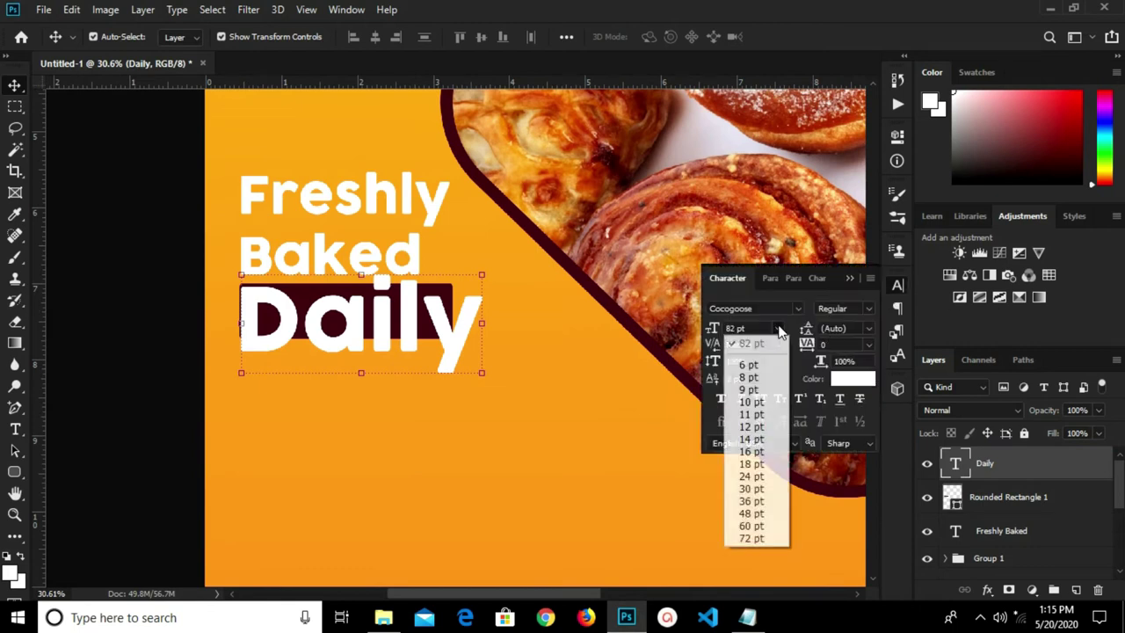
pyautogui.click(764, 525)
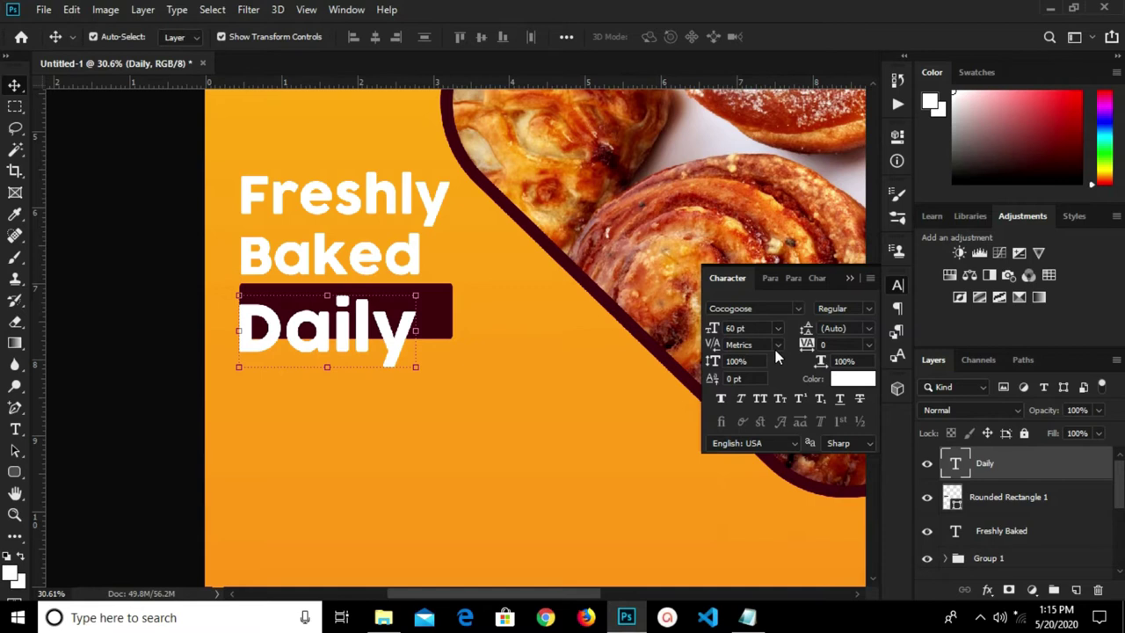
pyautogui.moveTo(749, 329); pyautogui.dragTo(706, 330)
pyautogui.write('45')
pyautogui.press('Return')
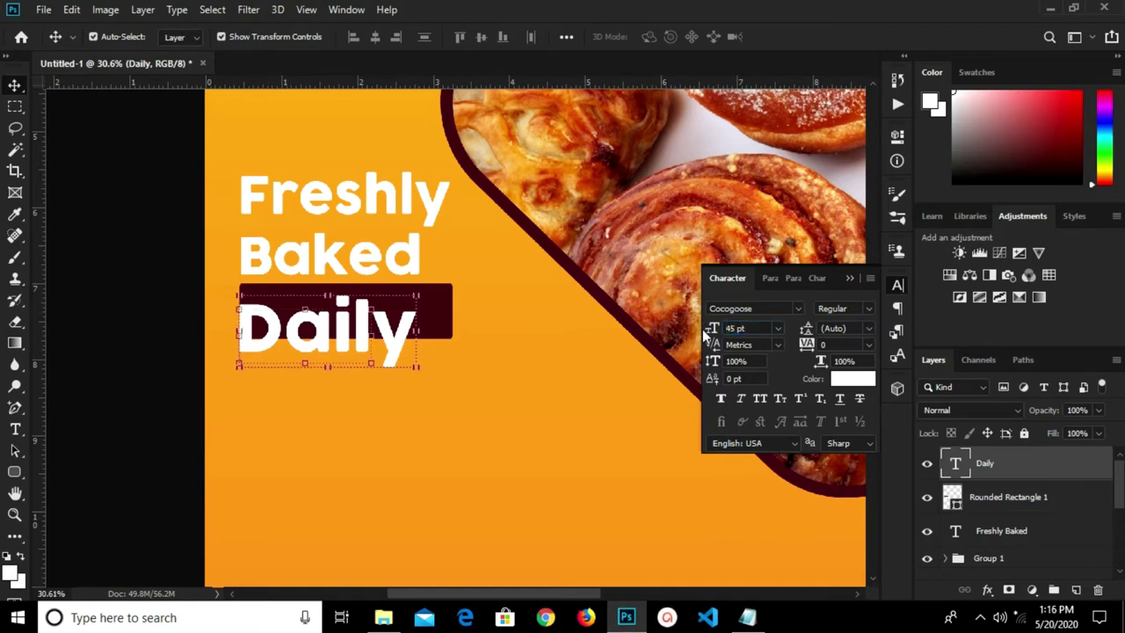
pyautogui.moveTo(325, 347); pyautogui.dragTo(339, 319)
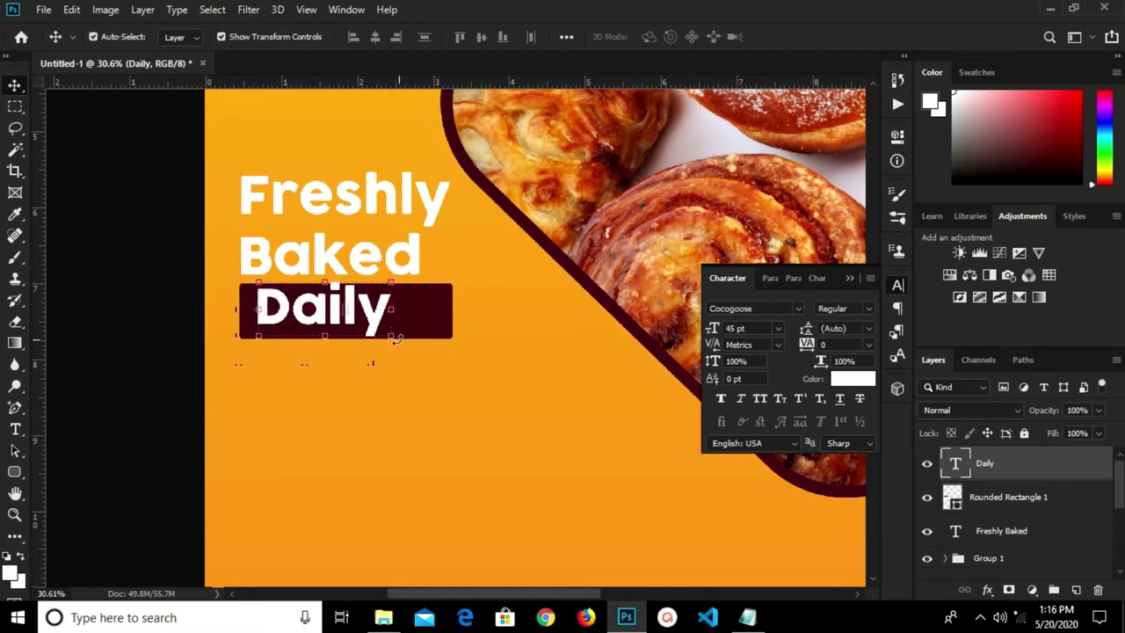
# - Make the maroon bar slightly taller with Free Transform
pyautogui.click(418, 337)
pyautogui.hotkey('ctrl', 't')
pyautogui.moveTo(451, 337); pyautogui.dragTo(451, 356)
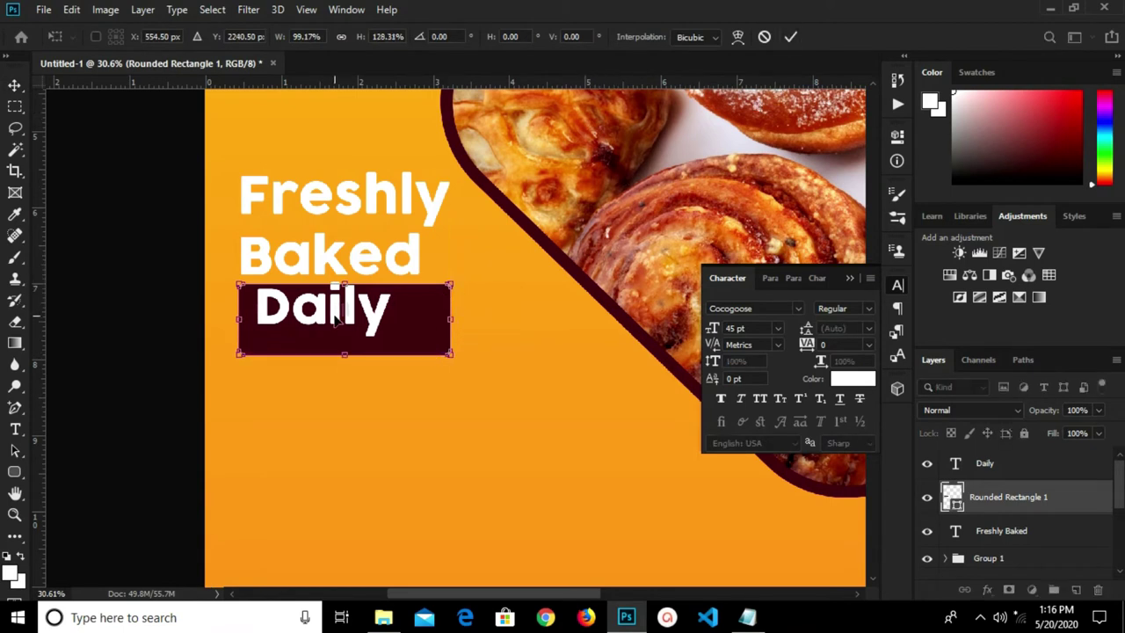
pyautogui.press('Return')
# - Scale Daily up to about 59.25 pt so it fills the bar
pyautogui.moveTo(336, 314)
pyautogui.mouseDown()
pyautogui.moveTo(318, 330)
pyautogui.moveTo(321, 313)
pyautogui.mouseUp()
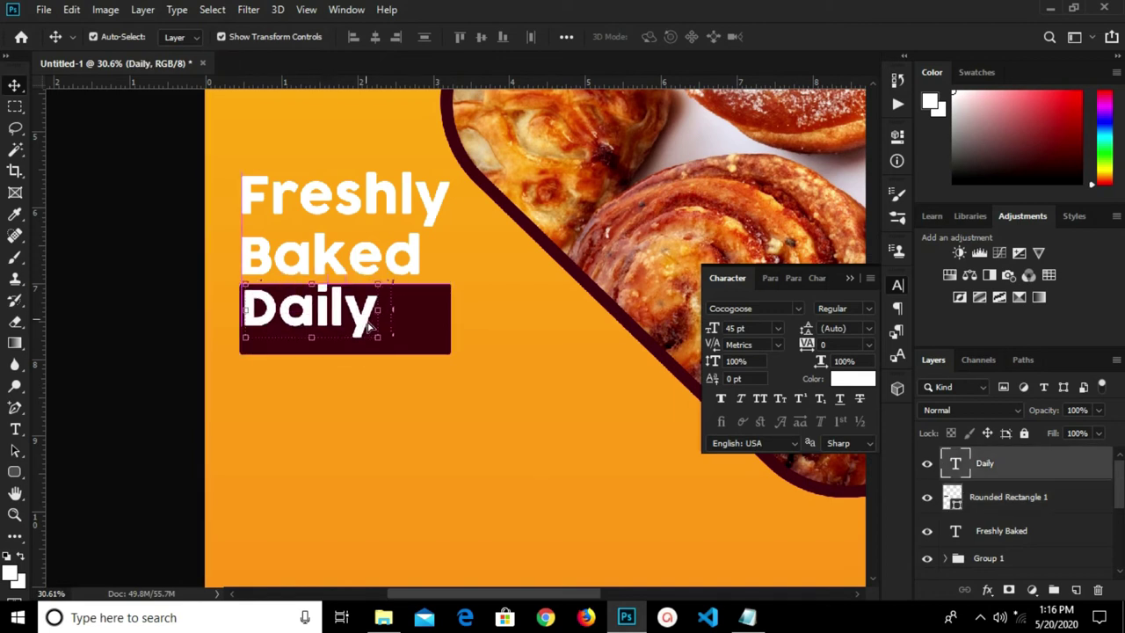
pyautogui.moveTo(381, 341); pyautogui.dragTo(421, 365)
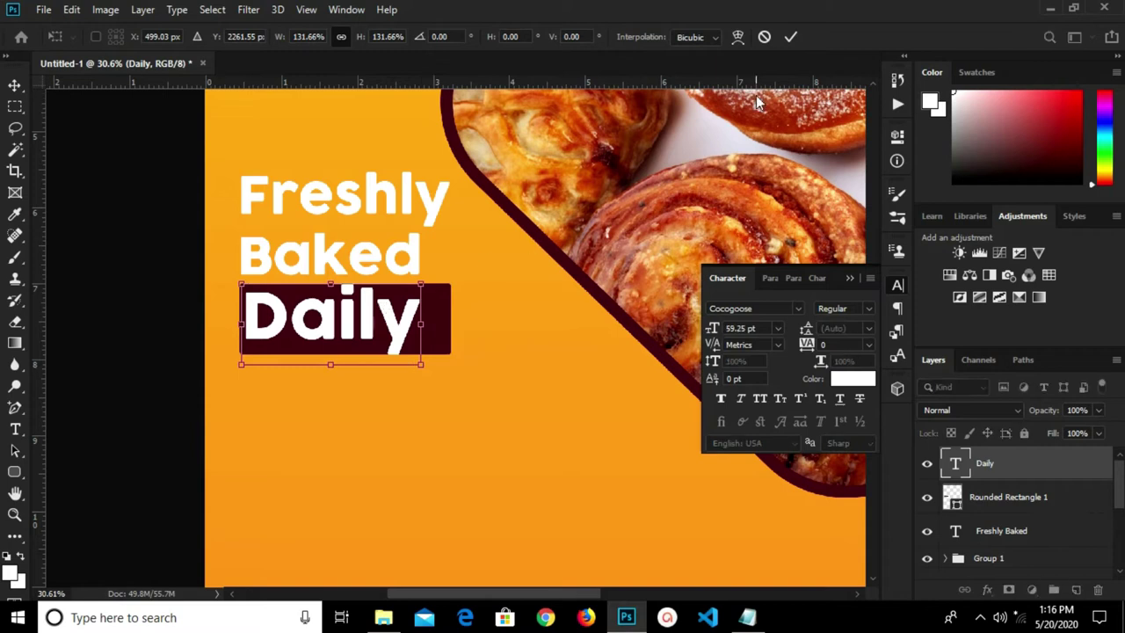
pyautogui.click(787, 38)
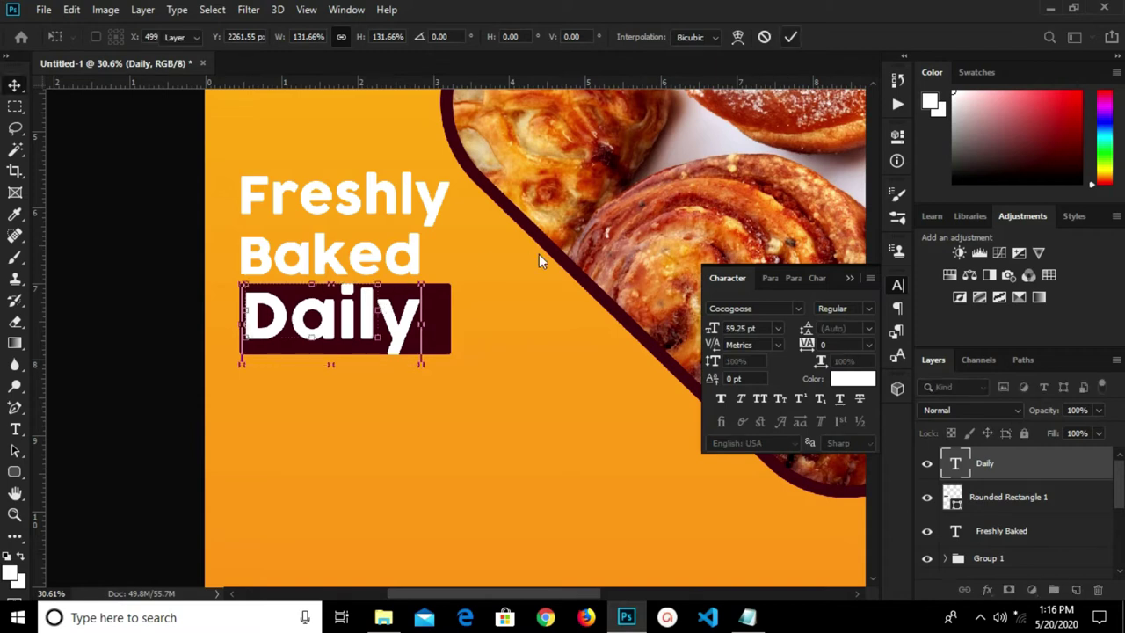
pyautogui.click(494, 329)
pyautogui.scroll(-6, 491, 325)
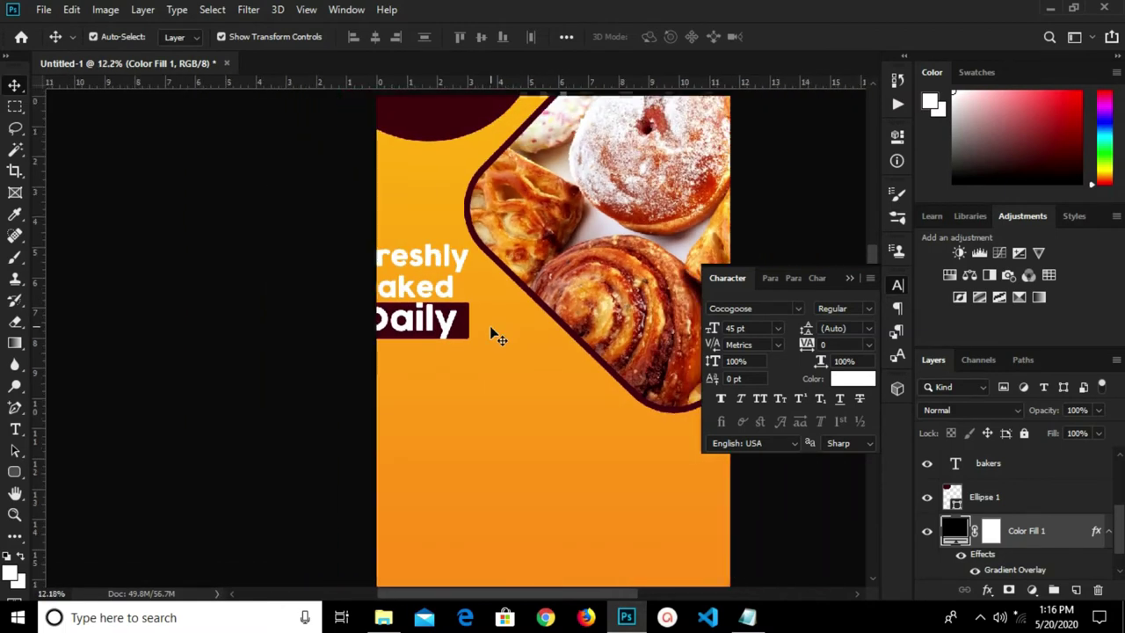
# - Raise the maroon bar's corner radius from 14 px to 57 px
pyautogui.scroll(4, 359, 309)
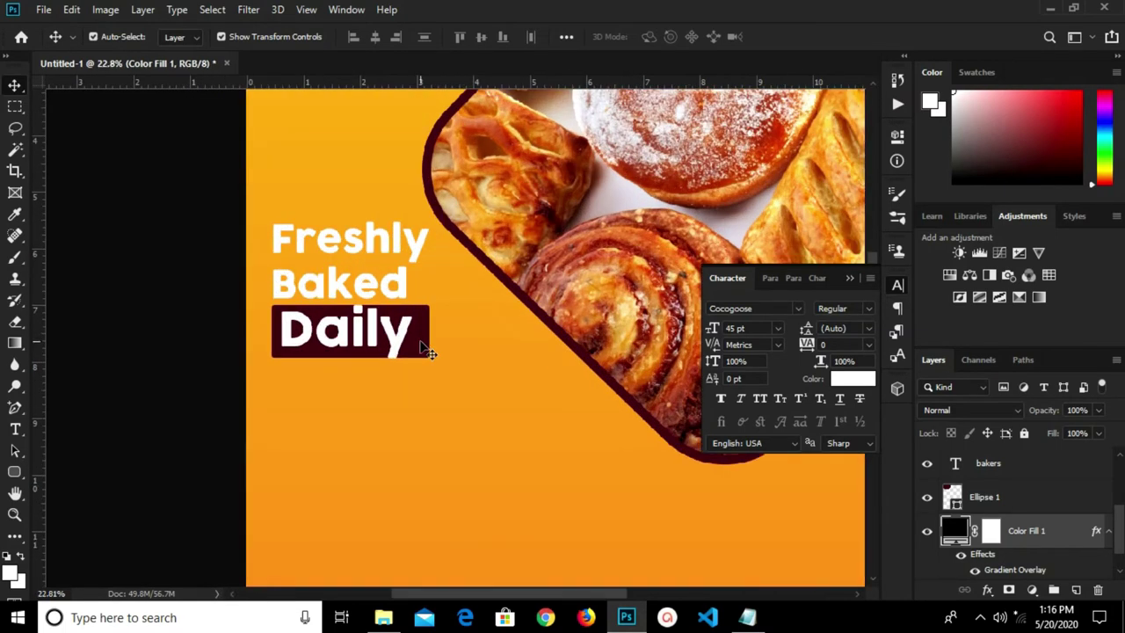
pyautogui.click(429, 346)
pyautogui.click(897, 138)
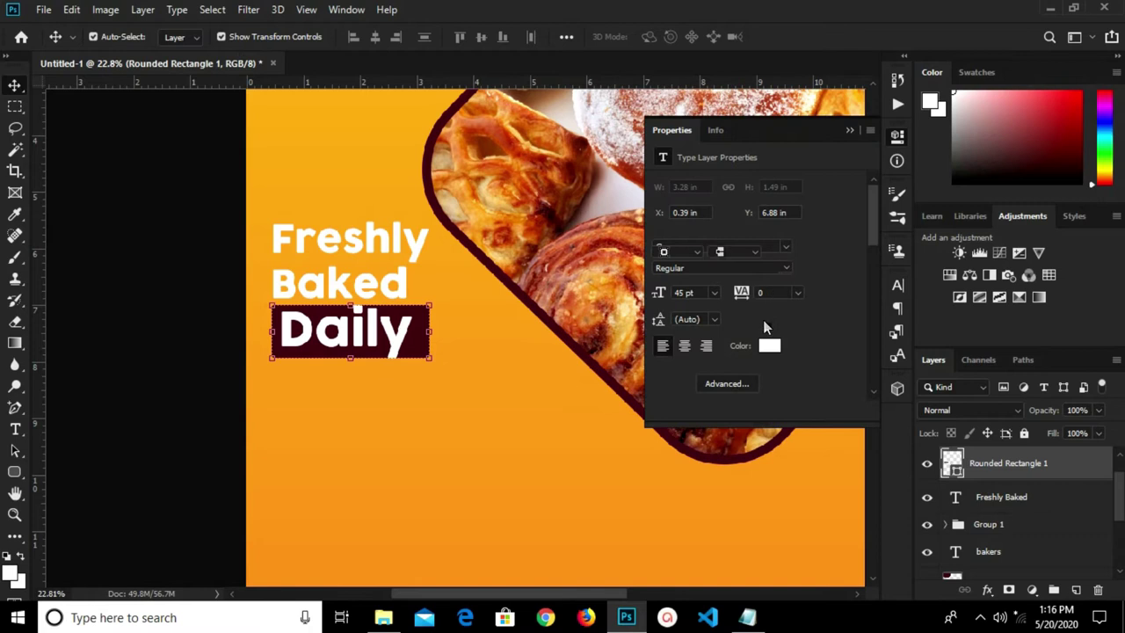
pyautogui.moveTo(798, 295); pyautogui.dragTo(833, 305)
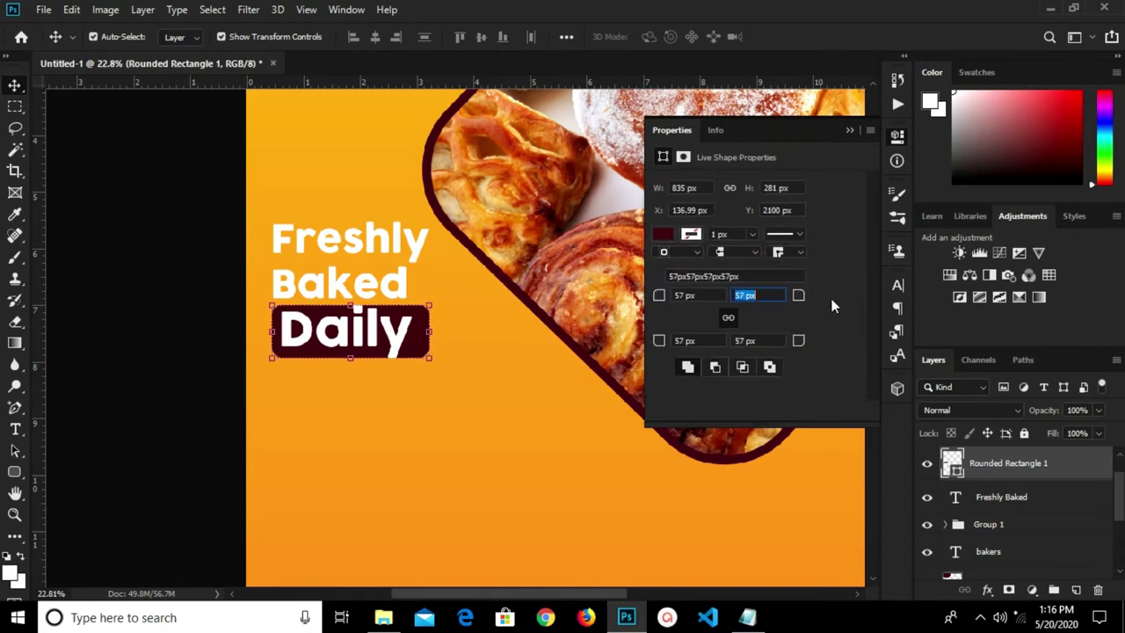
pyautogui.click(850, 130)
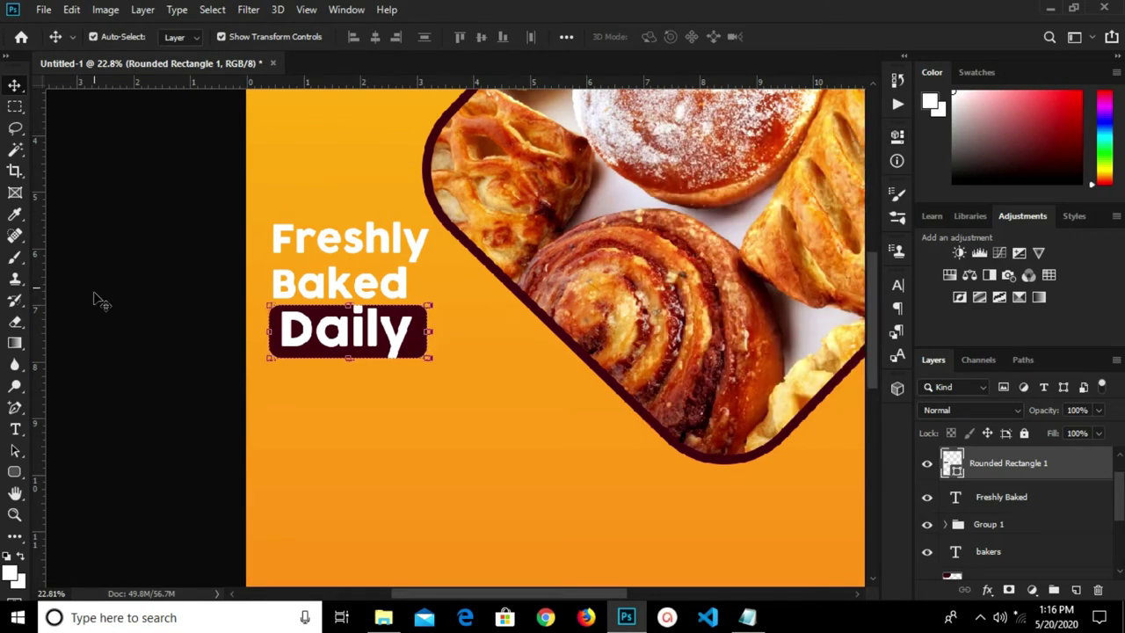
pyautogui.click(158, 285)
pyautogui.scroll(-3, 176, 287)
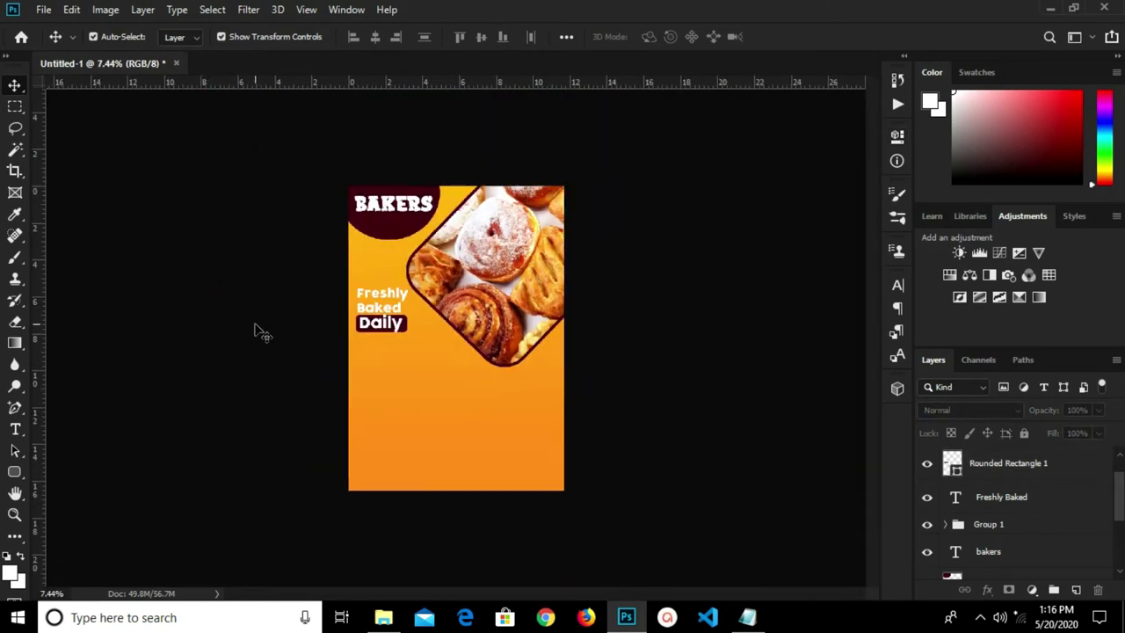
# - Color Freshly Baked maroon, sampled from the BAKERS circle
pyautogui.click(392, 304)
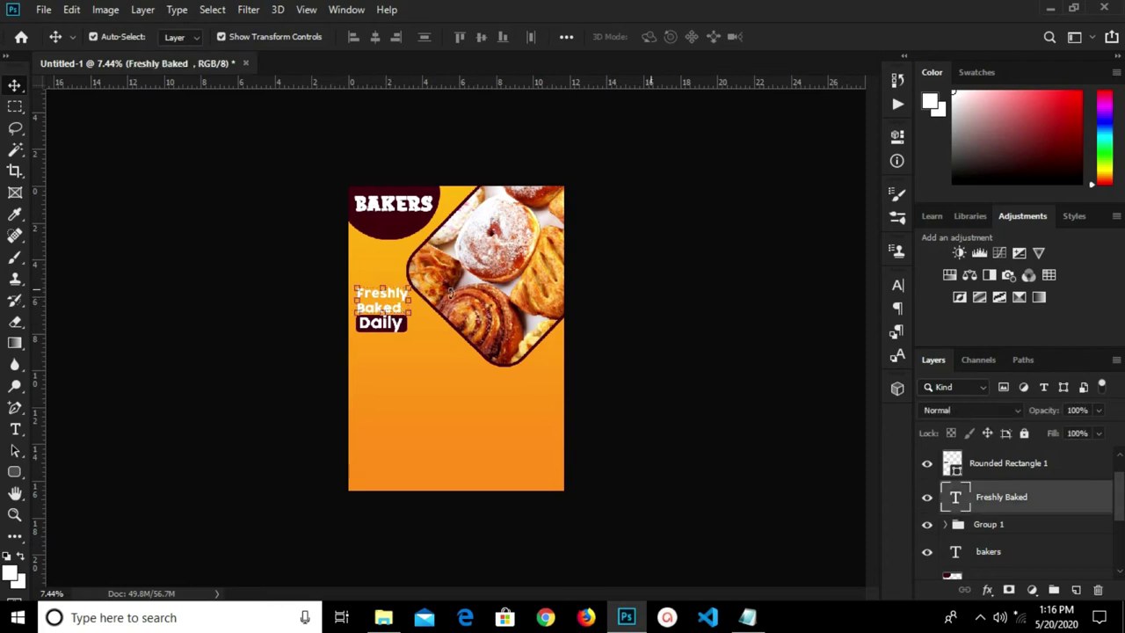
pyautogui.click(898, 288)
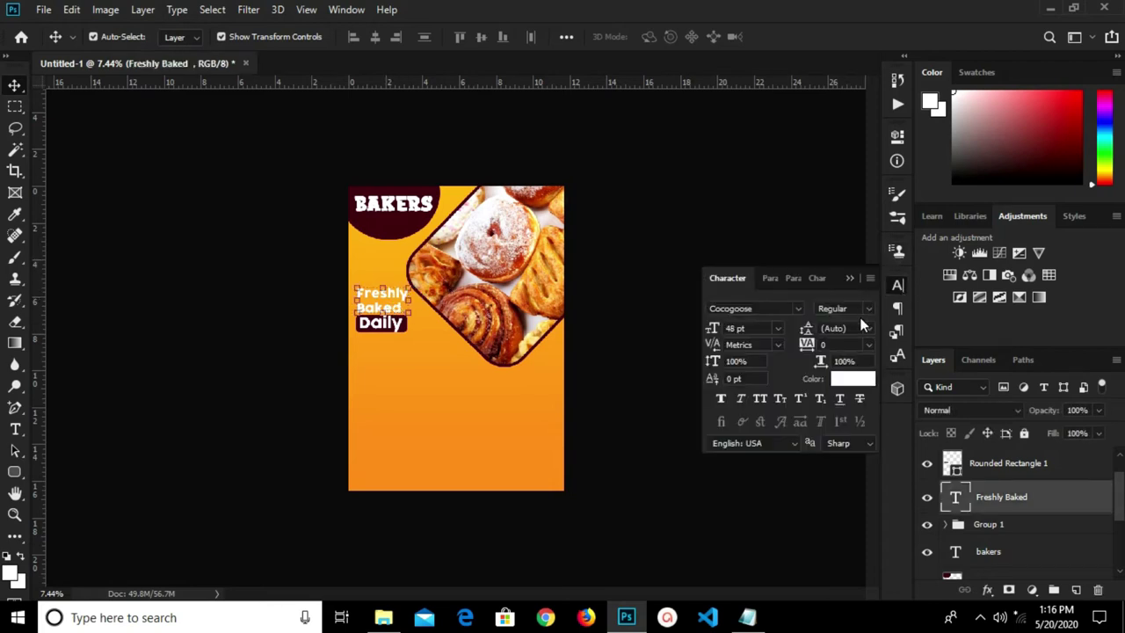
pyautogui.click(850, 380)
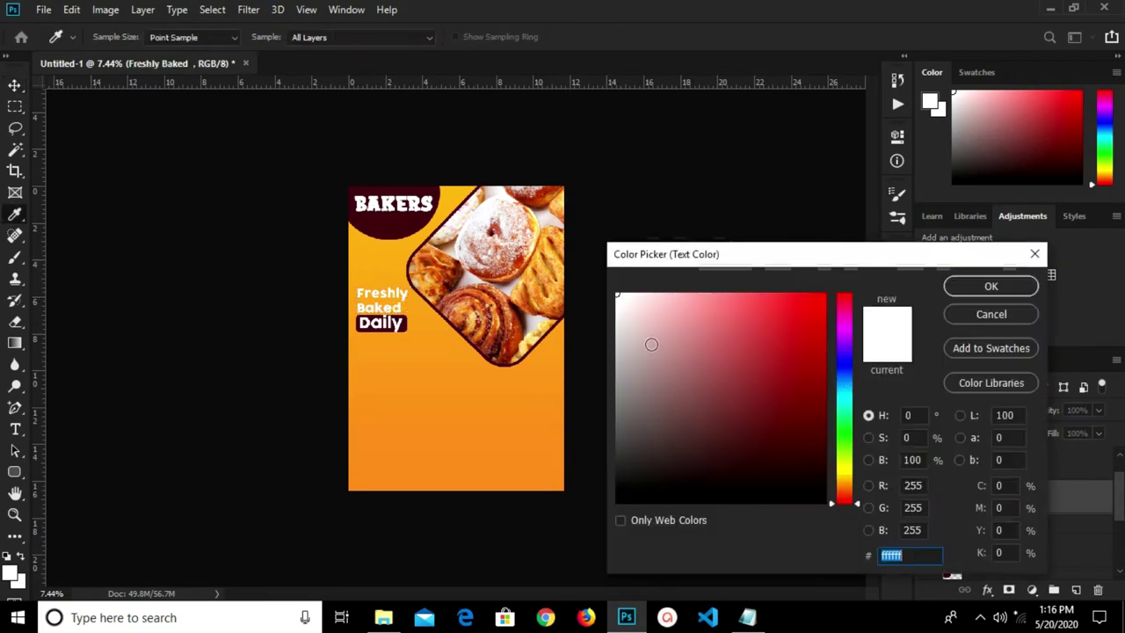
pyautogui.click(395, 231)
pyautogui.click(990, 286)
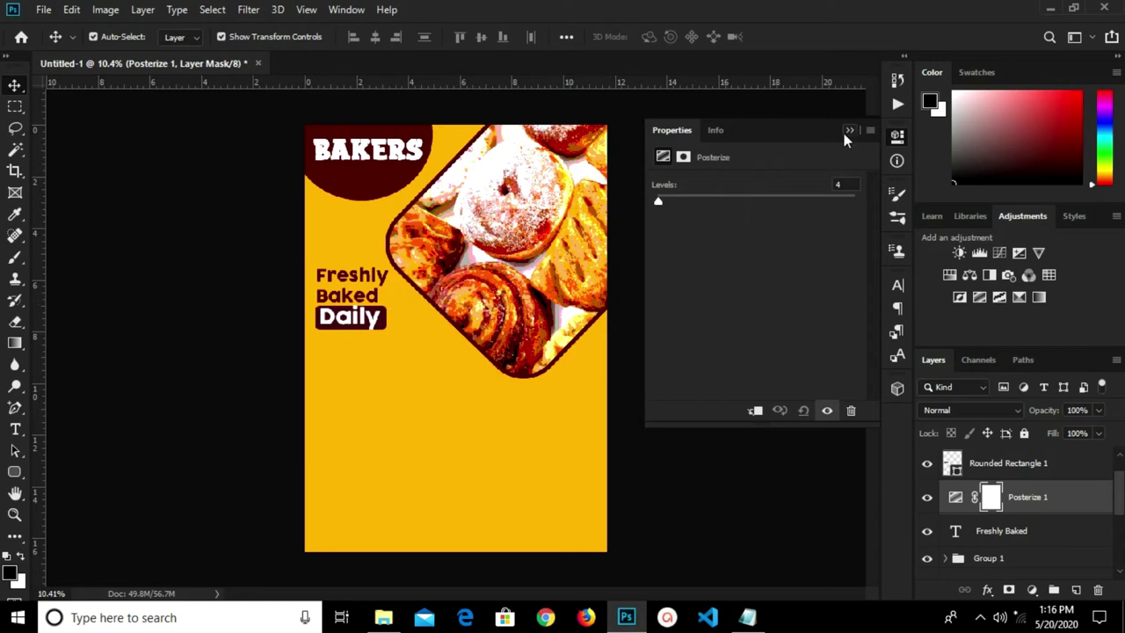
pyautogui.click(848, 131)
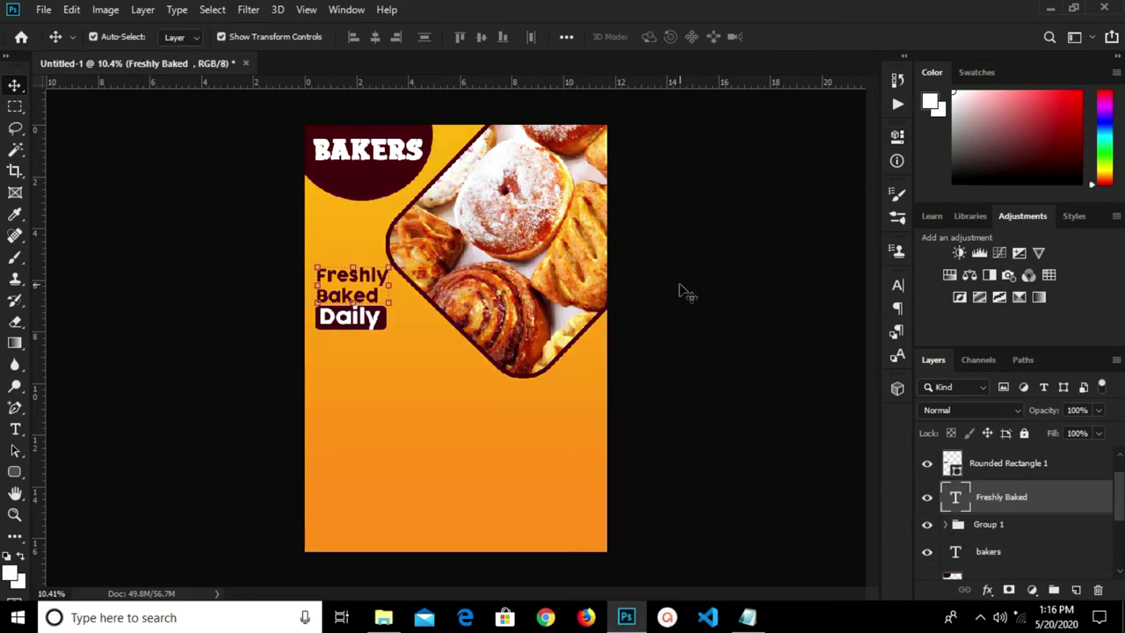
pyautogui.scroll(1, 343, 291)
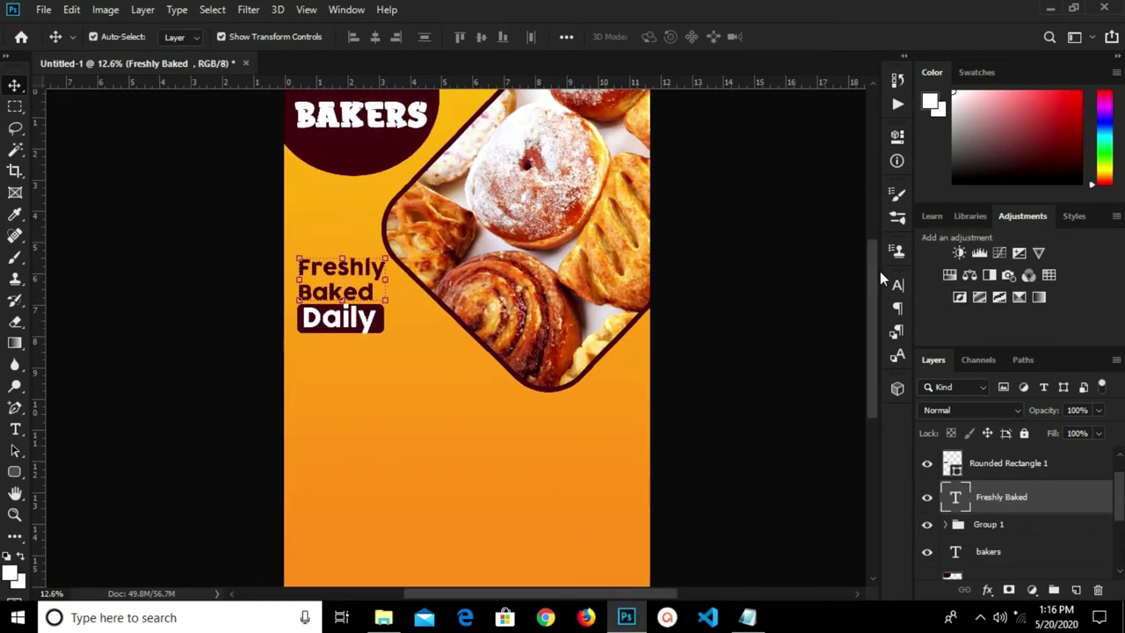
# - Set Freshly Baked's leading to 45 pt and nudge it toward Daily
pyautogui.click(895, 286)
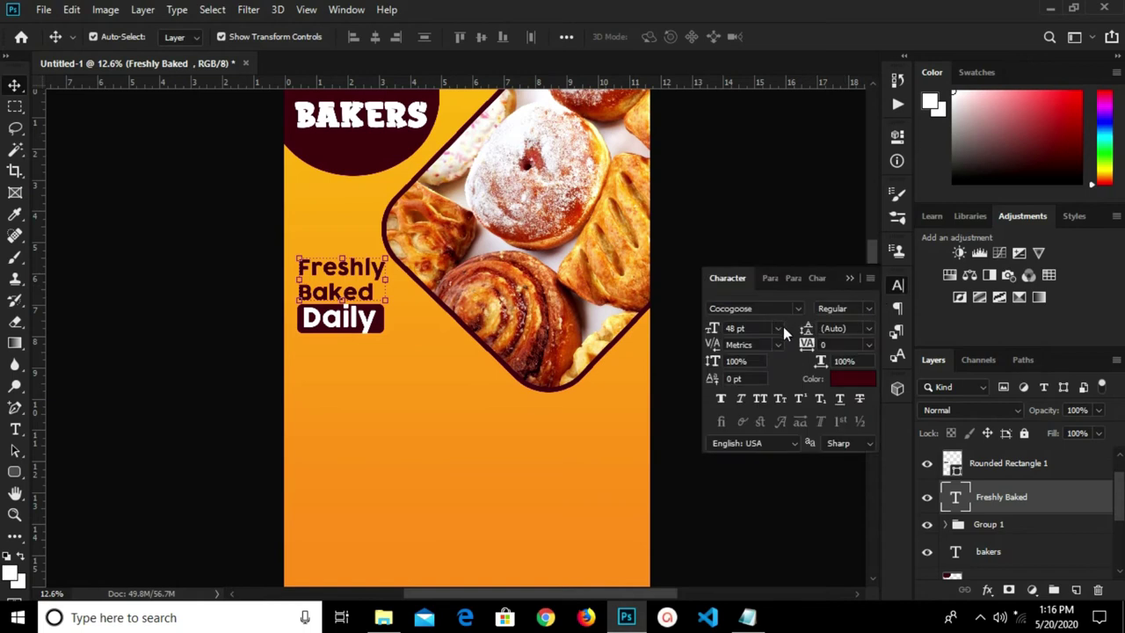
pyautogui.click(868, 330)
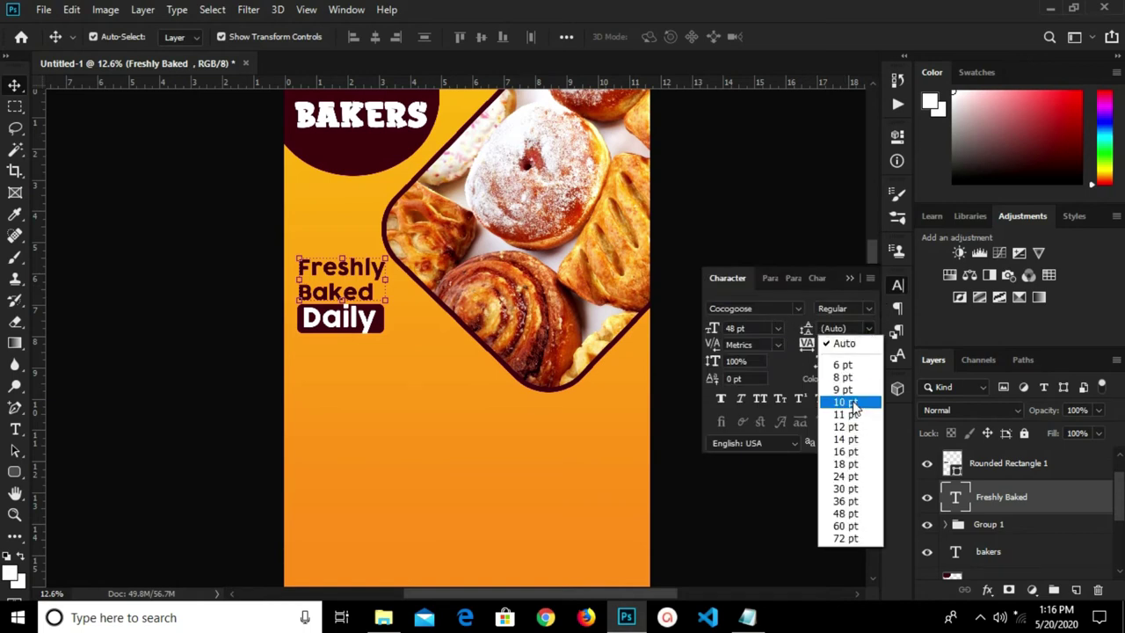
pyautogui.click(849, 416)
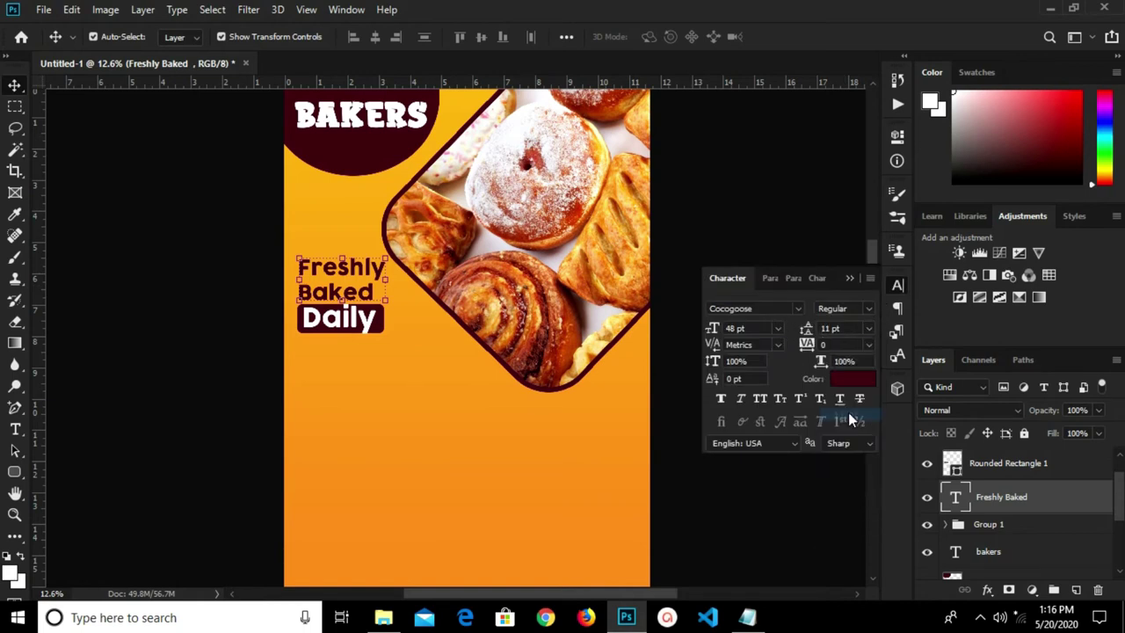
pyautogui.click(869, 327)
pyautogui.click(846, 502)
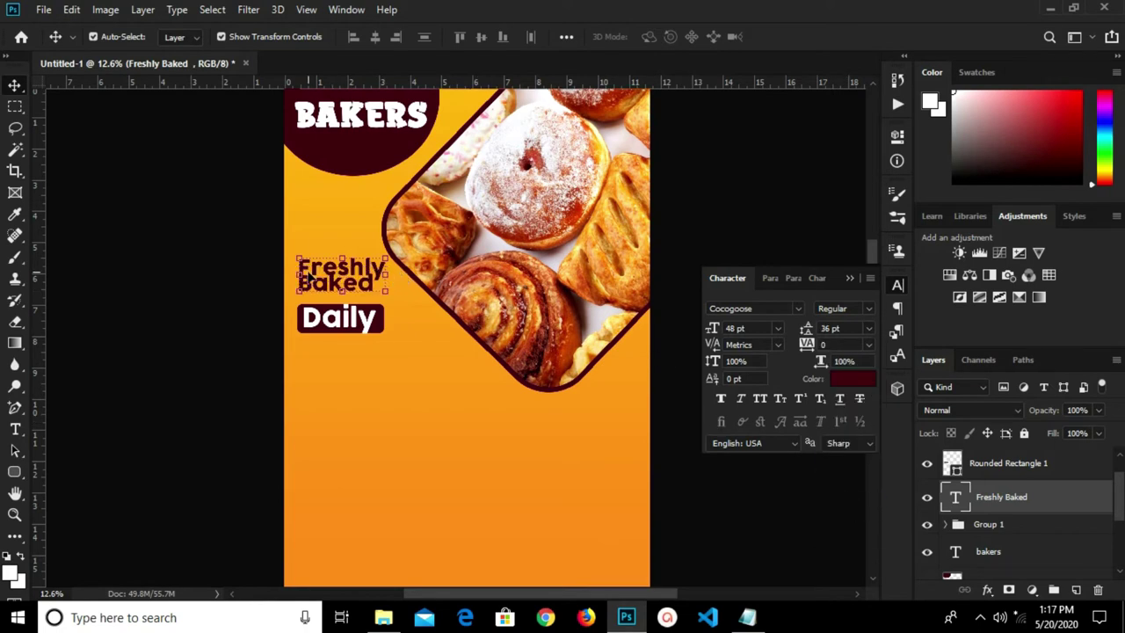
pyautogui.scroll(2, 390, 299)
pyautogui.click(849, 327)
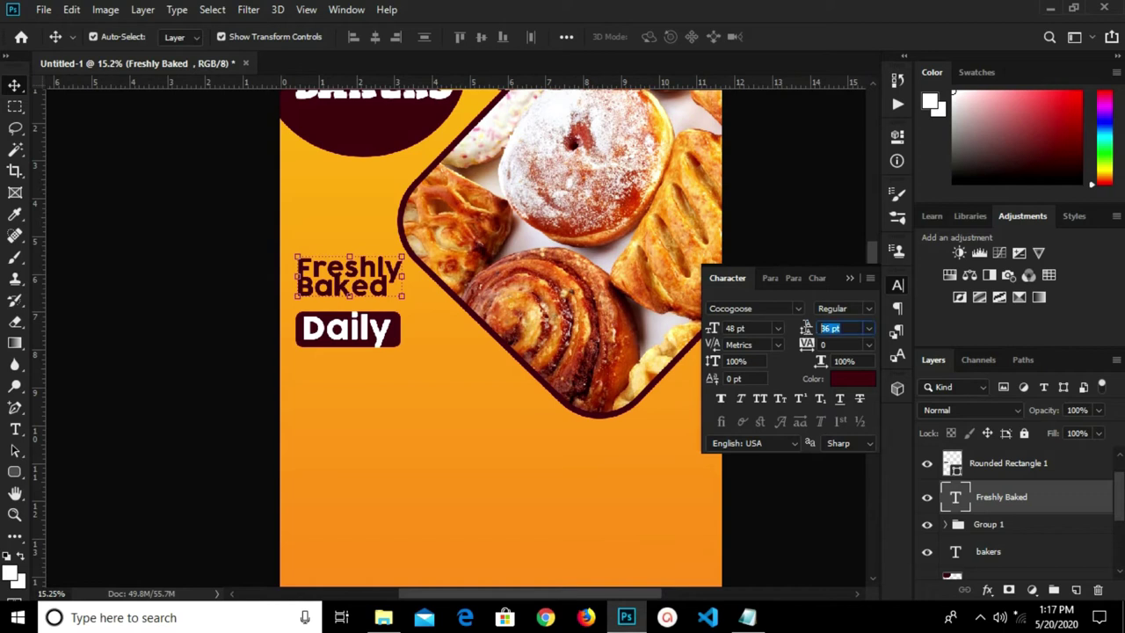
pyautogui.write('45')
pyautogui.press('Return')
pyautogui.moveTo(414, 277); pyautogui.dragTo(402, 262)
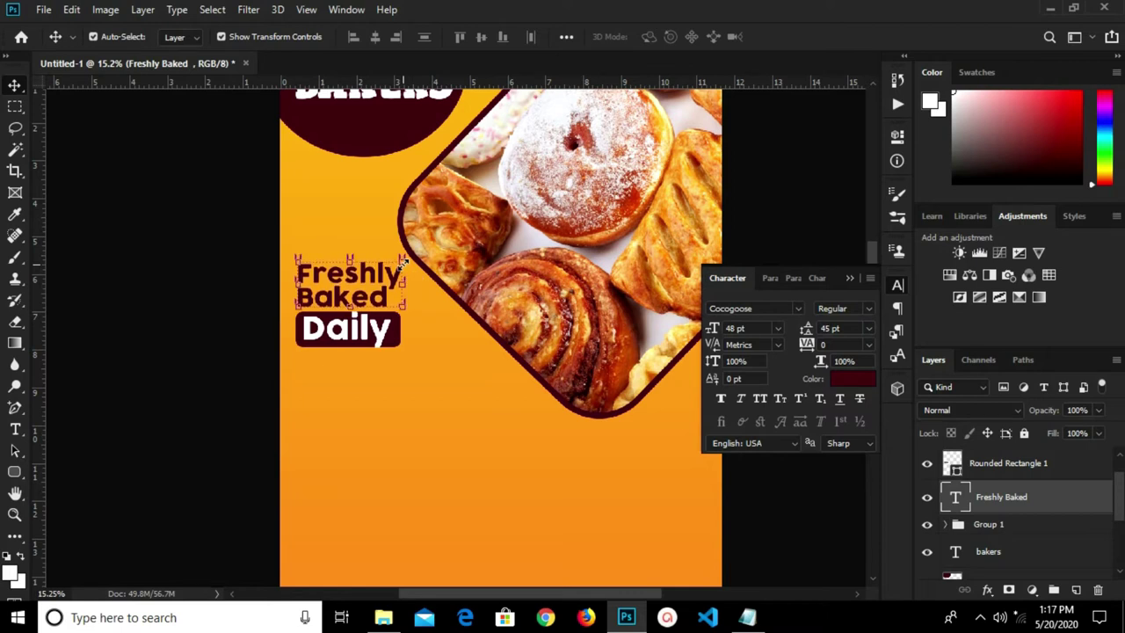
pyautogui.click(235, 276)
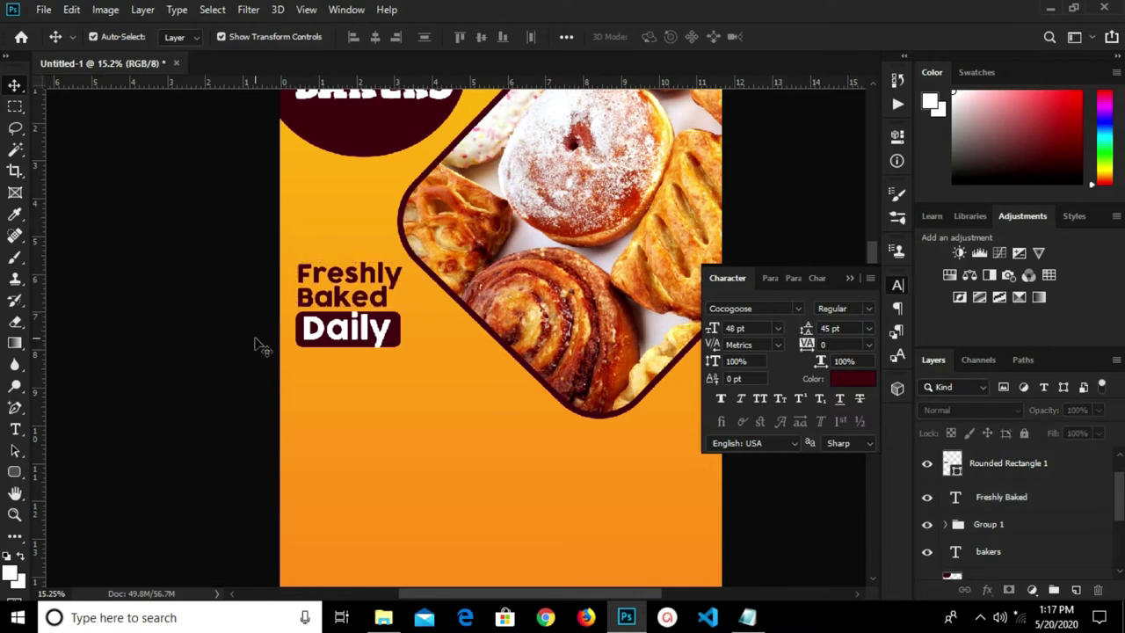
# - Draw a white-filled circle below the Daily box with a 55 px stroke
pyautogui.moveTo(14, 471); pyautogui.dragTo(78, 475)
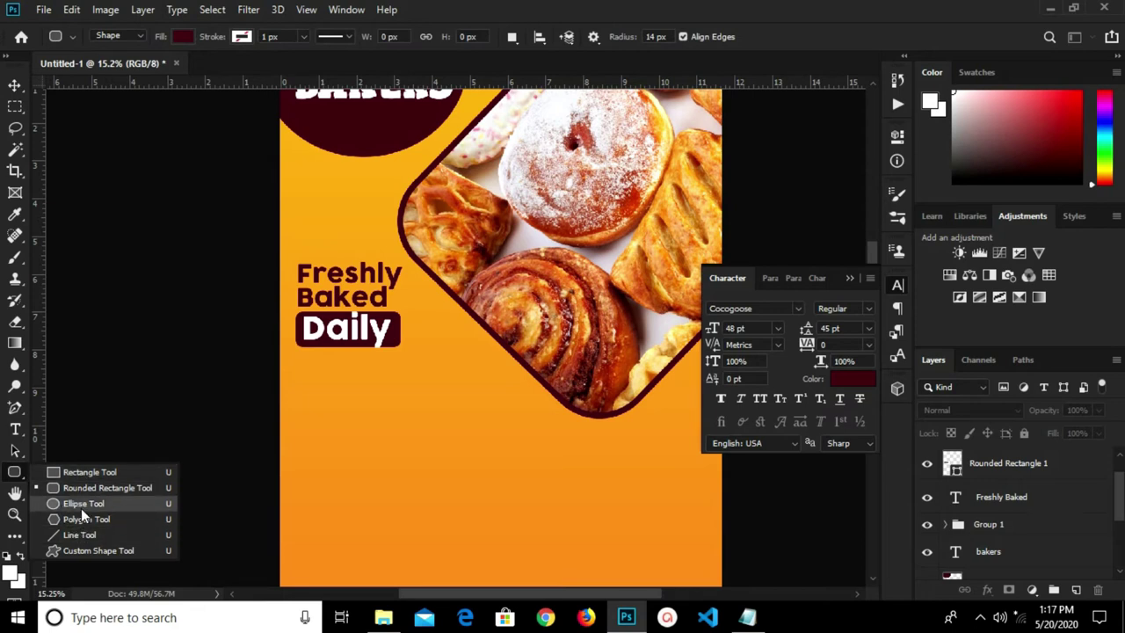
pyautogui.click(81, 508)
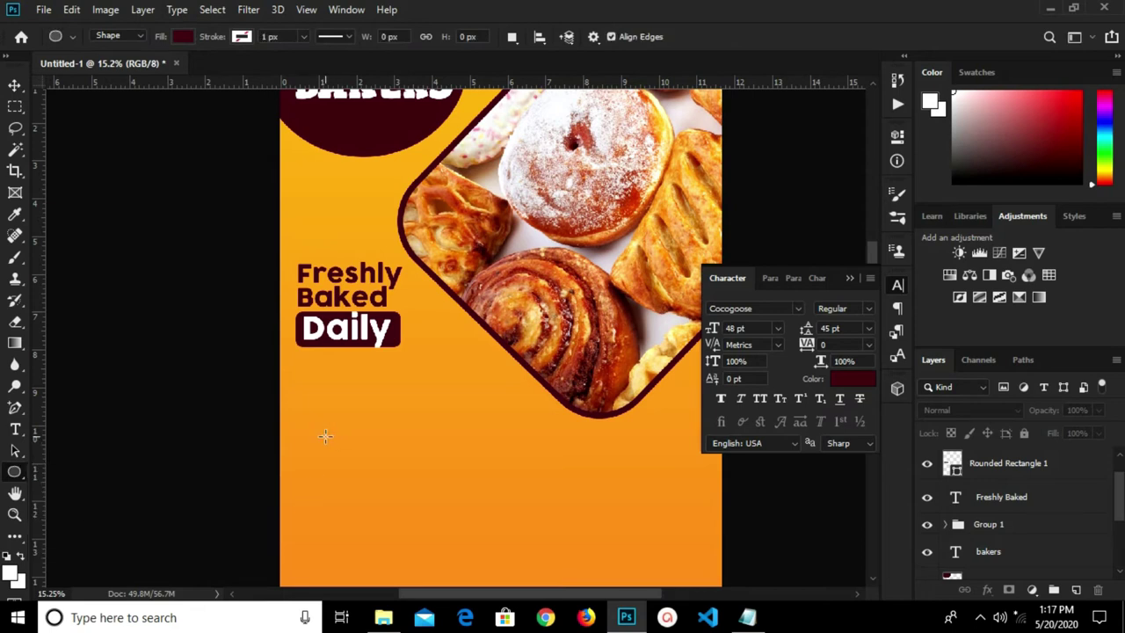
pyautogui.moveTo(304, 438); pyautogui.dragTo(451, 531)
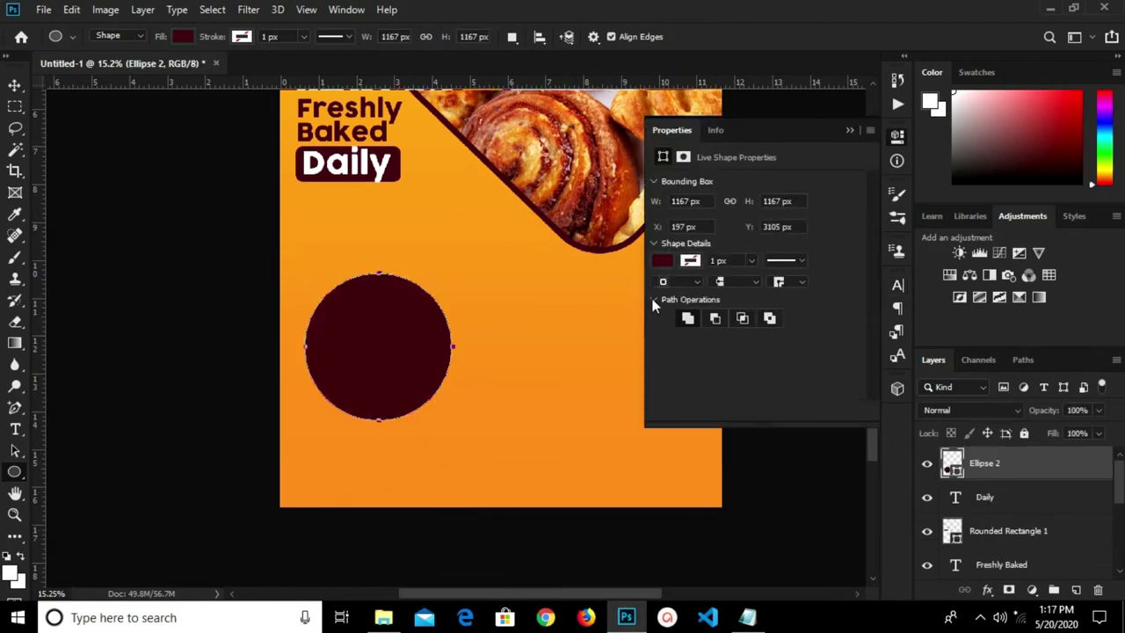
pyautogui.click(662, 261)
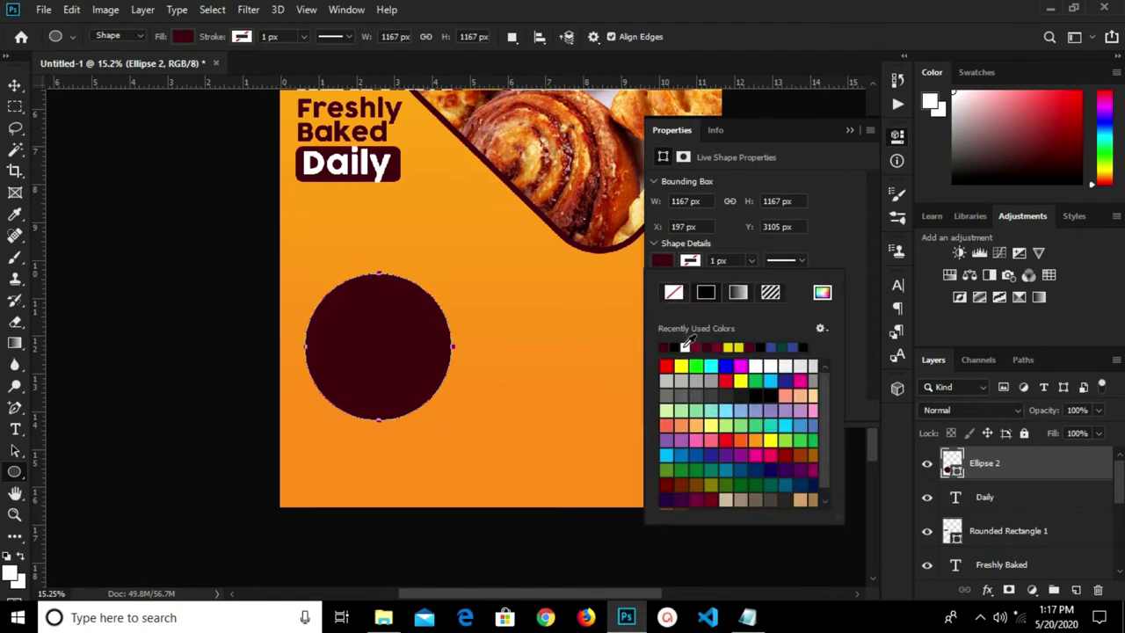
pyautogui.click(687, 346)
pyautogui.click(690, 263)
pyautogui.click(691, 262)
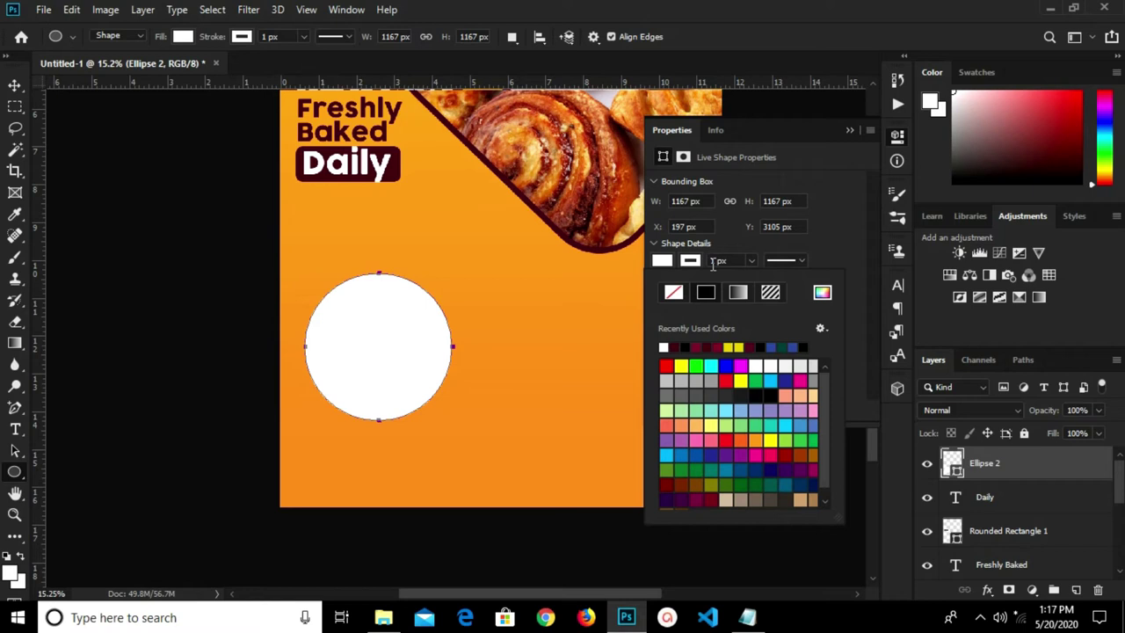
pyautogui.click(730, 263)
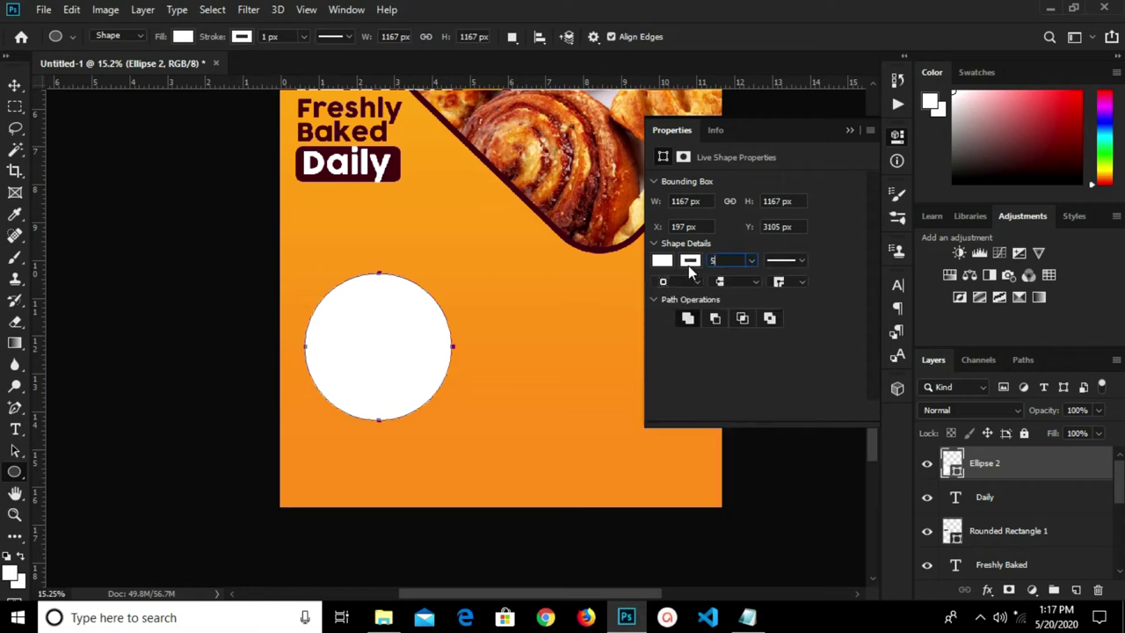
pyautogui.press('Return')
# - Place the croissants-on-baking-trays photo from the Pastries folder as an embedded layer
pyautogui.press('v')
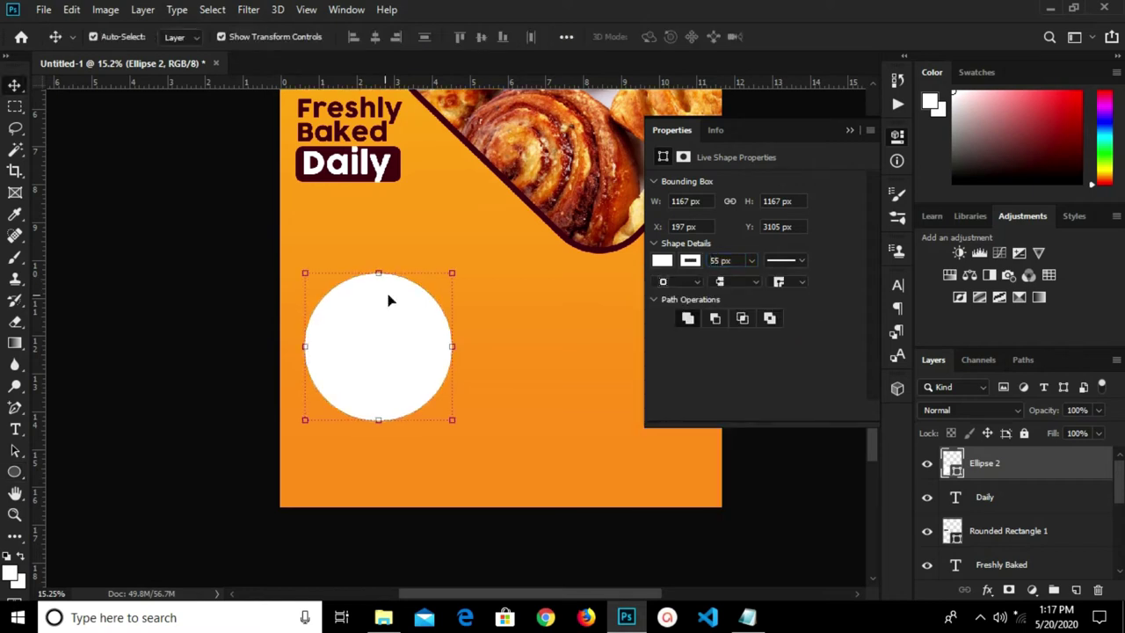
pyautogui.click(42, 11)
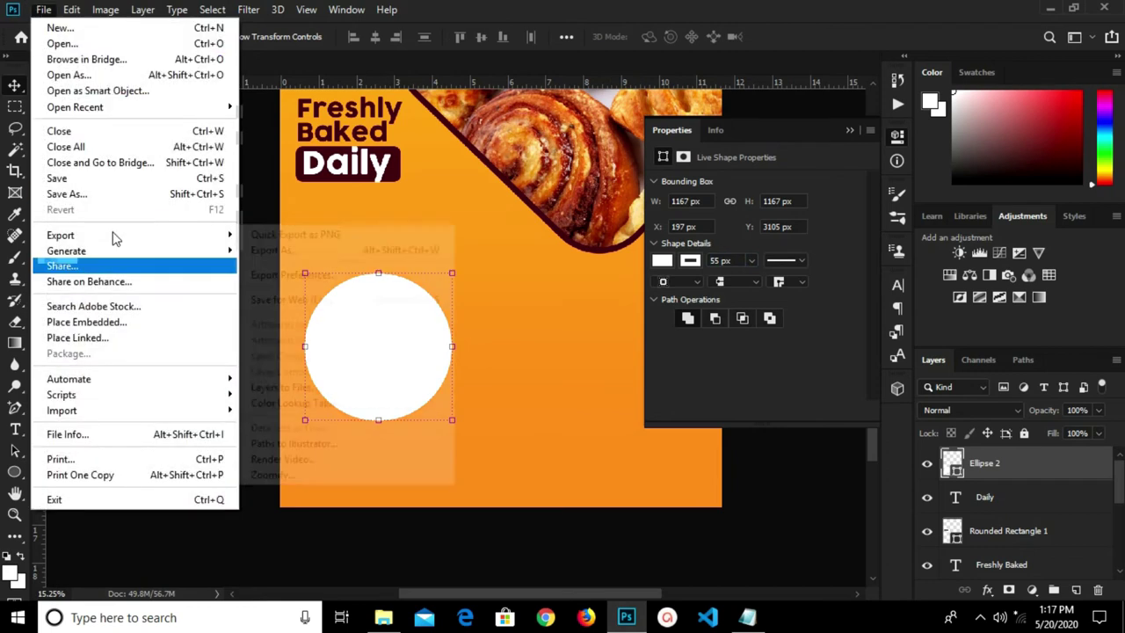
pyautogui.click(125, 325)
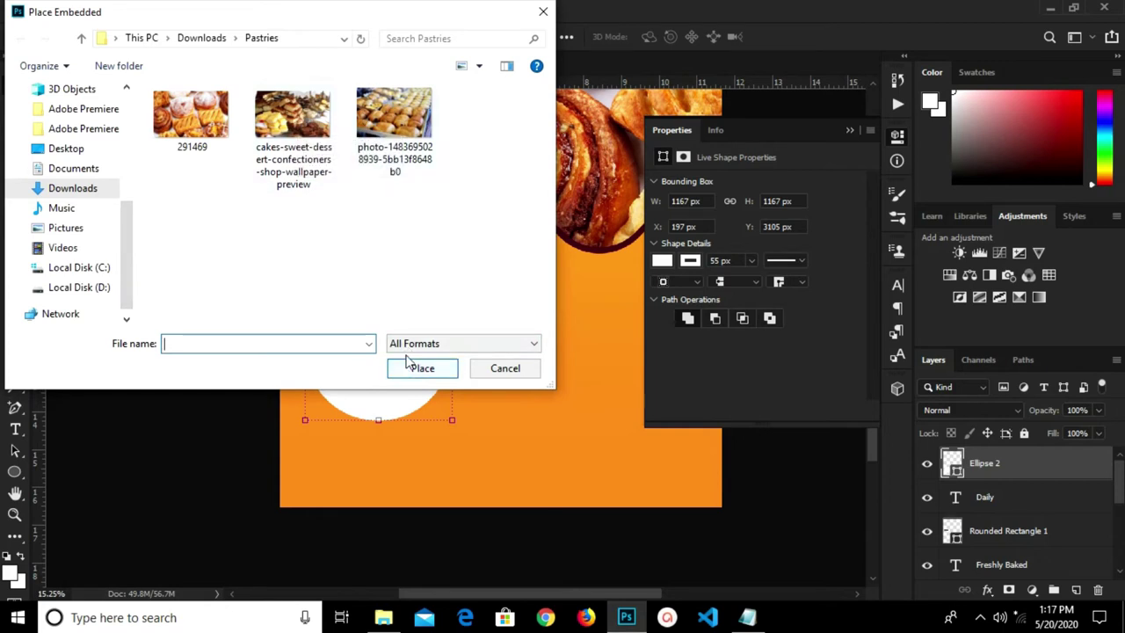
pyautogui.click(375, 132)
pyautogui.click(417, 368)
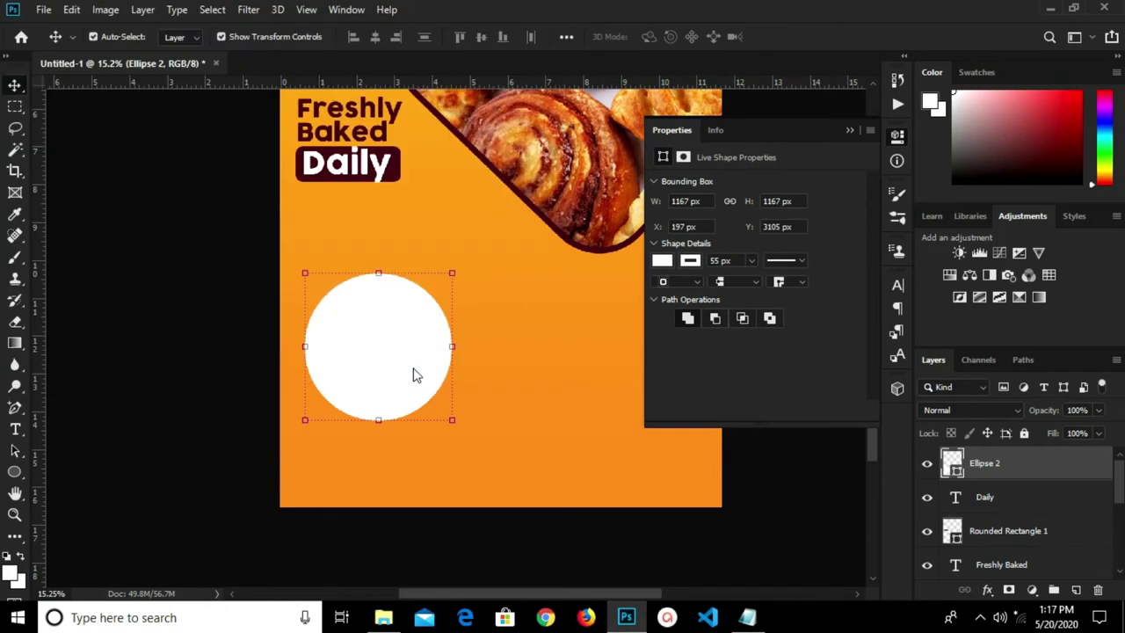
pyautogui.click(628, 36)
# - Convert the placed pastry-trays photo layer to a Smart Object
pyautogui.rightClick(1025, 462)
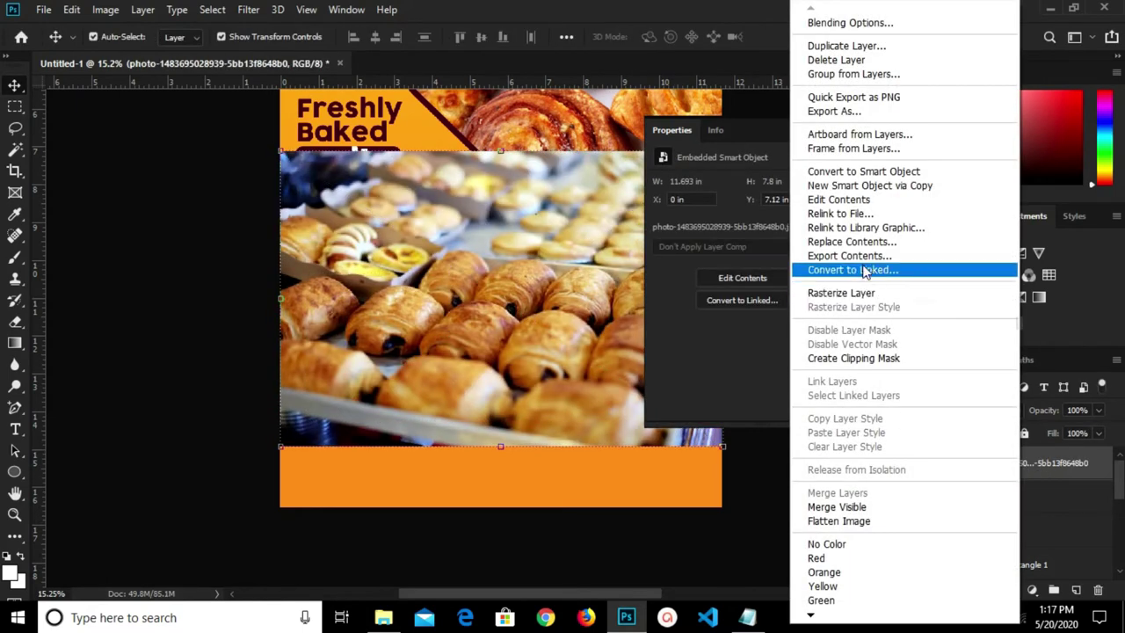
pyautogui.click(835, 171)
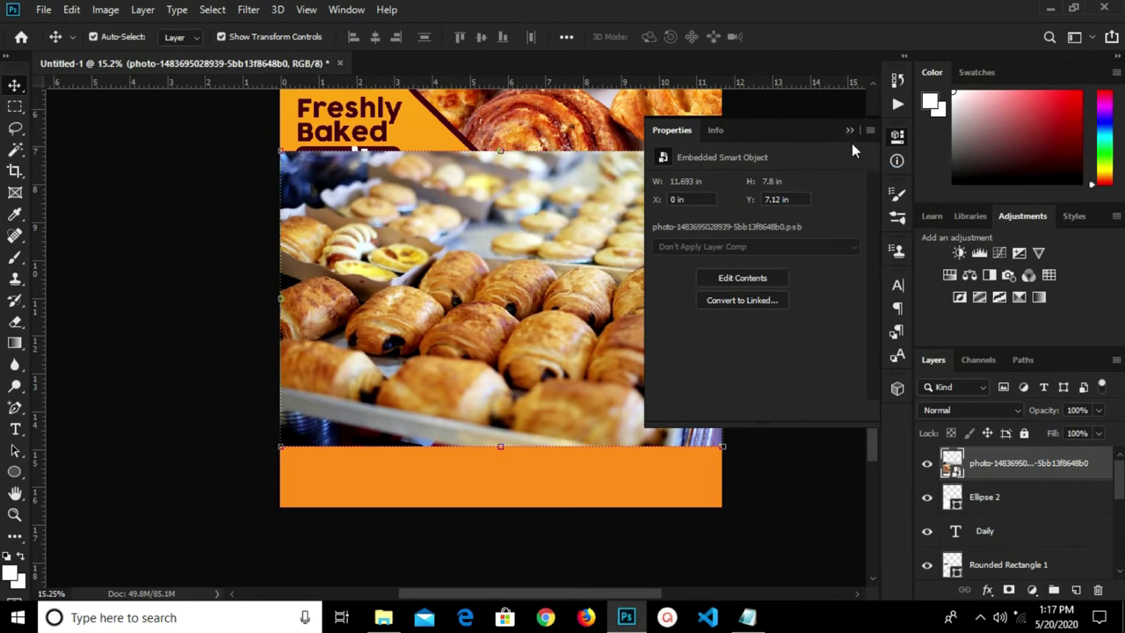
pyautogui.click(851, 128)
pyautogui.scroll(-2, 574, 199)
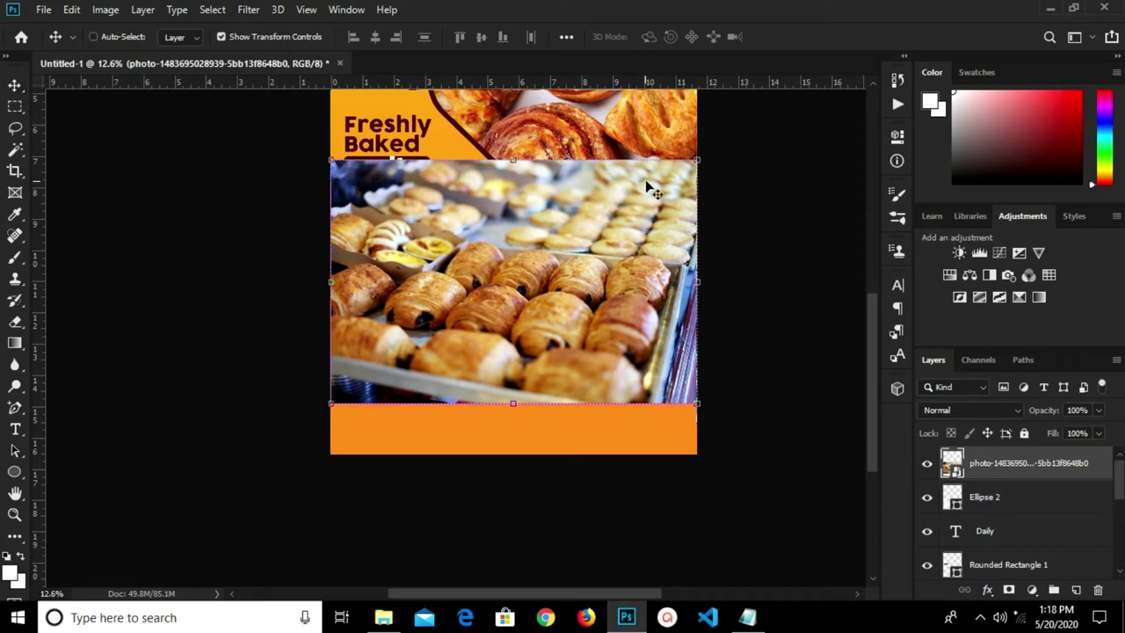
pyautogui.hotkey('ctrl', 't')
# - Shrink the pastry photo and position it over the white circle, centred under Daily
pyautogui.moveTo(697, 161); pyautogui.dragTo(492, 296)
pyautogui.scroll(3, 414, 332)
pyautogui.moveTo(414, 333); pyautogui.dragTo(425, 283)
pyautogui.moveTo(523, 386); pyautogui.dragTo(554, 407)
pyautogui.moveTo(475, 372); pyautogui.dragTo(458, 372)
pyautogui.click(627, 38)
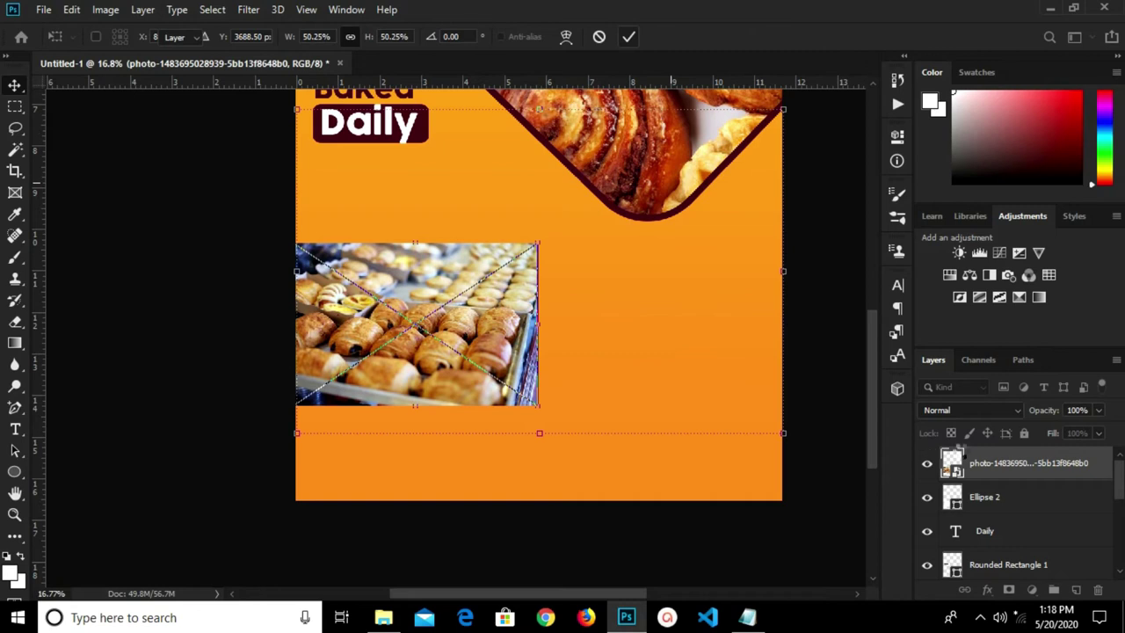
# - Clip the pastry photo into Ellipse 2 and group the two layers
pyautogui.keyDown('alt'); pyautogui.click(999, 473); pyautogui.keyUp('alt')
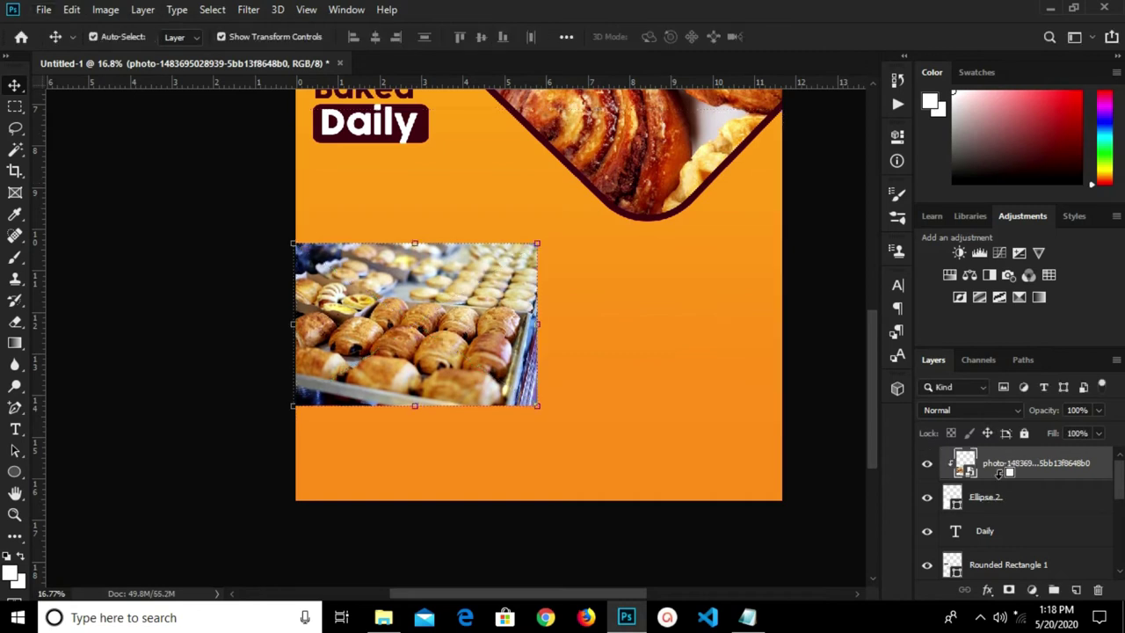
pyautogui.click(186, 334)
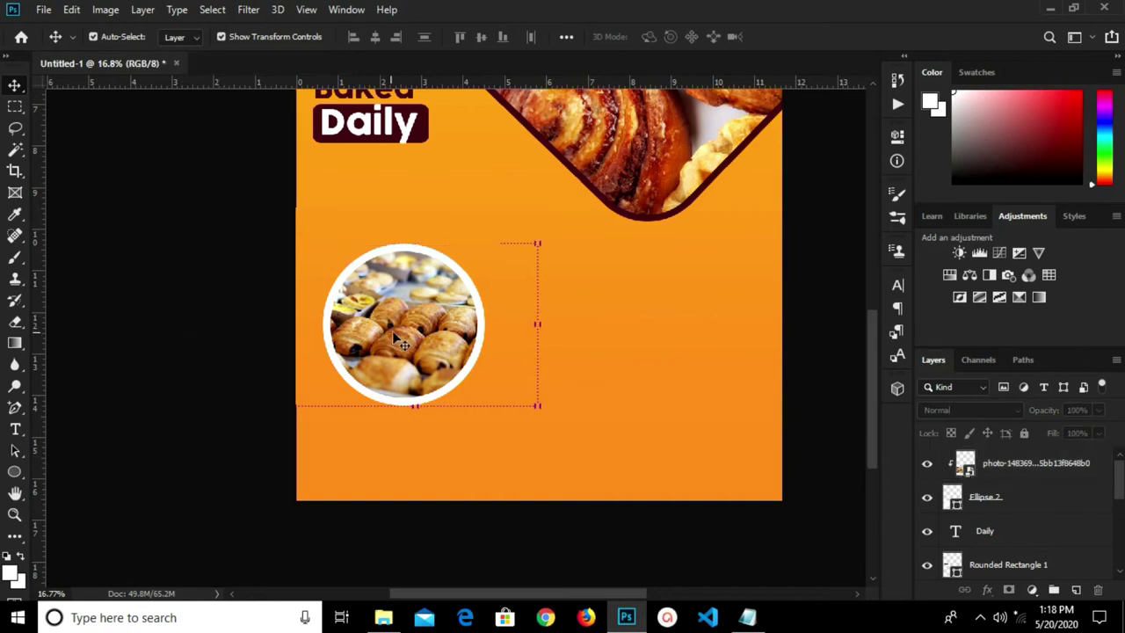
pyautogui.click(419, 336)
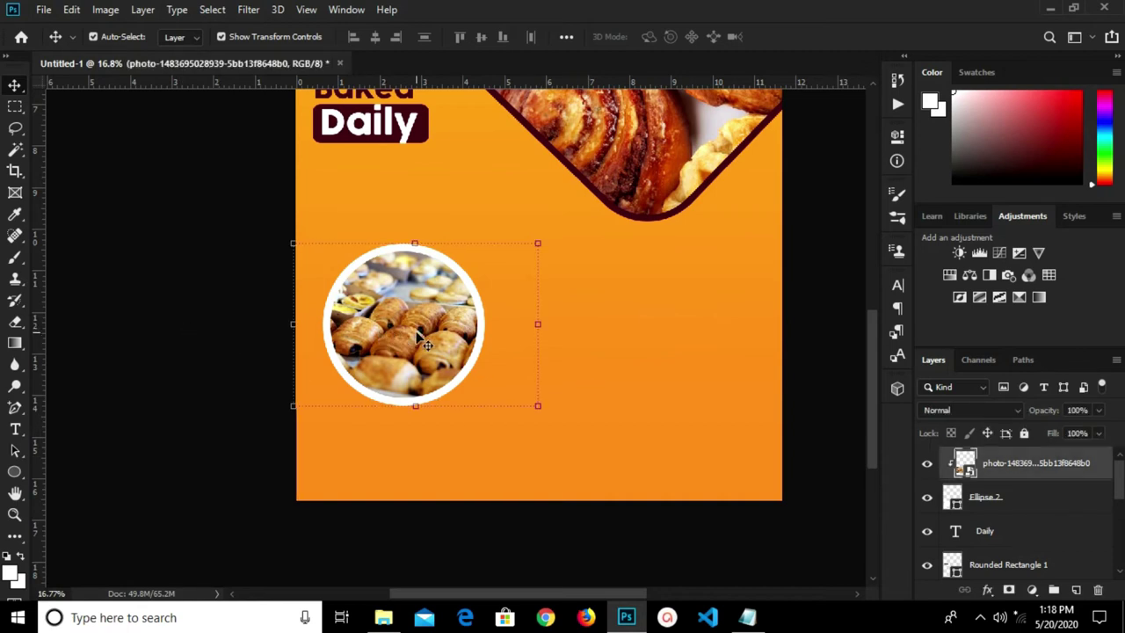
pyautogui.keyDown('shift'); pyautogui.click(1019, 506); pyautogui.keyUp('shift')
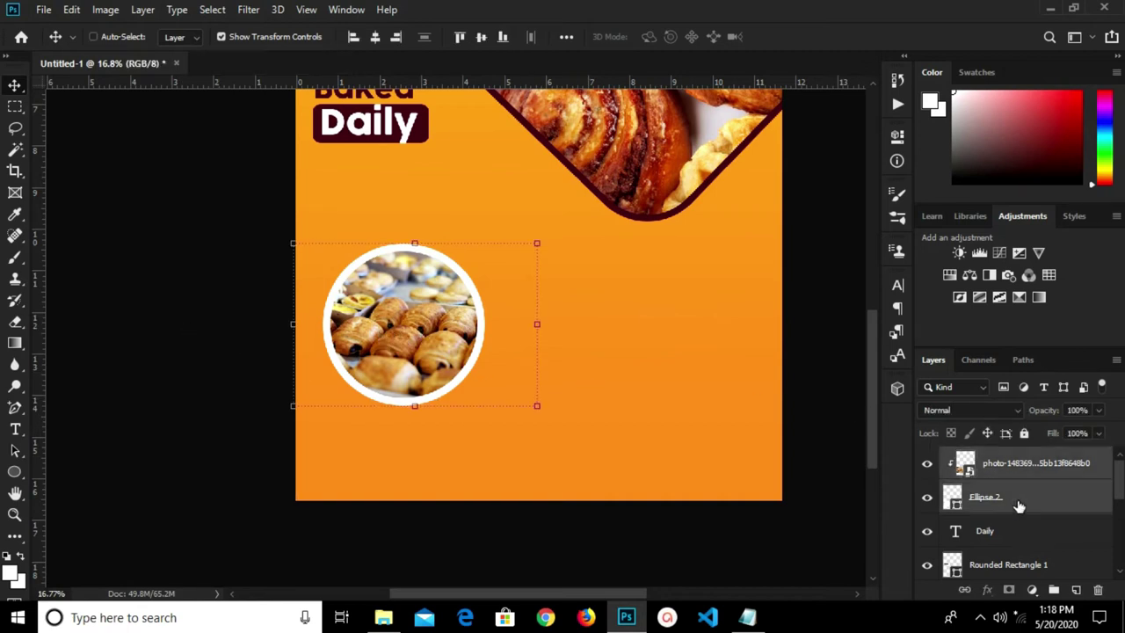
pyautogui.hotkey('ctrl', 'g')
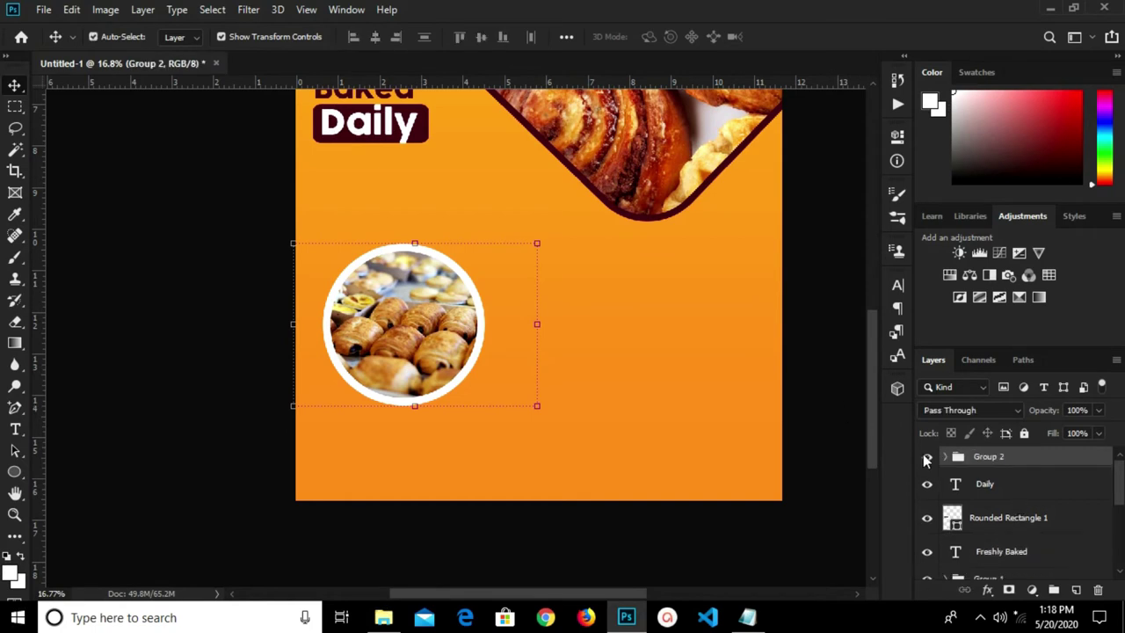
pyautogui.click(926, 459)
pyautogui.click(926, 459)
# - Enlarge the circular photo group to about 112% and nudge it slightly left
pyautogui.moveTo(537, 407); pyautogui.dragTo(567, 424)
pyautogui.moveTo(431, 349); pyautogui.dragTo(425, 348)
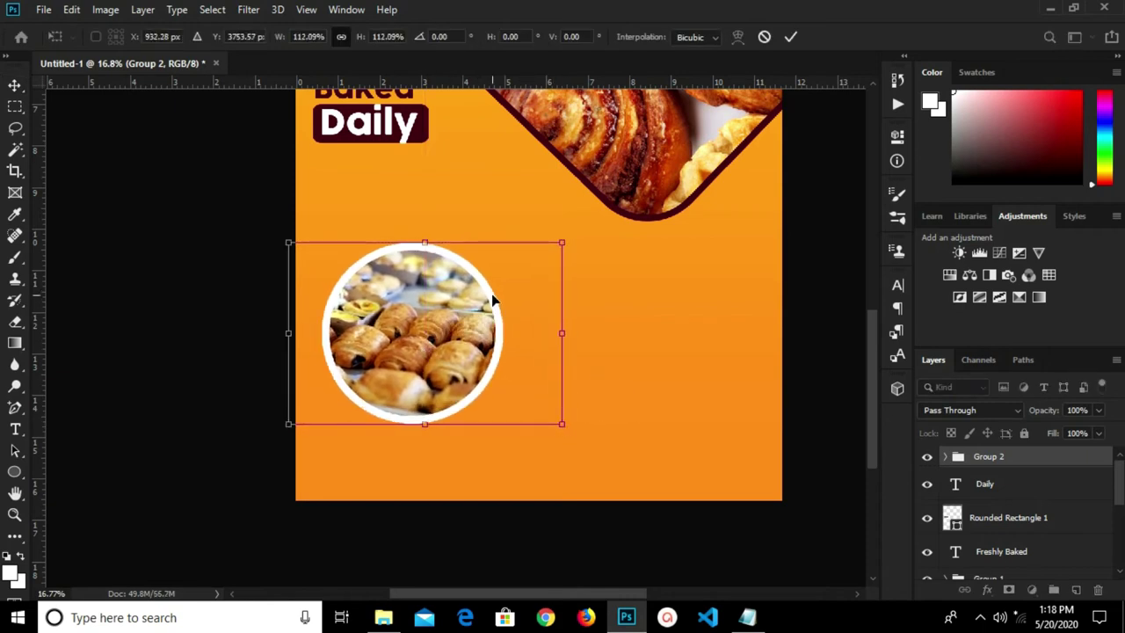
pyautogui.click(791, 39)
pyautogui.click(108, 328)
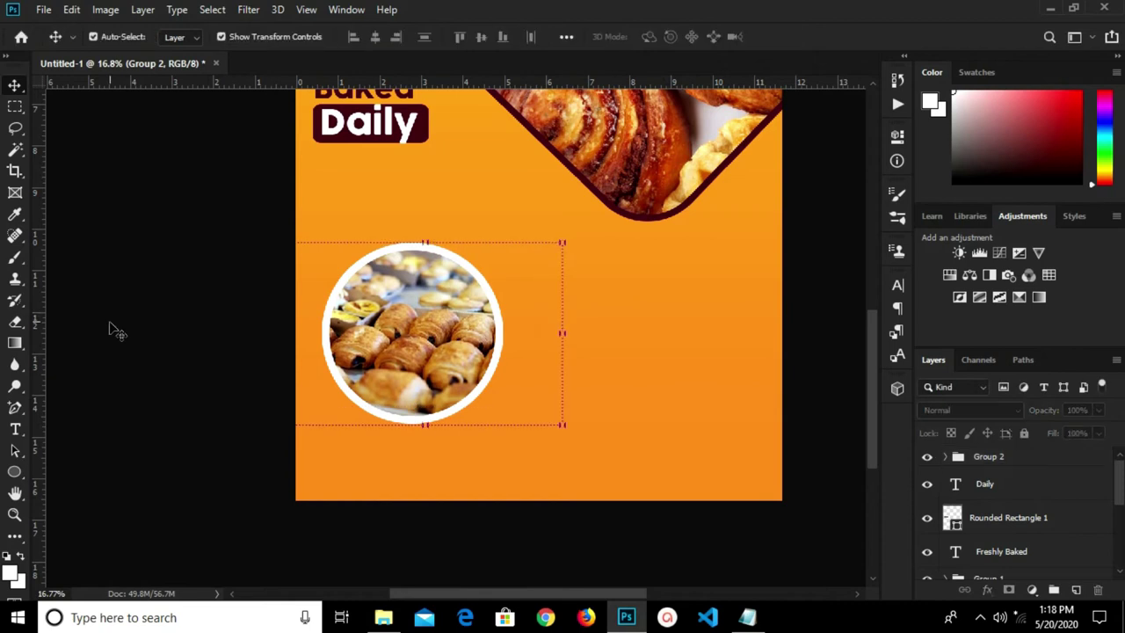
pyautogui.click(18, 474)
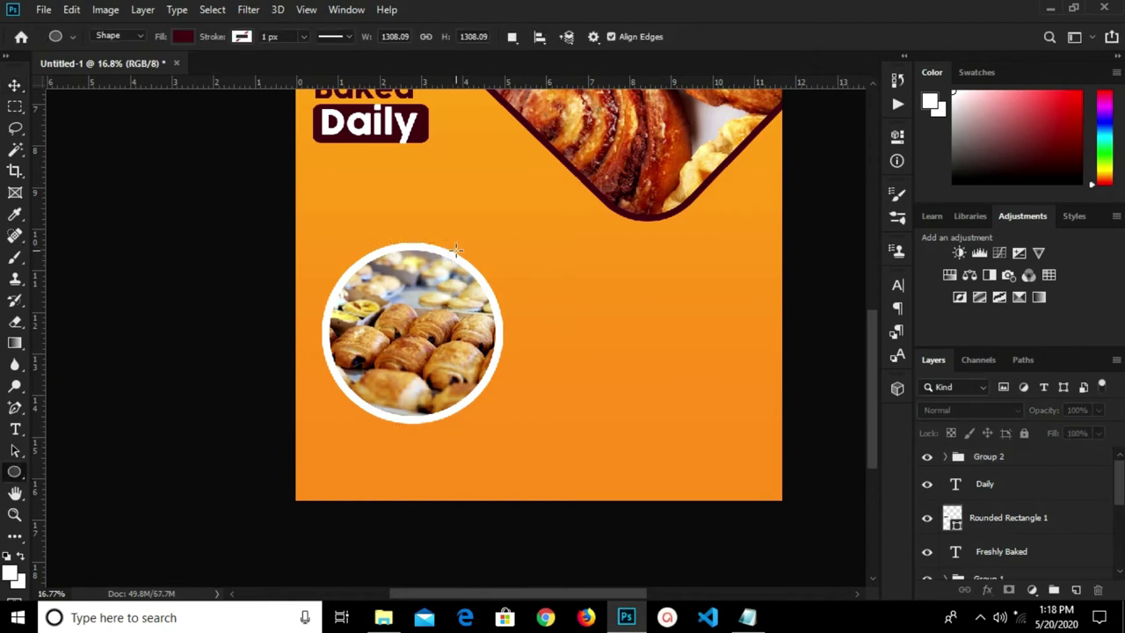
# - Draw a new circle right of the photo circle with white fill and stroke width 4
pyautogui.moveTo(466, 213); pyautogui.dragTo(633, 465)
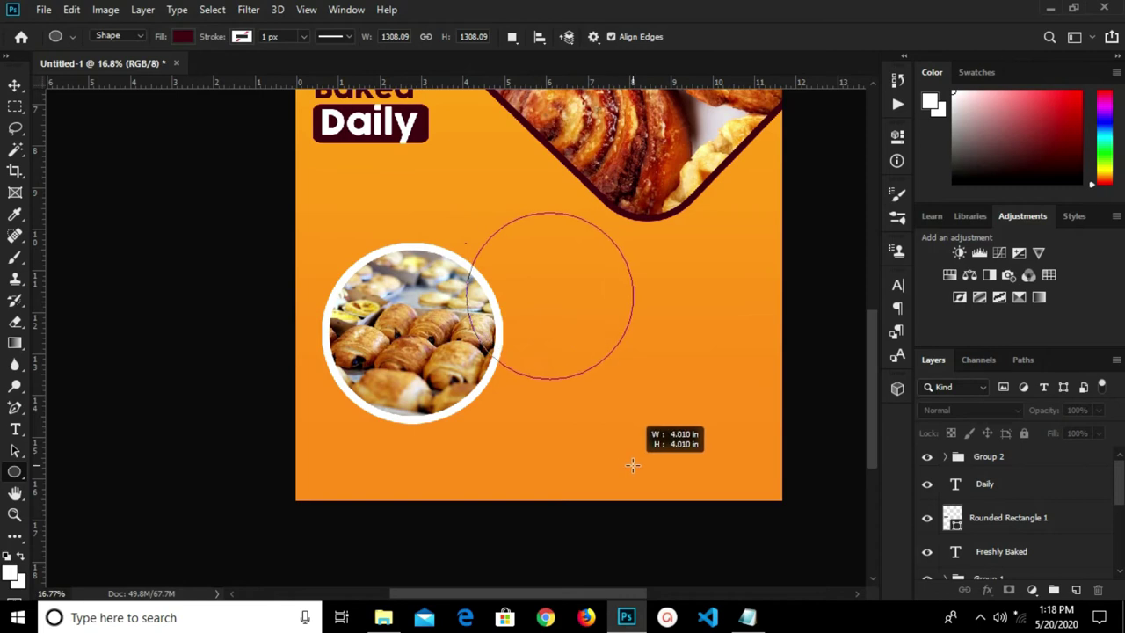
pyautogui.moveTo(633, 465); pyautogui.dragTo(623, 435)
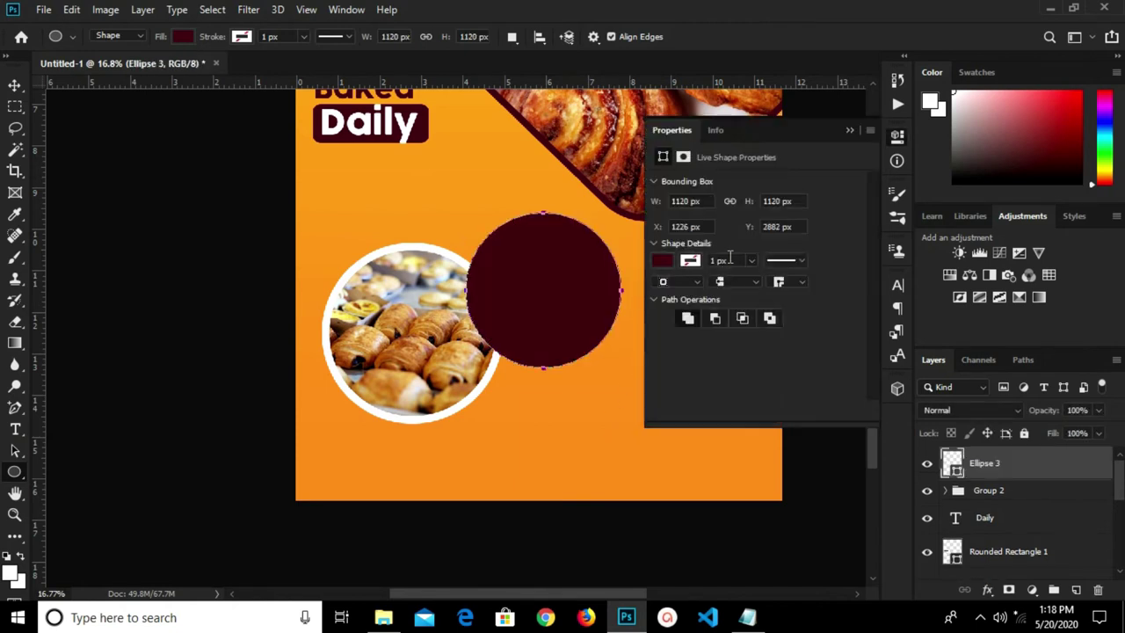
pyautogui.click(663, 260)
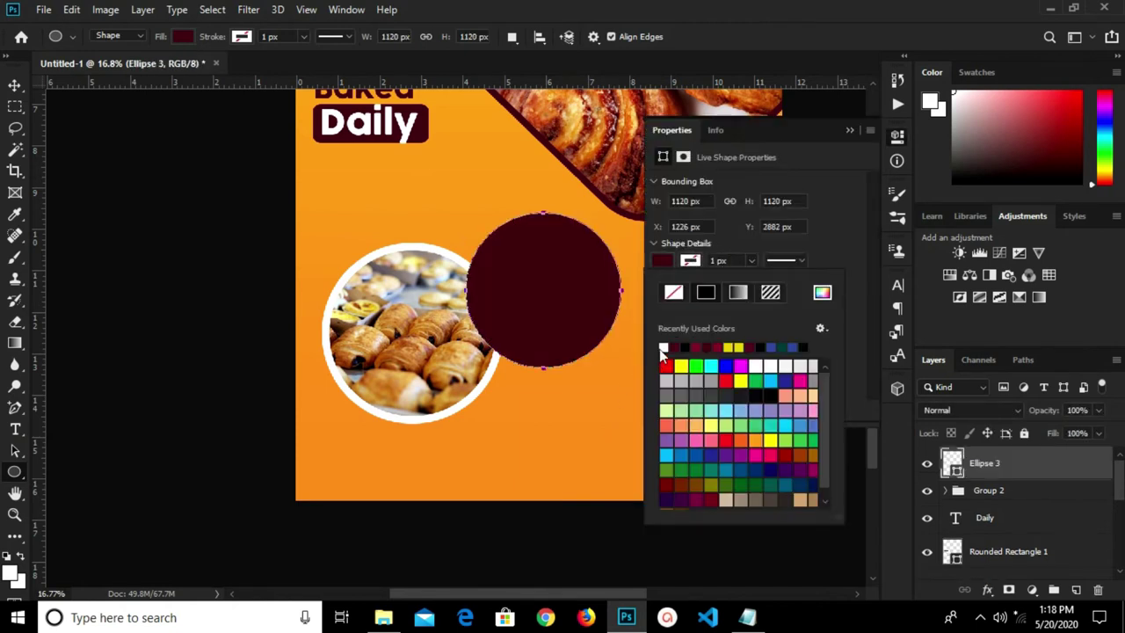
pyautogui.click(665, 345)
pyautogui.click(689, 262)
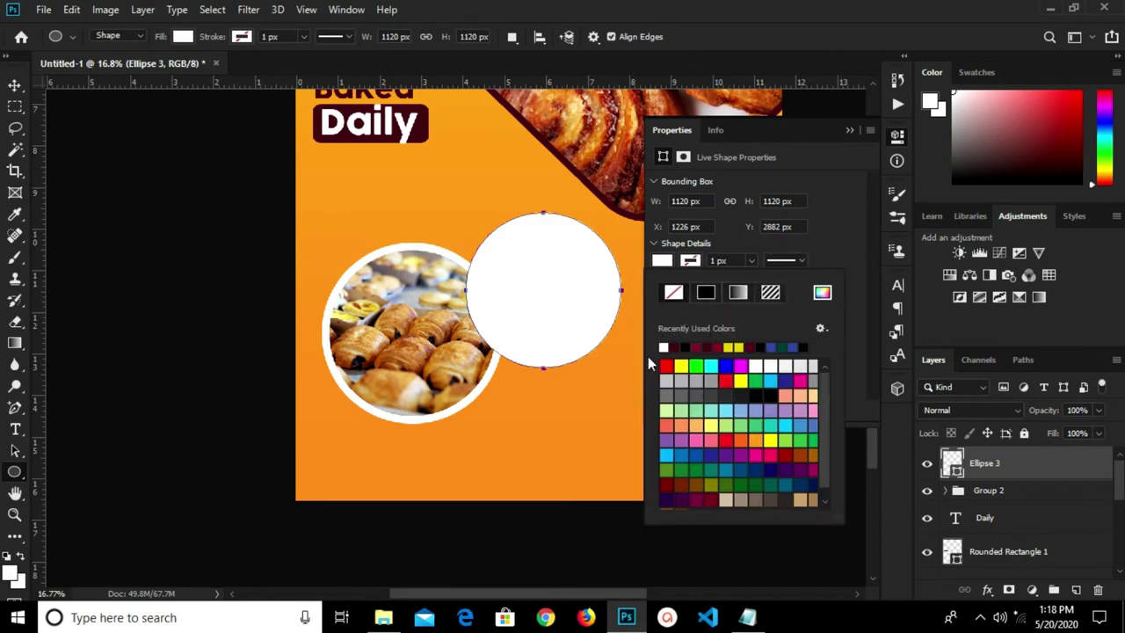
pyautogui.click(721, 260)
pyautogui.click(718, 260)
pyautogui.write('40')
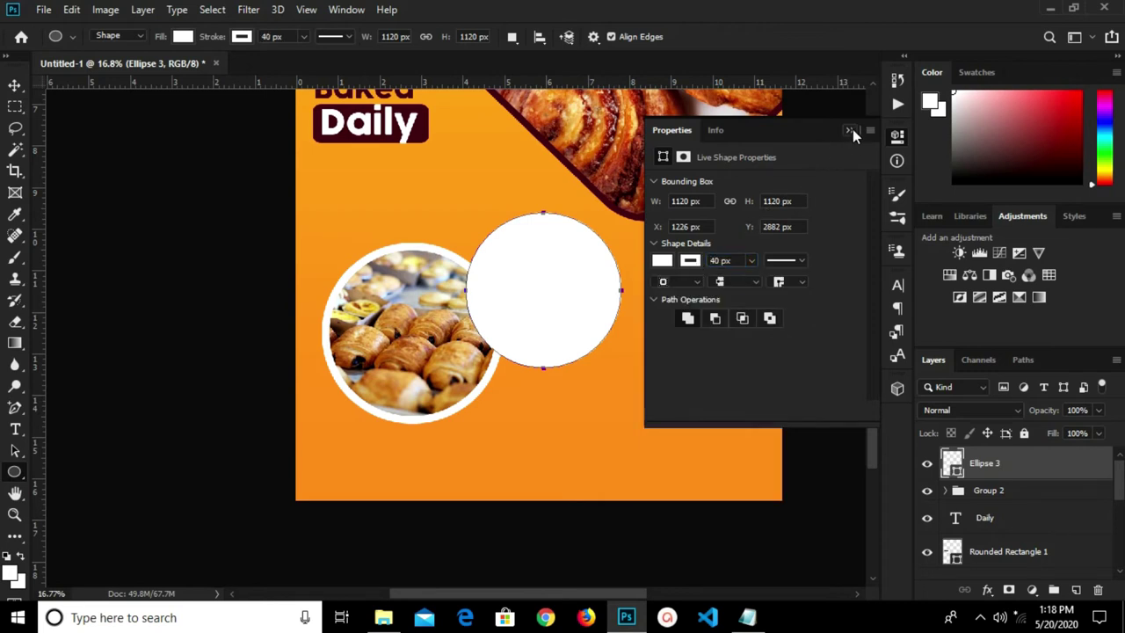
pyautogui.click(849, 130)
# - Move the white circle up-left so it overlaps the photo circle
pyautogui.press('v')
pyautogui.moveTo(575, 279); pyautogui.dragTo(542, 251)
pyautogui.moveTo(541, 241)
pyautogui.mouseDown()
pyautogui.moveTo(525, 225)
pyautogui.moveTo(530, 236)
pyautogui.mouseUp()
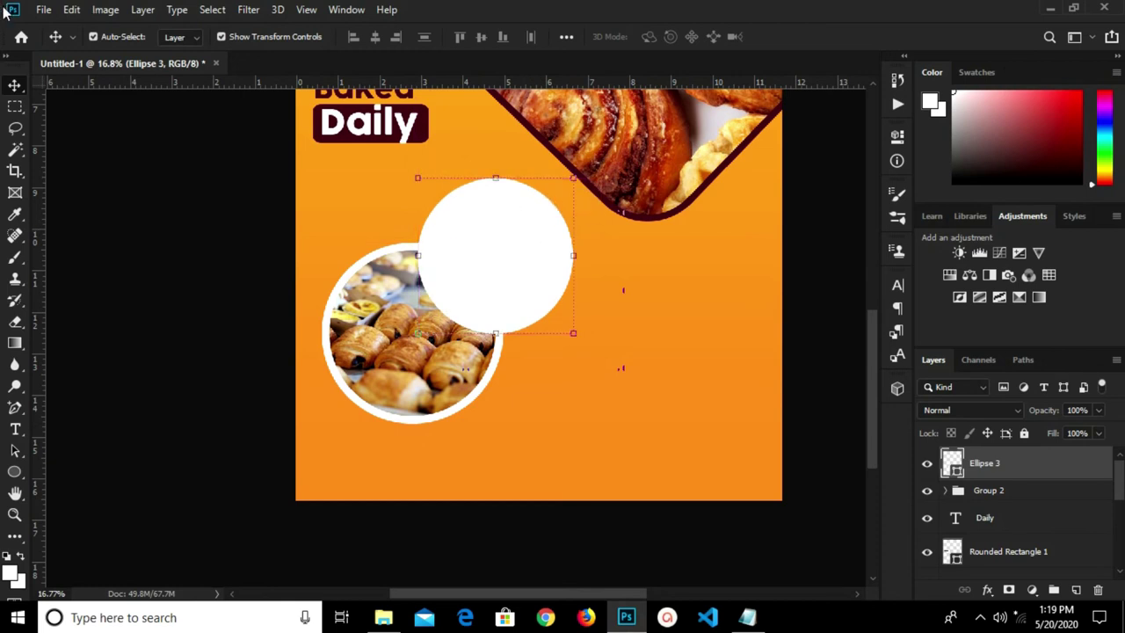
pyautogui.click(43, 10)
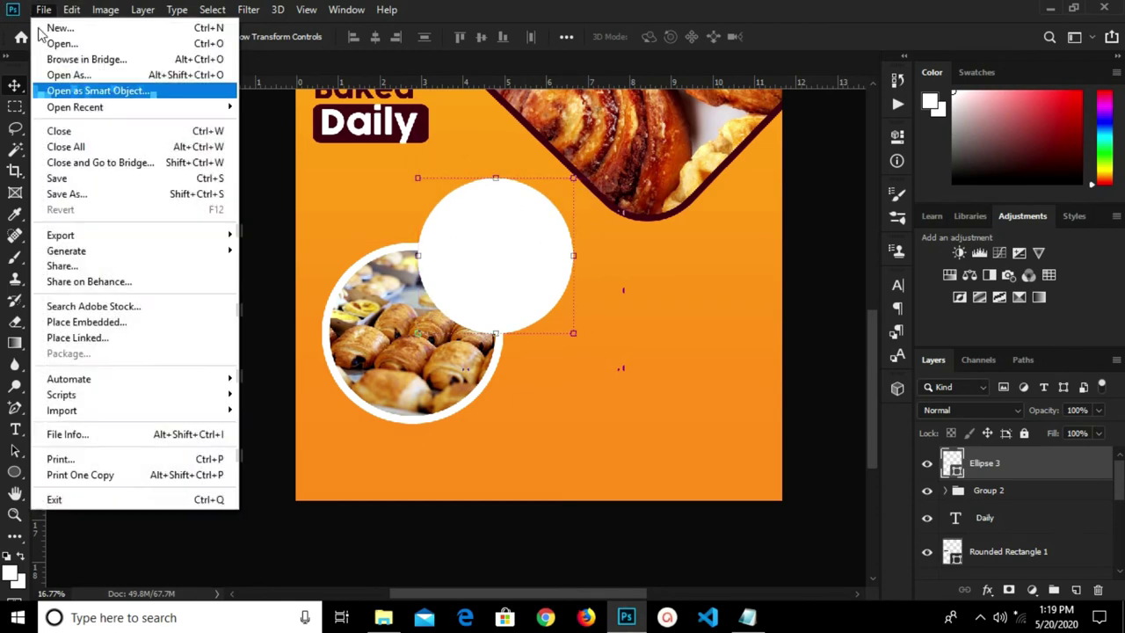
# - Place the cakes photo from Pastries as an embedded layer and convert it to a Smart Object
pyautogui.click(94, 322)
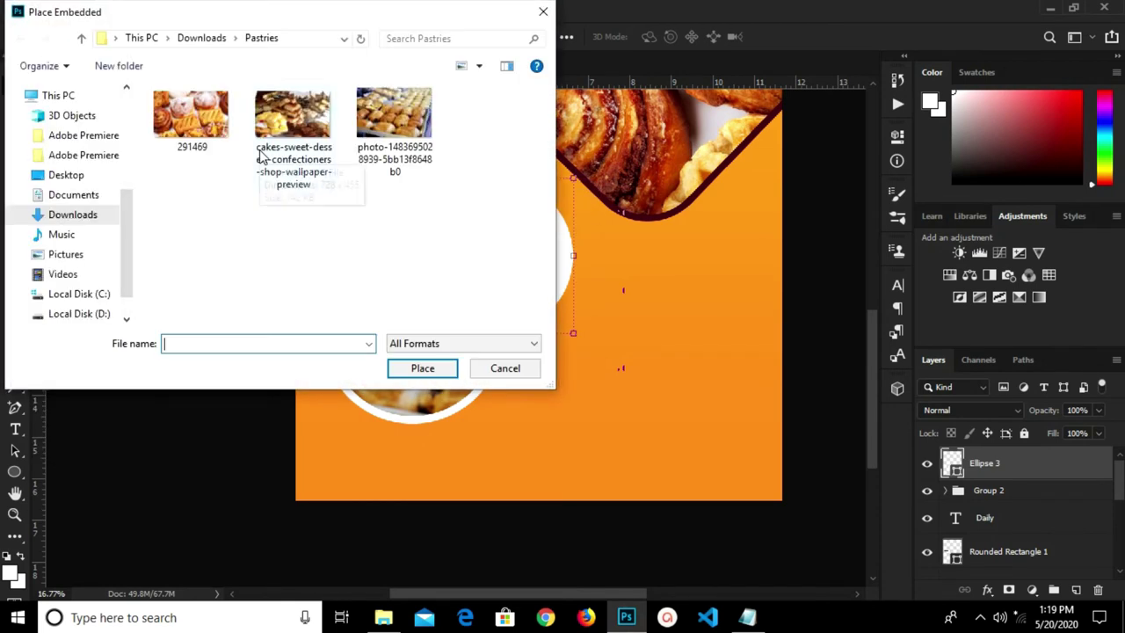
pyautogui.click(303, 132)
pyautogui.click(409, 369)
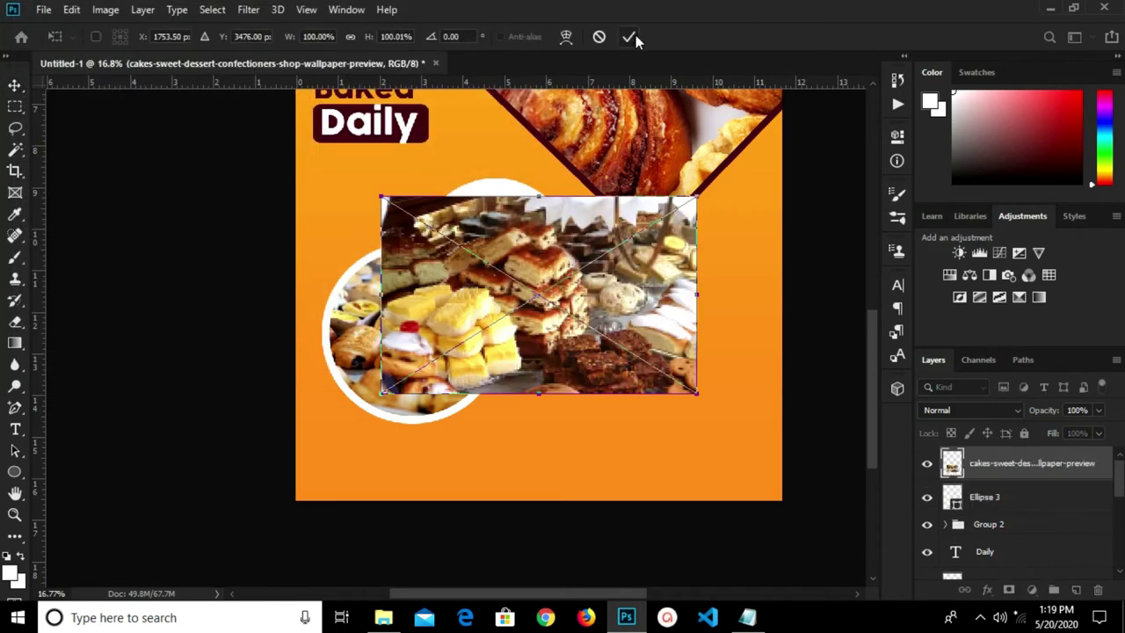
pyautogui.press('Return')
pyautogui.rightClick(1002, 463)
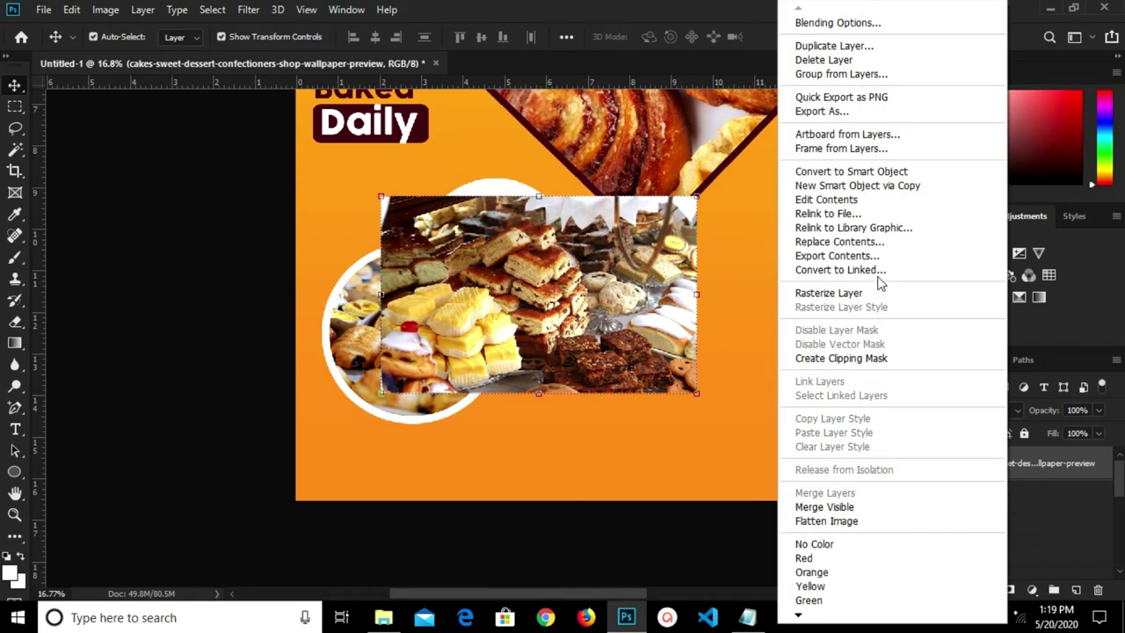
pyautogui.click(848, 172)
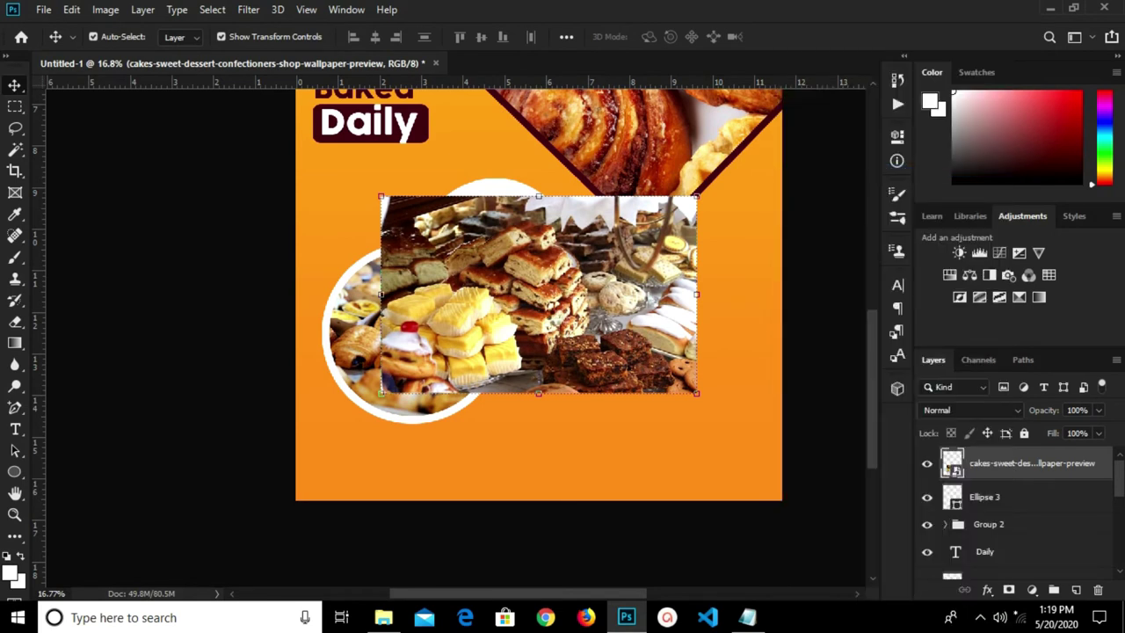
pyautogui.scroll(3, 527, 242)
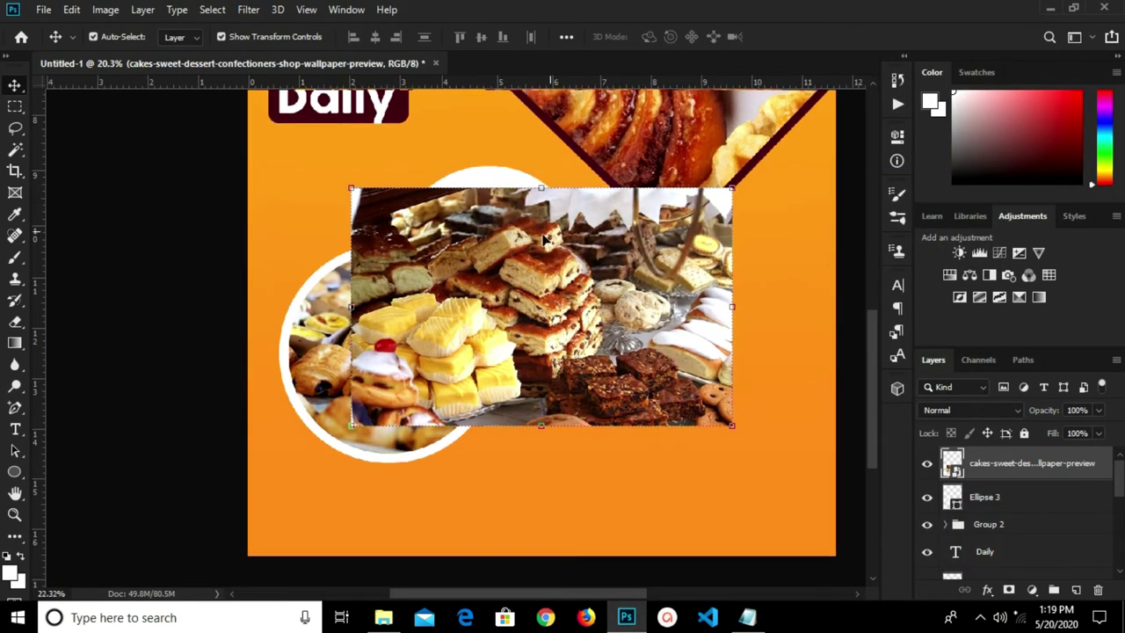
# - Scale the cakes photo to about 77% over the white circle and clip it into Ellipse 3
pyautogui.hotkey('ctrl', 't')
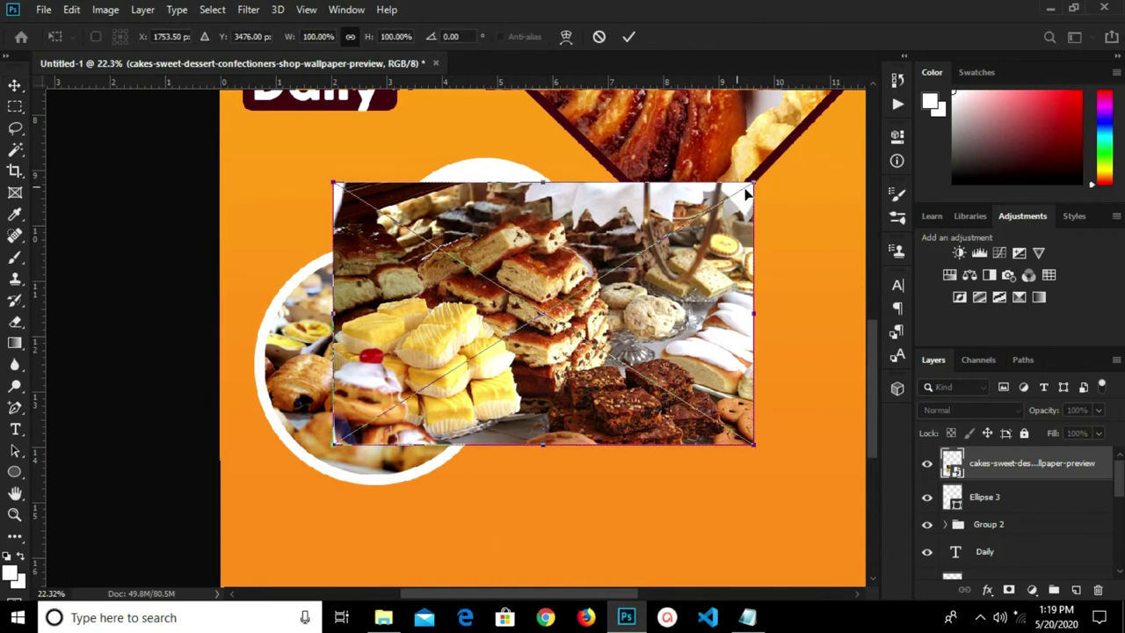
pyautogui.moveTo(752, 185); pyautogui.dragTo(585, 290)
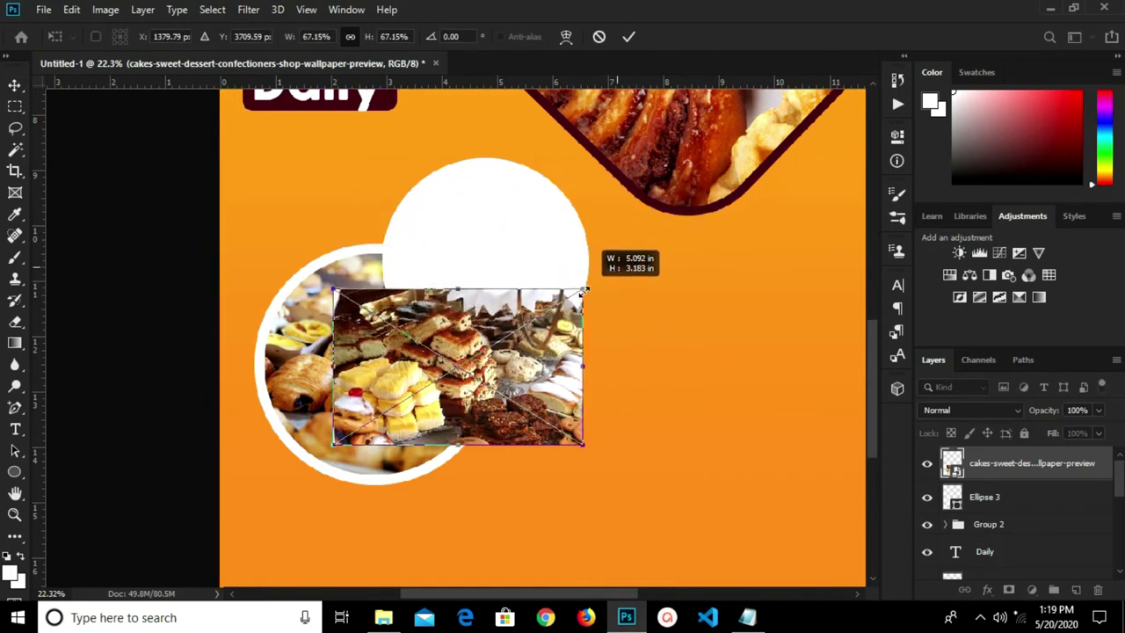
pyautogui.moveTo(400, 387); pyautogui.dragTo(438, 250)
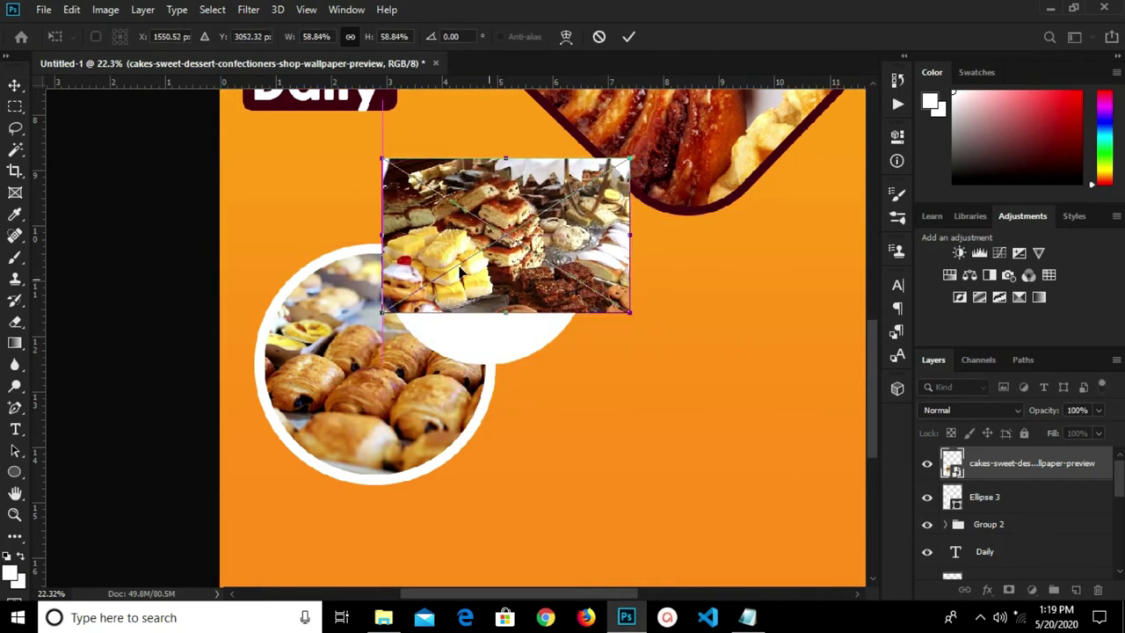
pyautogui.moveTo(624, 312); pyautogui.dragTo(705, 359)
pyautogui.click(634, 35)
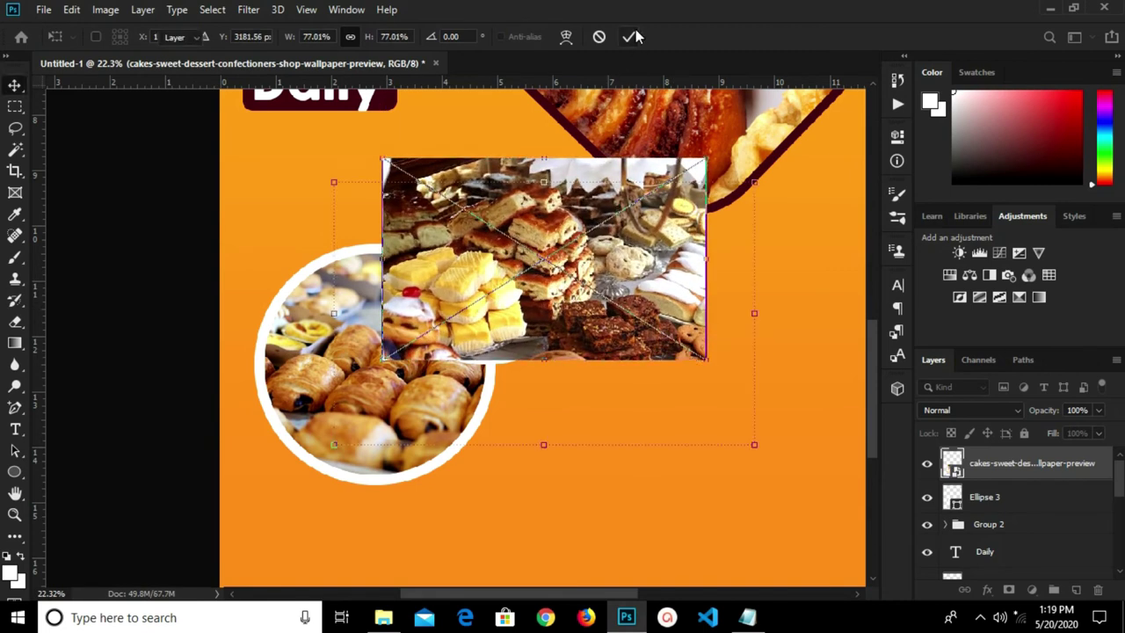
pyautogui.rightClick(989, 468)
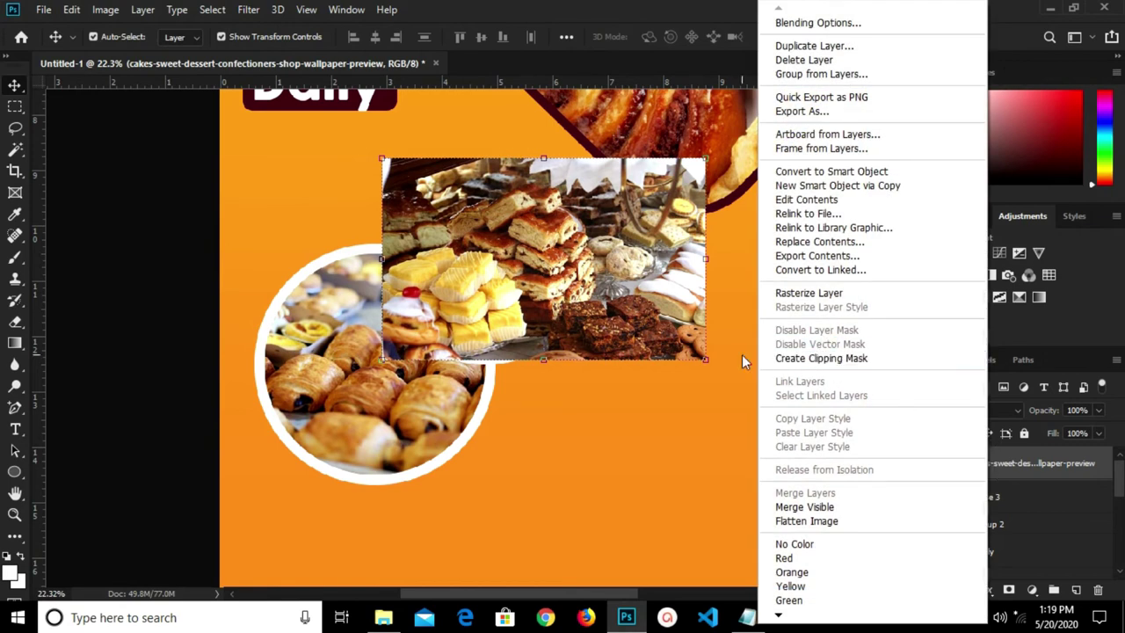
pyautogui.click(800, 358)
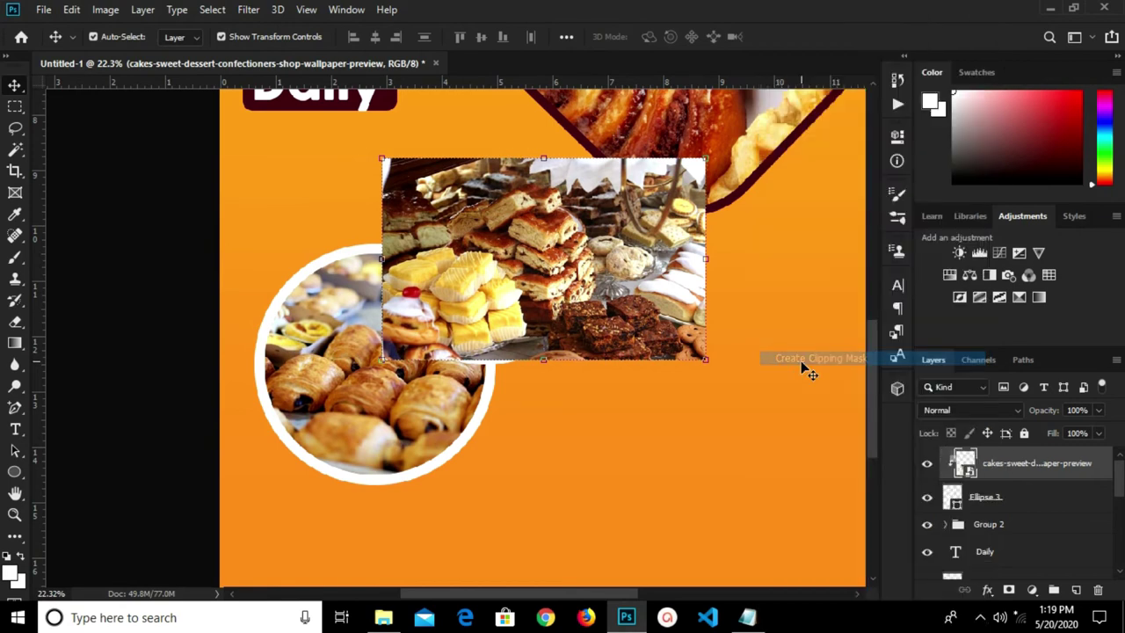
pyautogui.click(573, 448)
# - Draw a small circle, Ellipse 4, left of the cakes circle and move it to the top of the layers
pyautogui.click(15, 472)
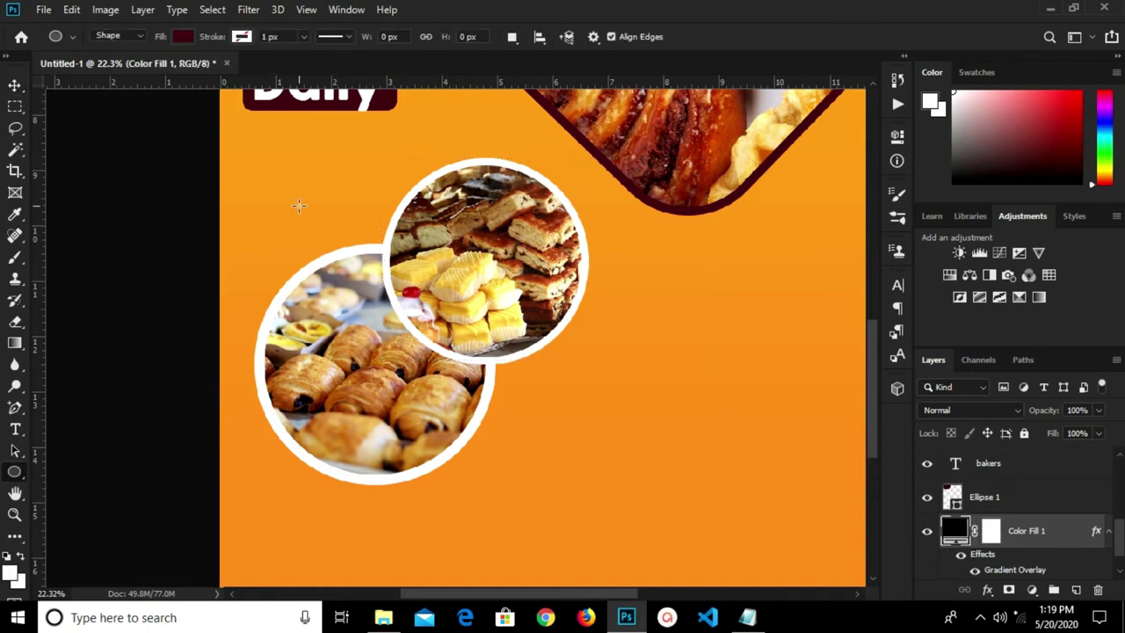
pyautogui.moveTo(270, 158); pyautogui.dragTo(403, 321)
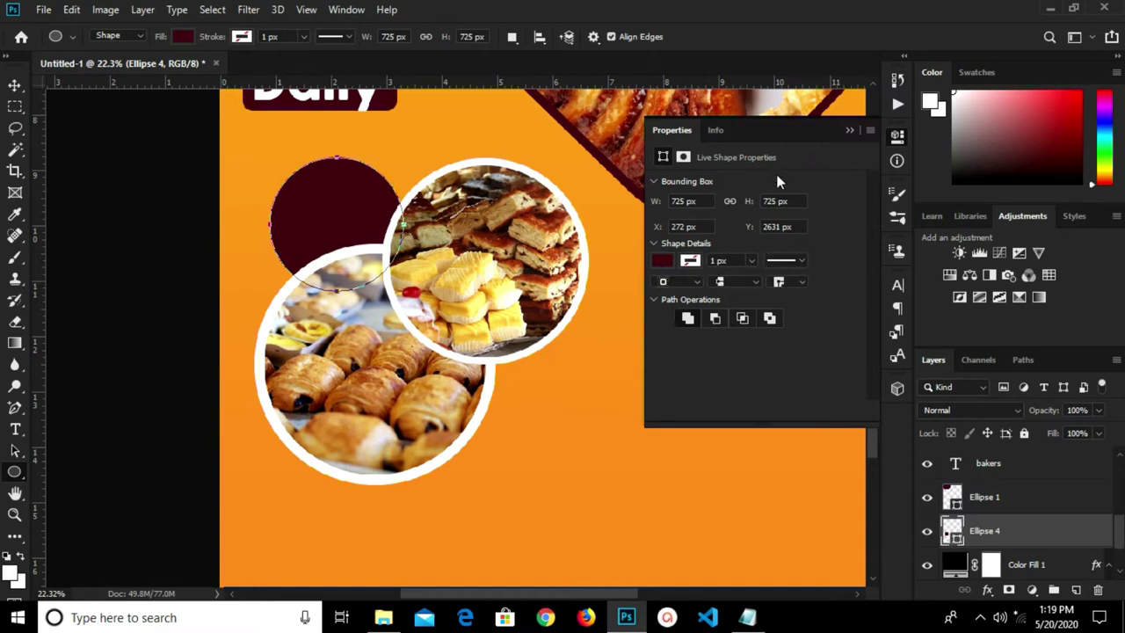
pyautogui.click(849, 131)
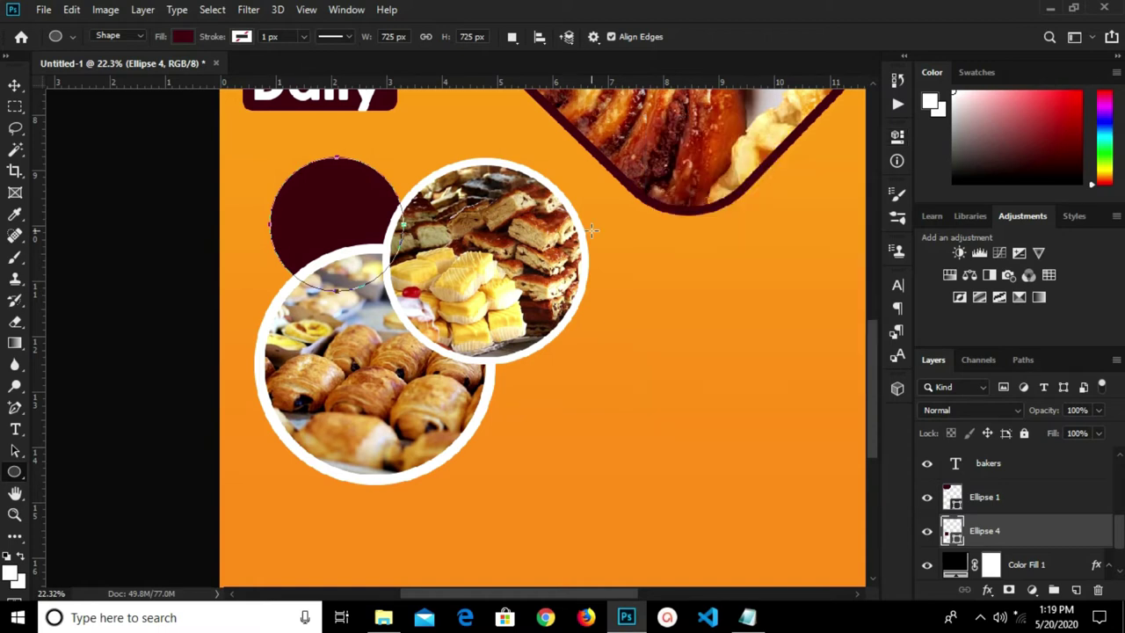
pyautogui.press('v')
pyautogui.moveTo(979, 518); pyautogui.dragTo(991, 457)
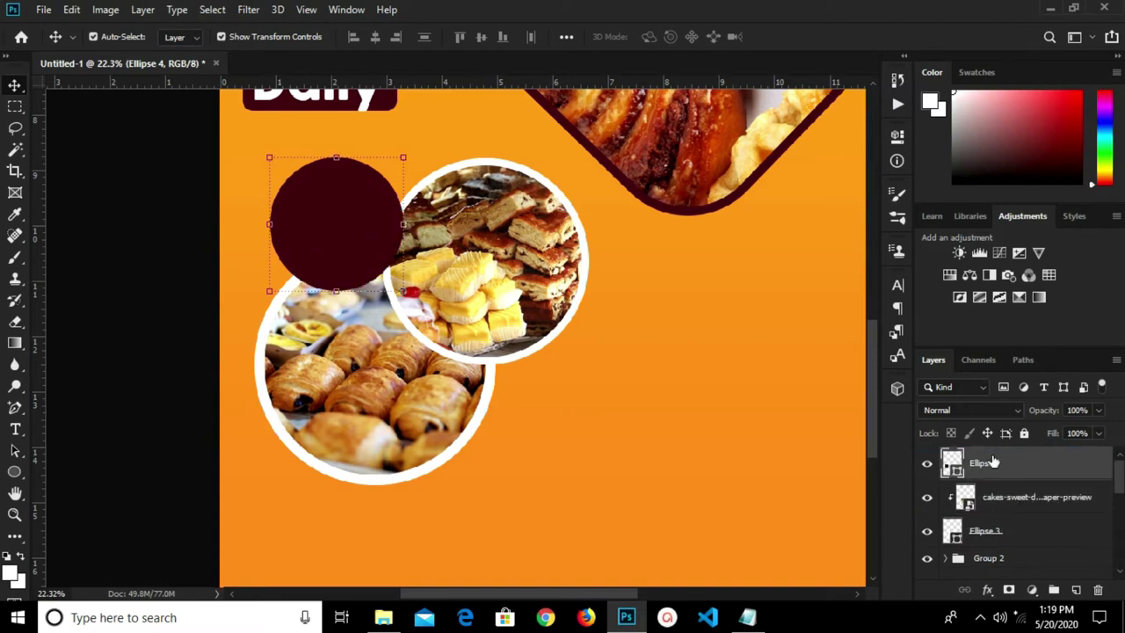
# - Group the cakes photo with its circle and the pastries photo with its circle
pyautogui.click(1018, 499)
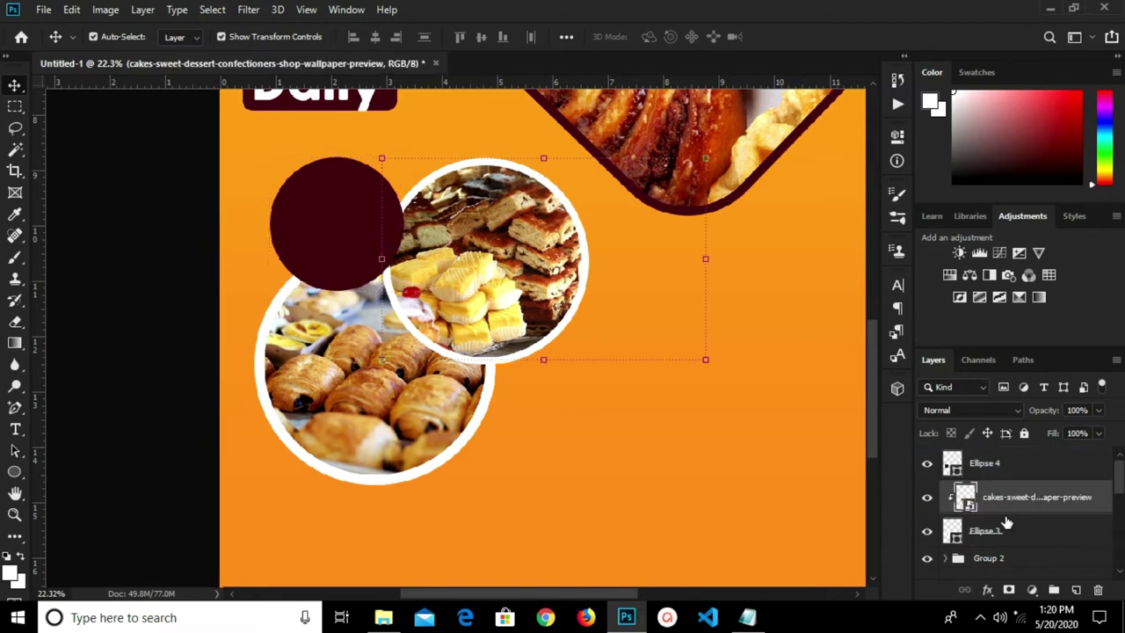
pyautogui.keyDown('ctrl'); pyautogui.click(1004, 534); pyautogui.keyUp('ctrl')
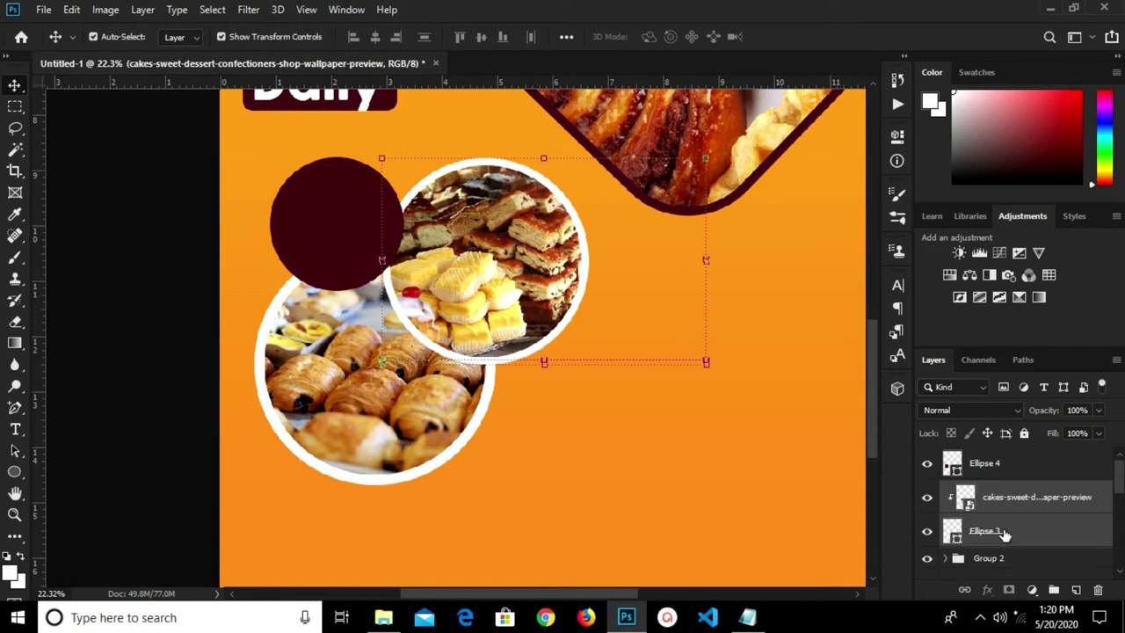
pyautogui.hotkey('ctrl', 'g')
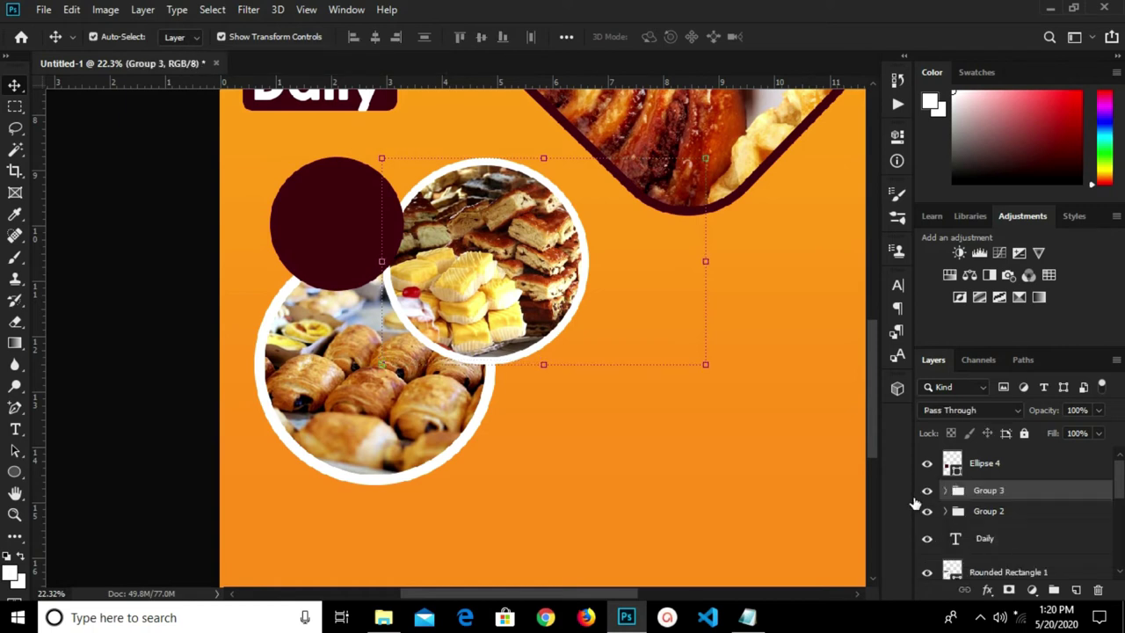
pyautogui.click(926, 490)
pyautogui.click(362, 414)
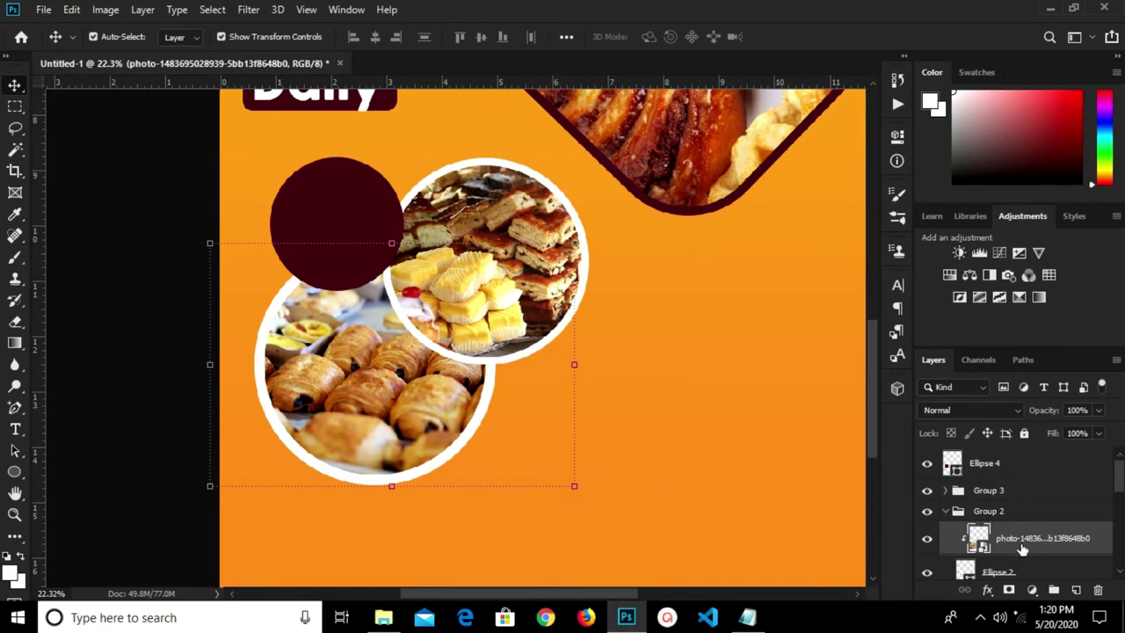
pyautogui.keyDown('shift'); pyautogui.click(997, 571); pyautogui.keyUp('shift')
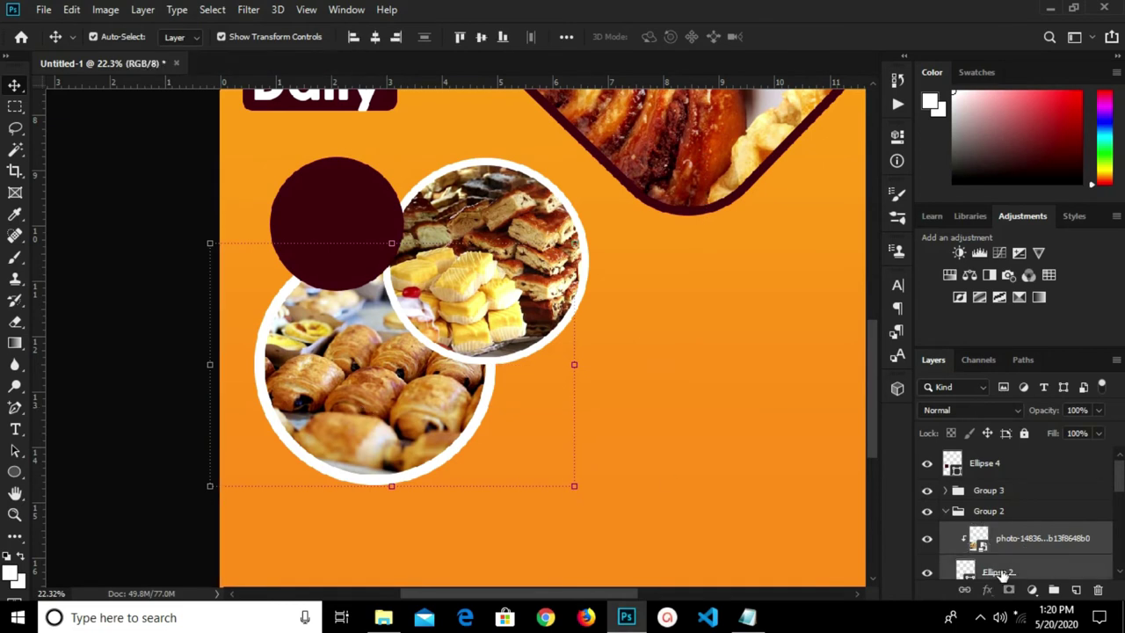
pyautogui.hotkey('ctrl', 'g')
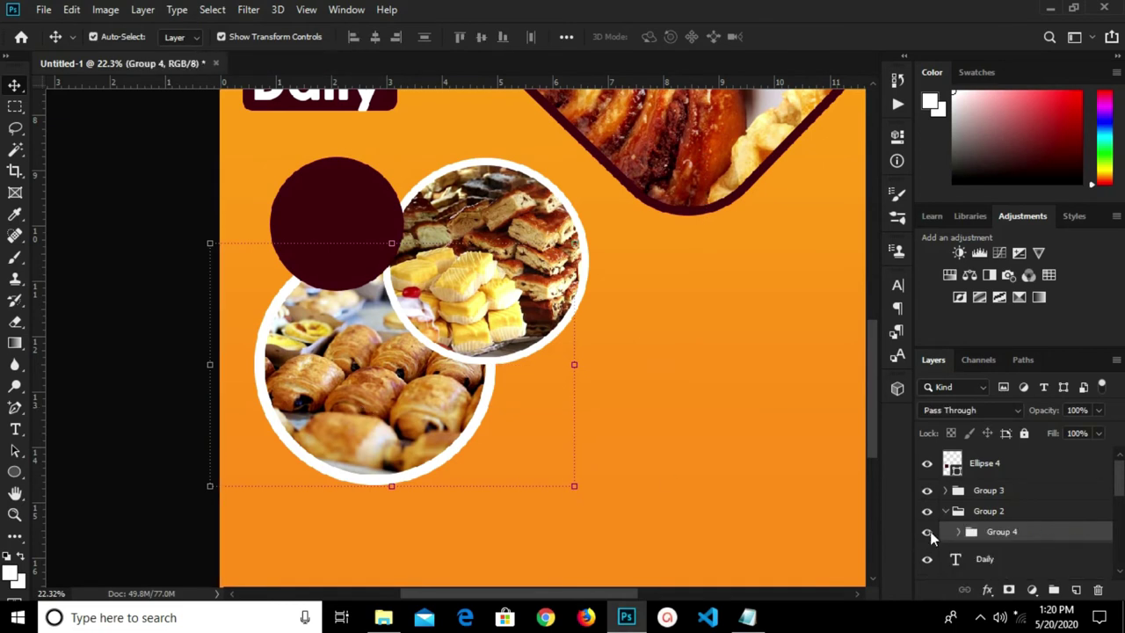
pyautogui.click(926, 533)
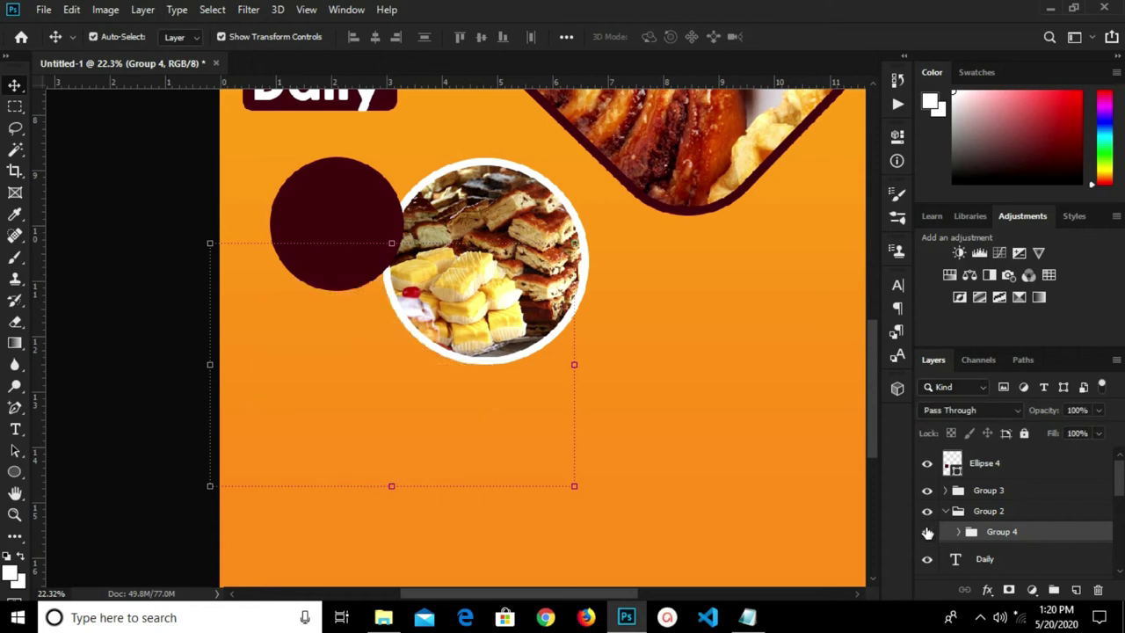
pyautogui.click(926, 532)
# - Duplicate the dark maroon circle as Ellipse 4 copy
pyautogui.click(357, 226)
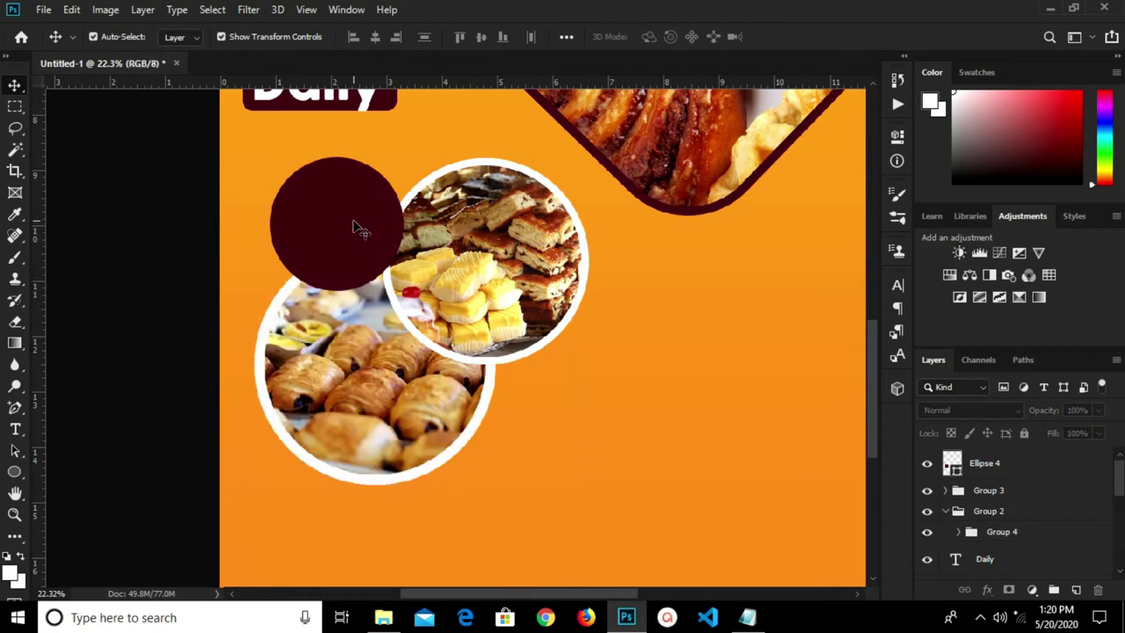
pyautogui.press('ctrl')
pyautogui.hotkey('ctrl', 'j')
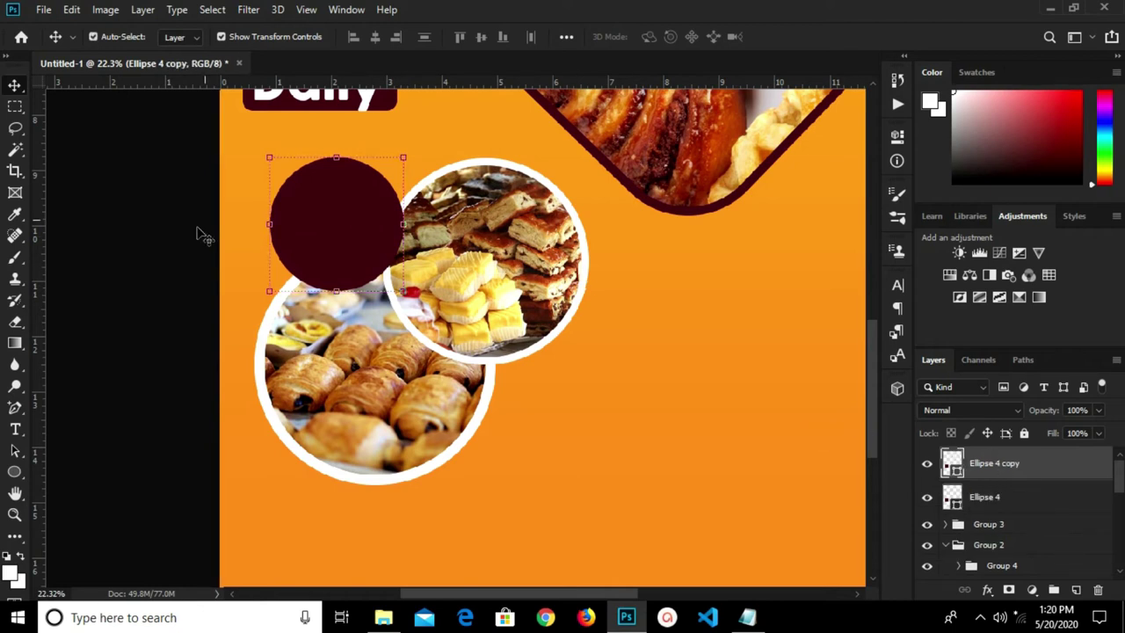
# - Scale the maroon circle copy down slightly and give it a white outline
pyautogui.moveTo(402, 159); pyautogui.dragTo(394, 166)
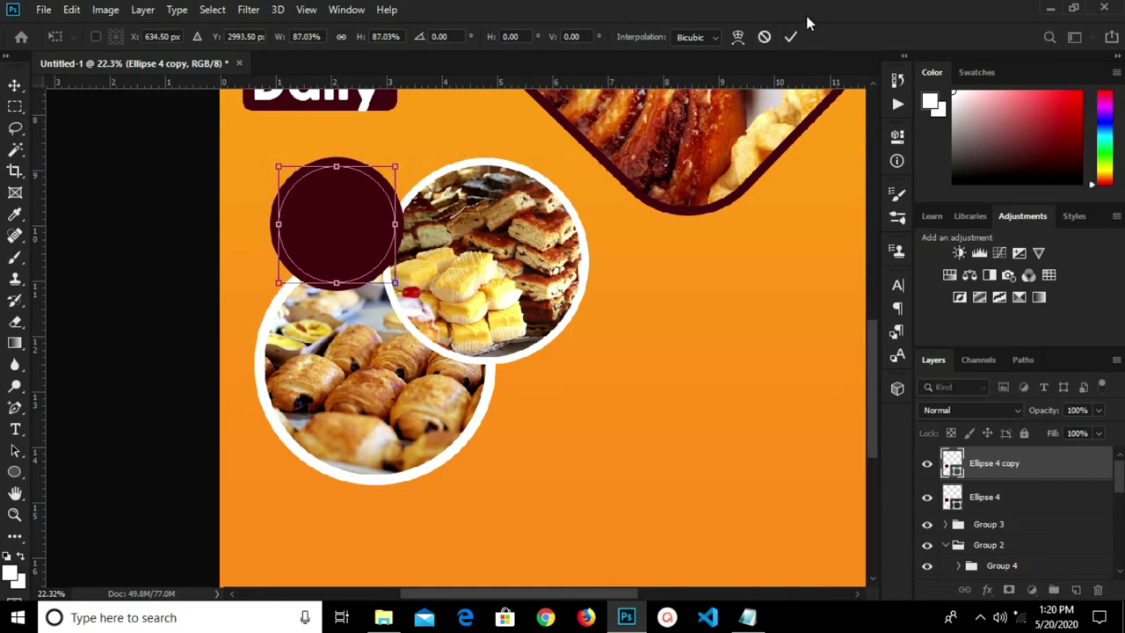
pyautogui.click(794, 37)
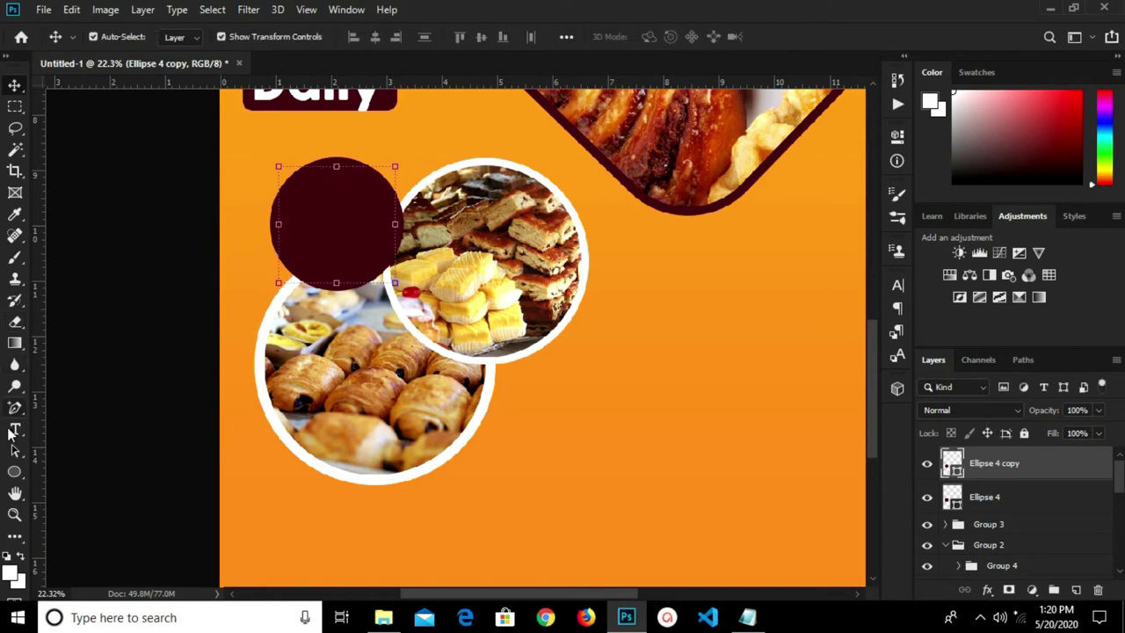
pyautogui.click(14, 472)
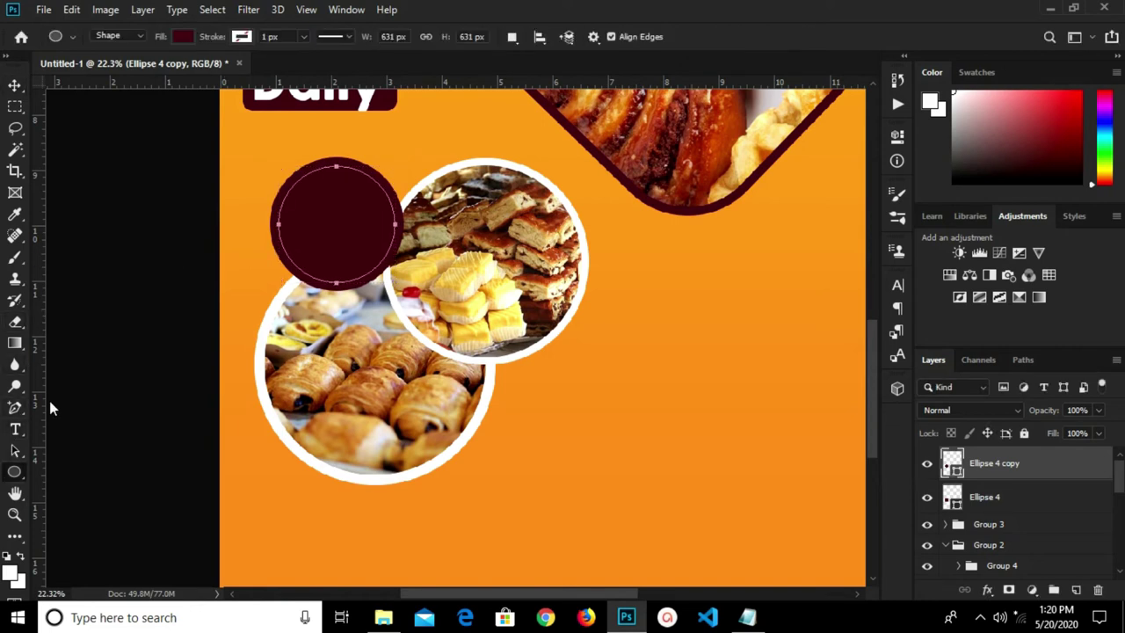
pyautogui.click(240, 37)
pyautogui.click(164, 123)
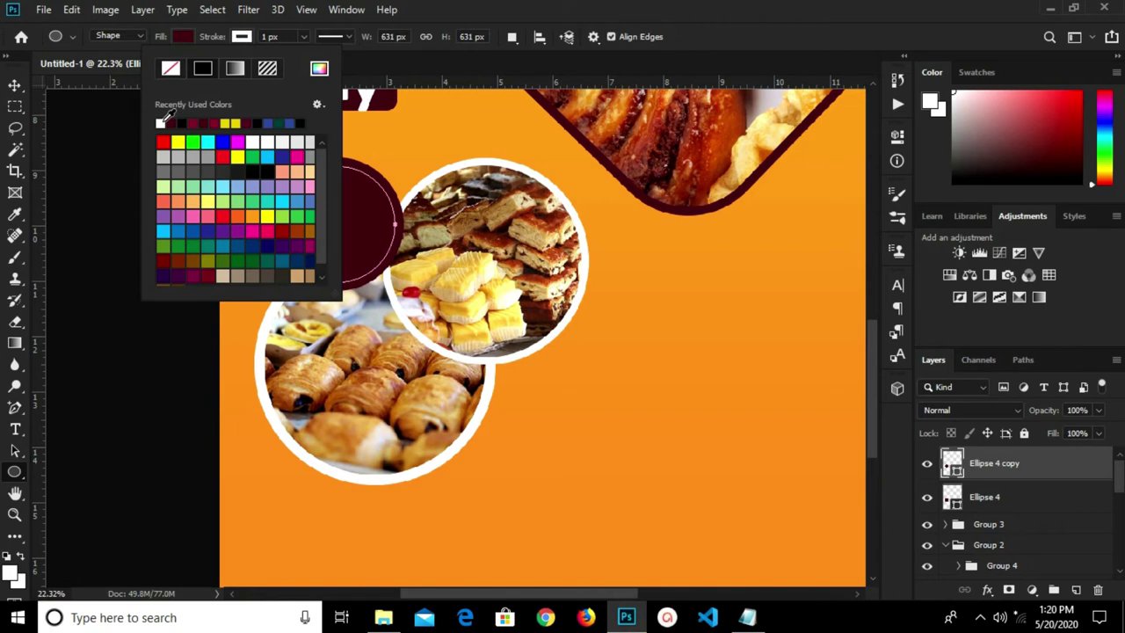
# - Thicken the copy's white outline to about 12.87 px and make it dotted
pyautogui.click(304, 37)
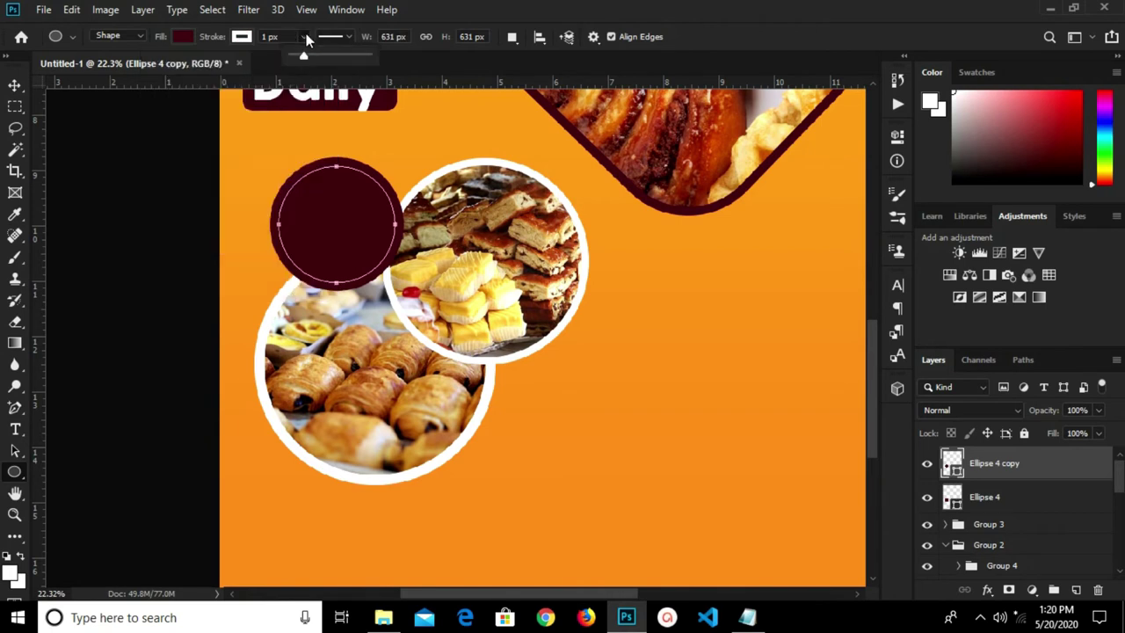
pyautogui.moveTo(303, 53); pyautogui.dragTo(307, 58)
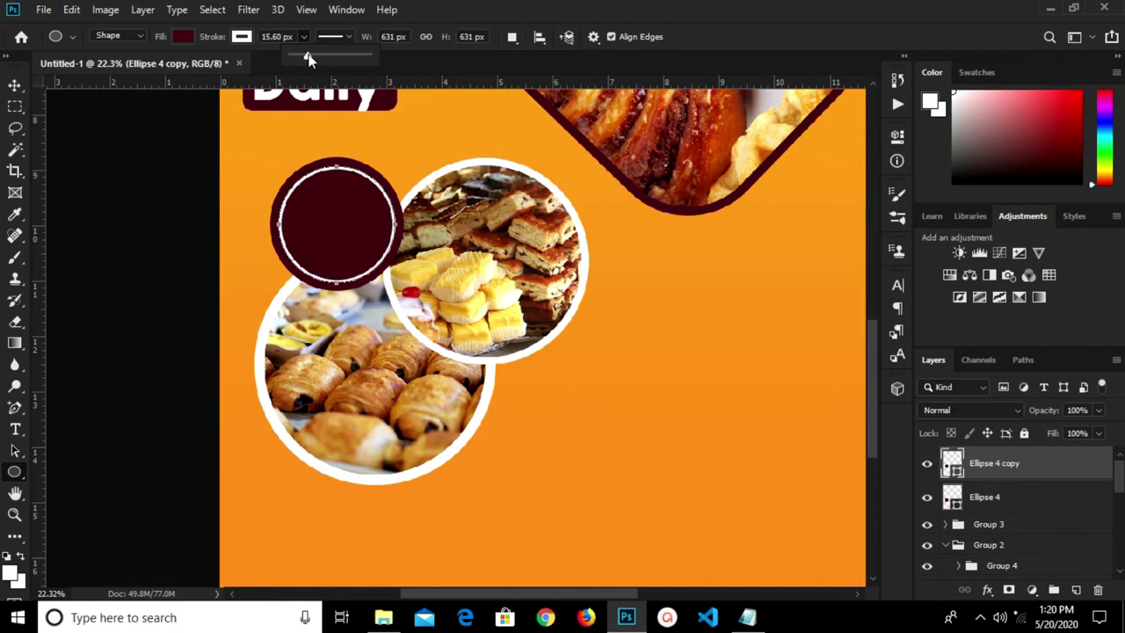
pyautogui.click(345, 36)
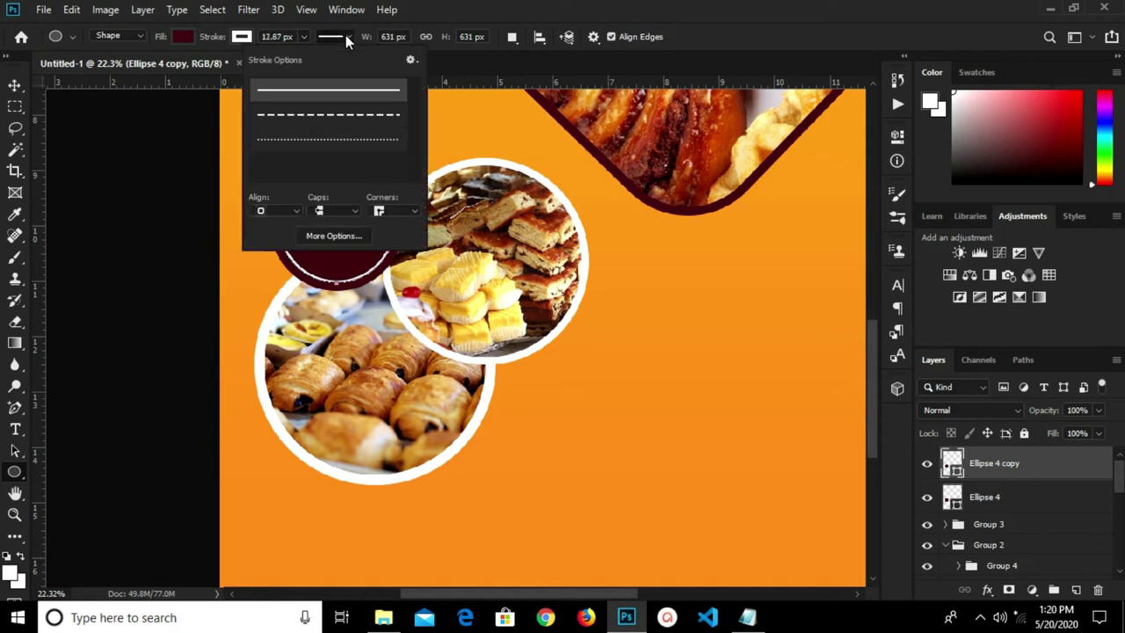
pyautogui.click(326, 140)
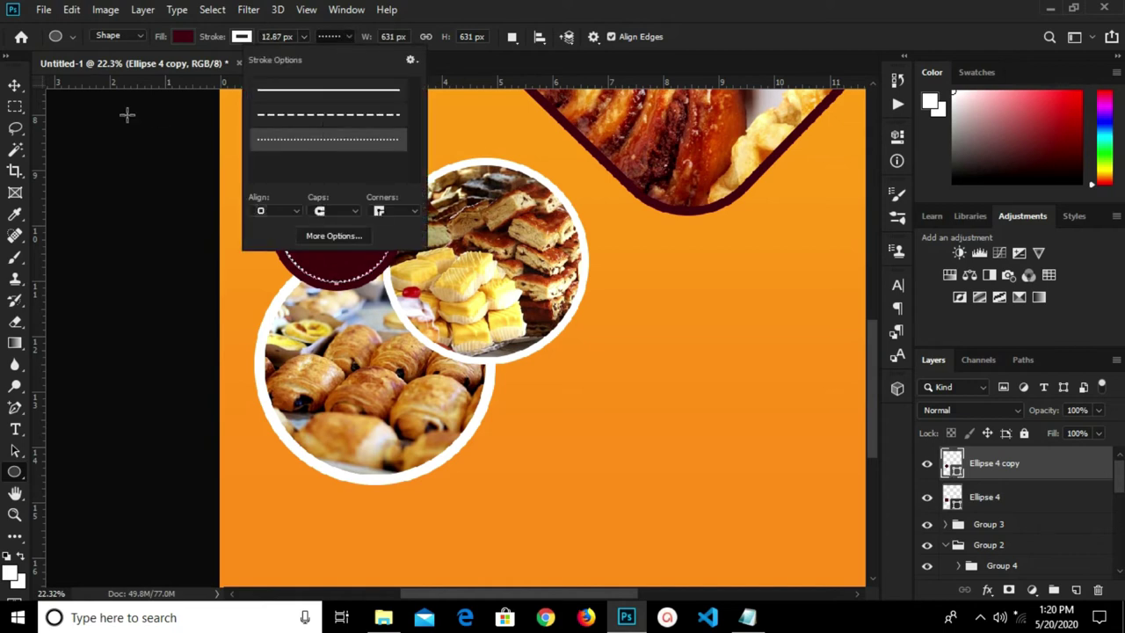
pyautogui.click(13, 86)
pyautogui.click(103, 181)
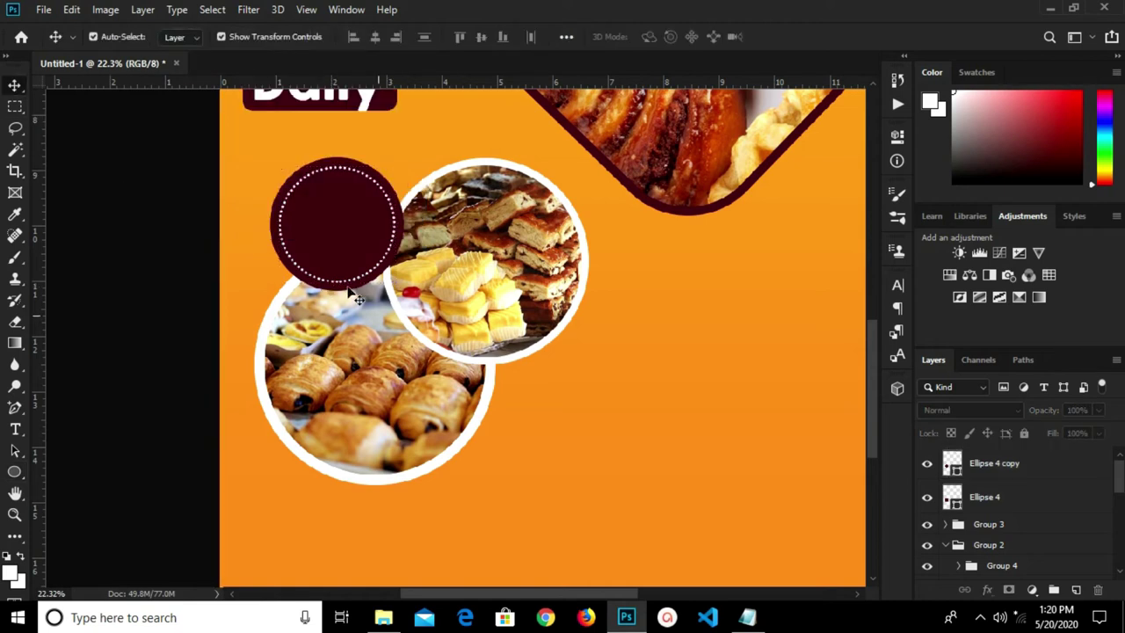
pyautogui.click(748, 618)
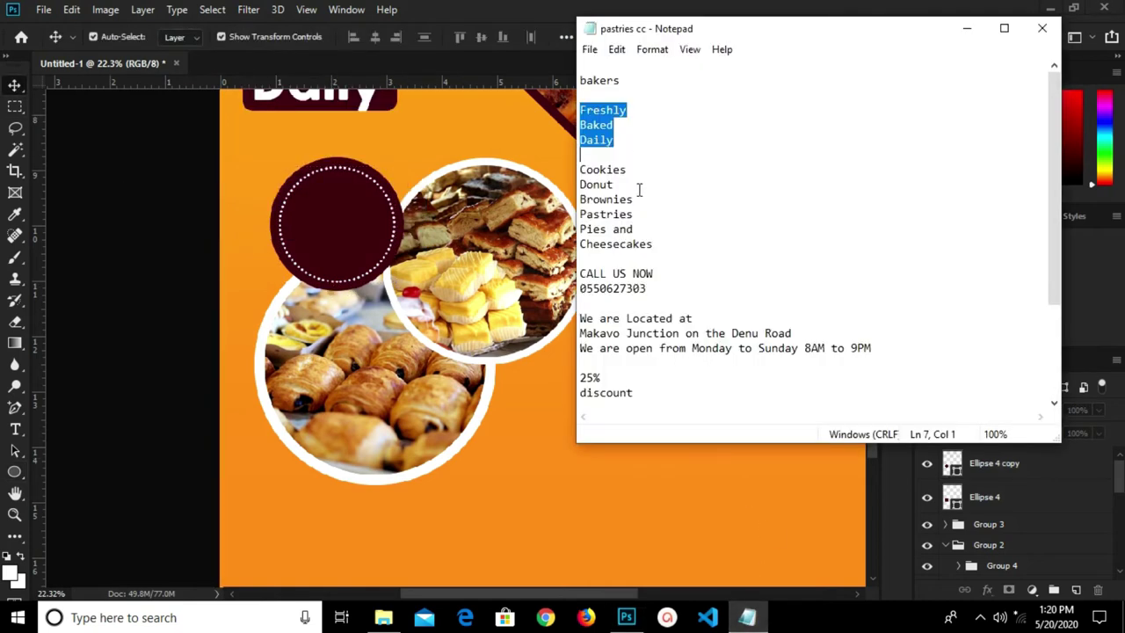
# - Copy the '25% discount' lines from the pastries notes in Notepad
pyautogui.scroll(-3, 639, 190)
pyautogui.moveTo(612, 245); pyautogui.dragTo(642, 263)
pyautogui.click(620, 258)
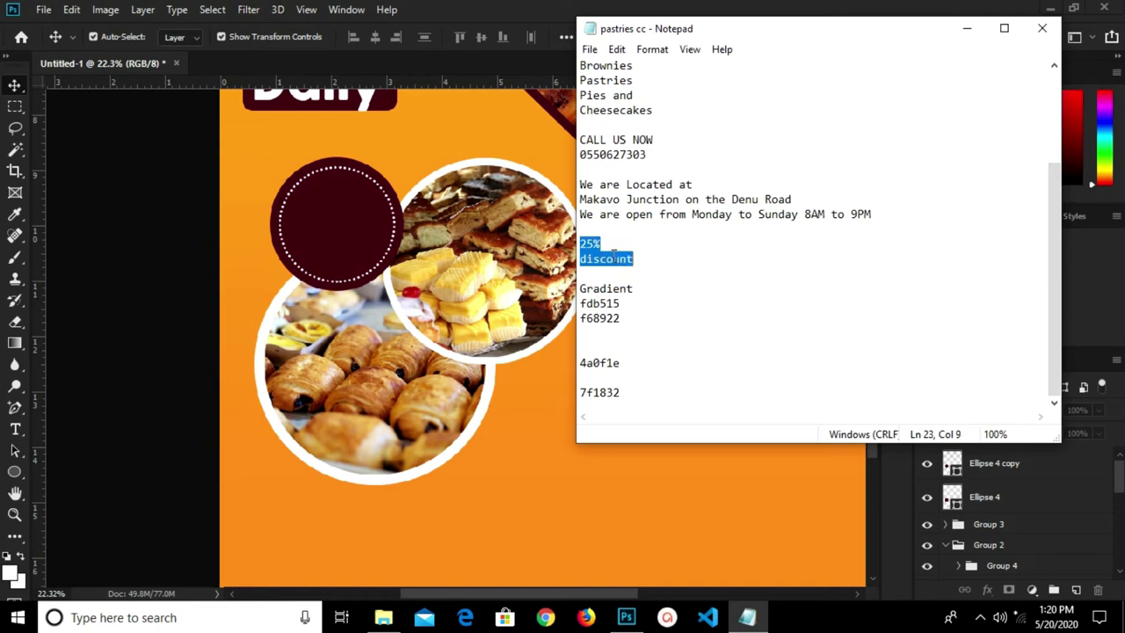
pyautogui.rightClick(612, 255)
pyautogui.click(652, 309)
pyautogui.click(520, 439)
# - Paste the discount wording as a text layer and delete the 25% line, leaving 'discount'
pyautogui.press('t')
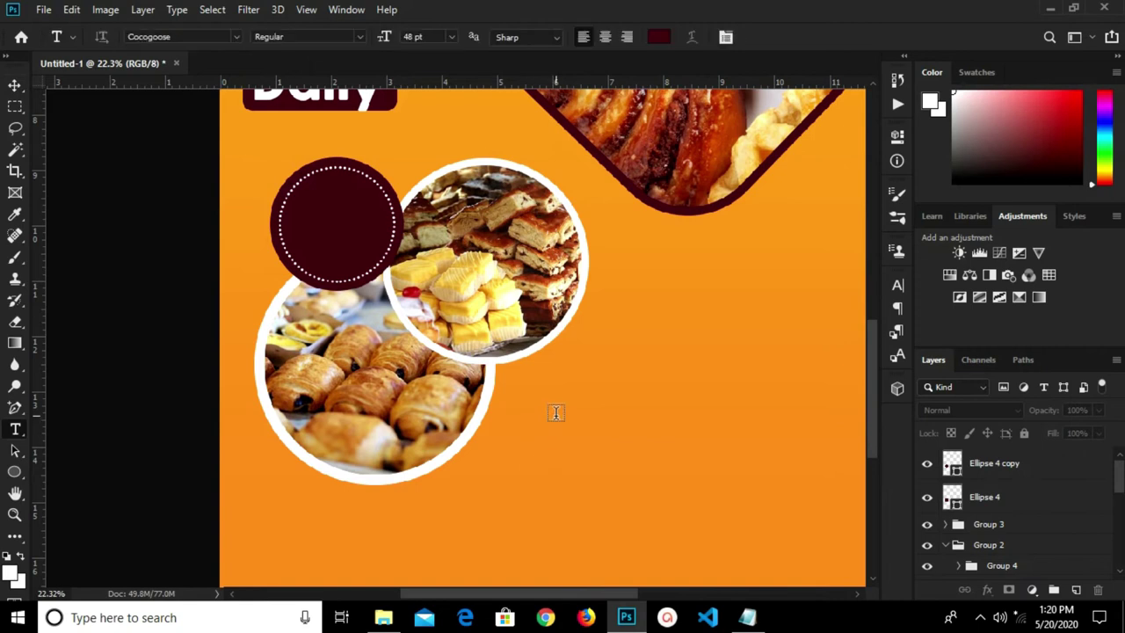
pyautogui.click(555, 413)
pyautogui.hotkey('ctrl', 'v')
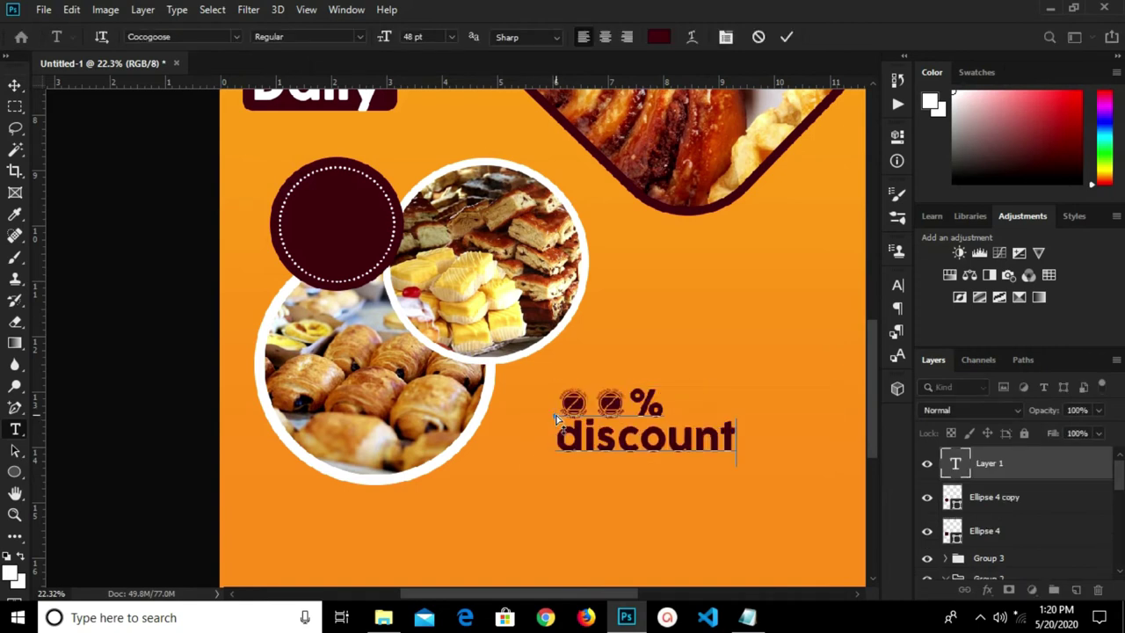
pyautogui.click(788, 42)
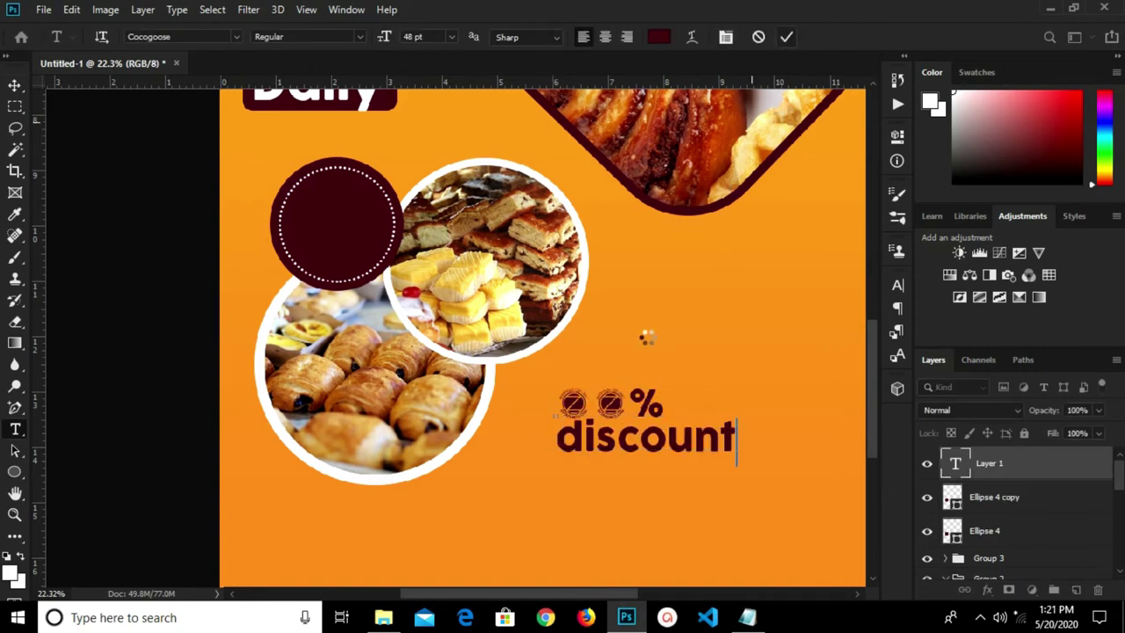
pyautogui.moveTo(559, 400); pyautogui.dragTo(660, 397)
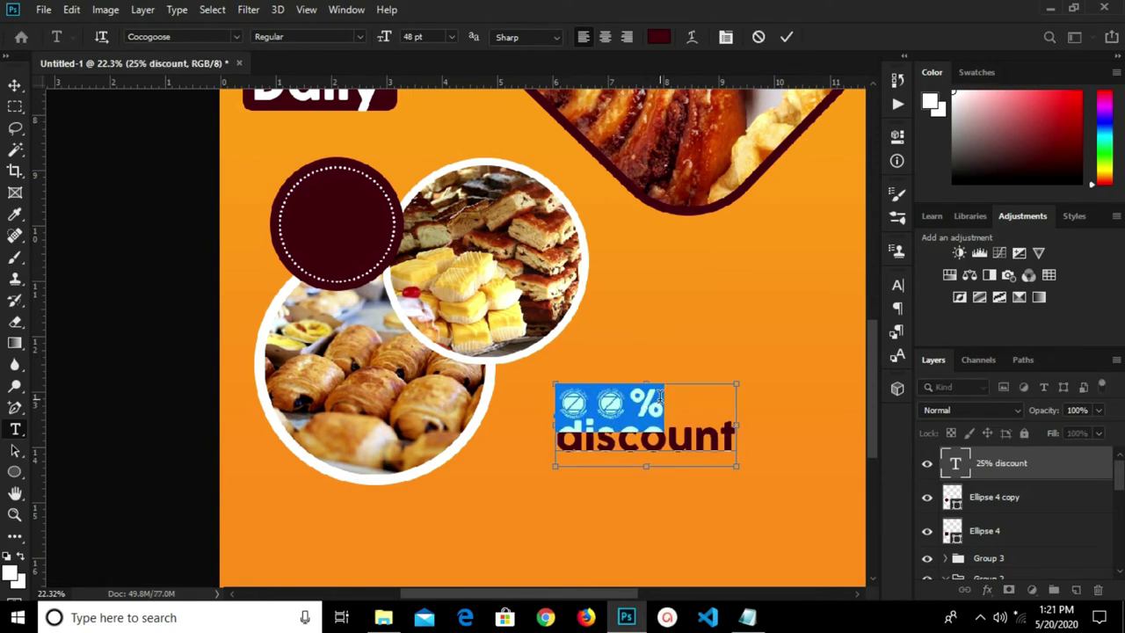
pyautogui.press('BackSpace')
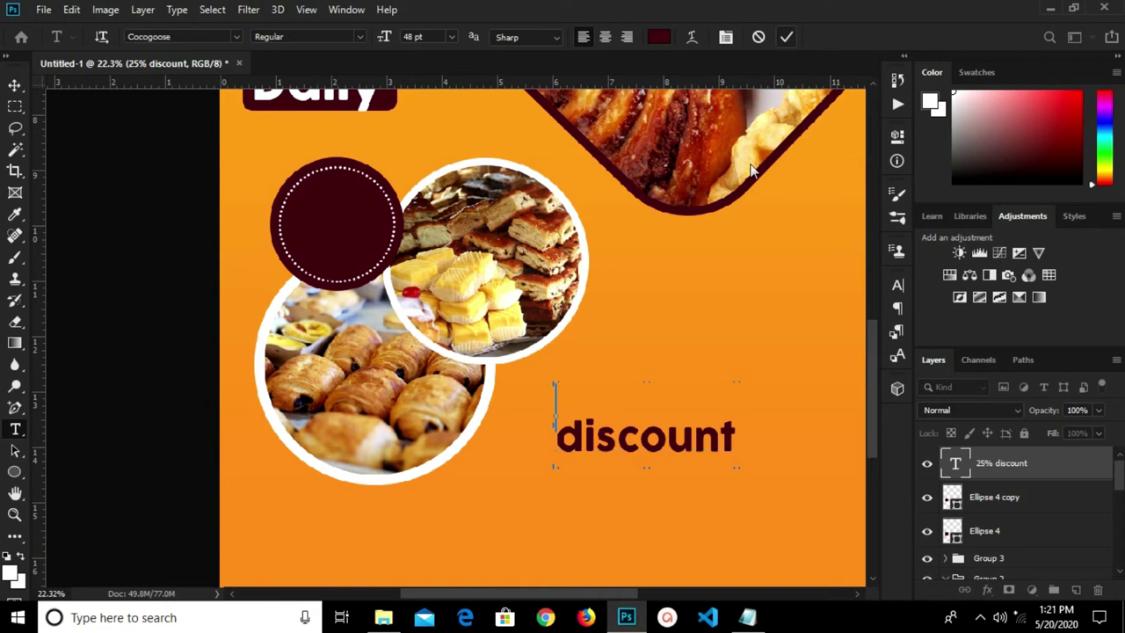
pyautogui.click(655, 291)
# - Add a separate maroon text layer reading '25%' above 'discount'
pyautogui.click(654, 283)
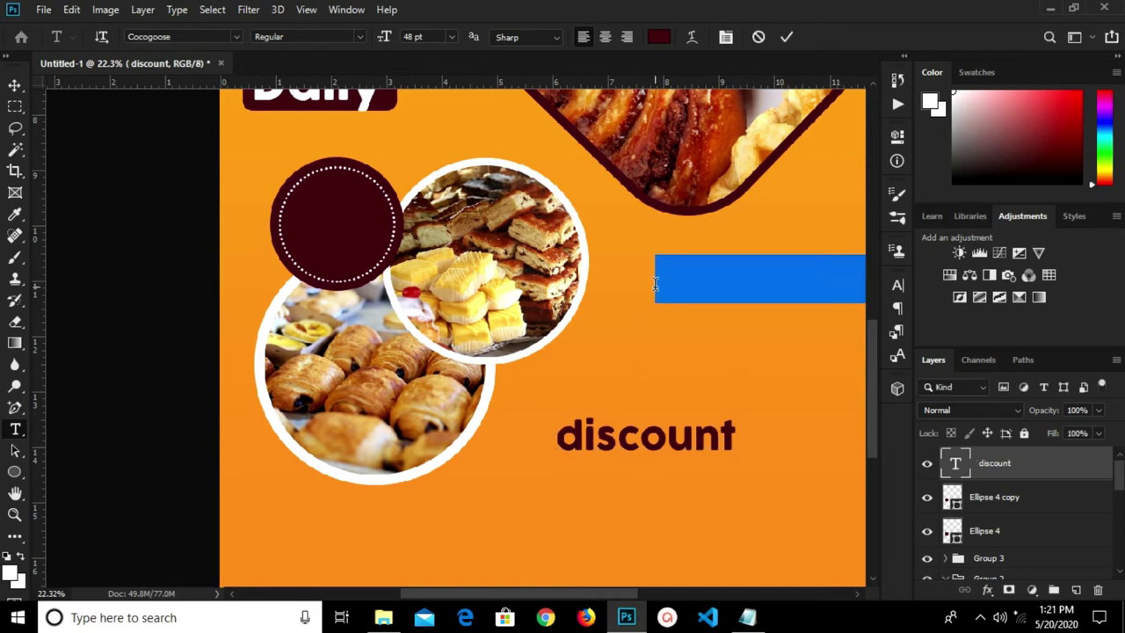
pyautogui.press('BackSpace')
pyautogui.write('00%')
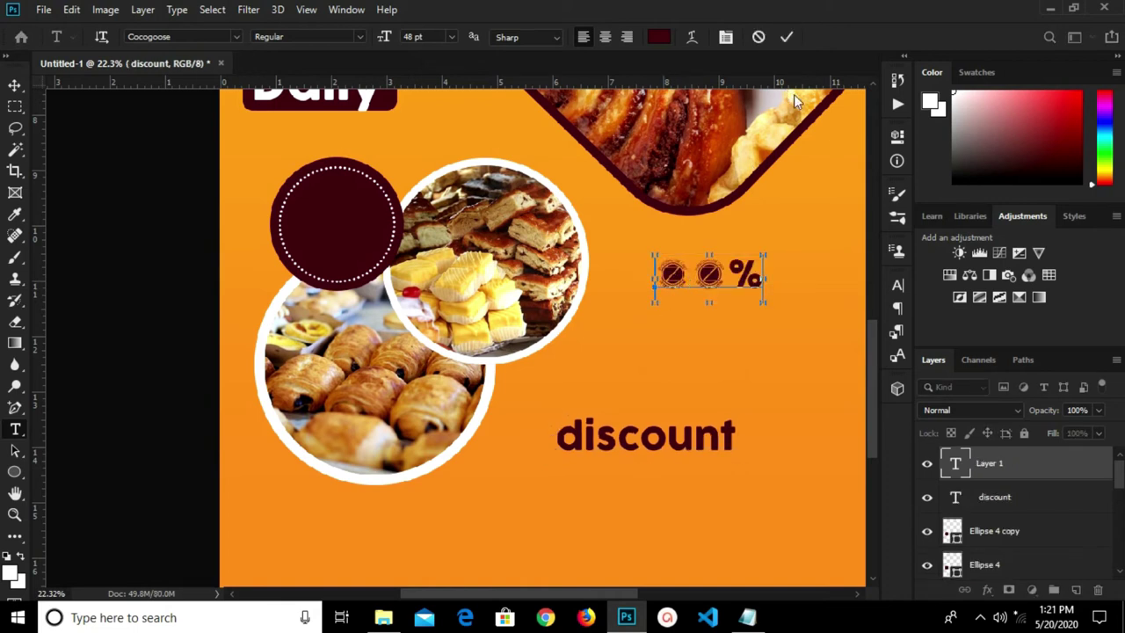
pyautogui.click(787, 37)
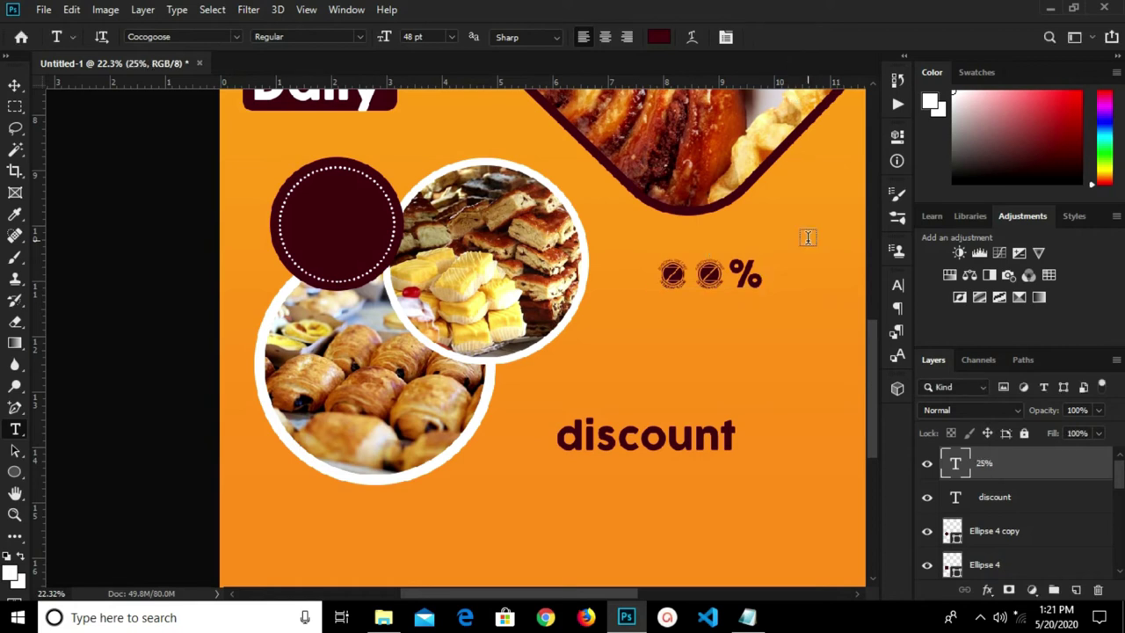
pyautogui.click(896, 286)
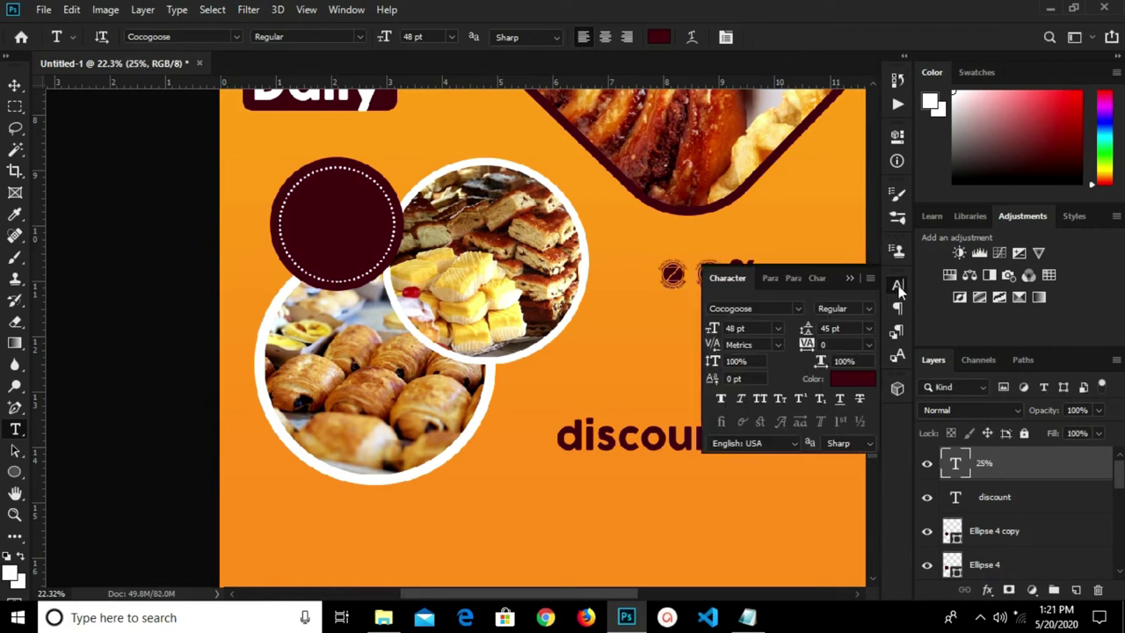
# - Change the 25% text's font to Accidental Presidency
pyautogui.click(770, 308)
pyautogui.write('a')
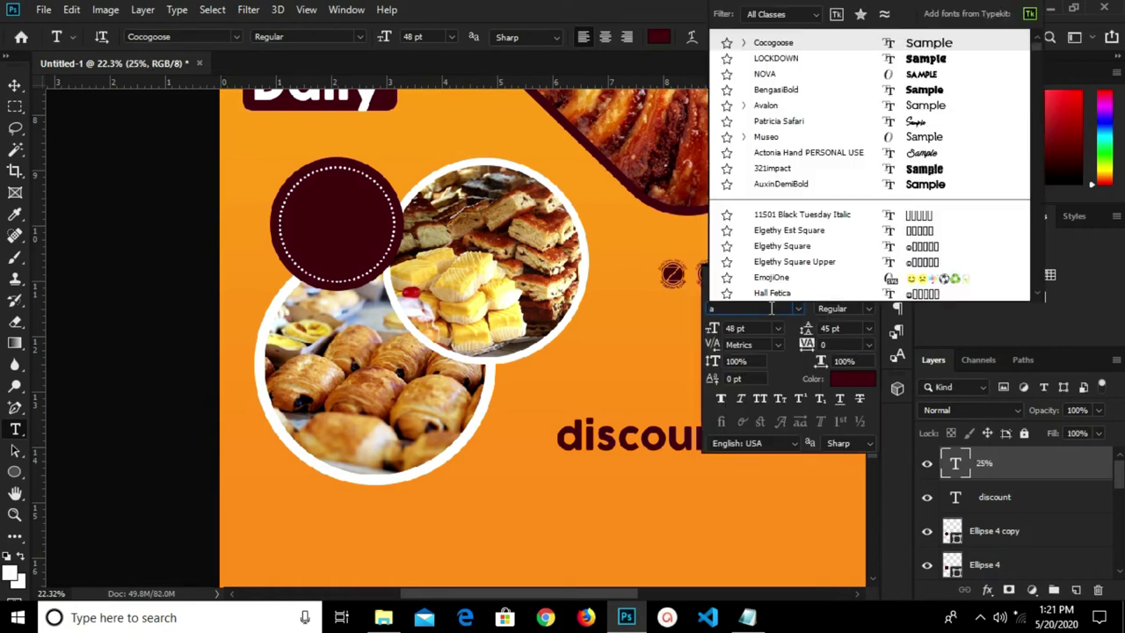
pyautogui.write('c')
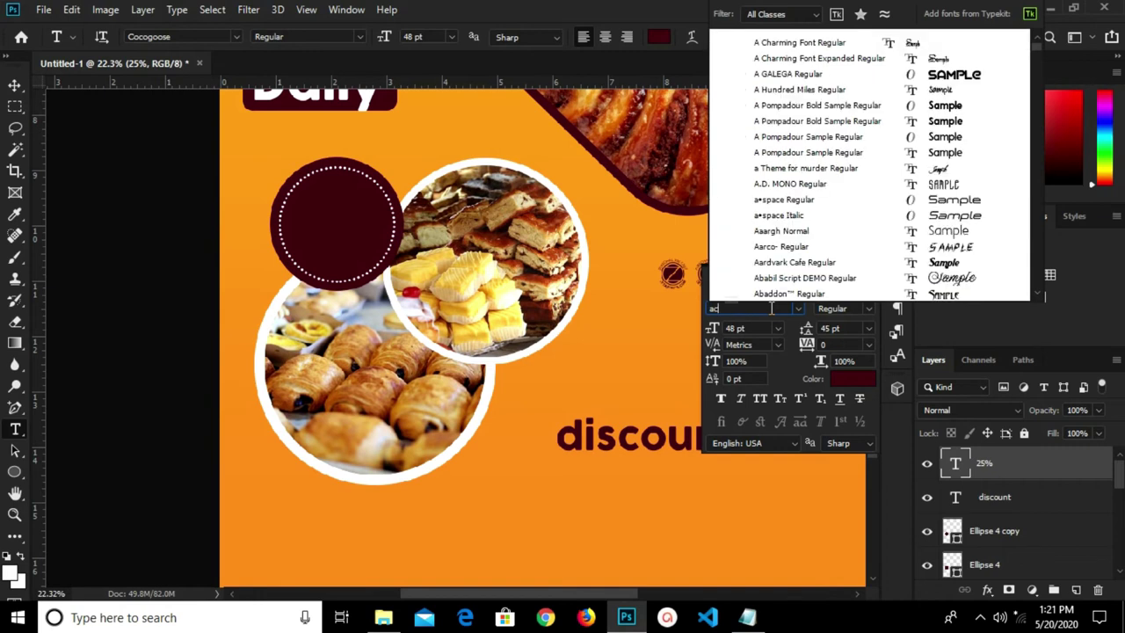
pyautogui.write('cidental Preside...')
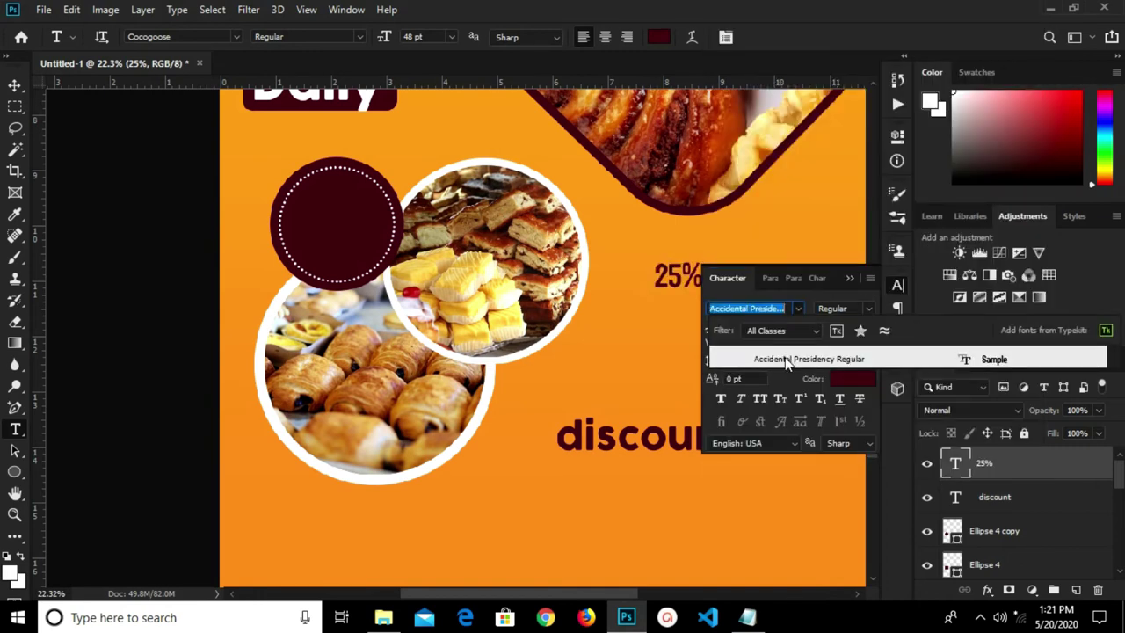
pyautogui.click(782, 357)
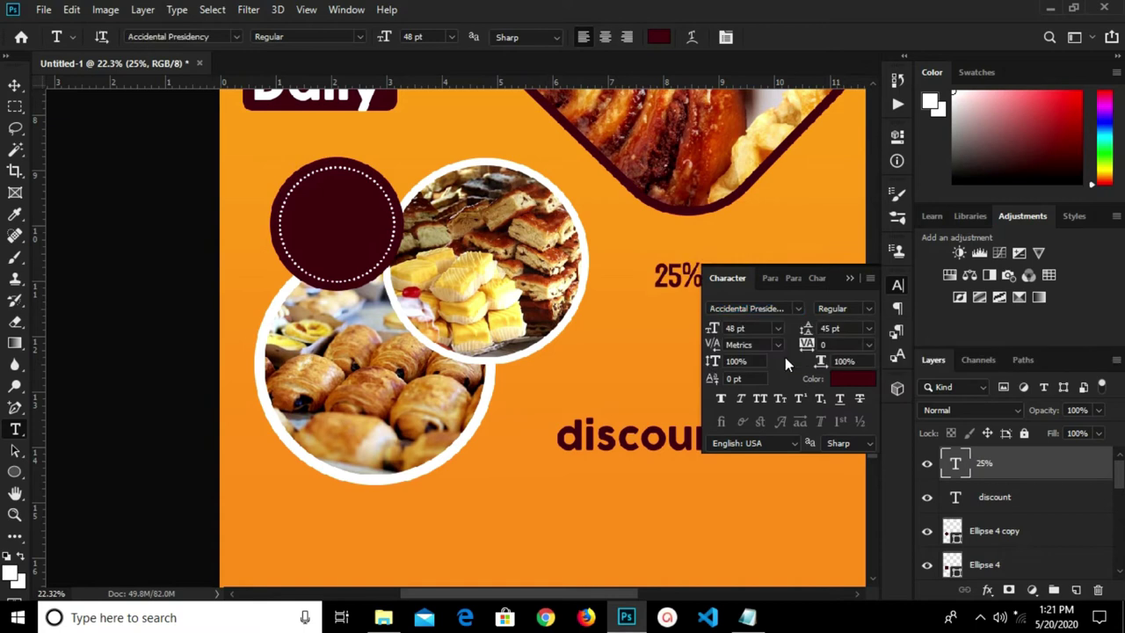
pyautogui.click(850, 278)
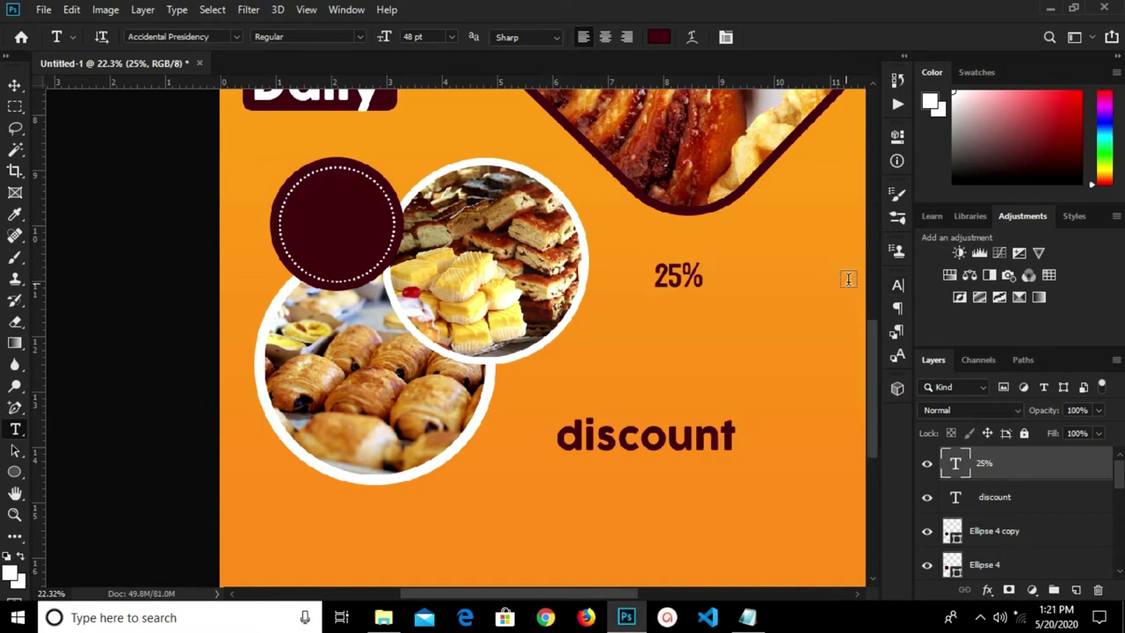
pyautogui.press('v')
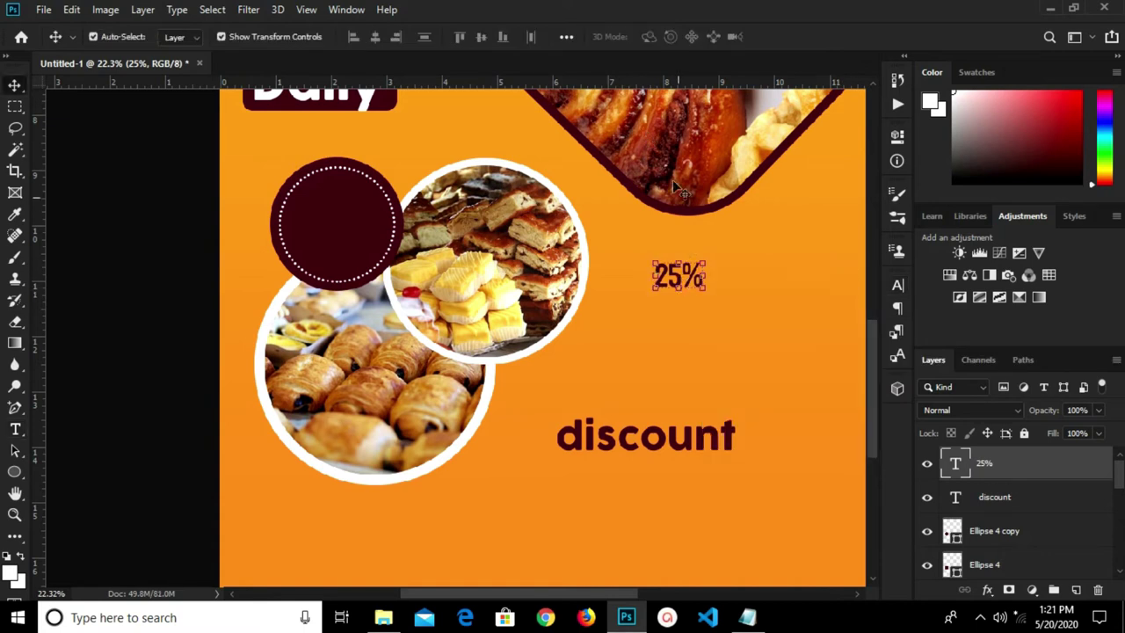
pyautogui.click(894, 288)
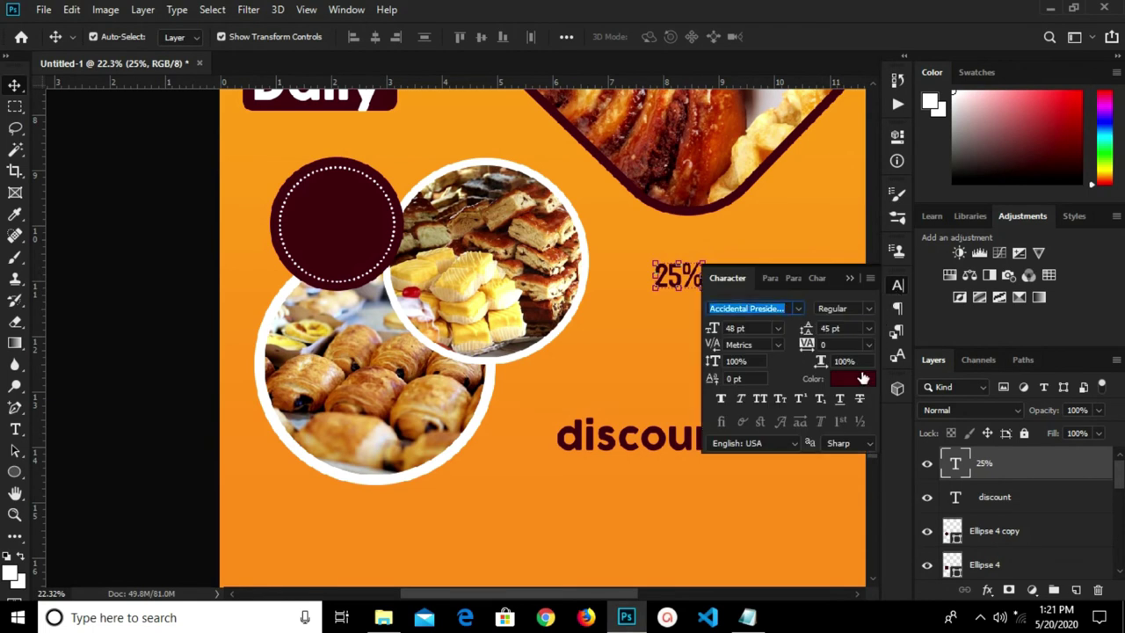
# - Colour the 25% text white (#ffffff) and move it onto the maroon circle
pyautogui.click(861, 376)
pyautogui.write('ffffff')
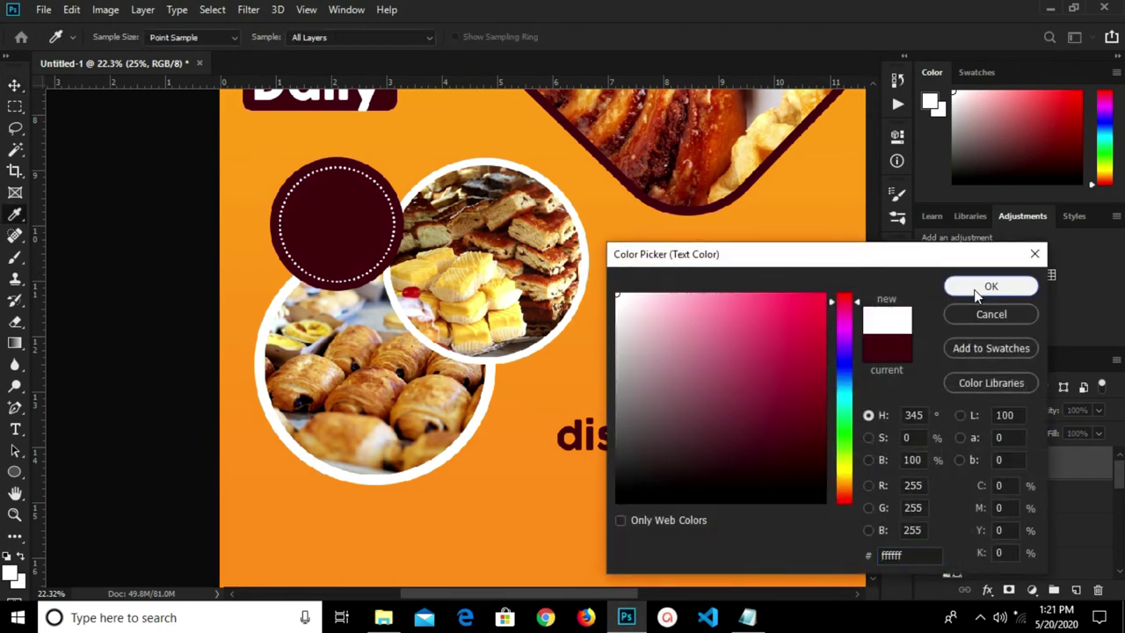
pyautogui.click(991, 286)
pyautogui.click(850, 279)
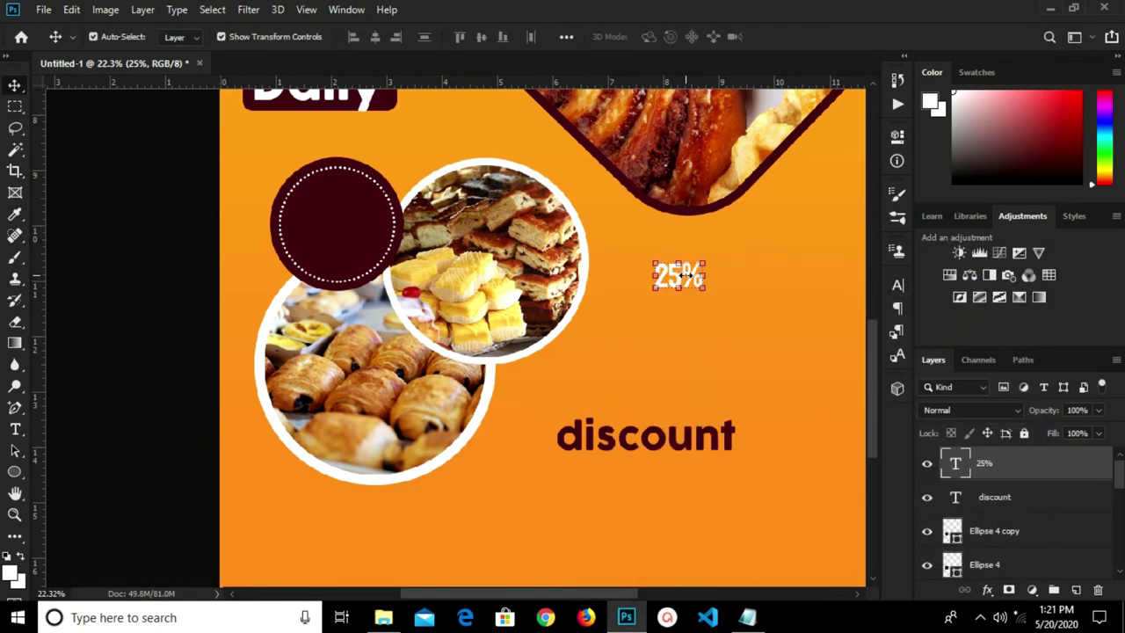
pyautogui.moveTo(684, 278); pyautogui.dragTo(341, 199)
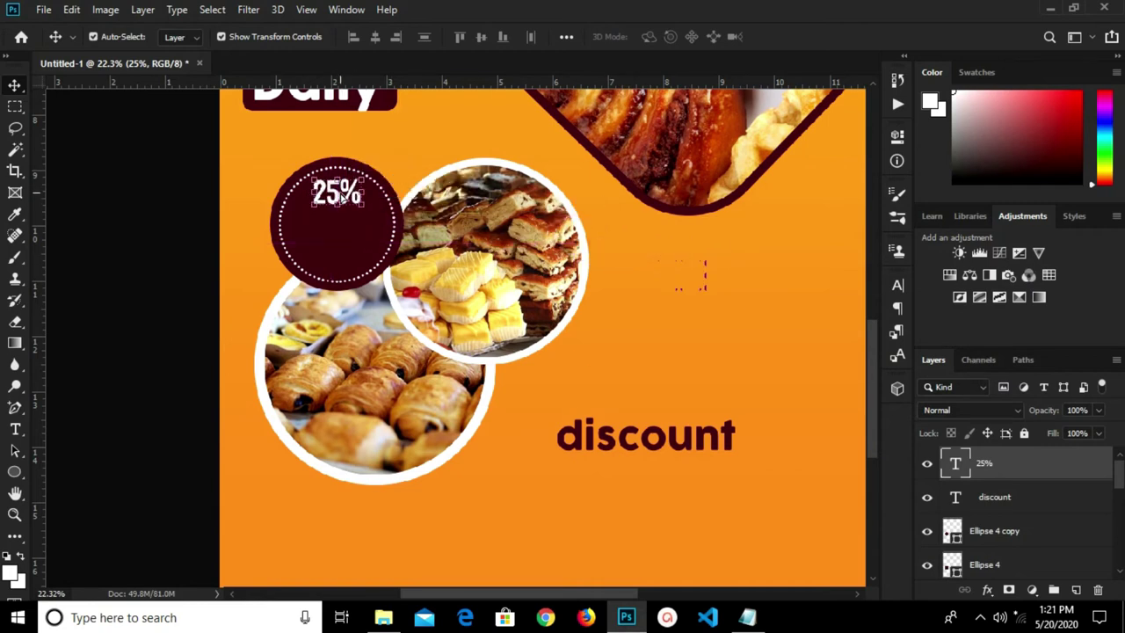
# - Enlarge the 25% text to 72 pt, then 90 pt, and centre it in the circle
pyautogui.click(889, 290)
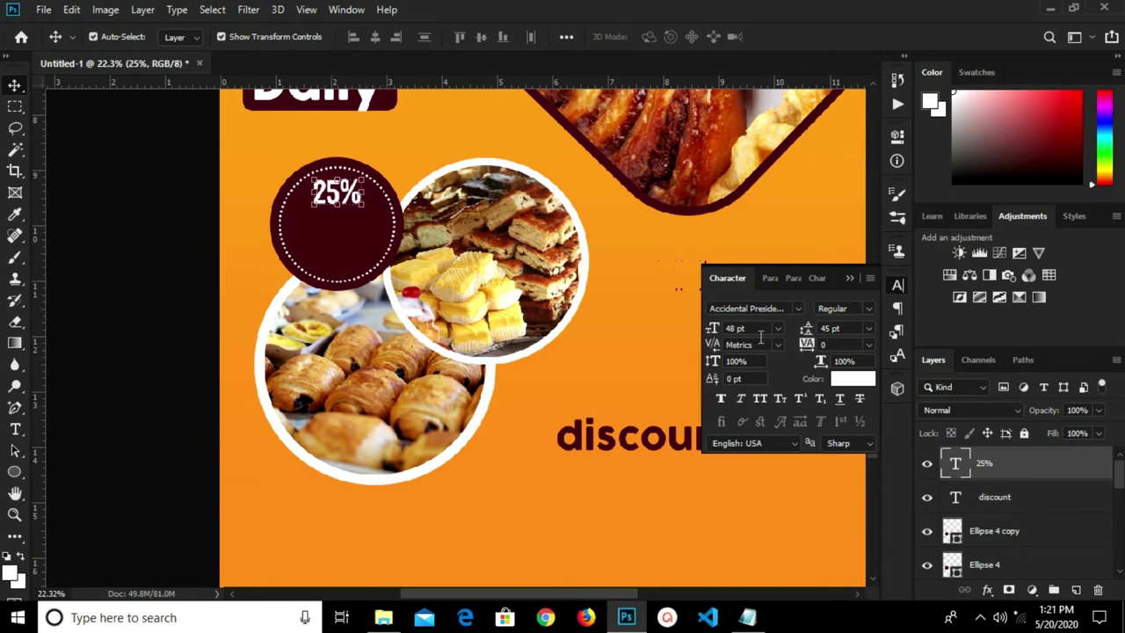
pyautogui.click(778, 328)
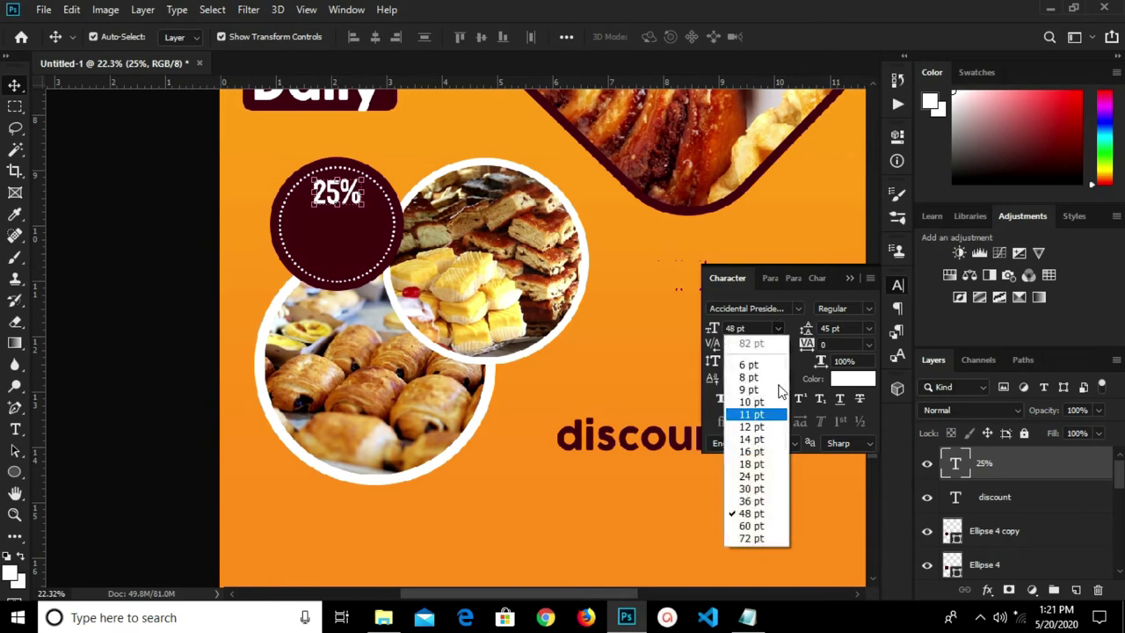
pyautogui.click(751, 539)
pyautogui.moveTo(336, 180); pyautogui.dragTo(325, 213)
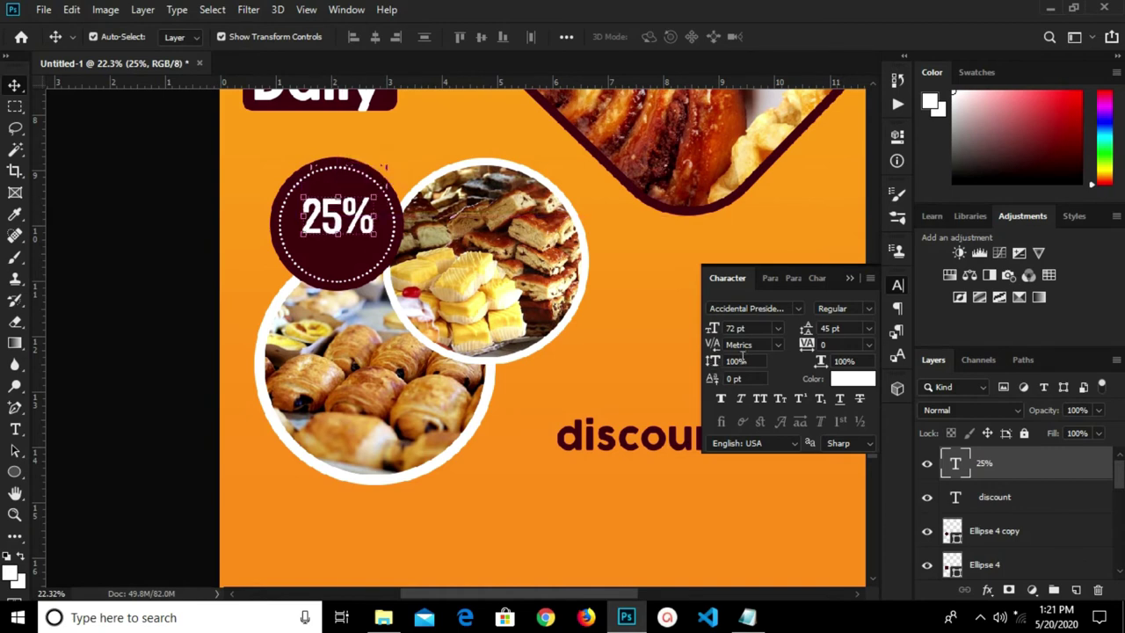
pyautogui.click(722, 328)
pyautogui.write('90')
pyautogui.press('Return')
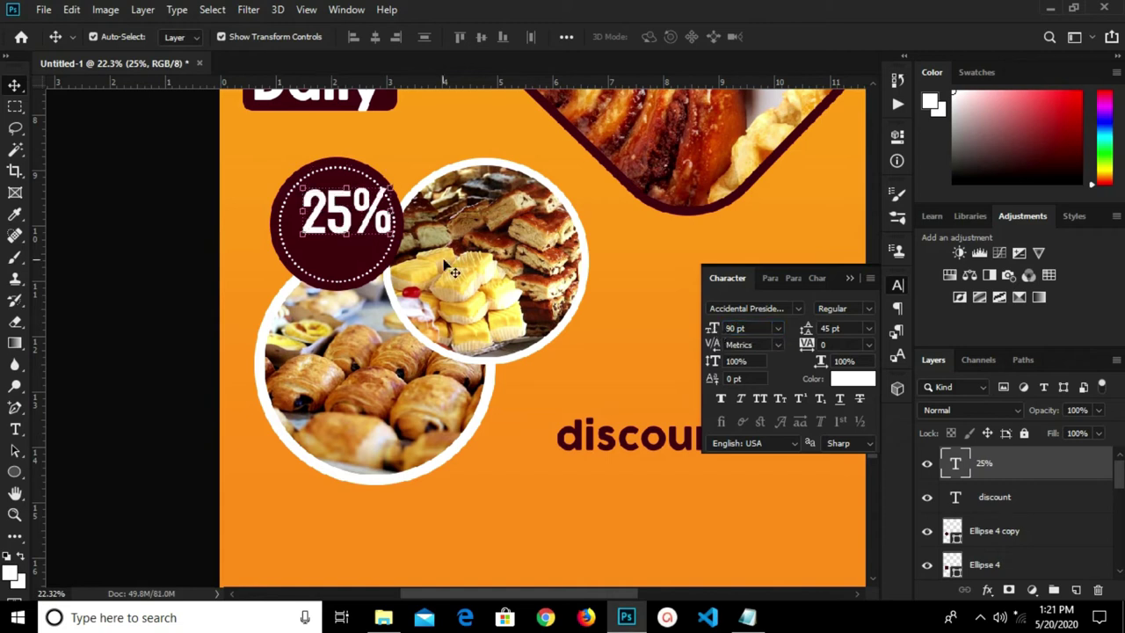
pyautogui.scroll(2, 311, 200)
pyautogui.moveTo(333, 222); pyautogui.dragTo(334, 226)
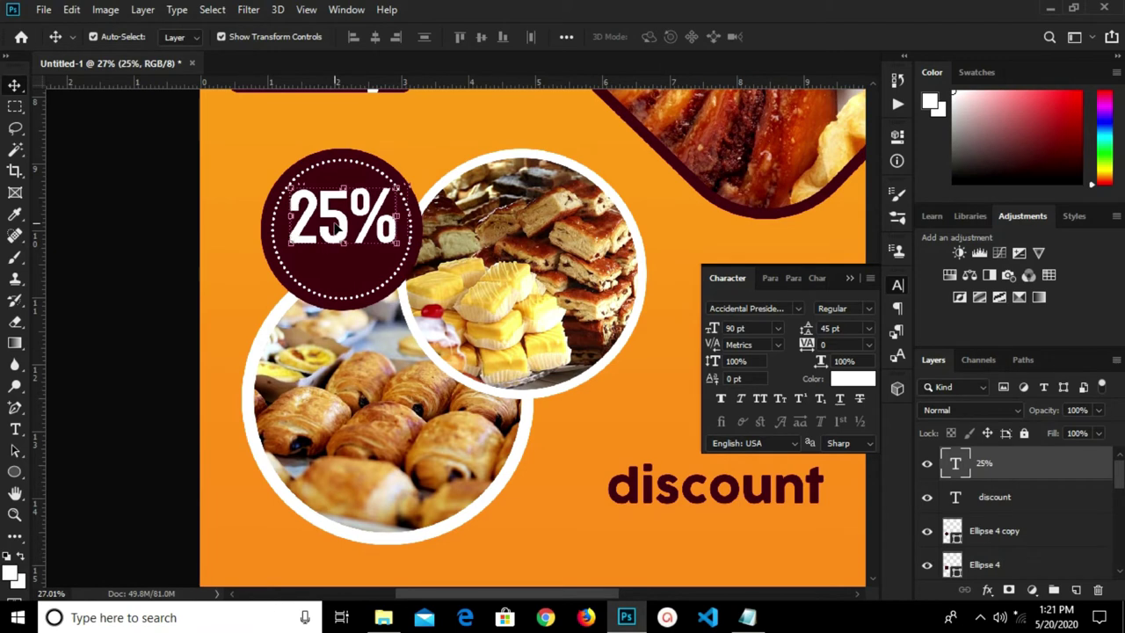
# - Make the discount text all caps, 30 pt and white
pyautogui.click(720, 501)
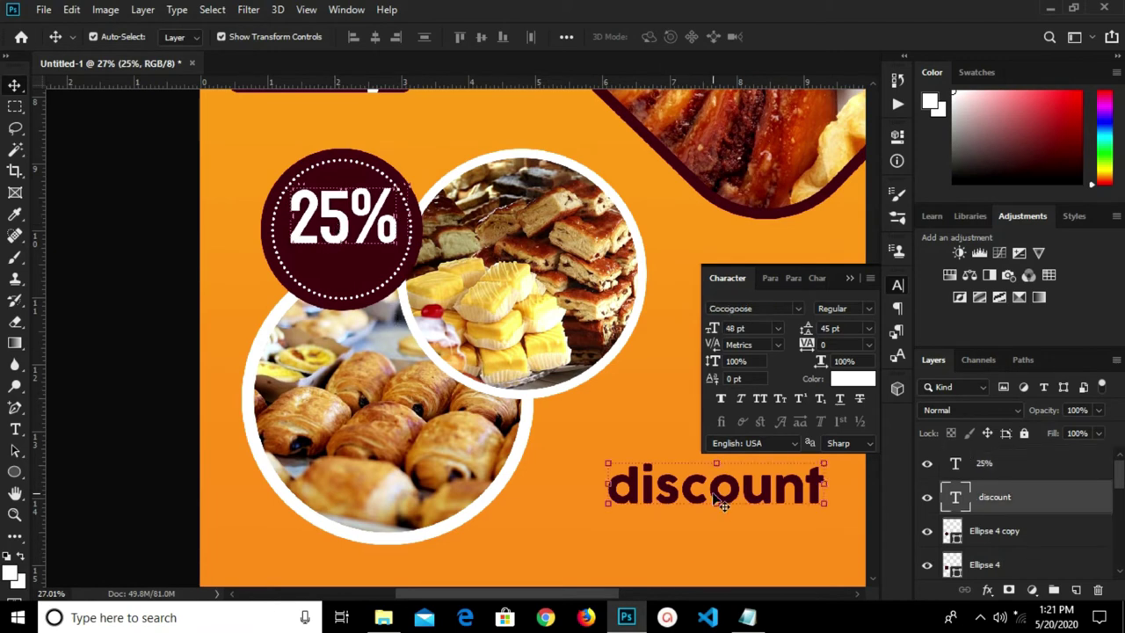
pyautogui.click(759, 399)
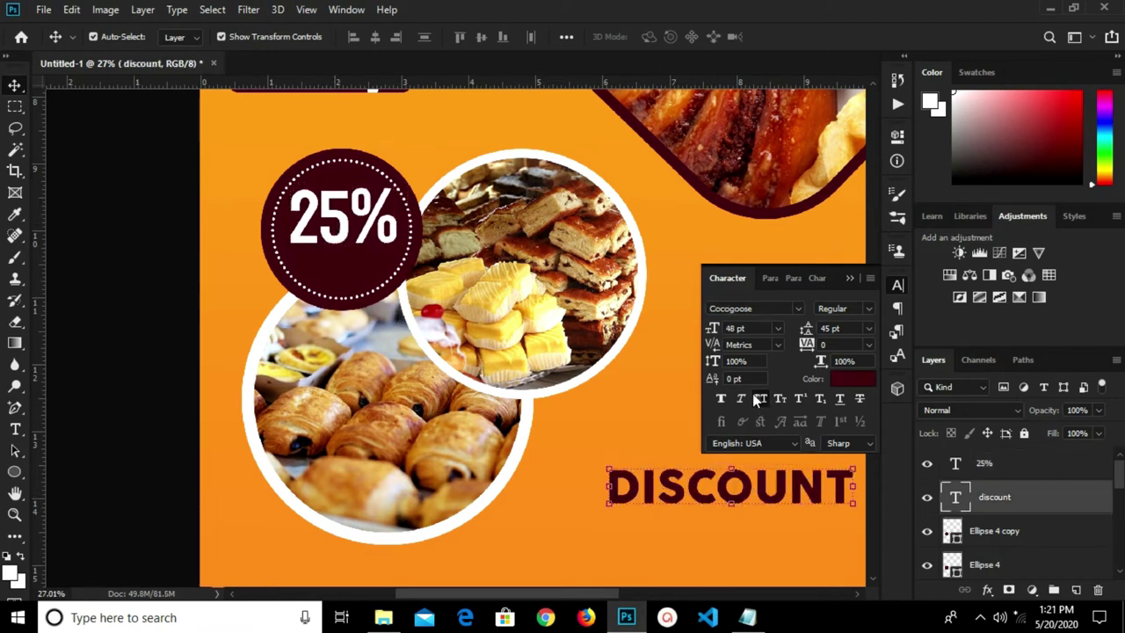
pyautogui.click(775, 330)
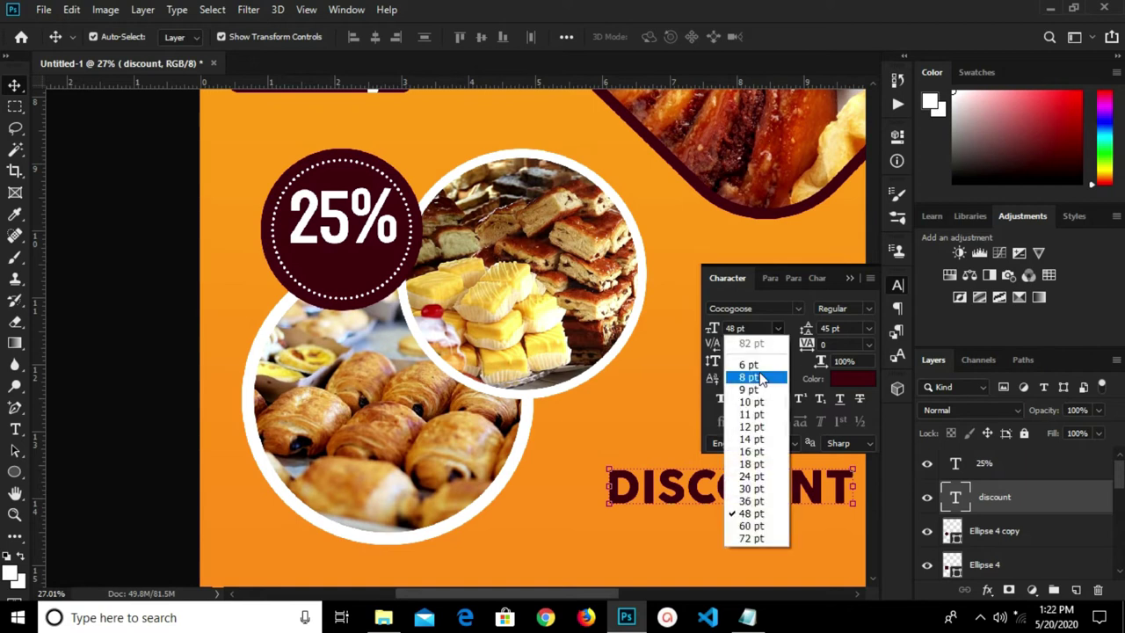
pyautogui.click(752, 492)
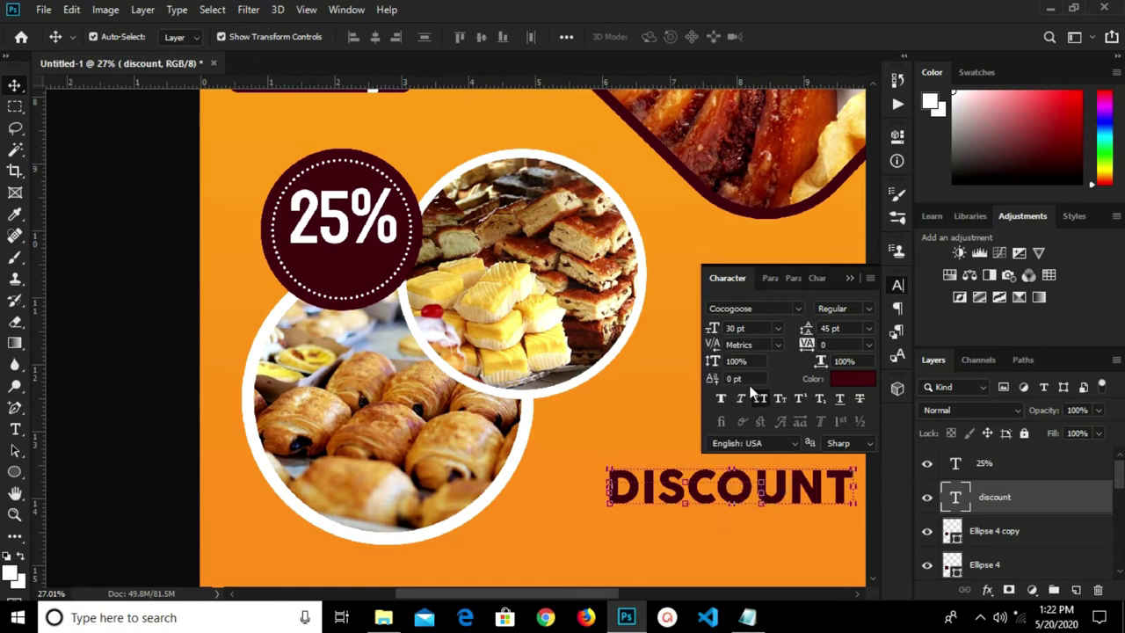
pyautogui.click(853, 380)
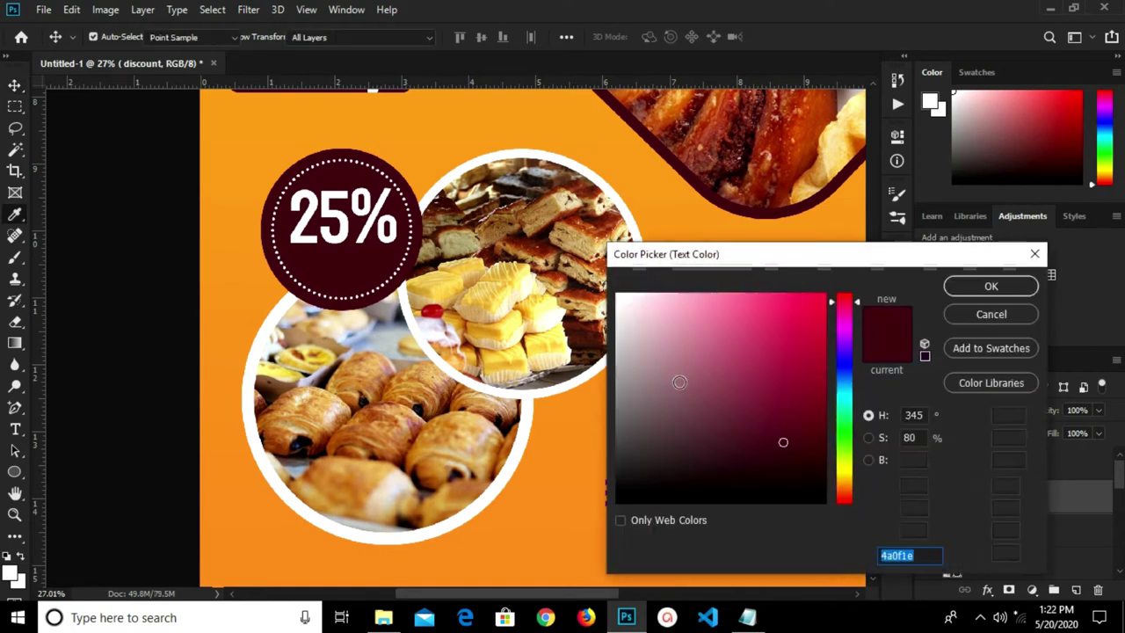
pyautogui.click(618, 294)
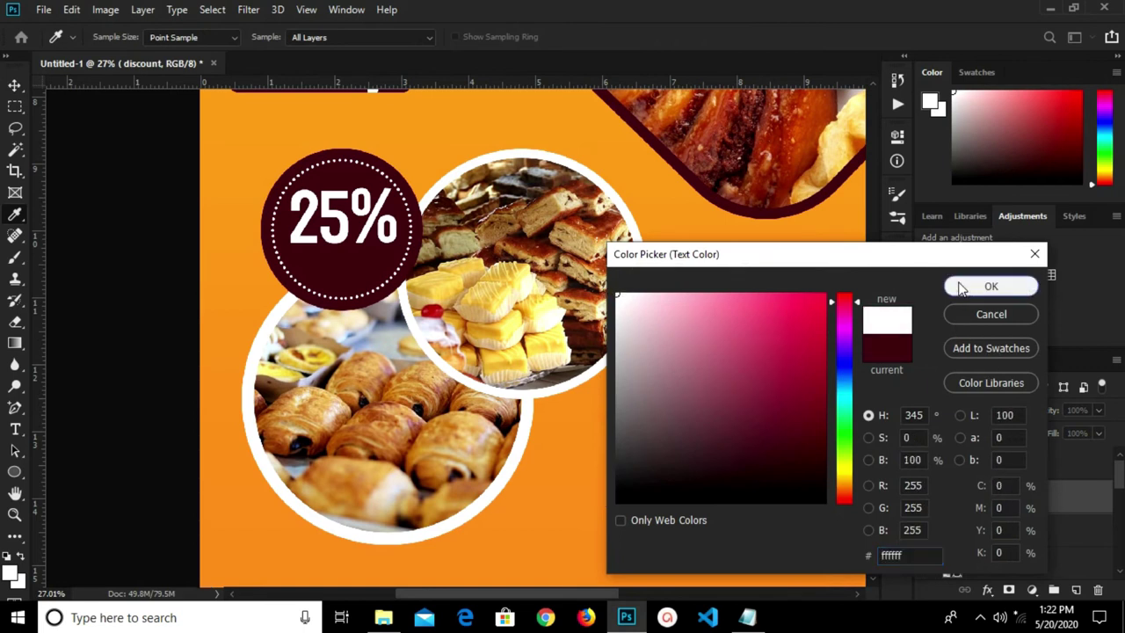
pyautogui.click(990, 286)
# - Move DISCOUNT under 25% in the circle and shrink it to 16 pt
pyautogui.moveTo(667, 498); pyautogui.dragTo(347, 274)
pyautogui.click(778, 328)
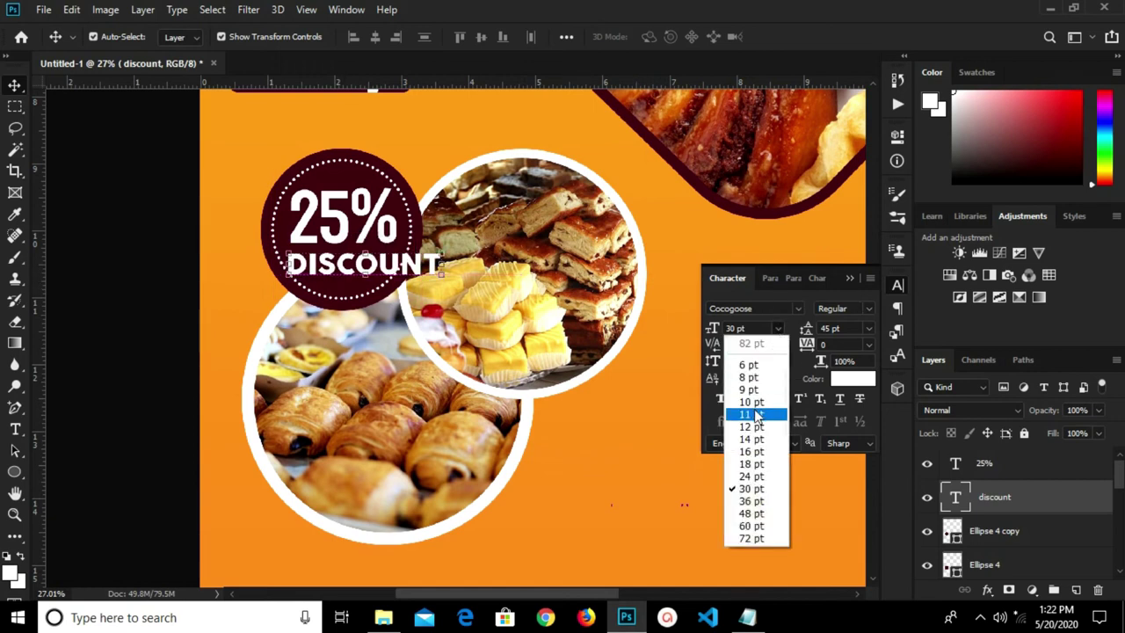
pyautogui.click(752, 453)
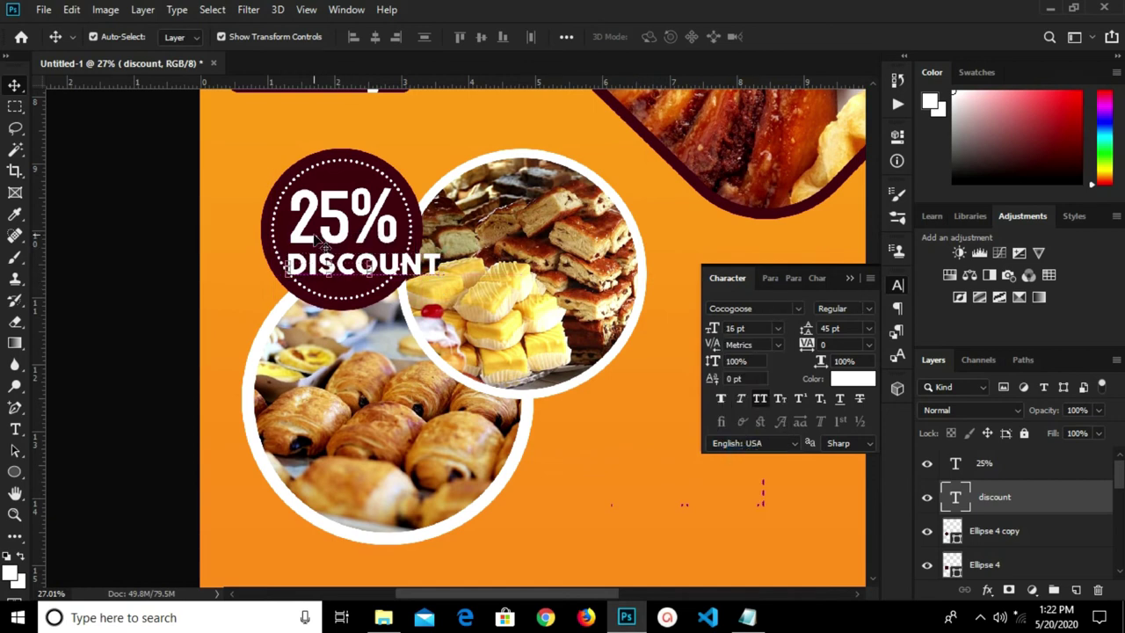
pyautogui.scroll(3, 316, 242)
# - Scale DISCOUNT up about 126% and place it just beneath 25%
pyautogui.moveTo(346, 280); pyautogui.dragTo(431, 275)
pyautogui.moveTo(438, 276); pyautogui.dragTo(439, 283)
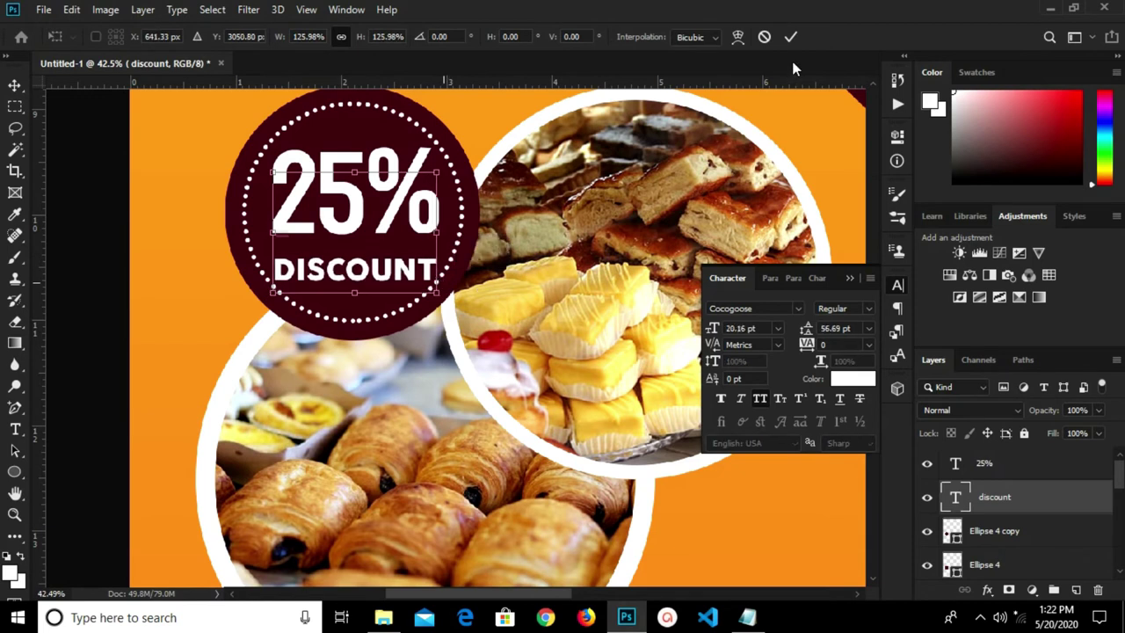
pyautogui.click(790, 37)
pyautogui.scroll(1, 354, 275)
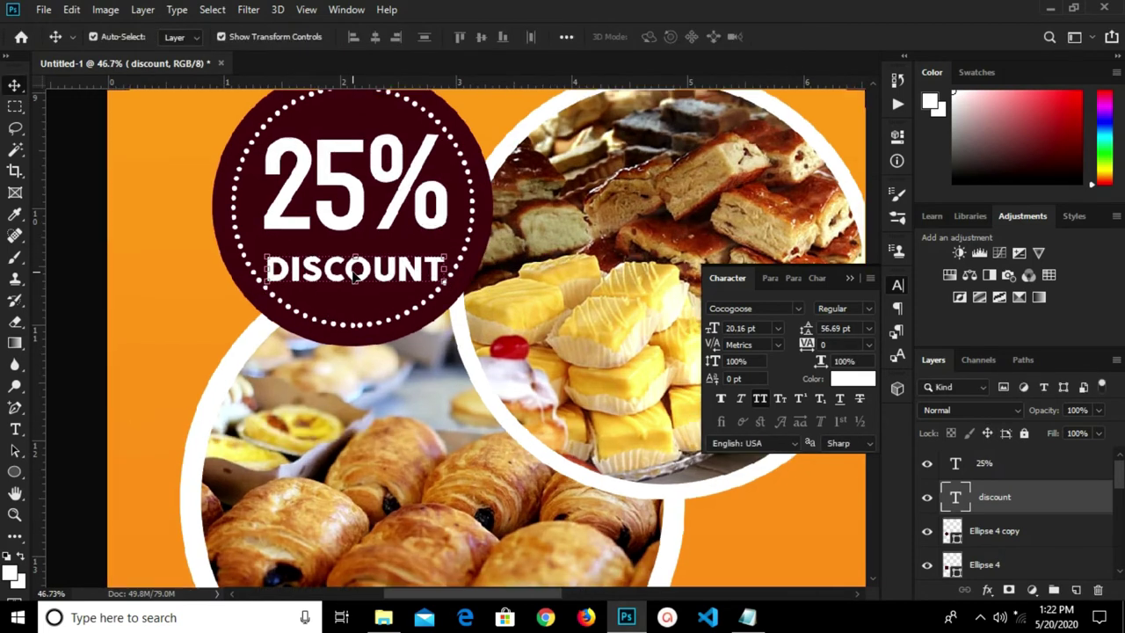
pyautogui.moveTo(354, 275); pyautogui.dragTo(355, 259)
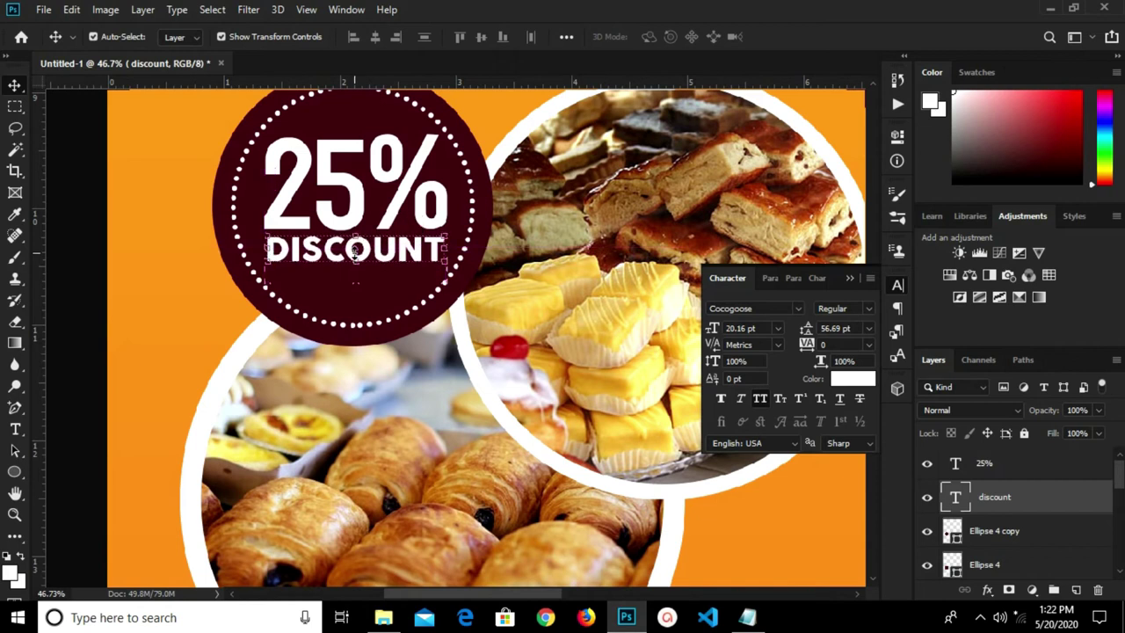
pyautogui.click(97, 290)
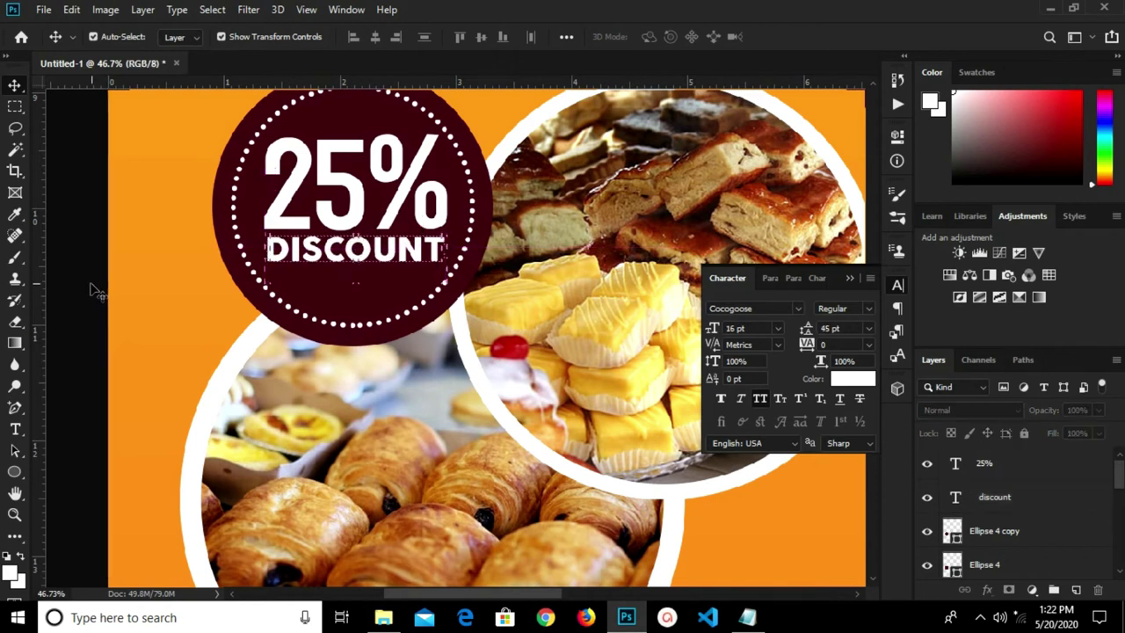
pyautogui.click(14, 475)
# - Choose the Rectangle Tool and set its fill colour to white
pyautogui.click(60, 472)
pyautogui.click(14, 472)
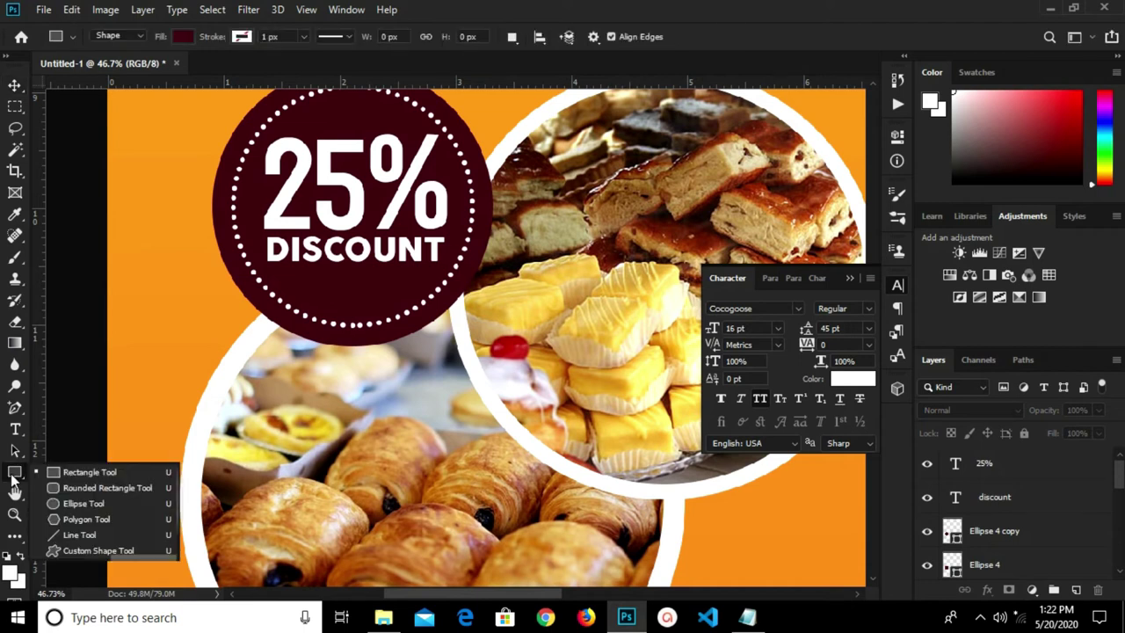
pyautogui.click(71, 471)
pyautogui.scroll(1, 307, 264)
pyautogui.scroll(1, 307, 264)
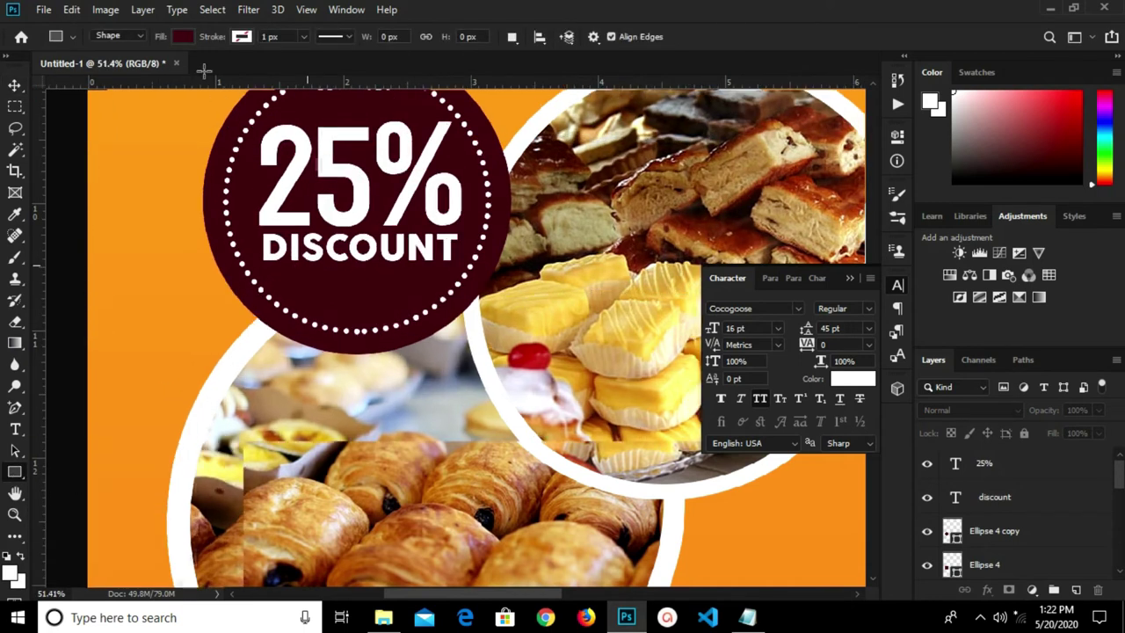
pyautogui.click(183, 36)
pyautogui.click(103, 122)
pyautogui.press('Return')
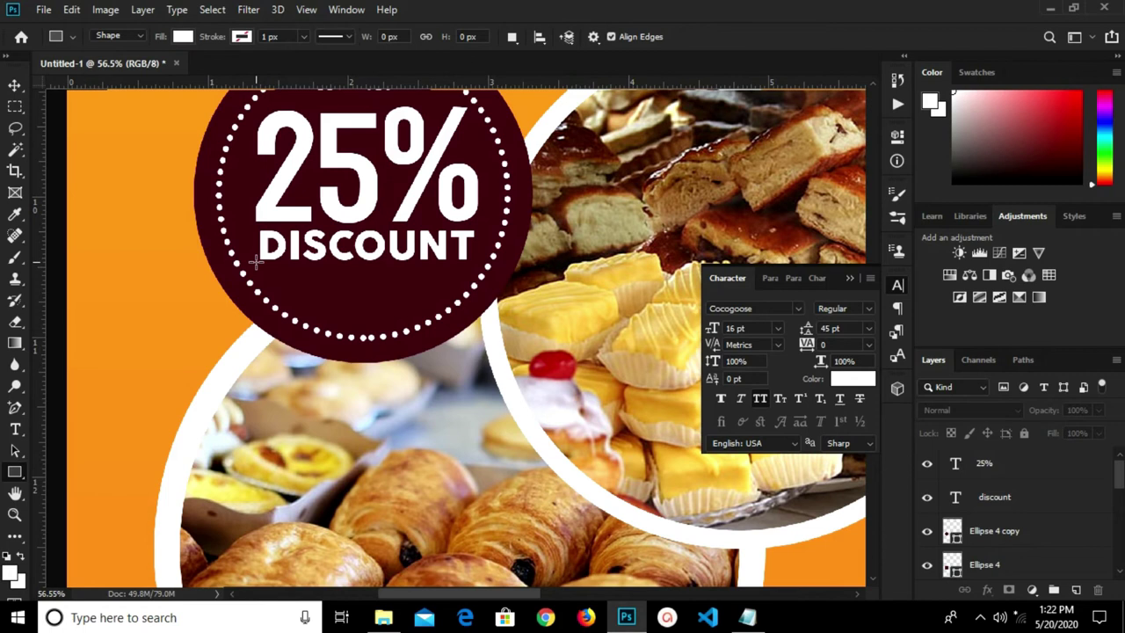
# - Draw a thin white 450 × 6 px underline bar beneath DISCOUNT on the badge
pyautogui.moveTo(257, 264); pyautogui.dragTo(466, 269)
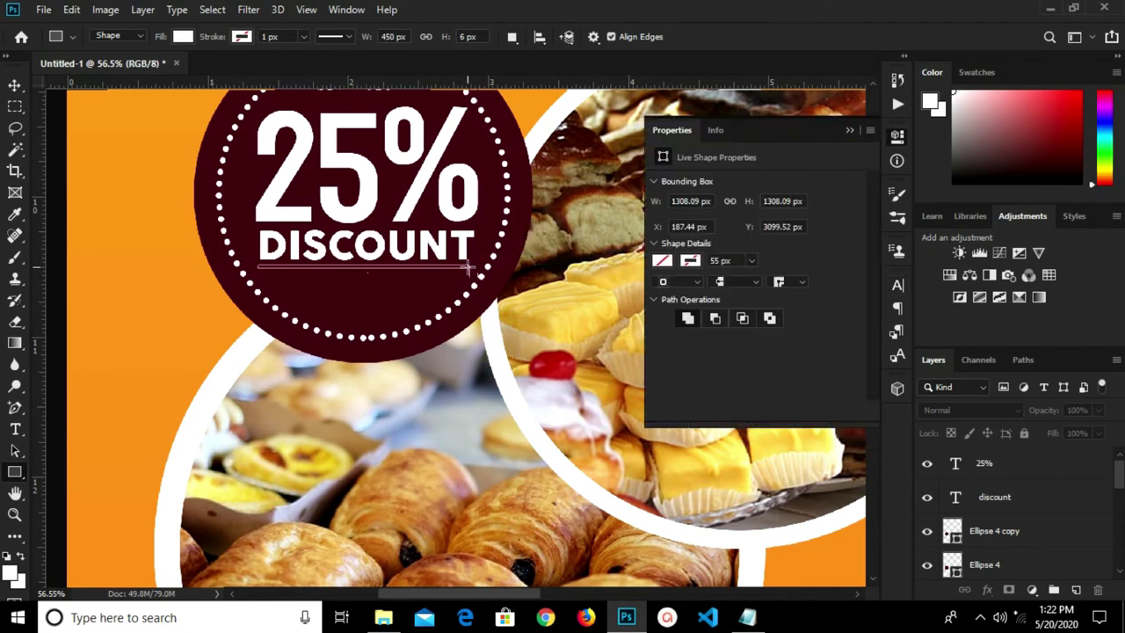
pyautogui.click(849, 134)
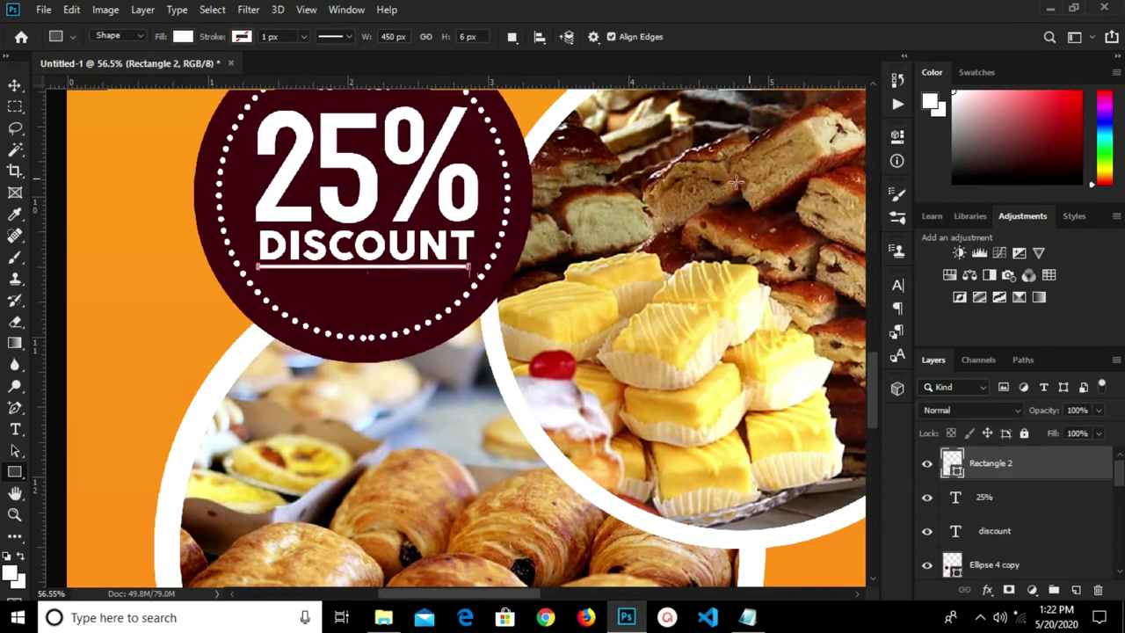
pyautogui.scroll(-5, 527, 220)
pyautogui.press('v')
pyautogui.scroll(-5, 527, 222)
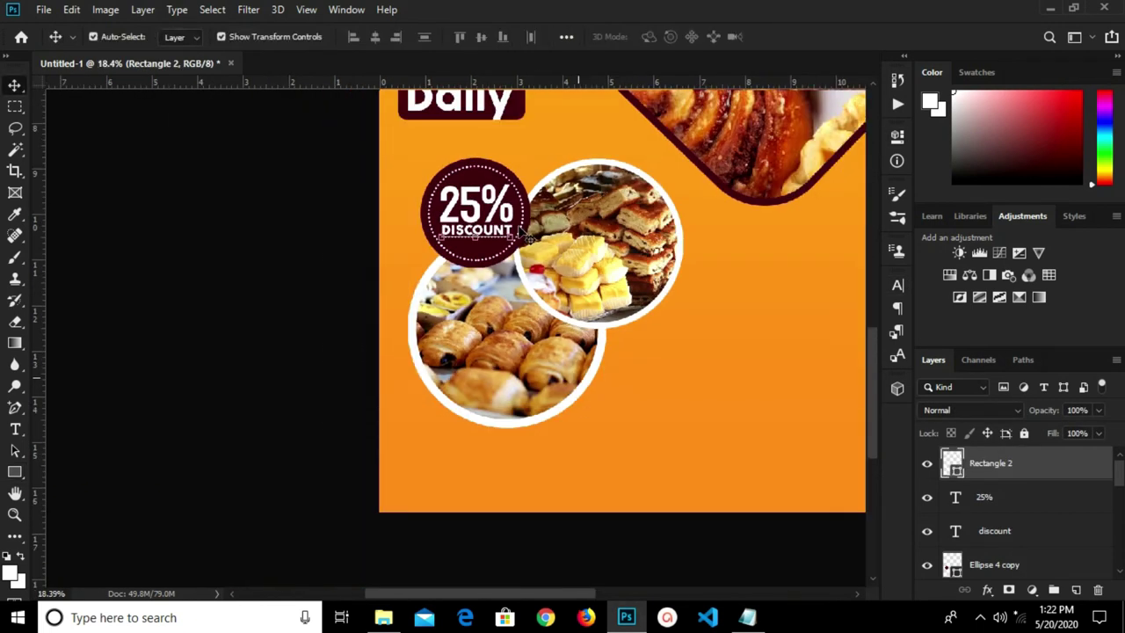
# - Deselect the new underline and switch back to the Rectangle tool
pyautogui.scroll(2, 397, 276)
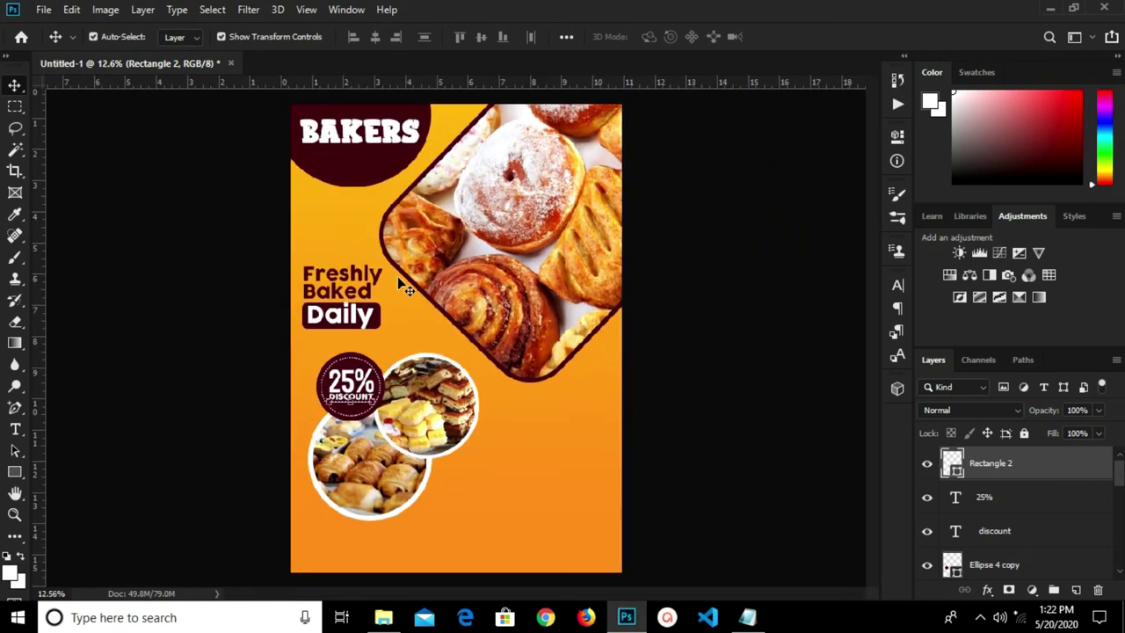
pyautogui.click(167, 297)
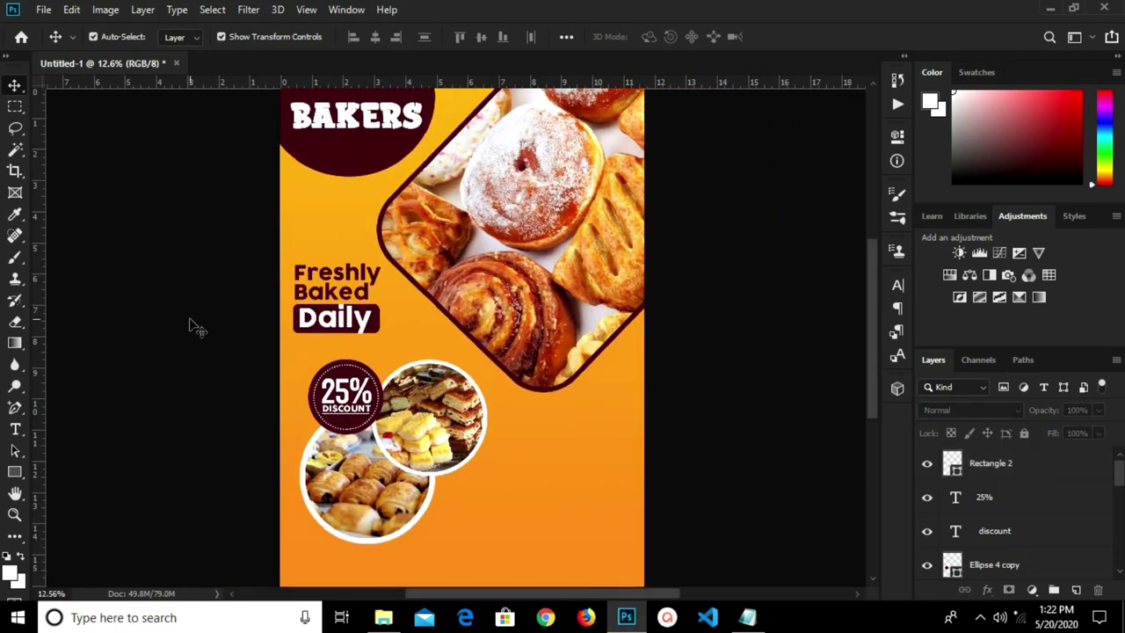
pyautogui.scroll(-1, 258, 390)
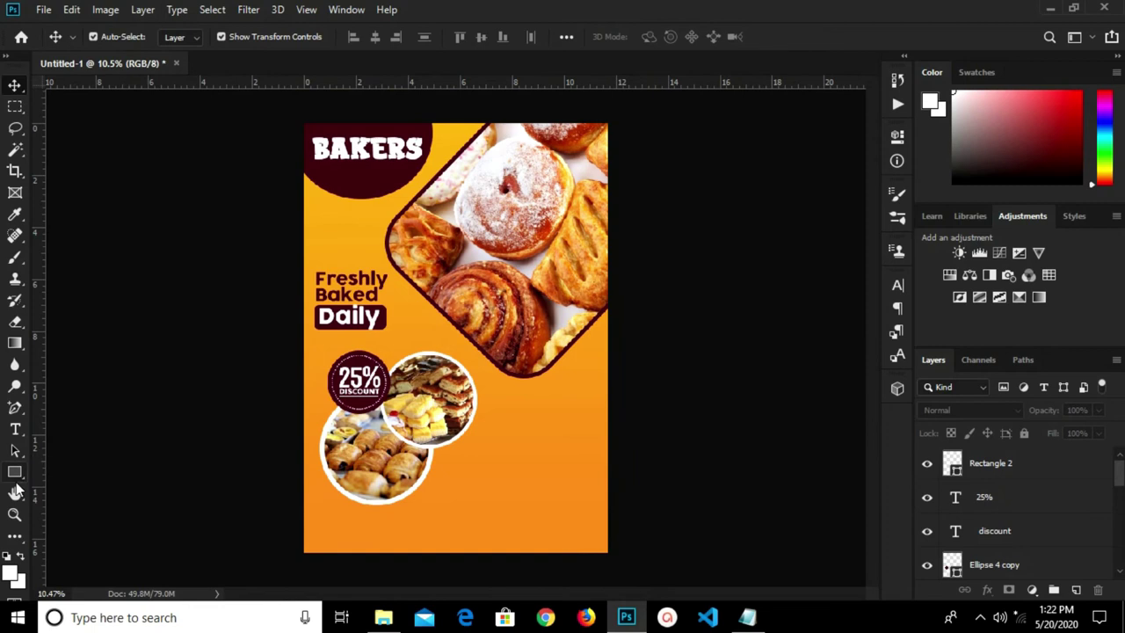
pyautogui.click(16, 489)
pyautogui.click(15, 472)
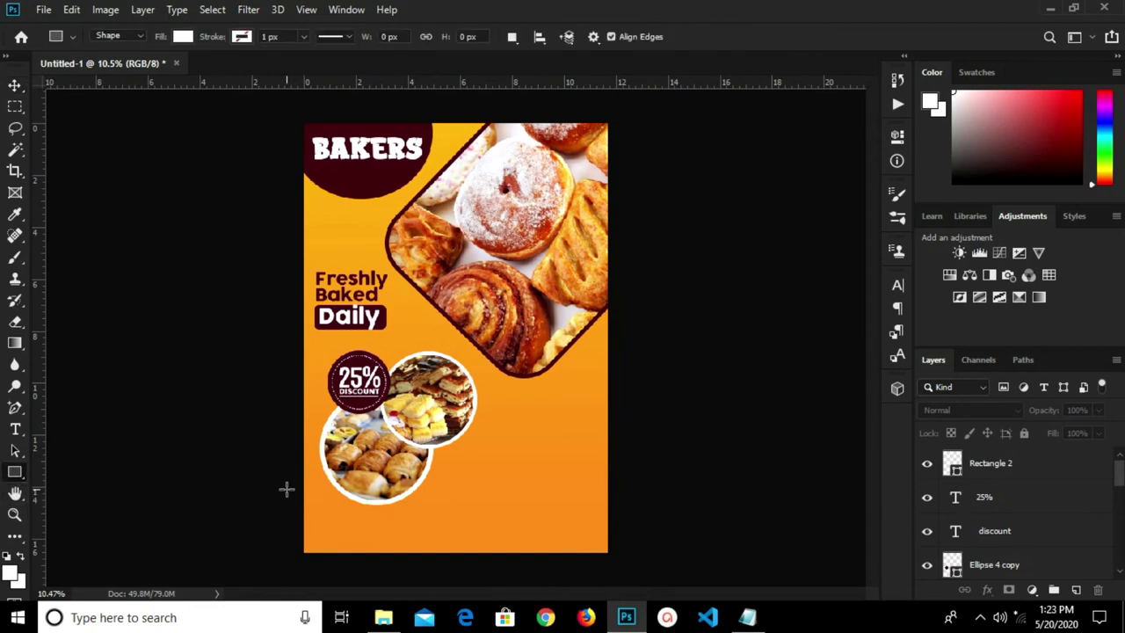
# - Draw a wide 4177 × 850 px rectangle across the flyer's bottom filled dark maroon
pyautogui.moveTo(286, 502); pyautogui.dragTo(648, 576)
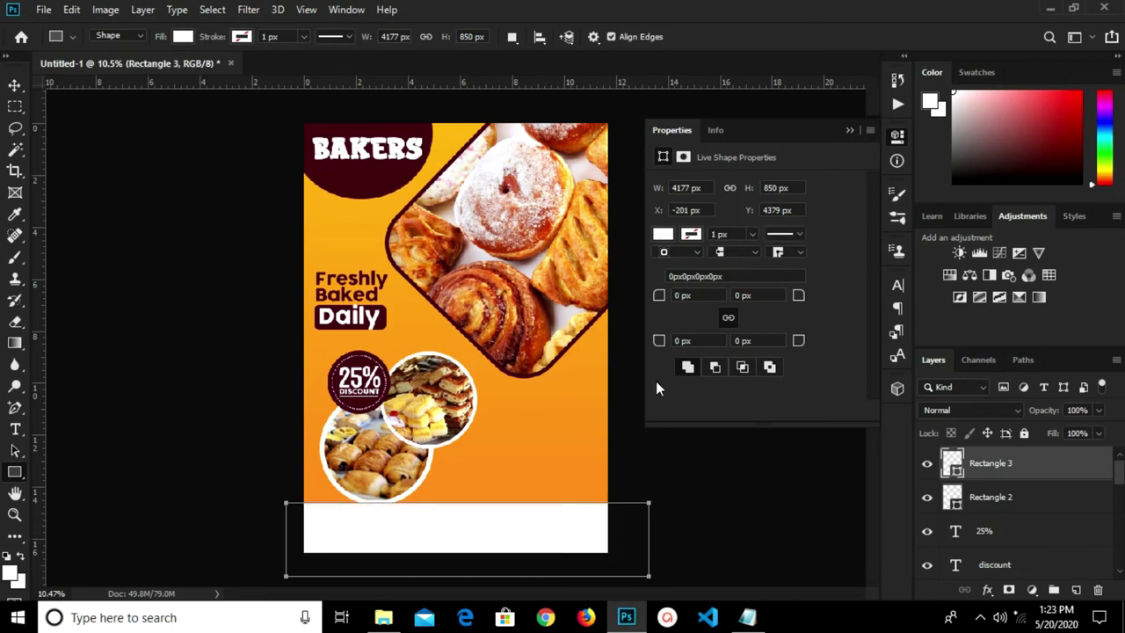
pyautogui.click(665, 235)
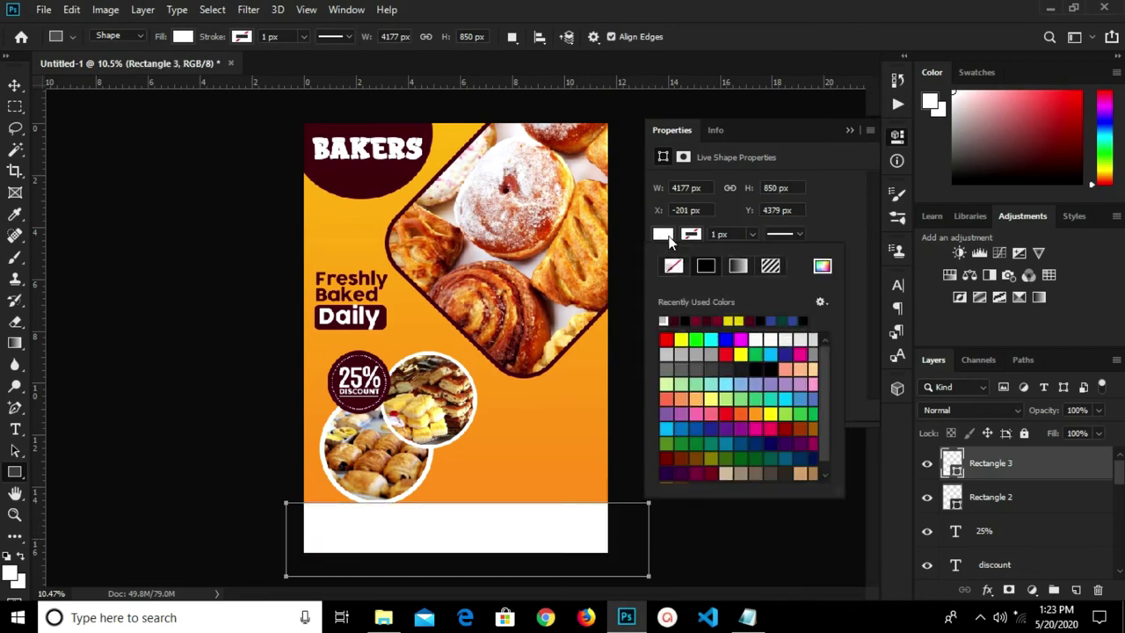
pyautogui.click(681, 320)
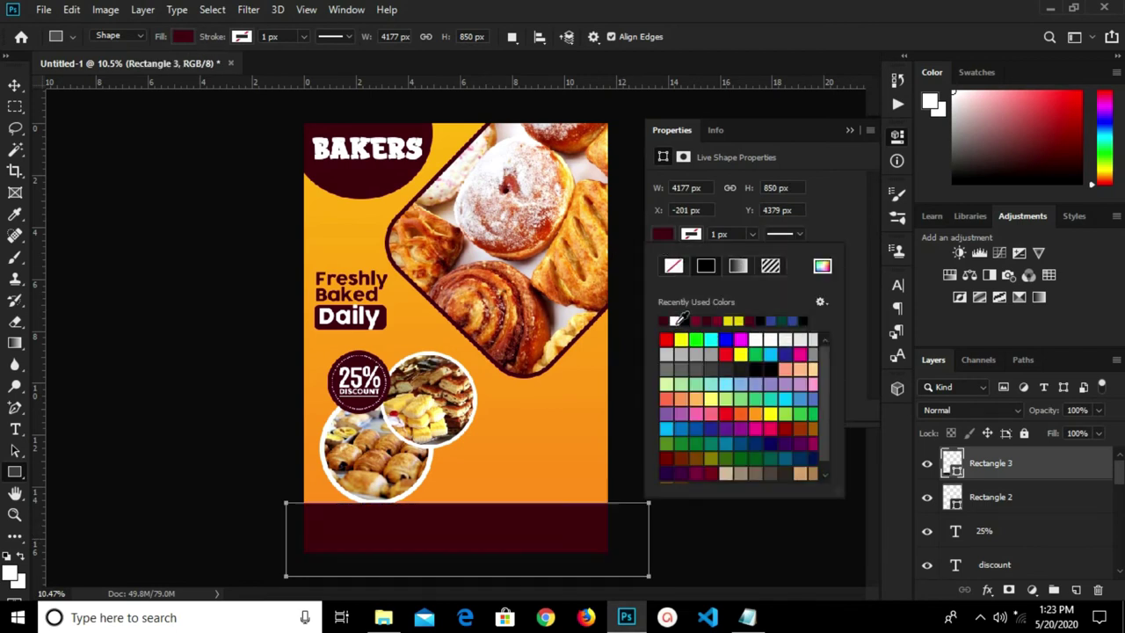
pyautogui.click(851, 131)
pyautogui.click(851, 131)
# - Nudge the maroon bar down to the bottom edge, then select the Rectangle 2 underline layer
pyautogui.press('v')
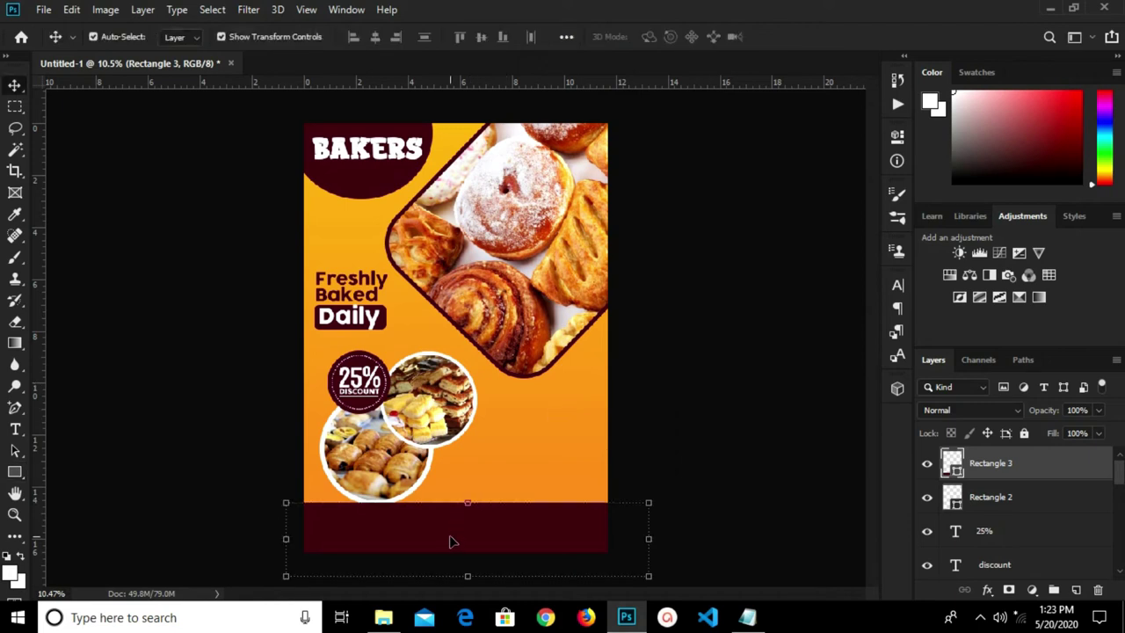
pyautogui.moveTo(456, 531); pyautogui.dragTo(458, 536)
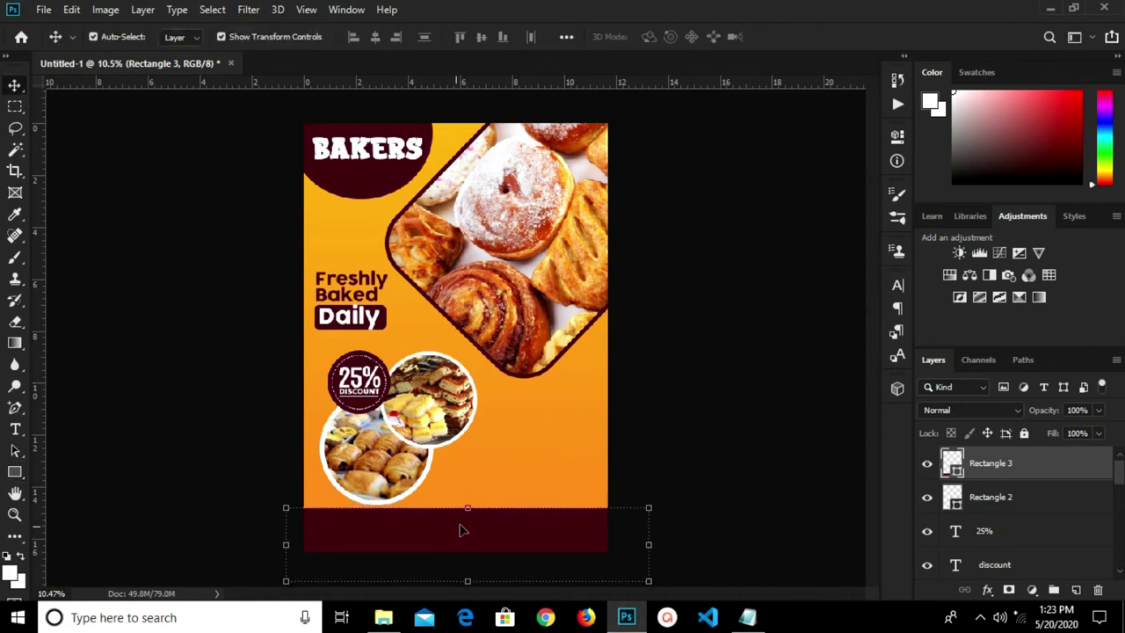
pyautogui.click(765, 452)
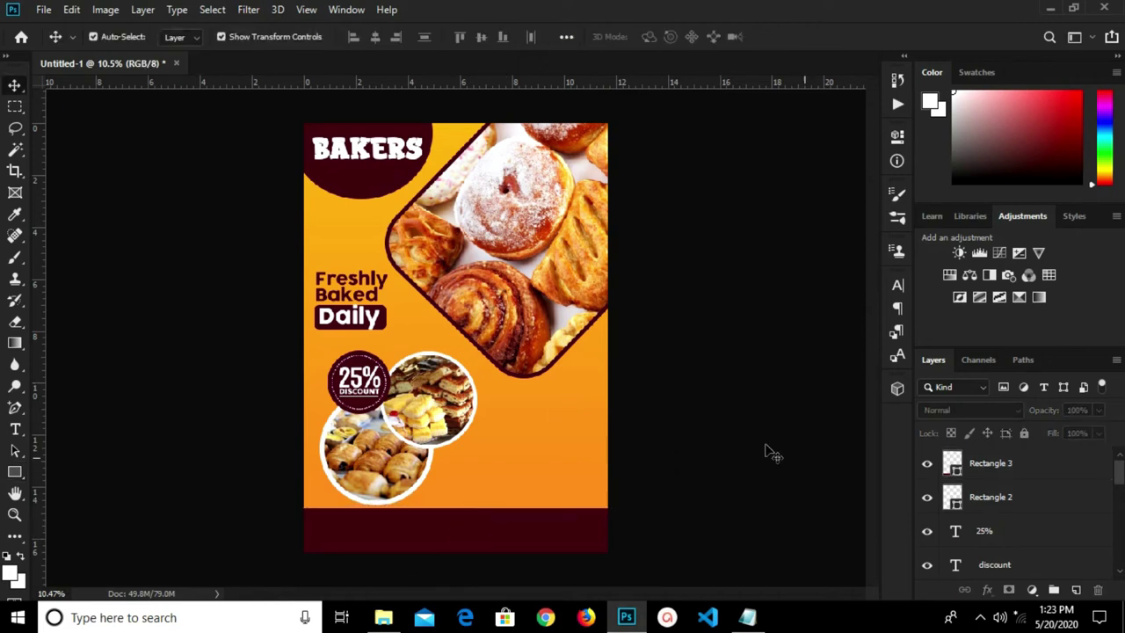
pyautogui.click(1002, 501)
# - Group the discount text and both Ellipse 4 badge layers into Group 5
pyautogui.scroll(-1, 1004, 507)
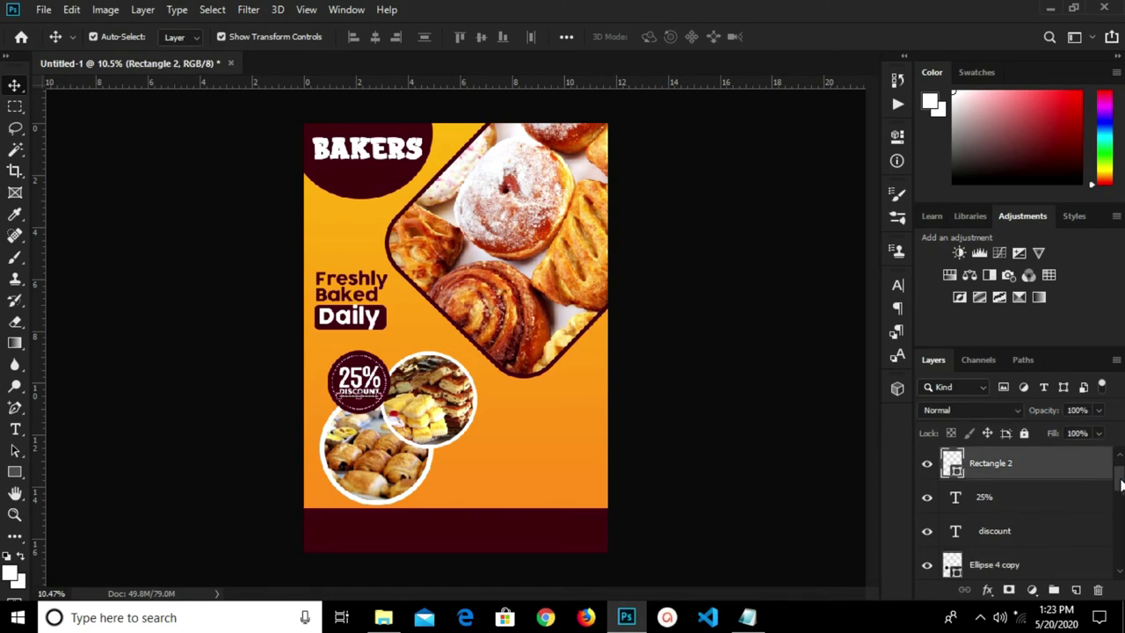
pyautogui.moveTo(1121, 480); pyautogui.dragTo(1121, 493)
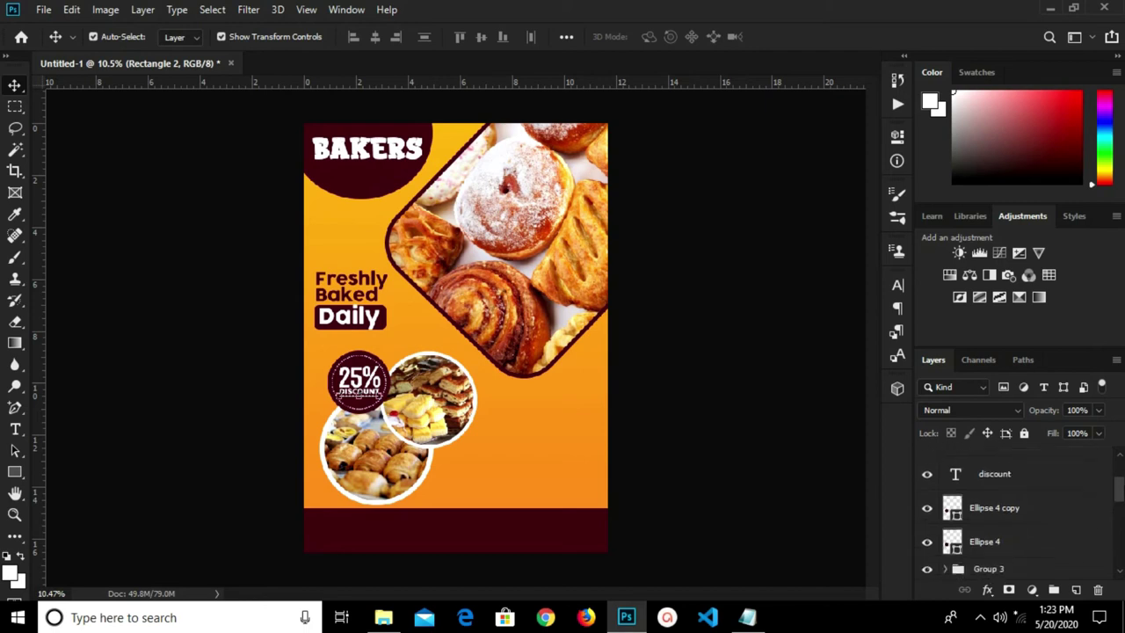
pyautogui.keyDown('shift'); pyautogui.click(999, 541); pyautogui.keyUp('shift')
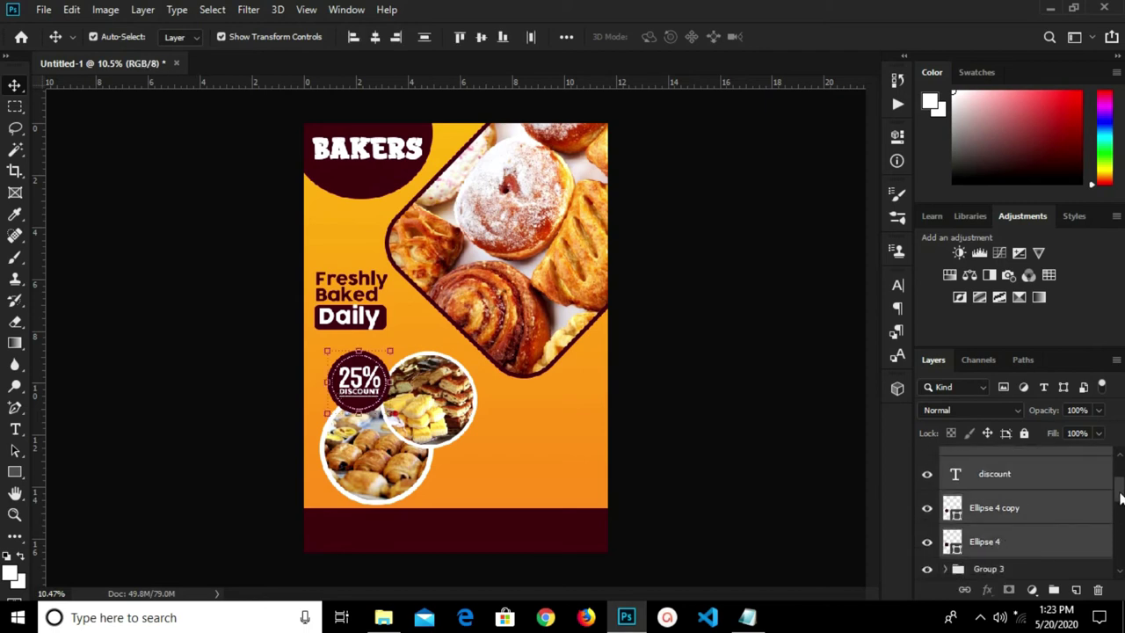
pyautogui.moveTo(1121, 498); pyautogui.dragTo(1119, 480)
pyautogui.scroll(-5, 1118, 481)
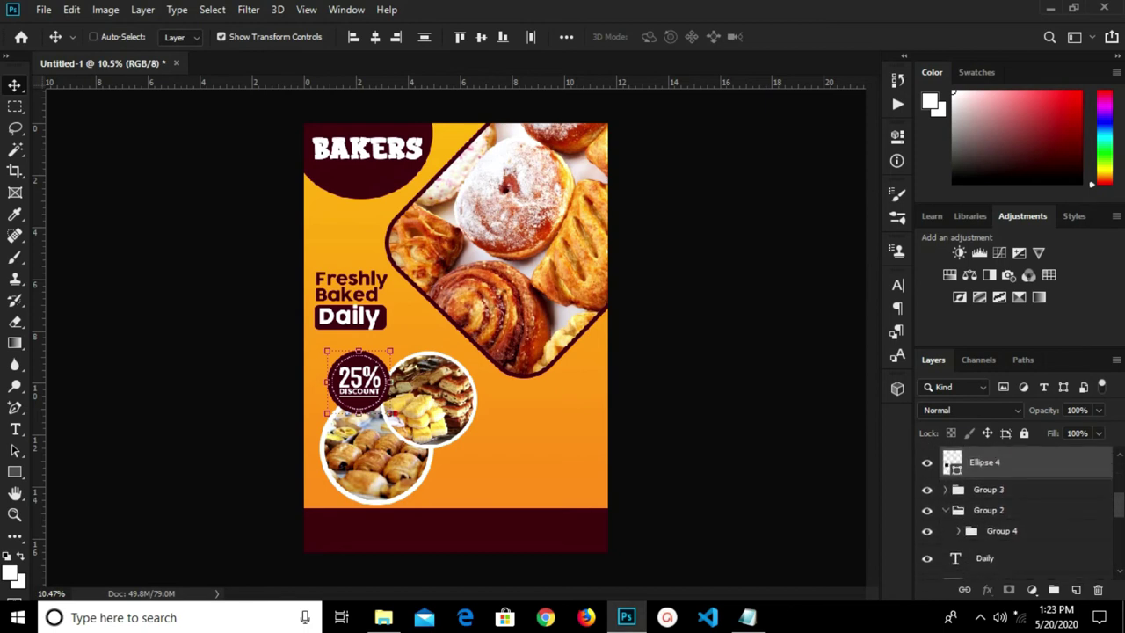
pyautogui.hotkey('ctrl', 'g')
# - Group Group 5, Group 3 and Group 2 together into Group 6
pyautogui.click(927, 458)
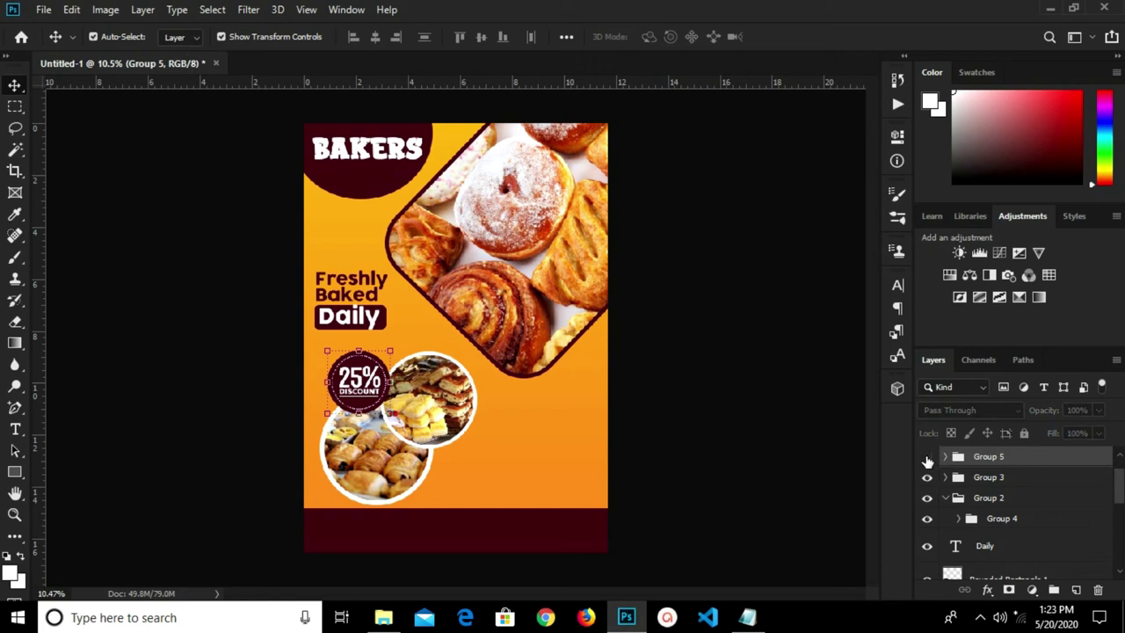
pyautogui.click(927, 458)
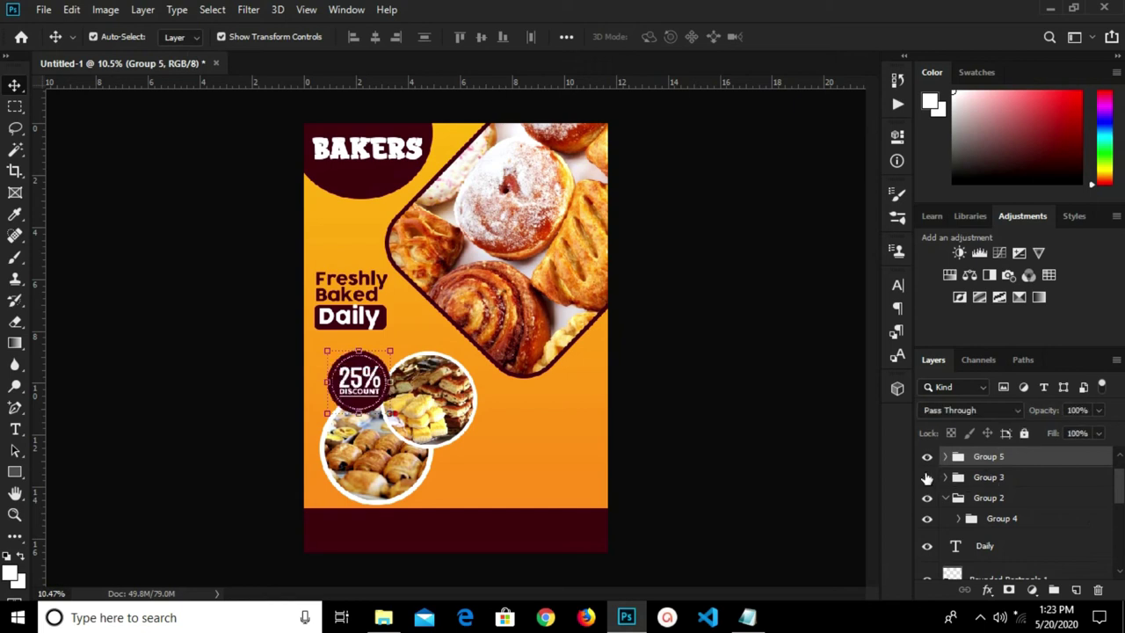
pyautogui.click(927, 477)
pyautogui.click(927, 477)
pyautogui.click(989, 498)
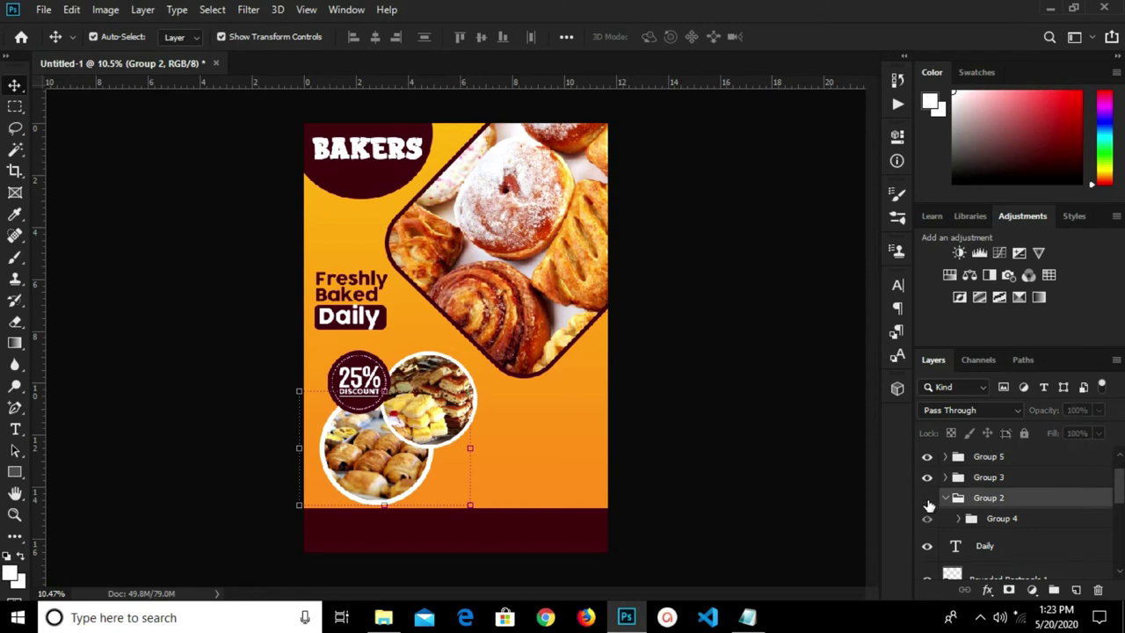
pyautogui.click(927, 498)
pyautogui.click(926, 499)
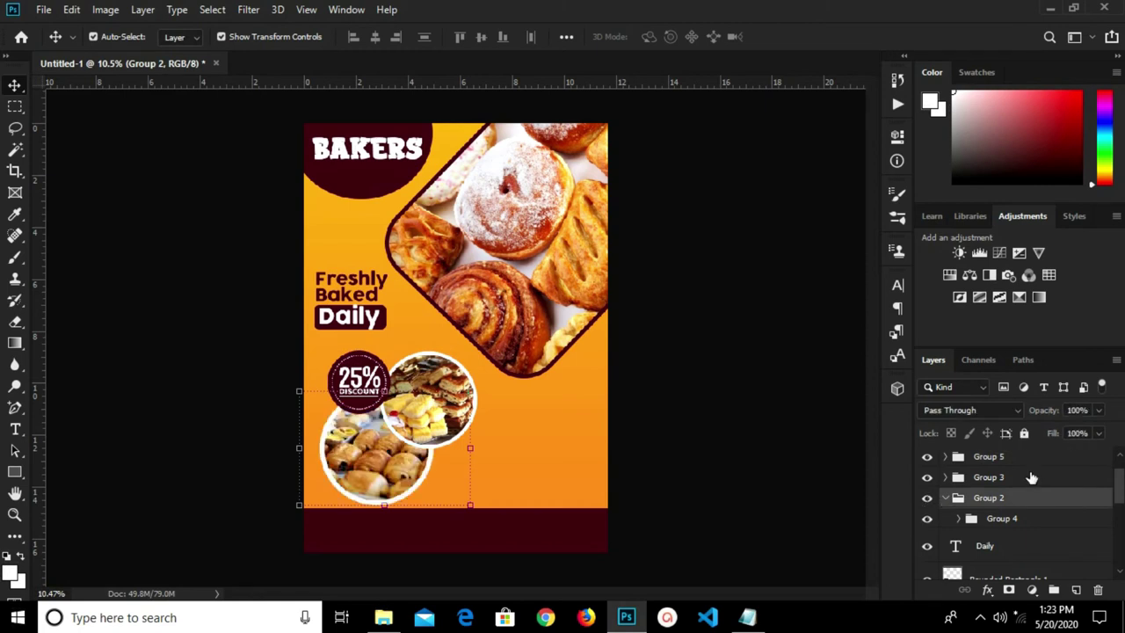
pyautogui.keyDown('shift'); pyautogui.click(987, 457); pyautogui.keyUp('shift')
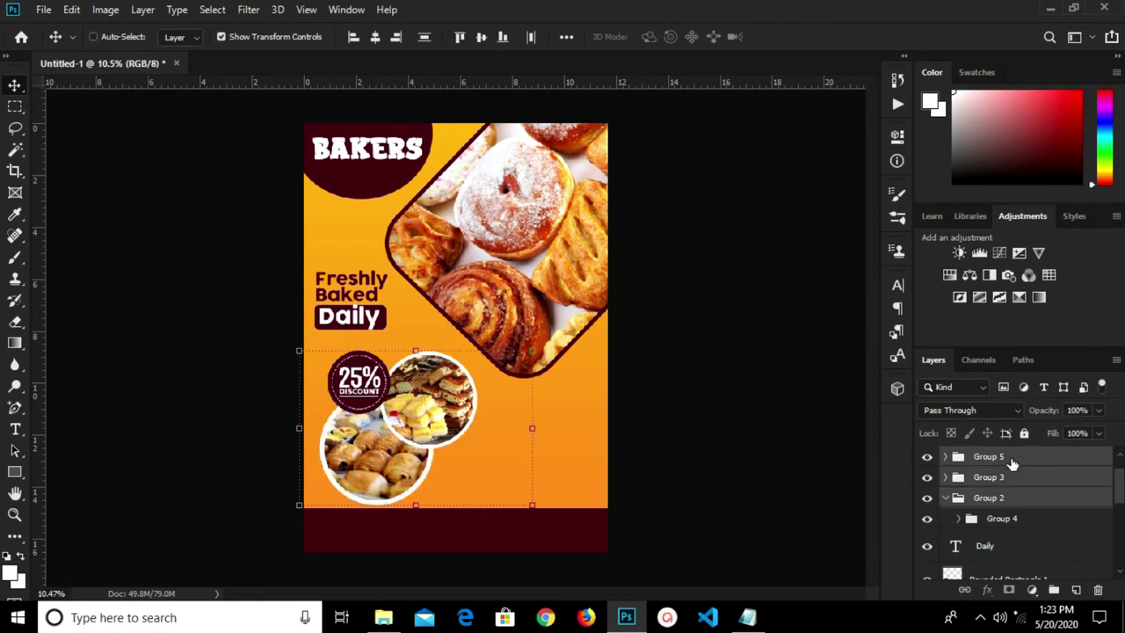
pyautogui.hotkey('ctrl', 'g')
# - Enlarge the Group 6 badge-and-pastry cluster slightly and shift it up and left above the footer
pyautogui.click(927, 457)
pyautogui.click(927, 457)
pyautogui.moveTo(531, 350)
pyautogui.mouseDown()
pyautogui.moveTo(538, 340)
pyautogui.moveTo(532, 351)
pyautogui.mouseUp()
pyautogui.moveTo(389, 419); pyautogui.dragTo(380, 408)
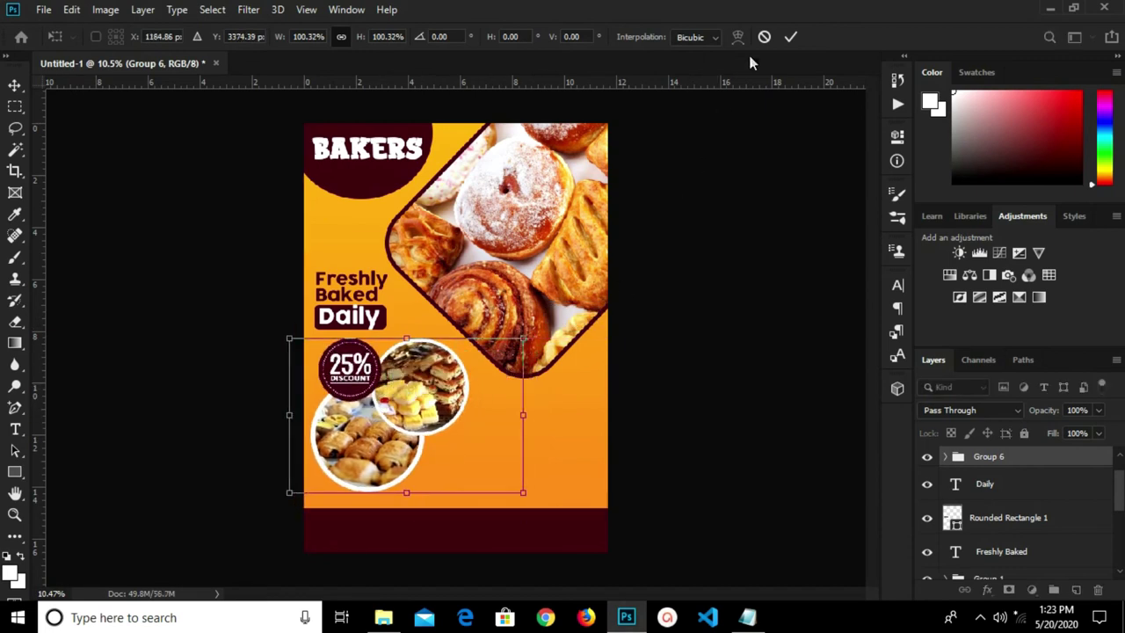
pyautogui.click(790, 38)
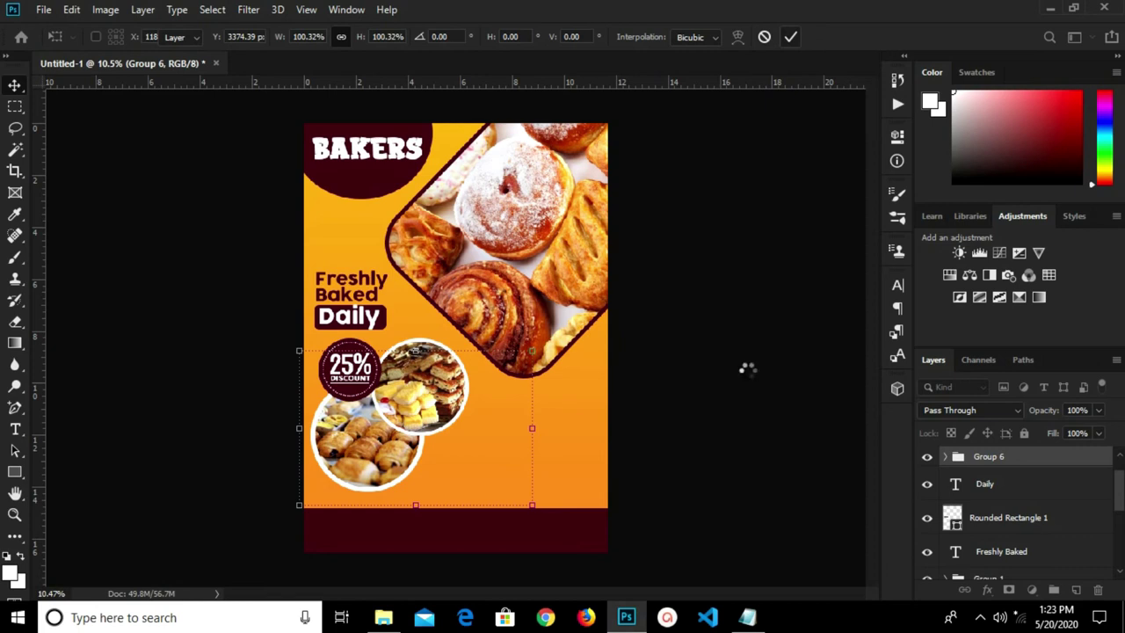
pyautogui.click(747, 617)
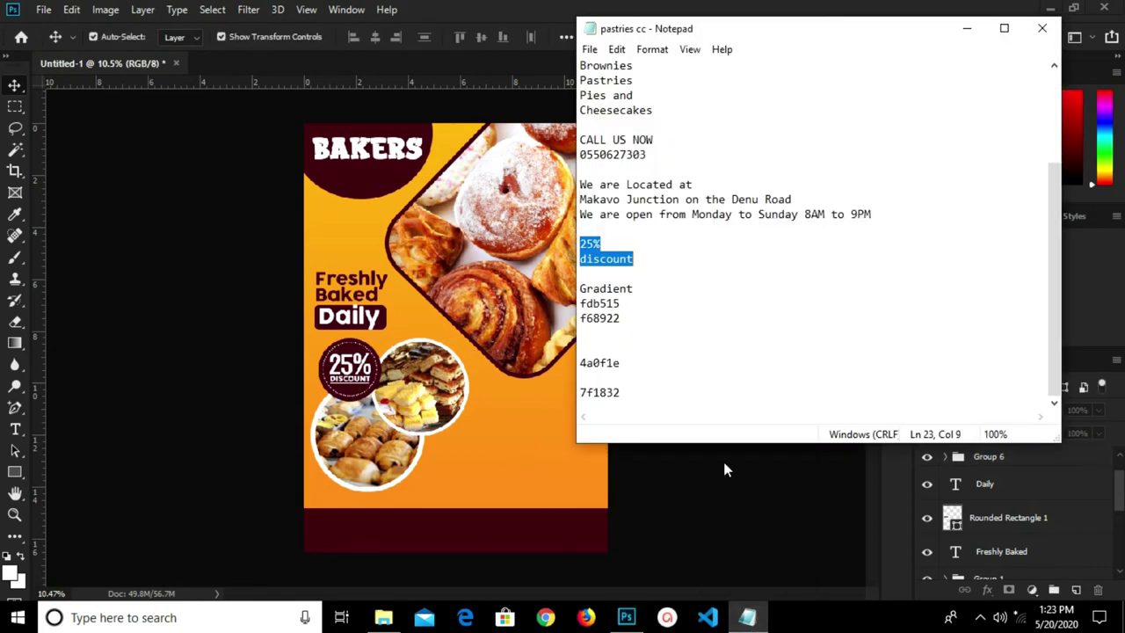
# - Copy the pastry list from Cookies to Cheesecakes in Notepad and return to the Photoshop flyer
pyautogui.scroll(2, 638, 155)
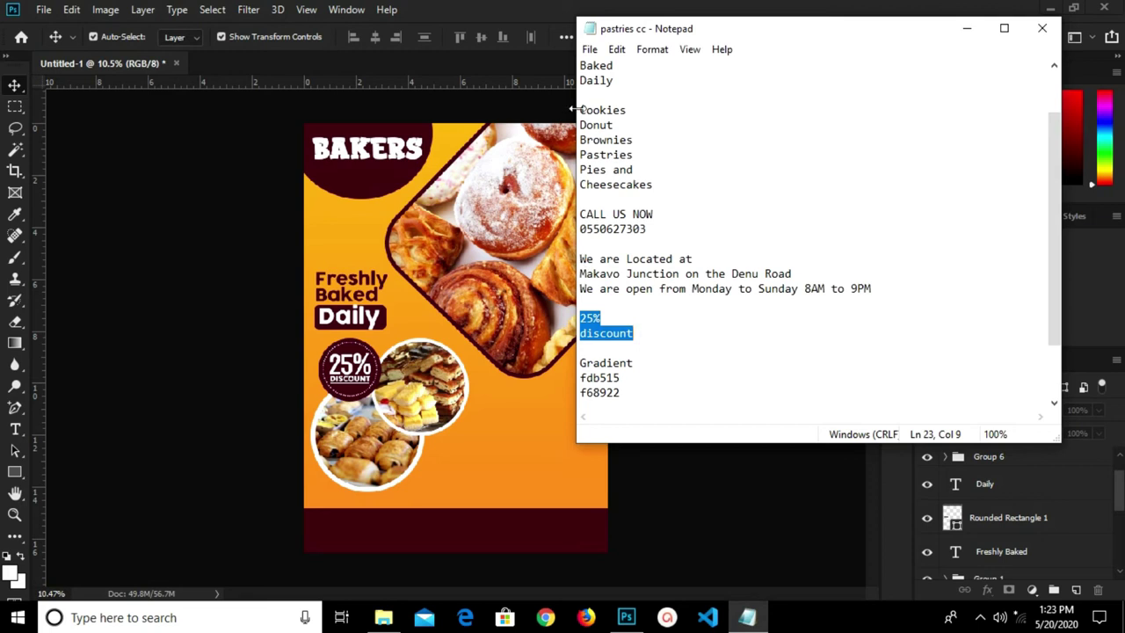
pyautogui.moveTo(580, 110); pyautogui.dragTo(656, 185)
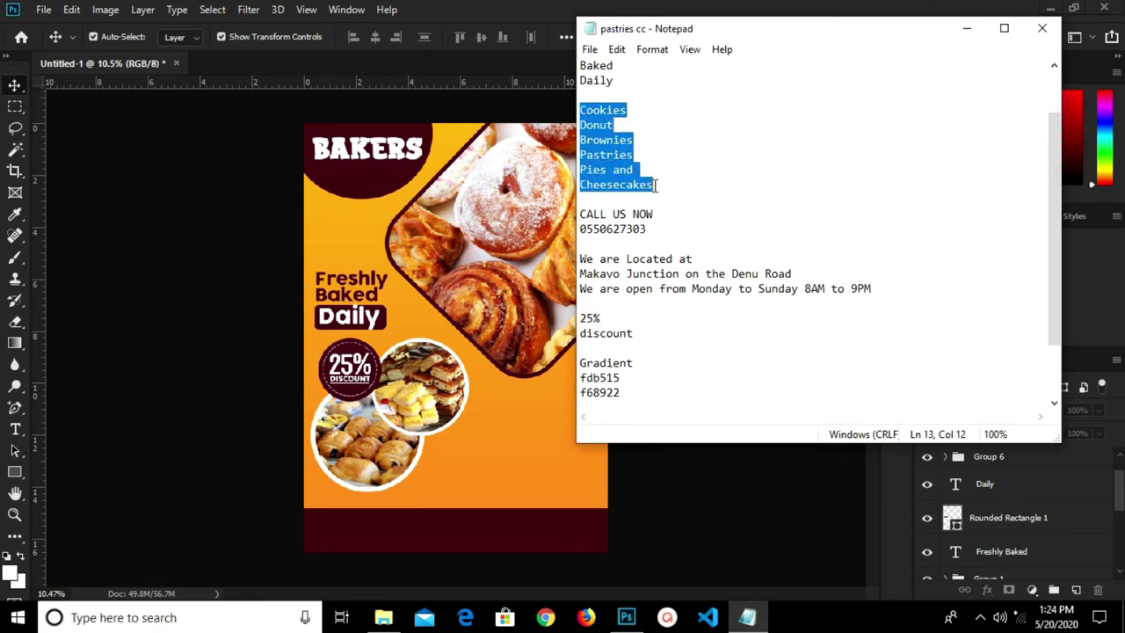
pyautogui.rightClick(632, 169)
pyautogui.click(655, 219)
pyautogui.click(502, 439)
pyautogui.scroll(3, 519, 437)
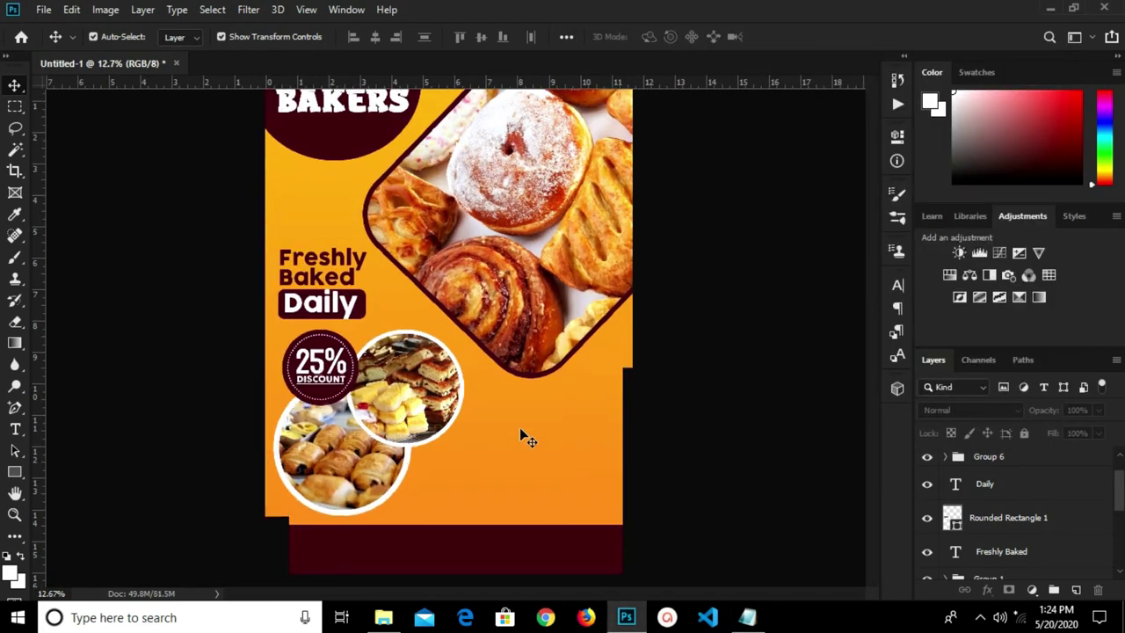
# - Paste the pastry list as a new text layer coloured maroon 4a0f1e sampled from the footer band
pyautogui.press('t')
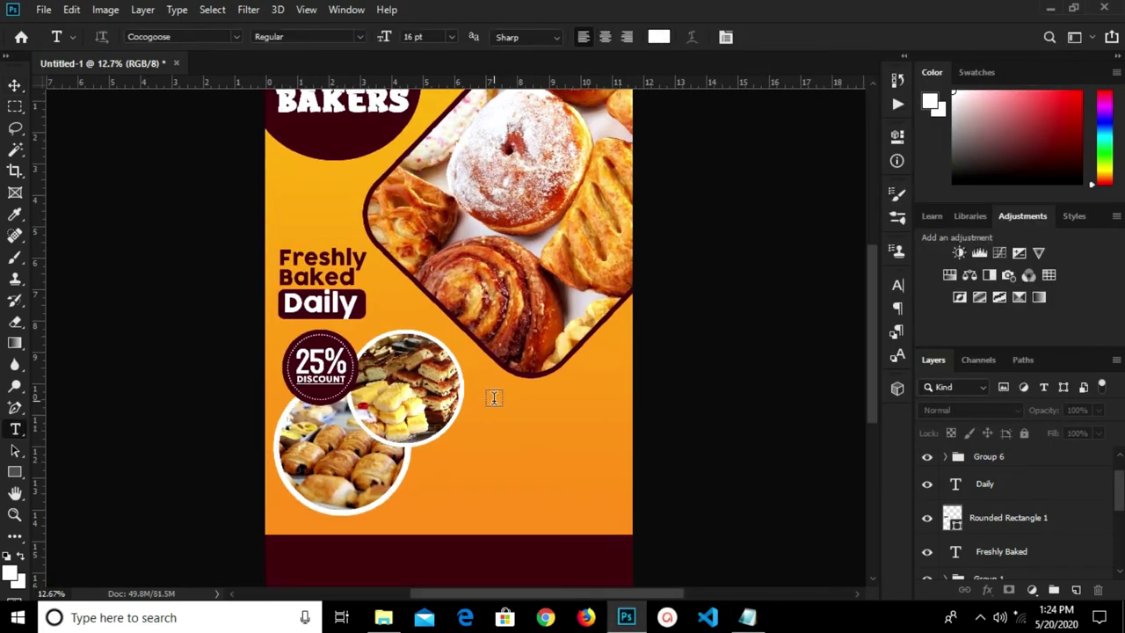
pyautogui.click(494, 398)
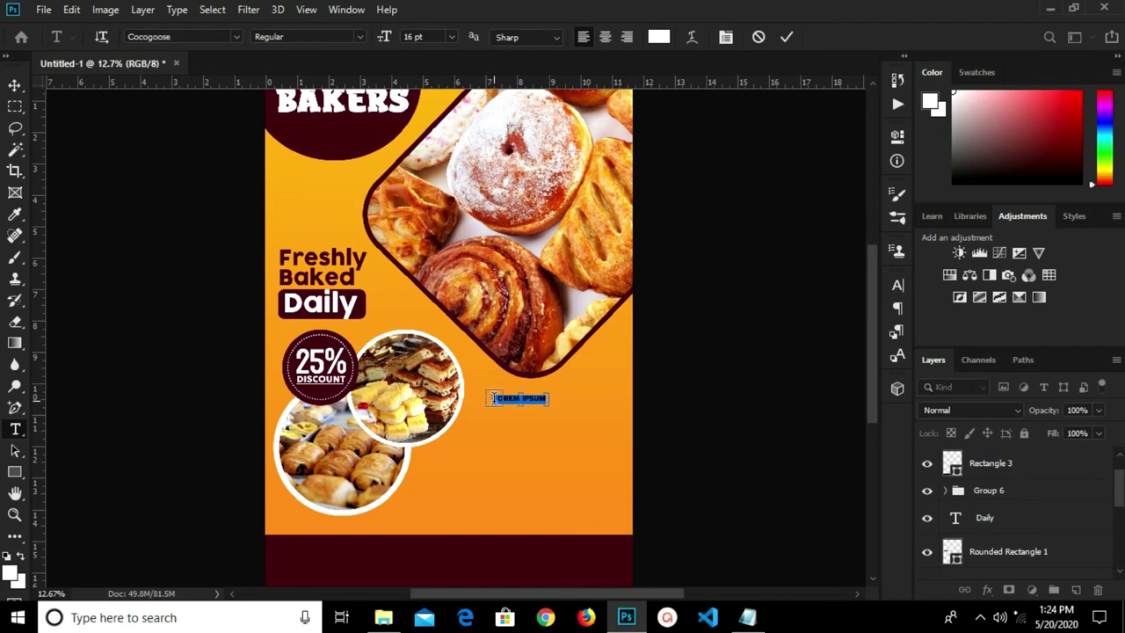
pyautogui.hotkey('ctrl', 'v')
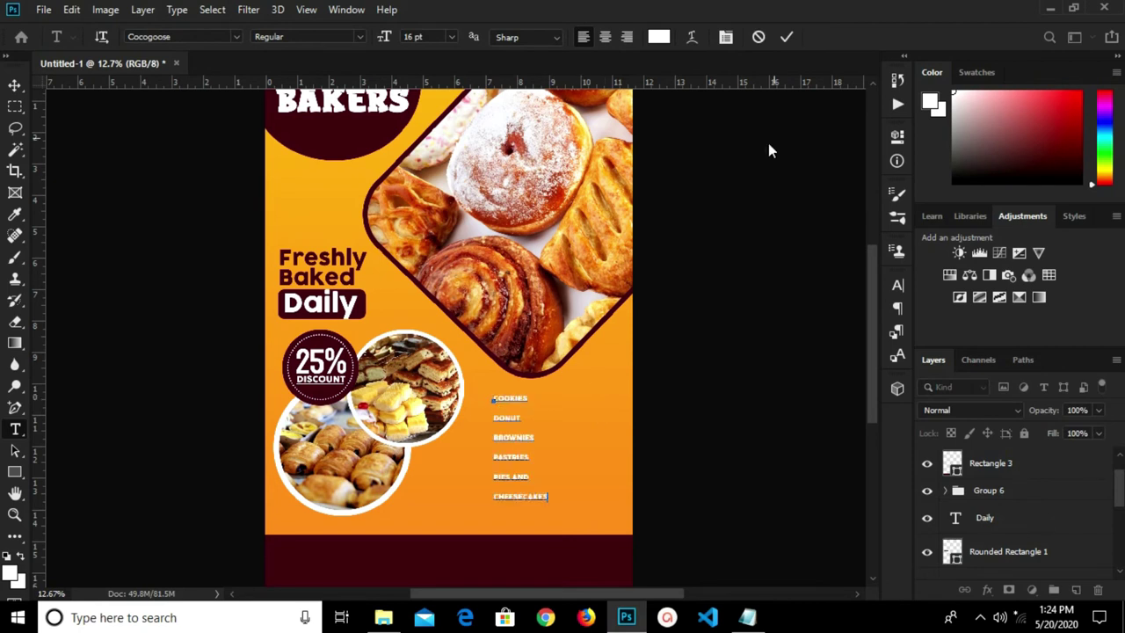
pyautogui.click(784, 39)
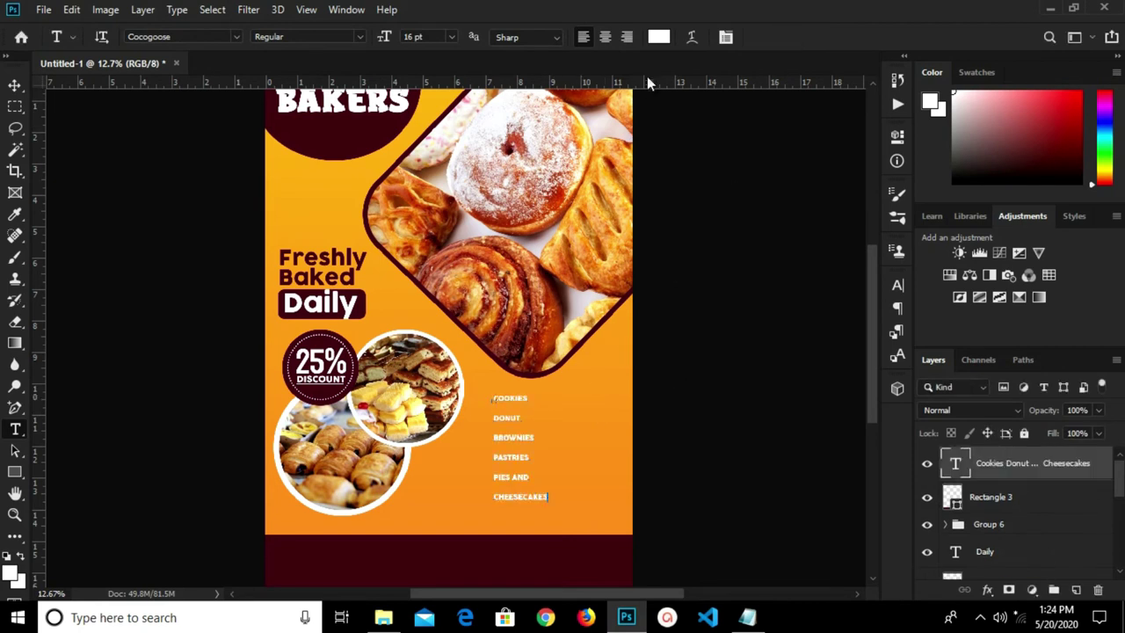
pyautogui.click(658, 37)
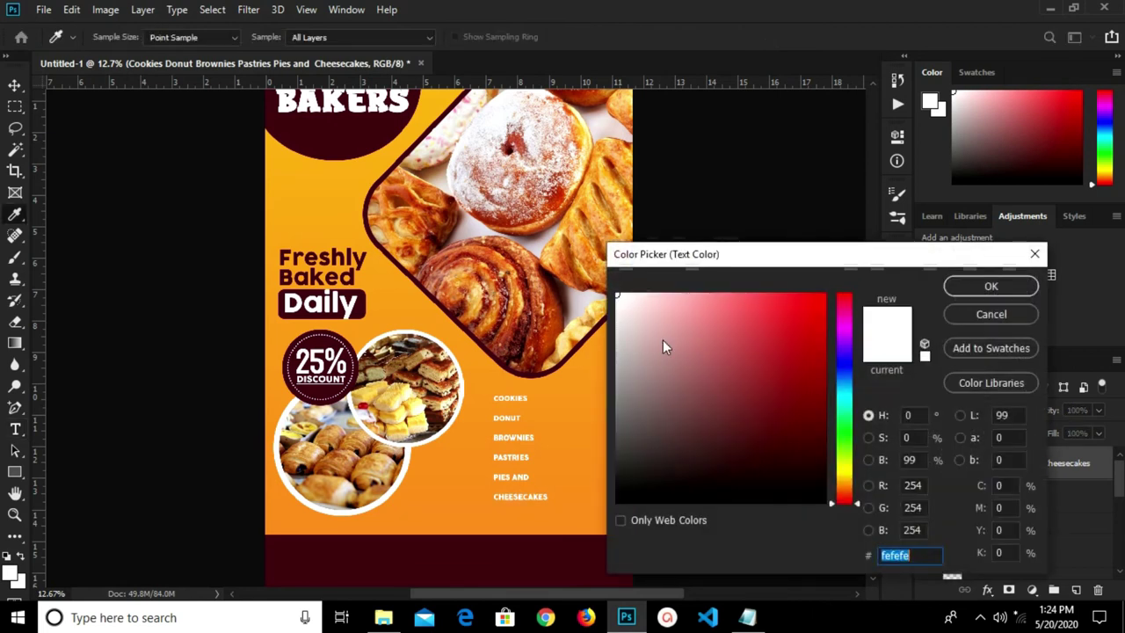
pyautogui.click(516, 569)
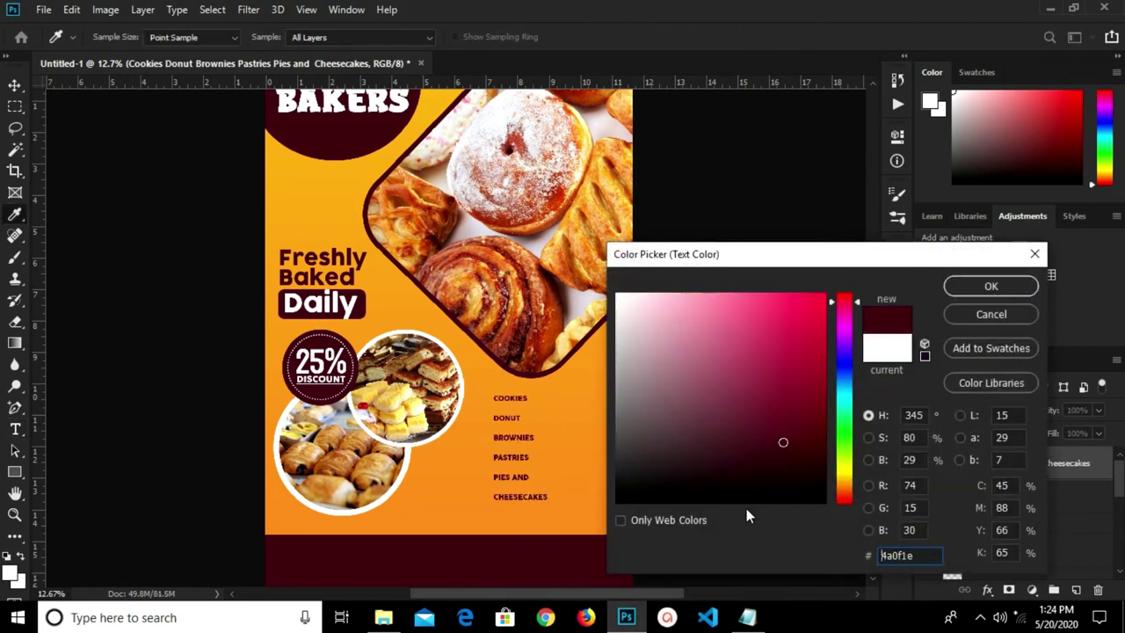
pyautogui.click(957, 289)
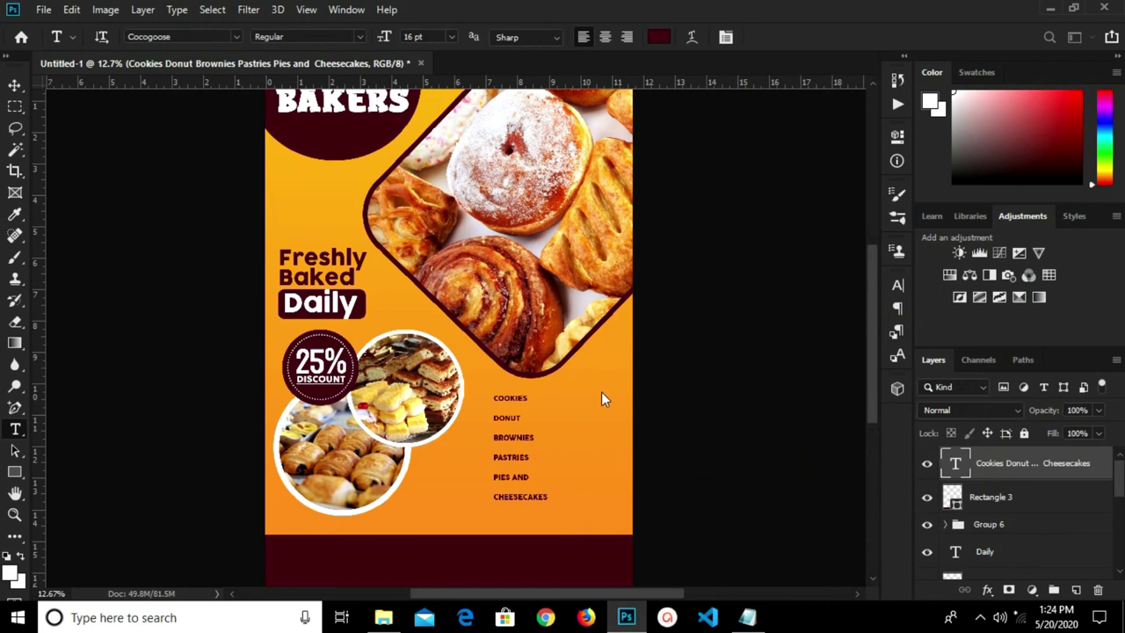
# - Set the list's line spacing to Auto and turn off All Caps
pyautogui.click(897, 285)
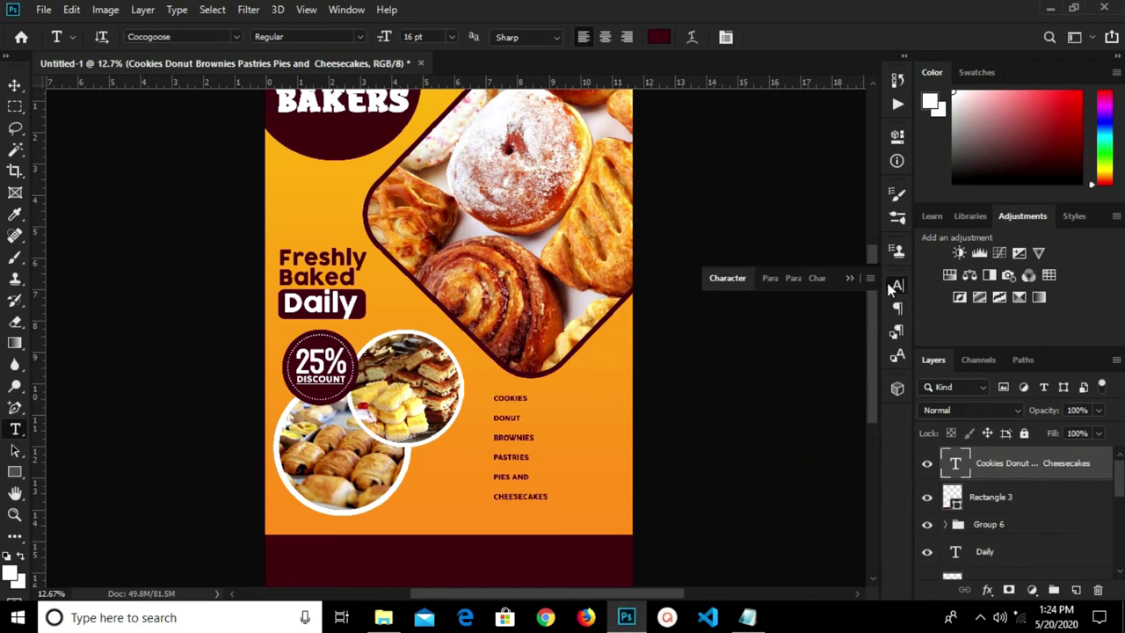
pyautogui.click(868, 328)
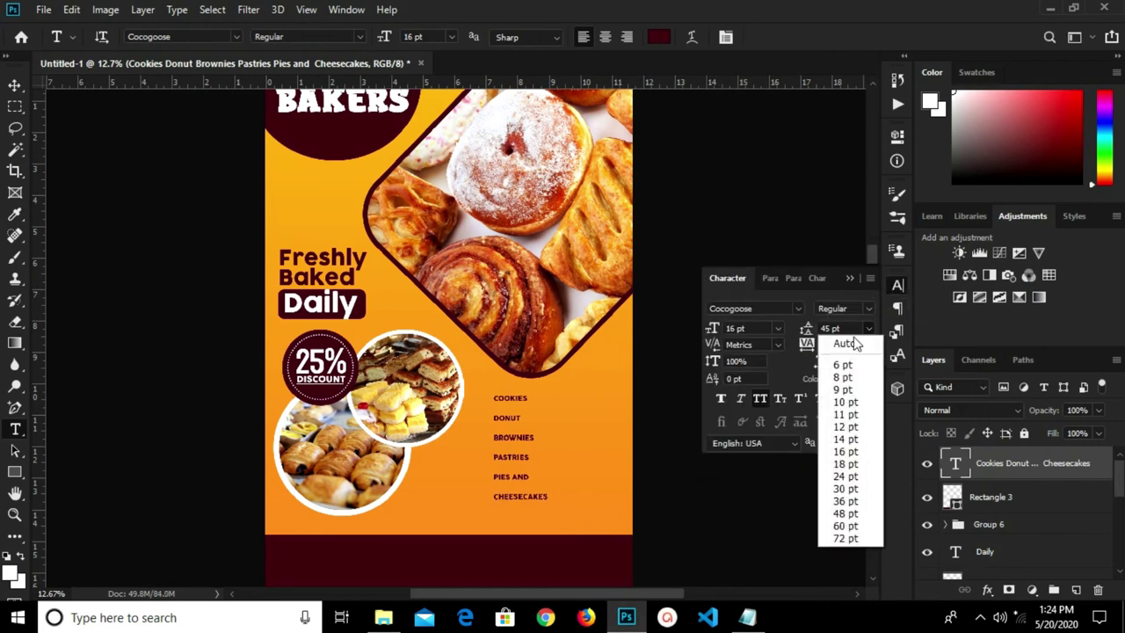
pyautogui.click(853, 345)
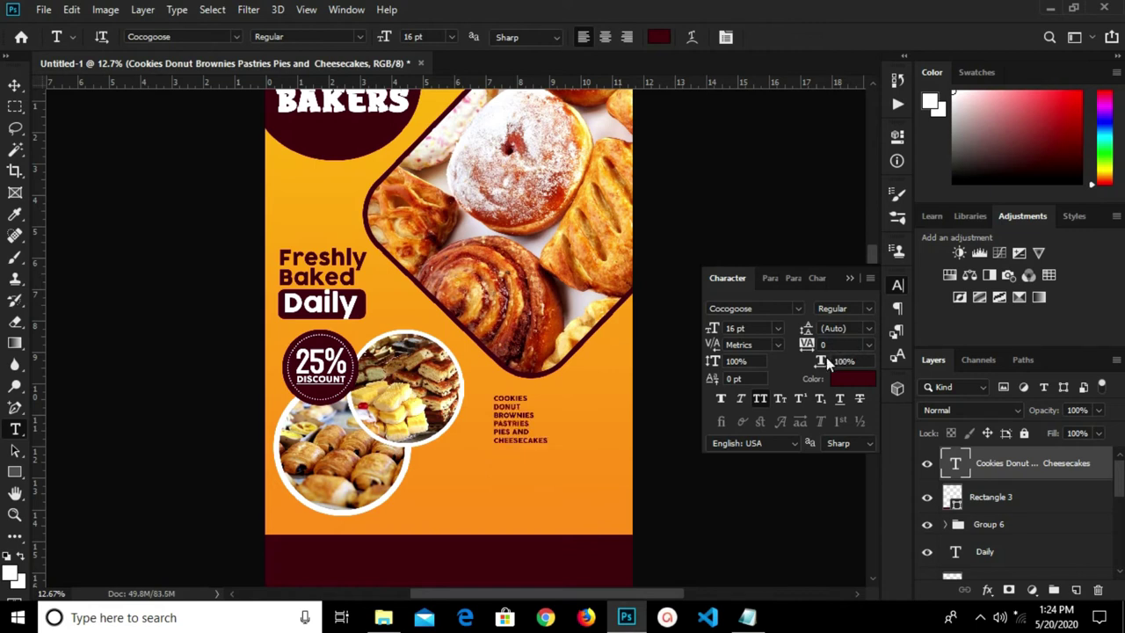
pyautogui.click(757, 399)
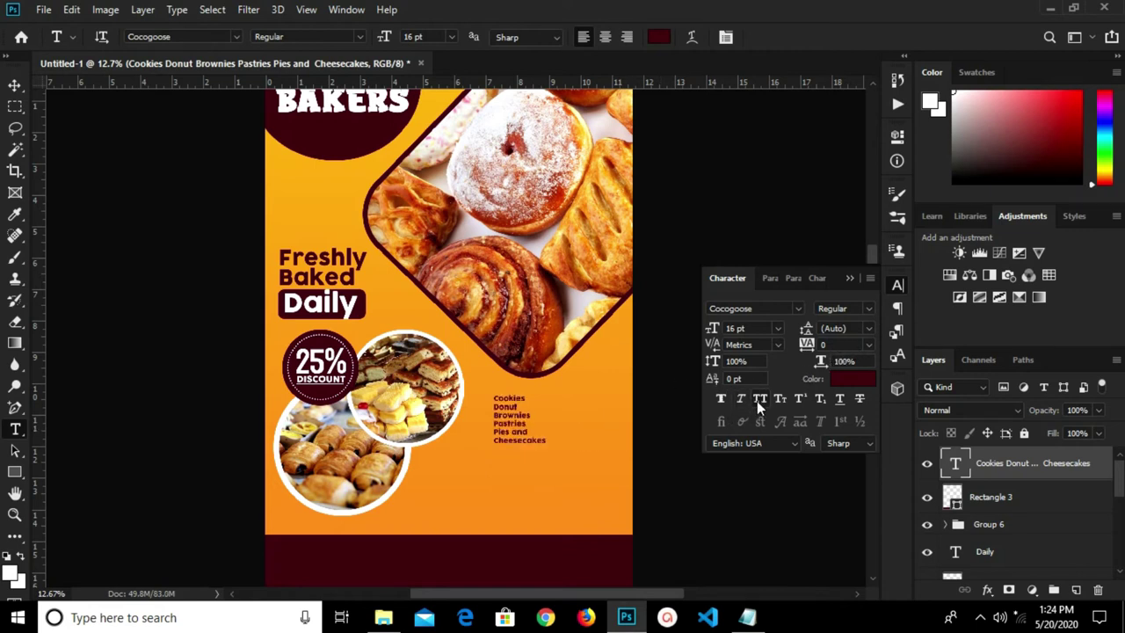
pyautogui.click(850, 278)
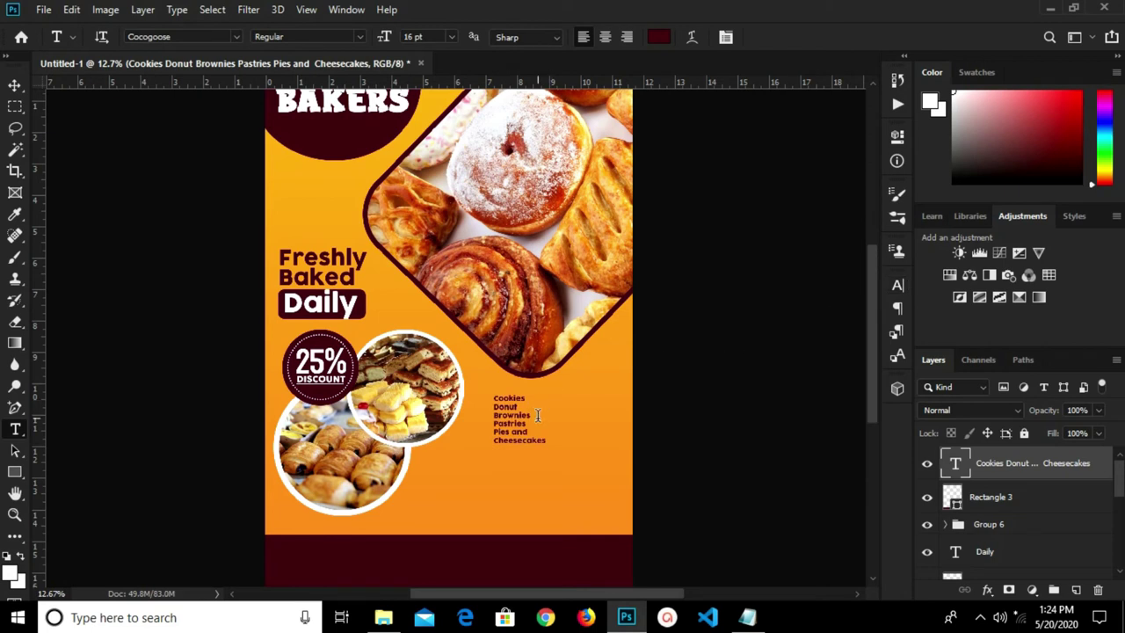
pyautogui.press('v')
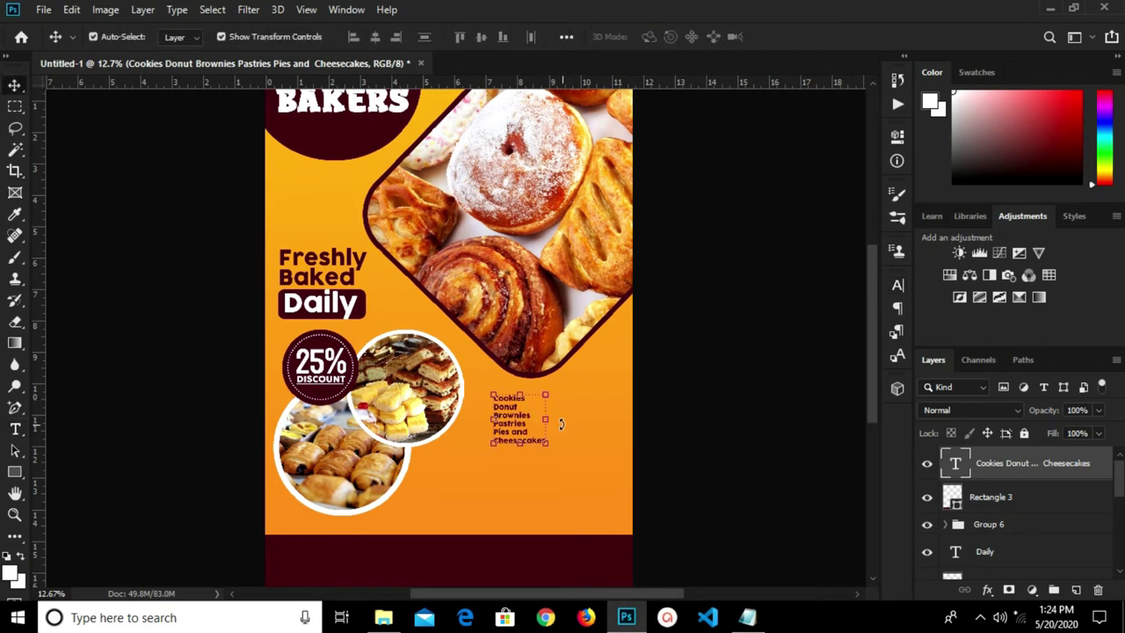
pyautogui.scroll(1, 560, 421)
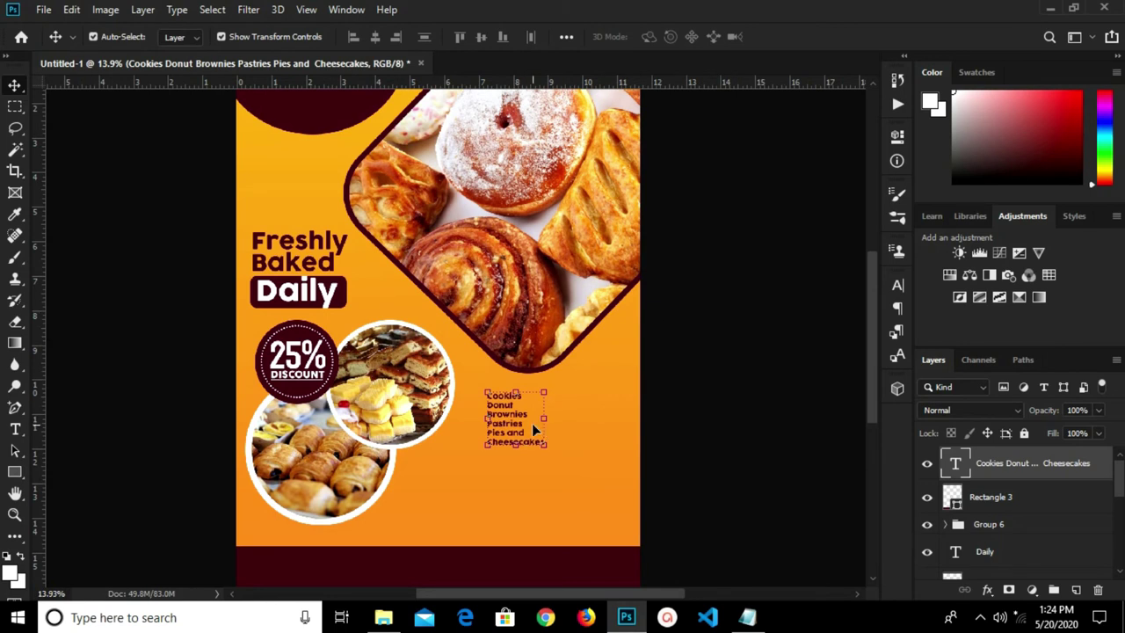
# - Change the list's font to AuxinDemiBold at 36 pt
pyautogui.click(897, 286)
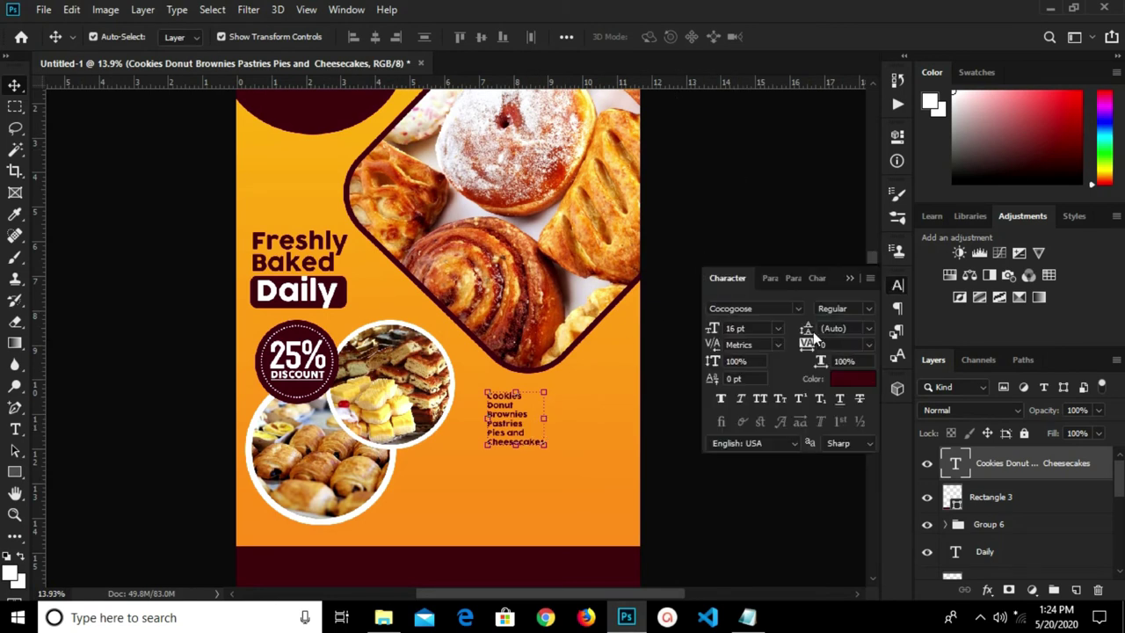
pyautogui.click(749, 307)
pyautogui.click(760, 308)
pyautogui.click(760, 307)
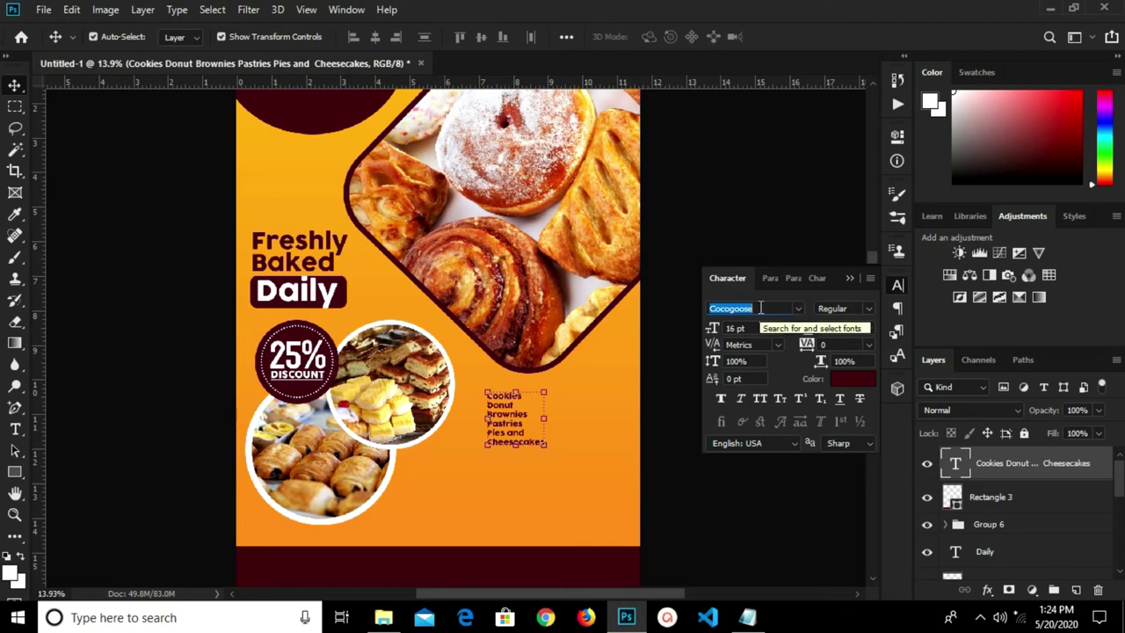
pyautogui.write('aux')
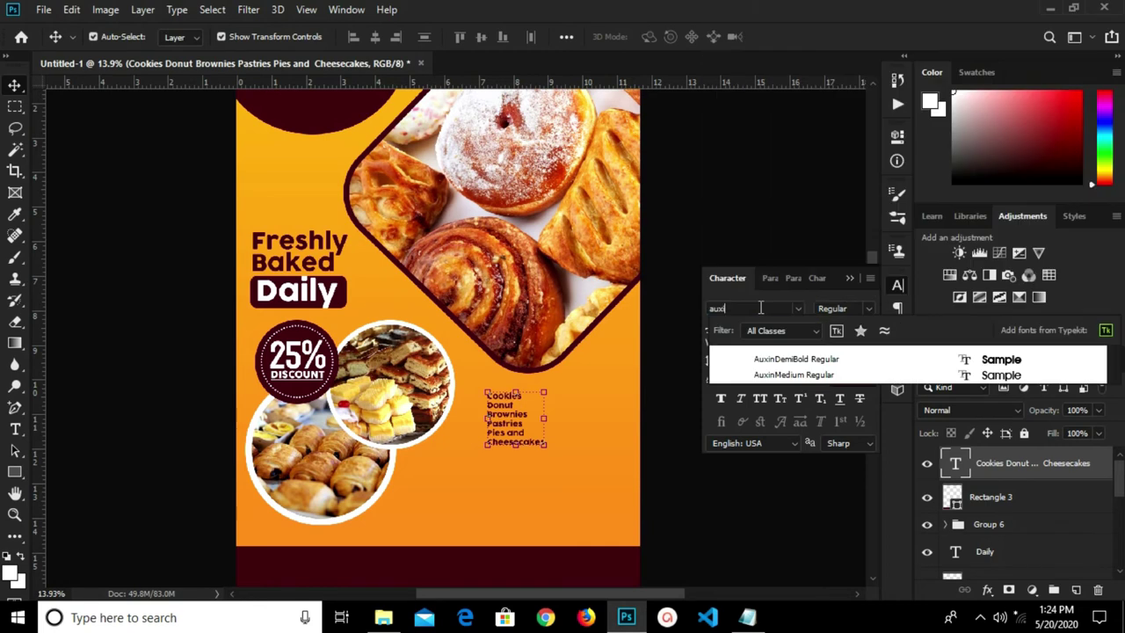
pyautogui.write('inDemiBold')
pyautogui.click(783, 359)
pyautogui.click(778, 327)
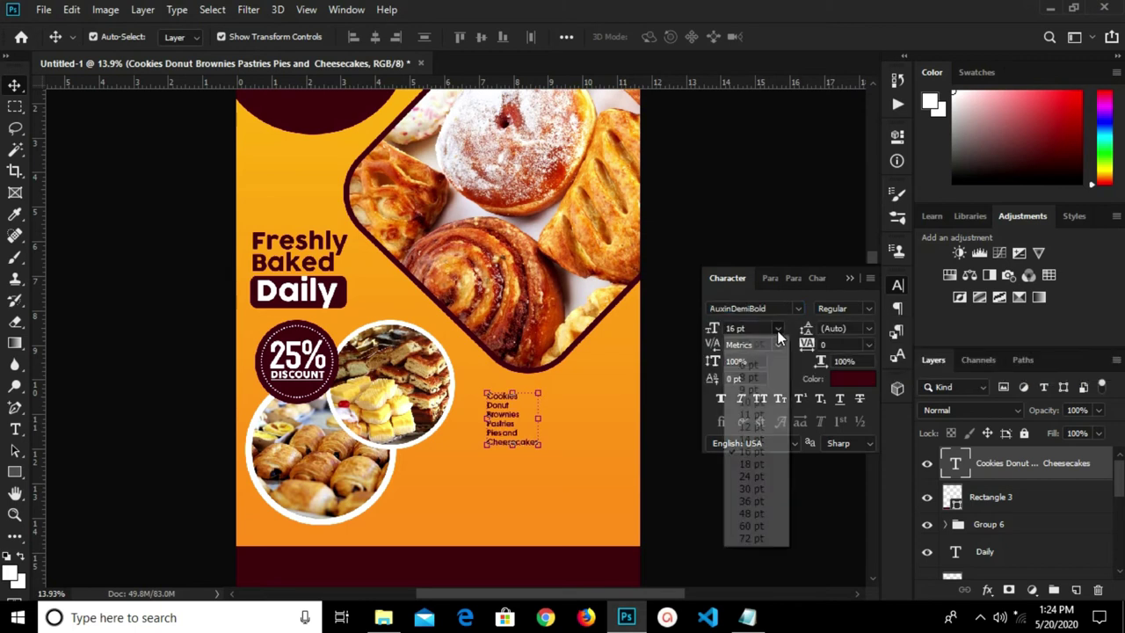
pyautogui.click(744, 500)
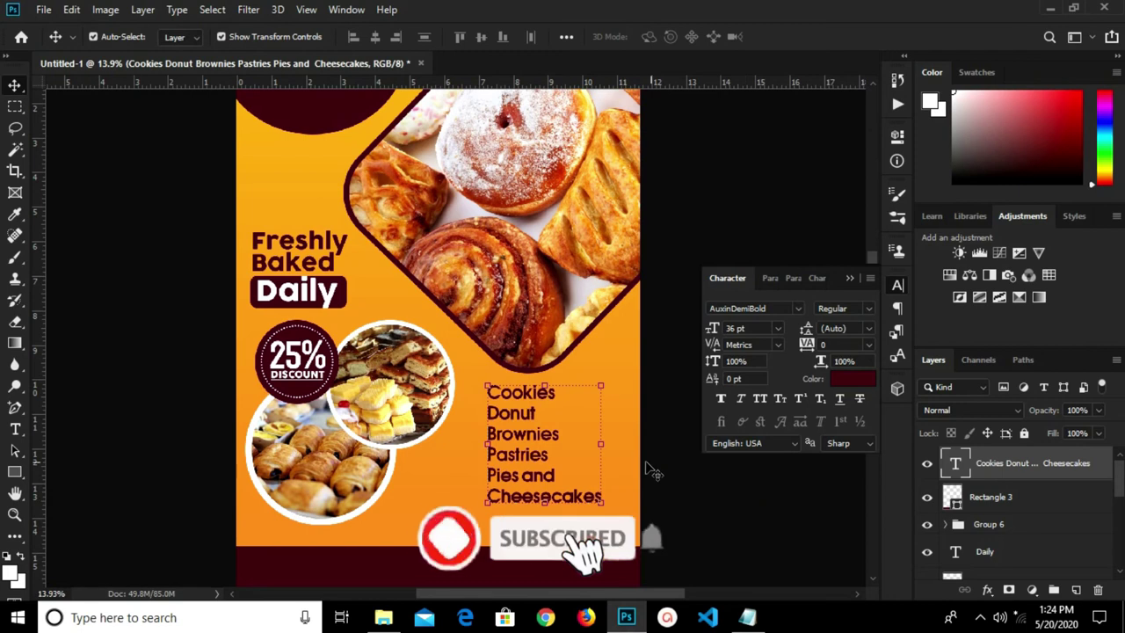
# - Move the list right beside the photo circles, nudging it slightly up
pyautogui.moveTo(544, 474); pyautogui.dragTo(552, 471)
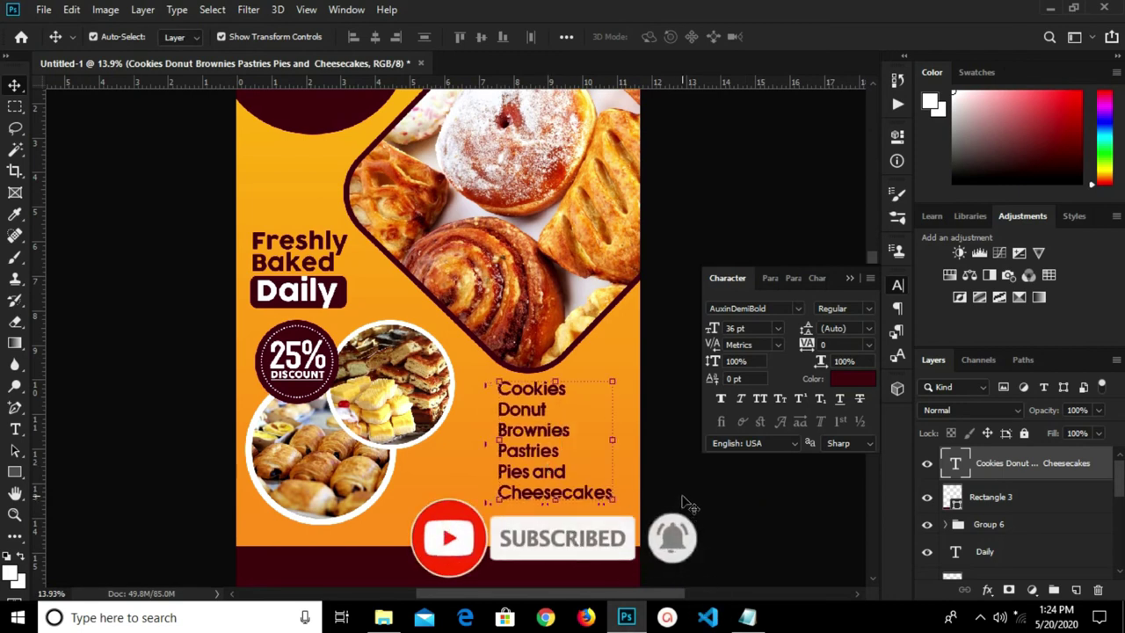
pyautogui.hotkey('shift', 'Up')
pyautogui.hotkey('shift', 'Up')
pyautogui.hotkey('shift', 'Up')
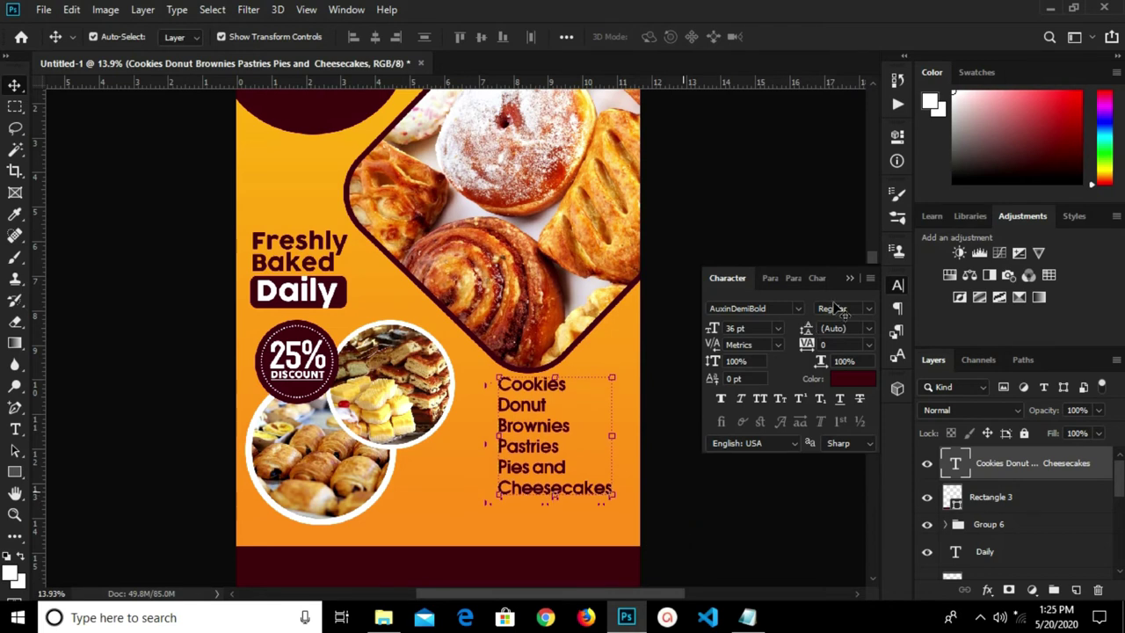
pyautogui.click(524, 419)
pyautogui.hotkey('ctrl', '0')
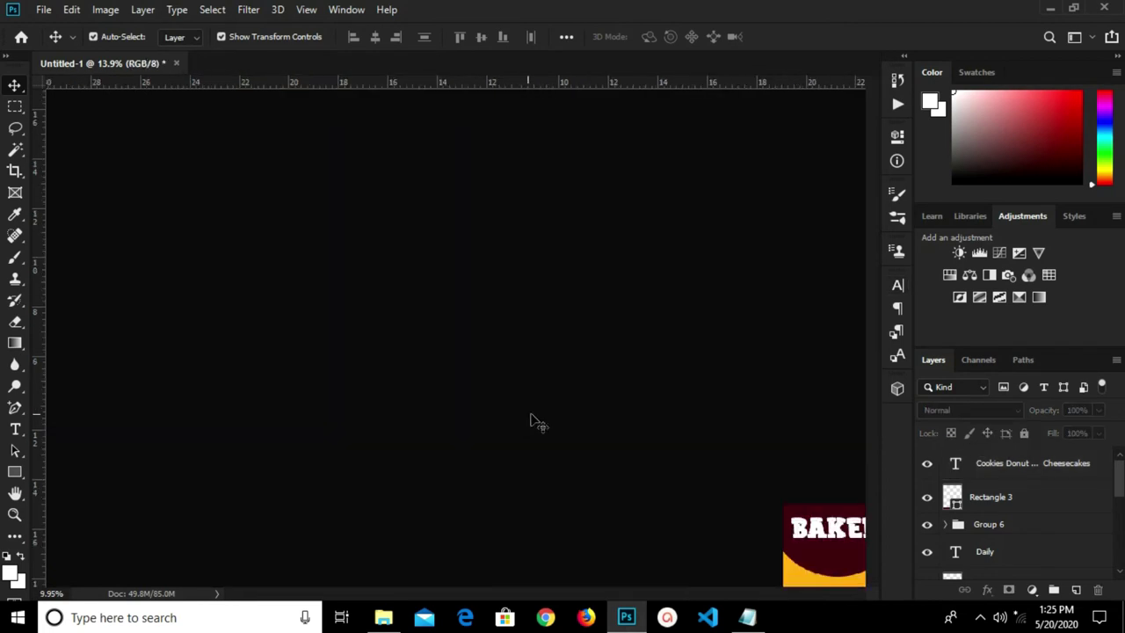
# - Draw a small rectangle just below the word Cheesecakes with the Rectangle tool
pyautogui.hotkey('ctrl', '0')
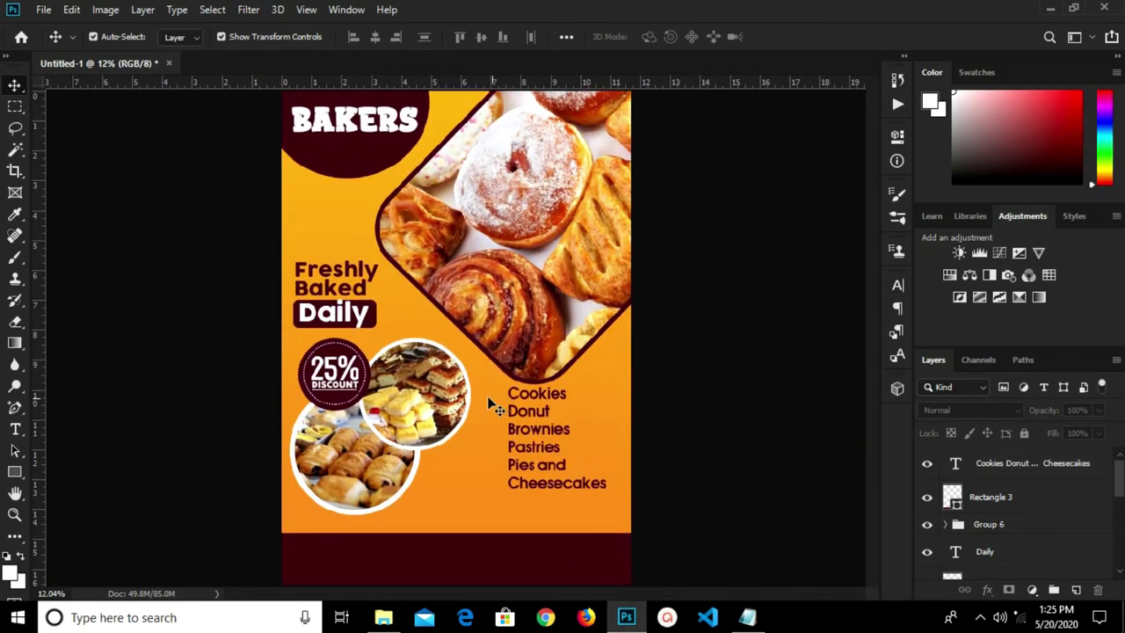
pyautogui.click(15, 472)
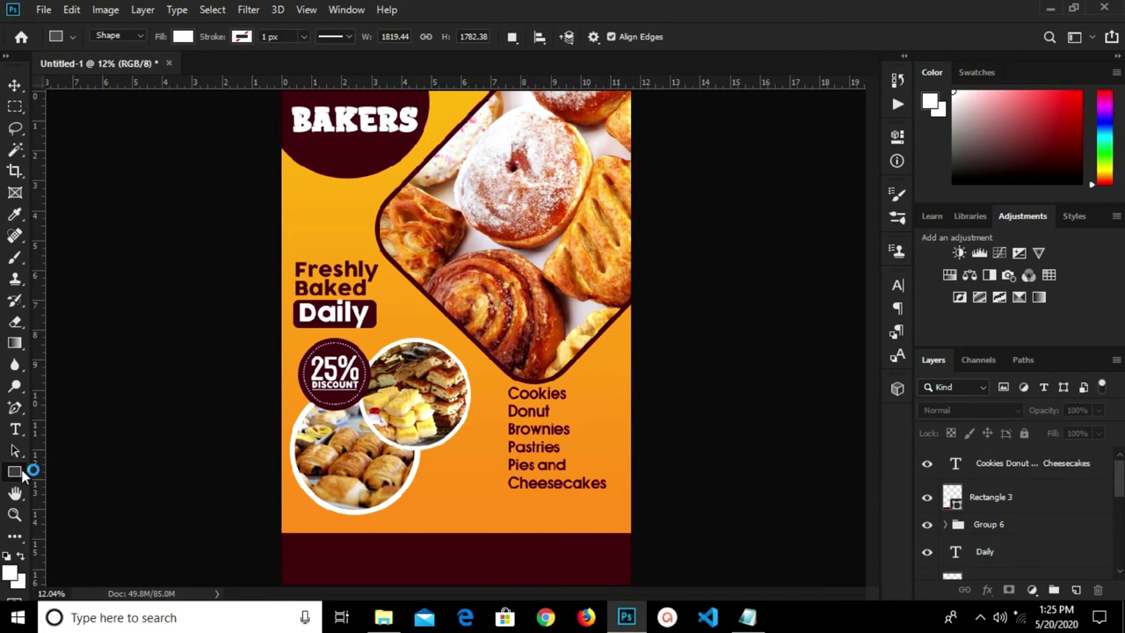
pyautogui.rightClick(15, 471)
pyautogui.click(81, 472)
pyautogui.scroll(3, 527, 517)
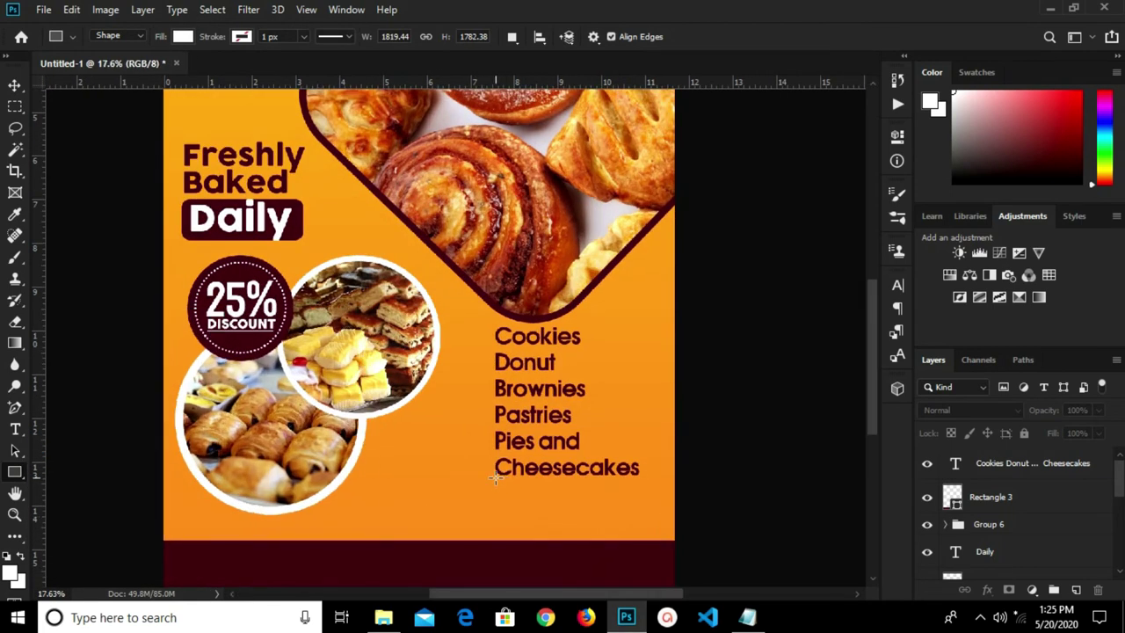
pyautogui.moveTo(499, 481); pyautogui.dragTo(641, 500)
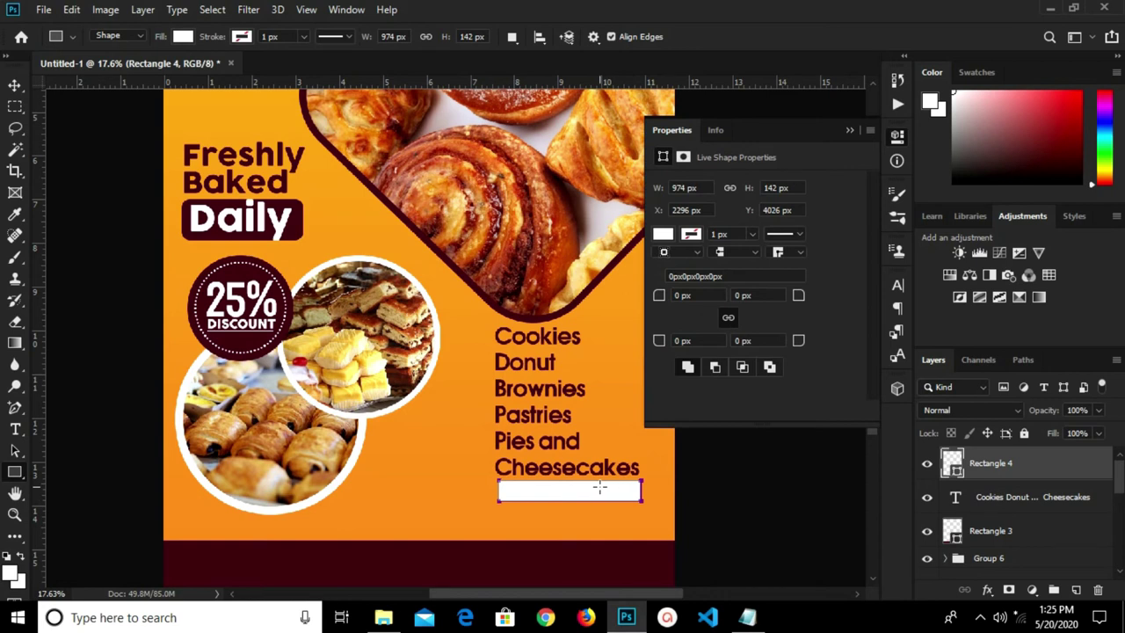
# - Fill the new bar with dark maroon
pyautogui.click(663, 233)
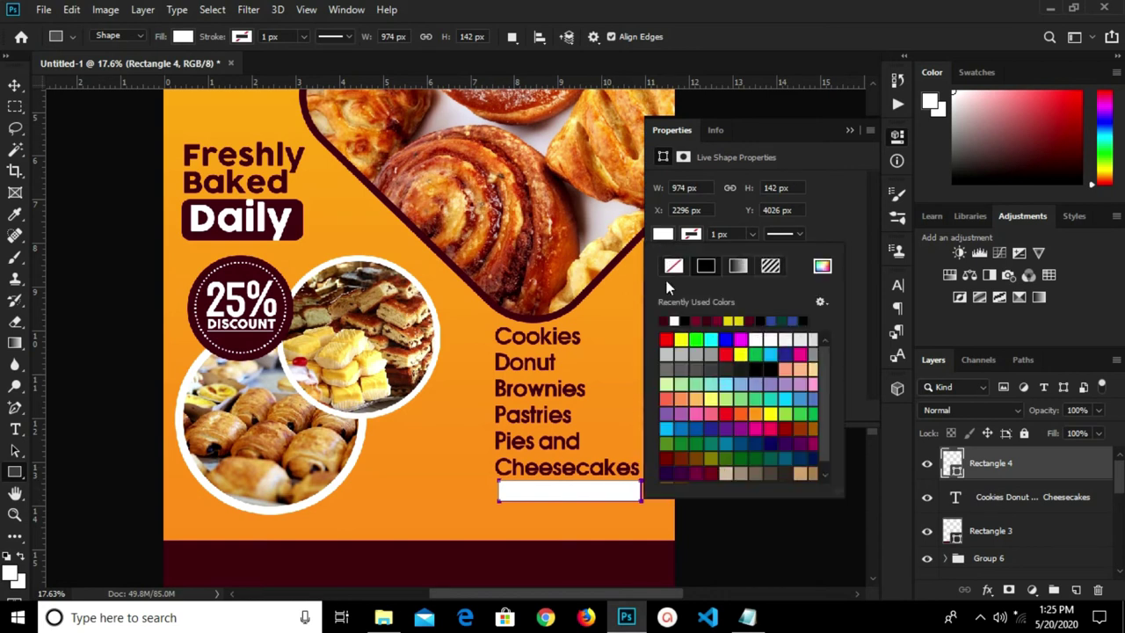
pyautogui.click(670, 320)
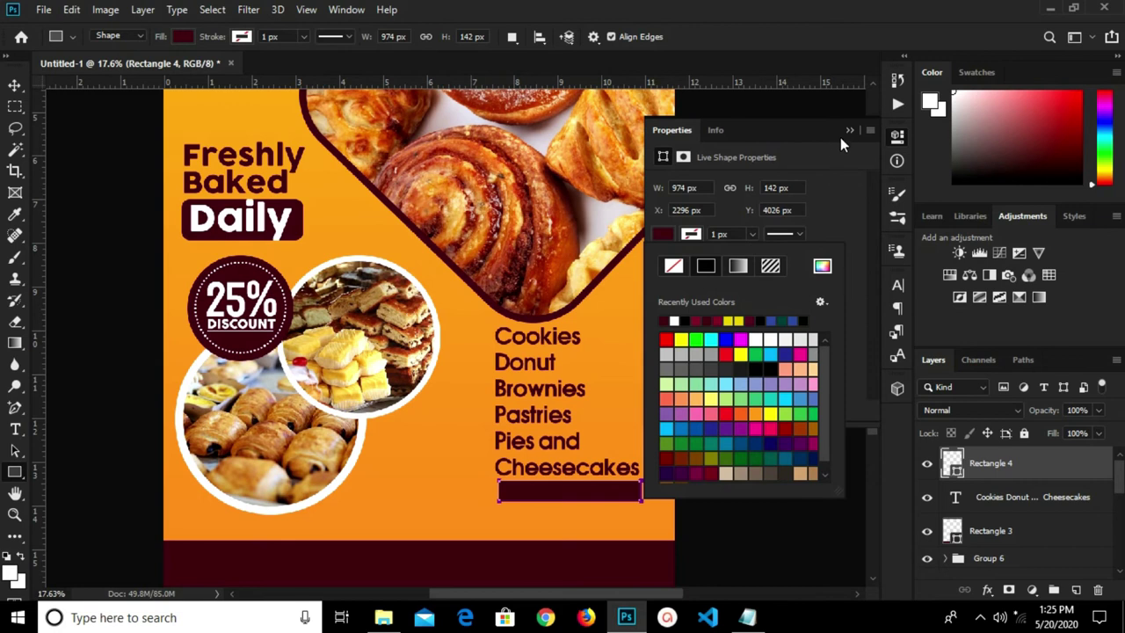
pyautogui.click(849, 130)
pyautogui.click(849, 130)
pyautogui.scroll(3, 567, 472)
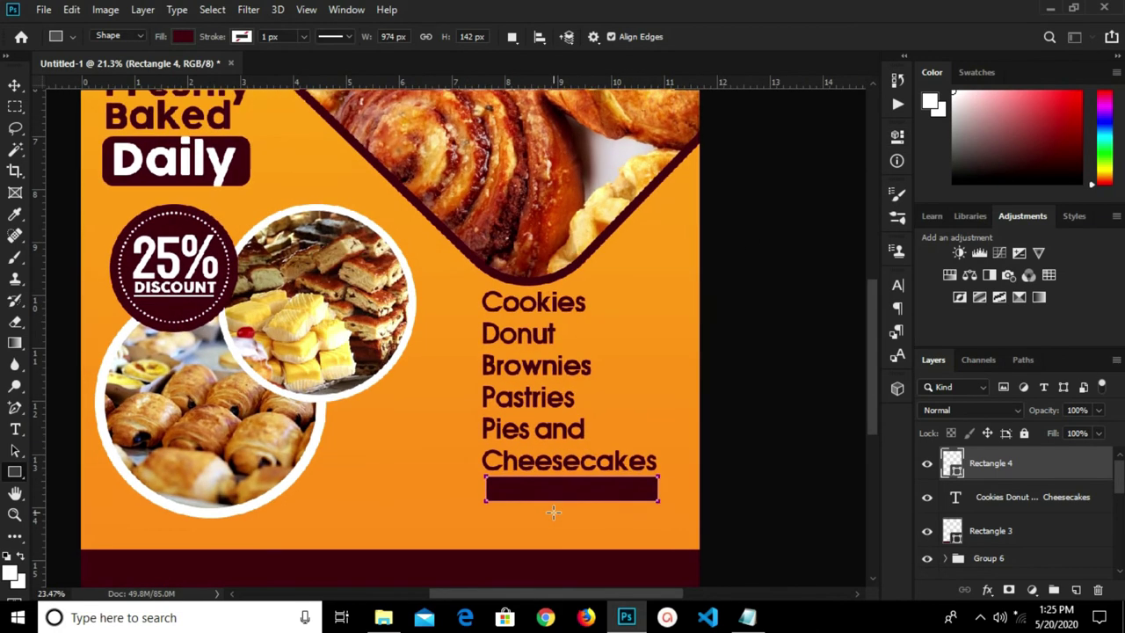
pyautogui.press('v')
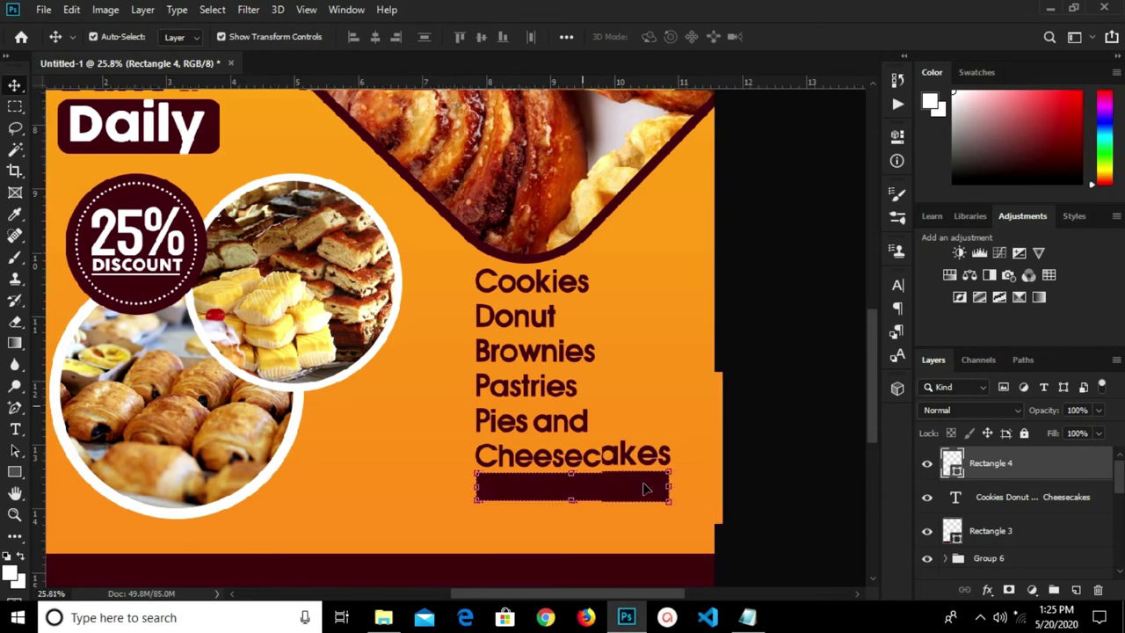
pyautogui.scroll(1, 646, 486)
pyautogui.scroll(4, 708, 491)
# - Widen the maroon Rectangle 4 bar slightly to the right to match the list's width
pyautogui.hotkey('ctrl', 't')
pyautogui.moveTo(689, 489); pyautogui.dragTo(695, 489)
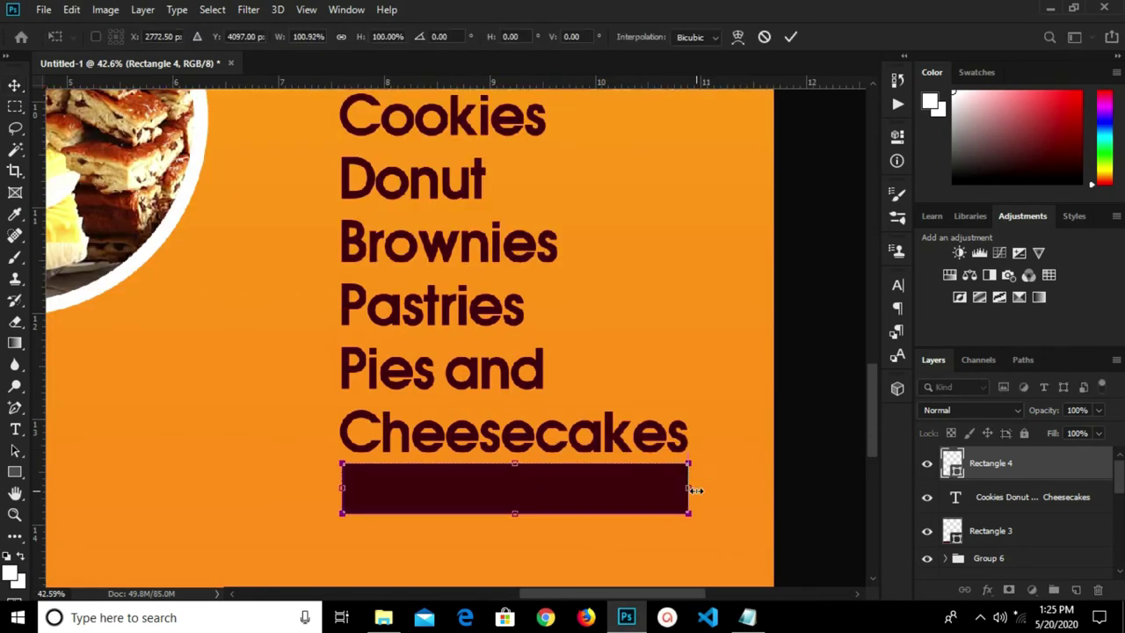
pyautogui.click(791, 36)
pyautogui.scroll(-5, 477, 467)
pyautogui.hotkey('ctrl', '0')
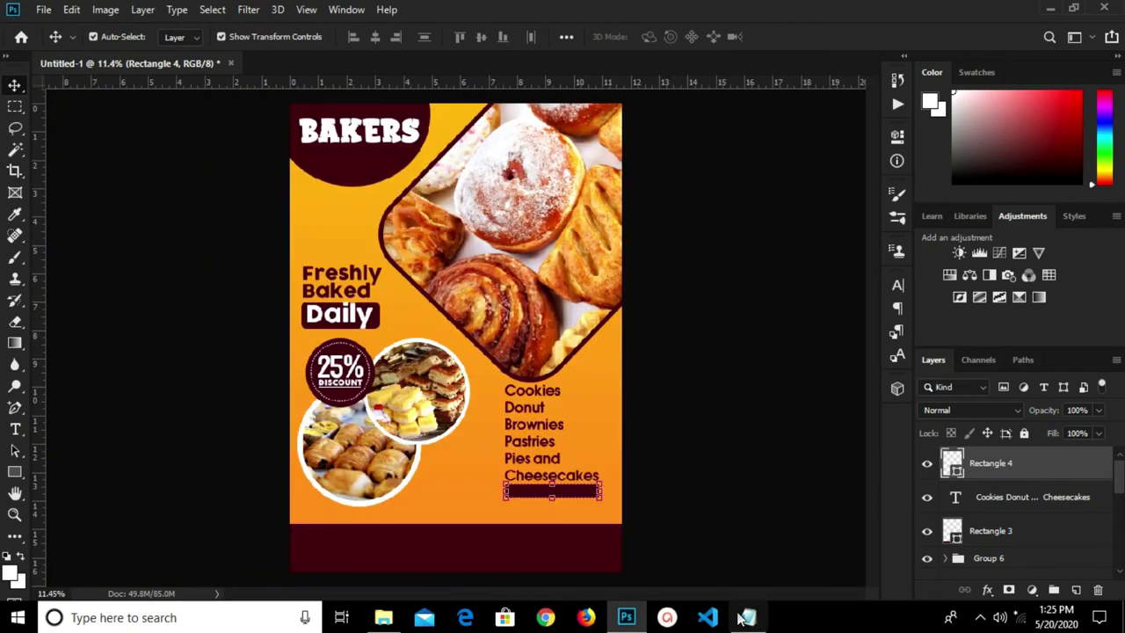
pyautogui.click(747, 617)
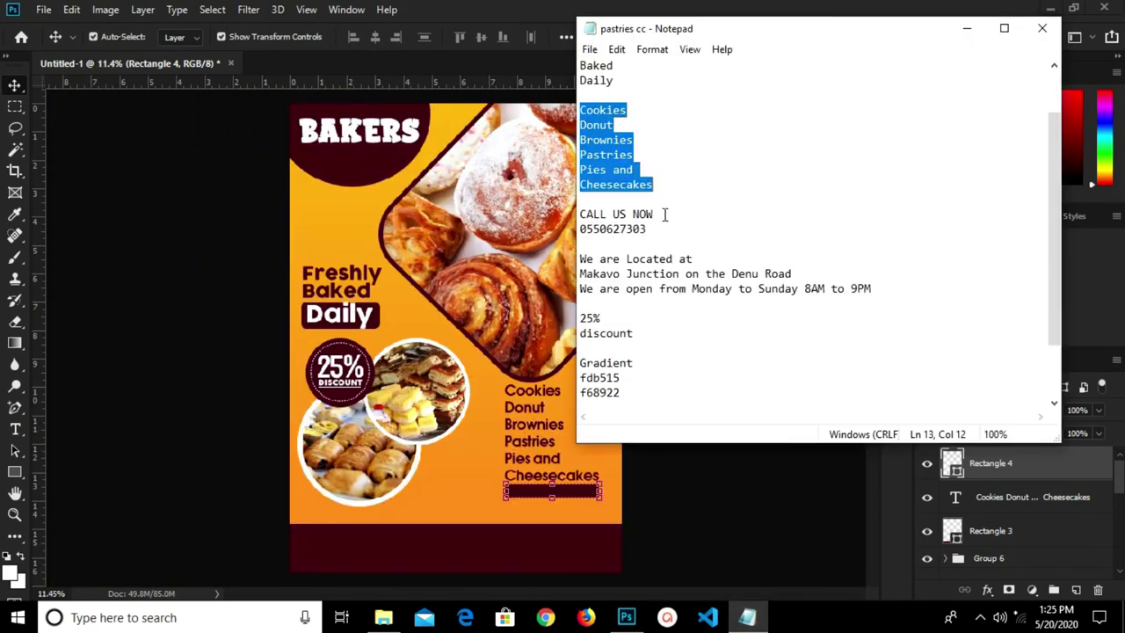
# - Copy the CALL US NOW line from the Notepad notes
pyautogui.moveTo(665, 215); pyautogui.dragTo(587, 211)
pyautogui.rightClick(604, 213)
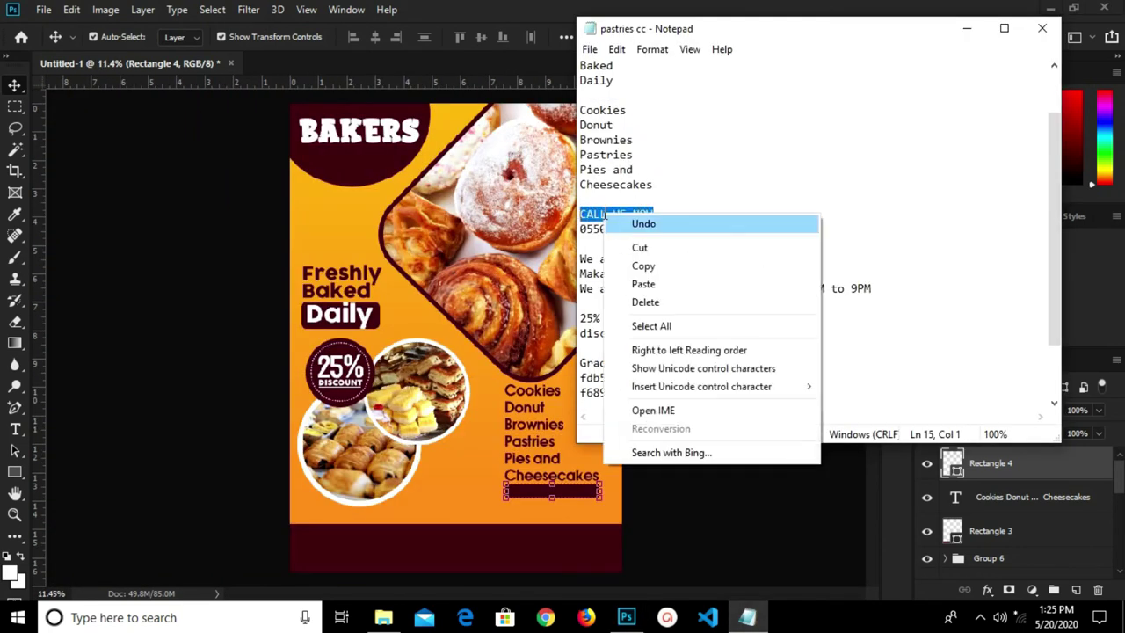
pyautogui.click(642, 263)
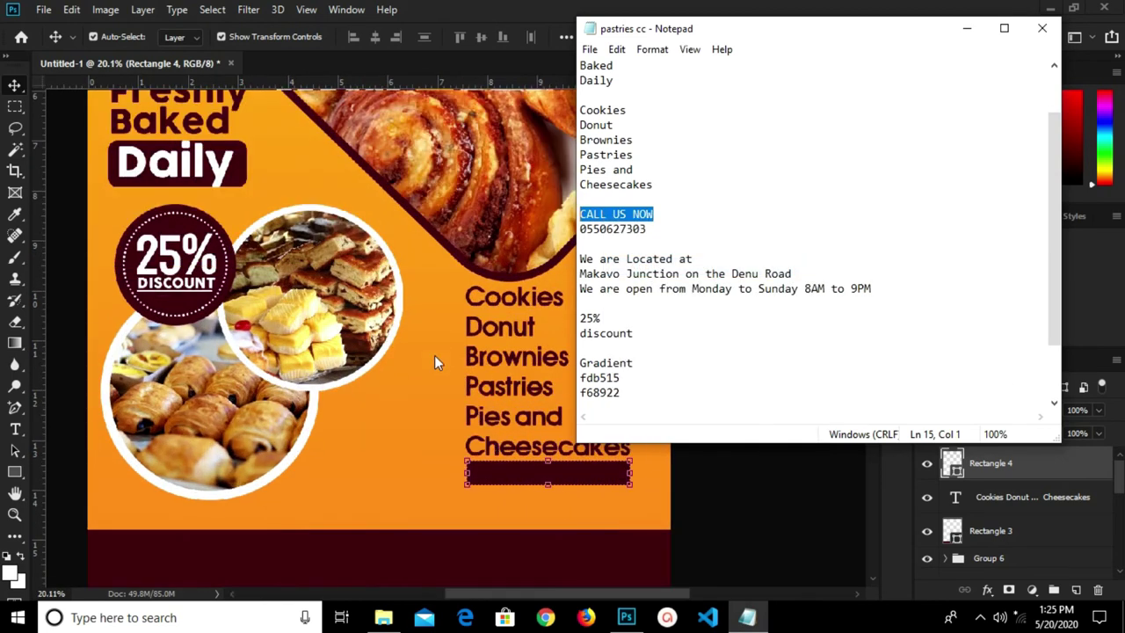
pyautogui.click(380, 472)
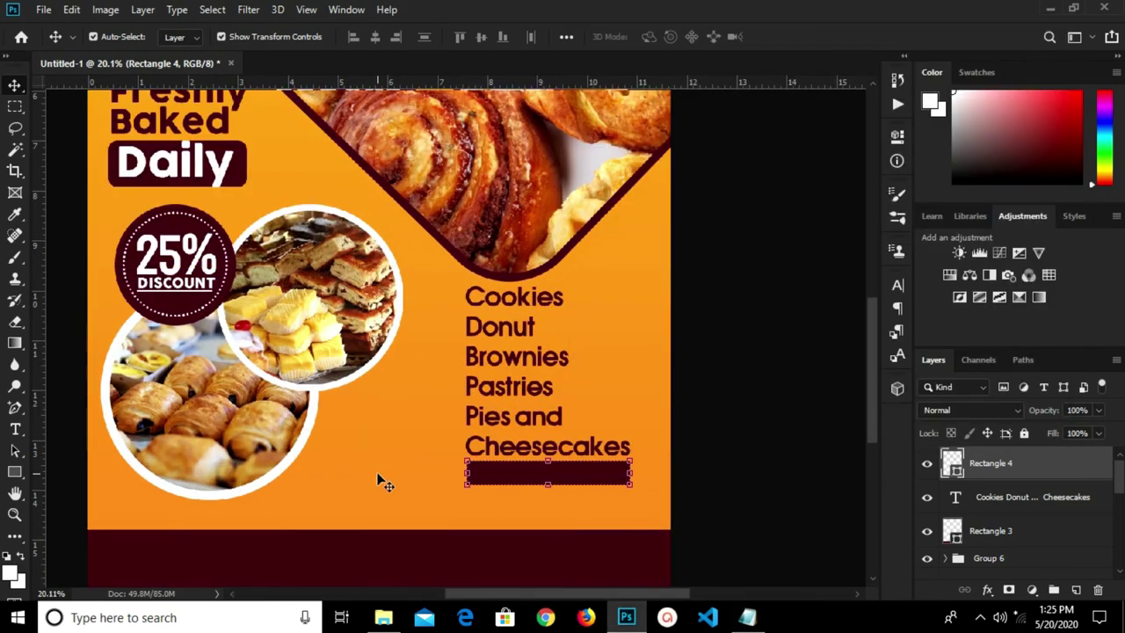
# - Add a CALL US NOW text layer coloured with orange sampled from the poster
pyautogui.press('t')
pyautogui.click(356, 474)
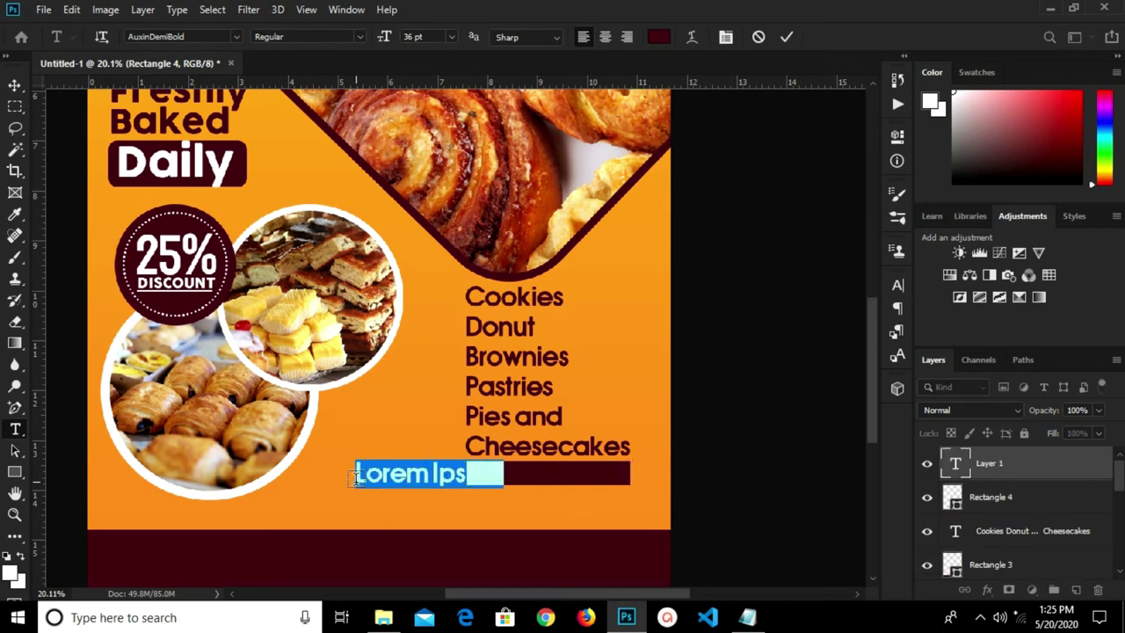
pyautogui.write('CALL US N')
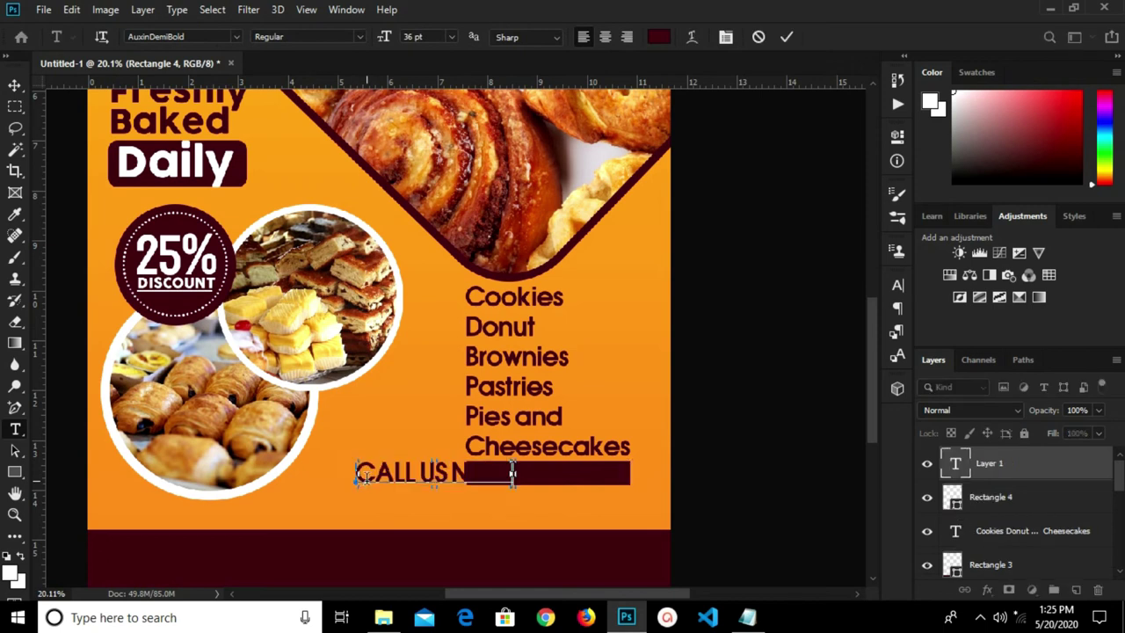
pyautogui.click(786, 37)
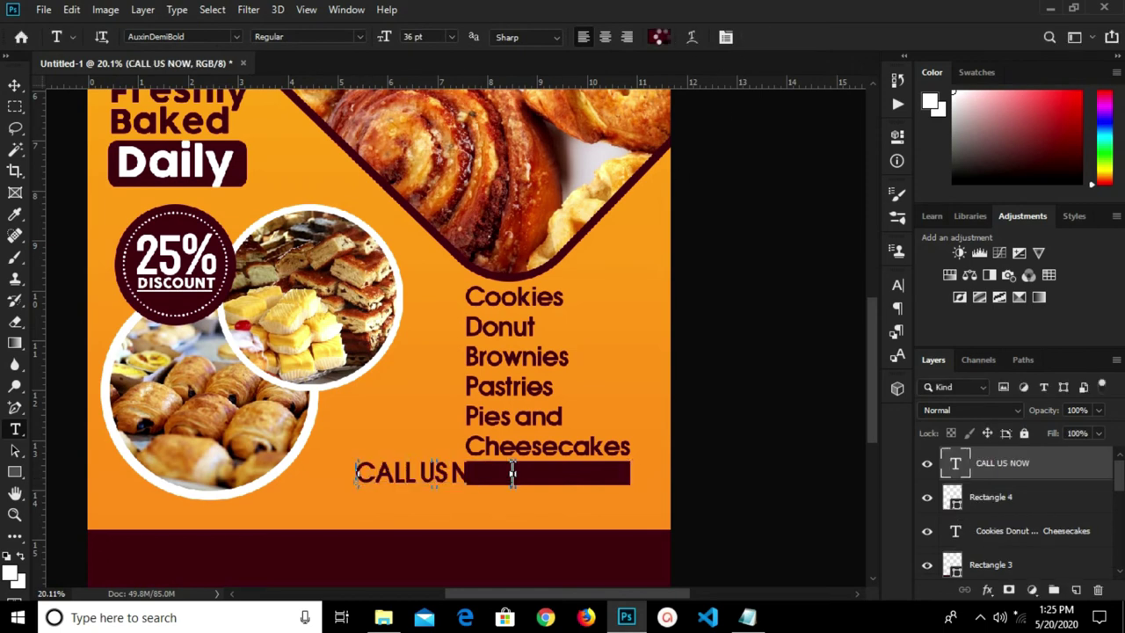
pyautogui.click(658, 37)
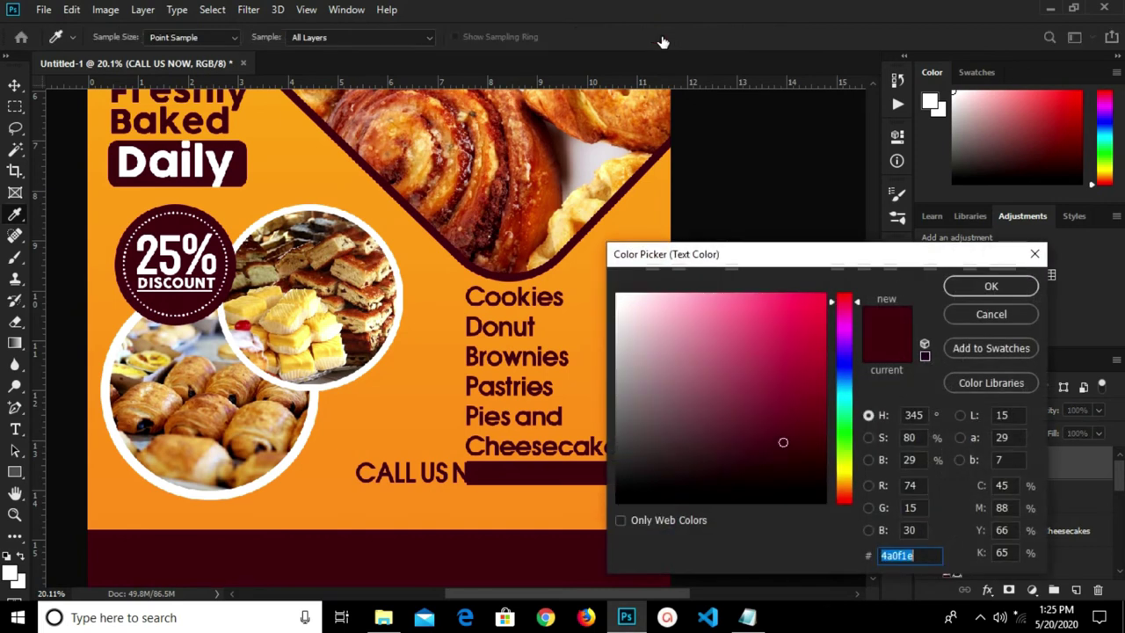
pyautogui.click(378, 423)
pyautogui.click(989, 287)
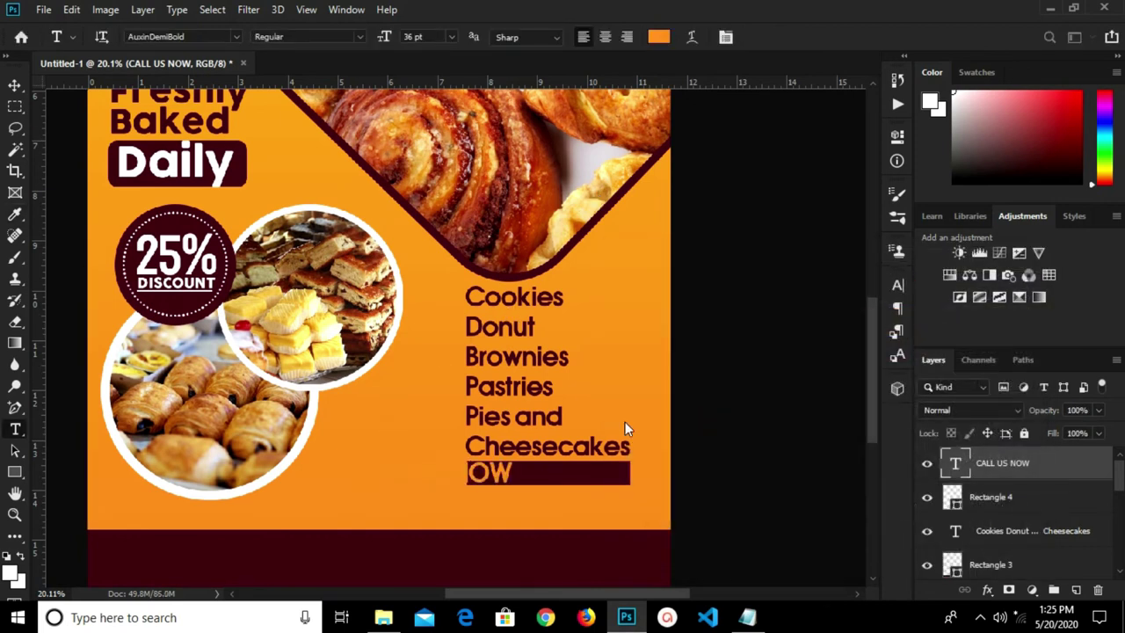
# - Move CALL US NOW onto the dark bar and set its size to 30 pt
pyautogui.press('v')
pyautogui.moveTo(492, 475); pyautogui.dragTo(606, 474)
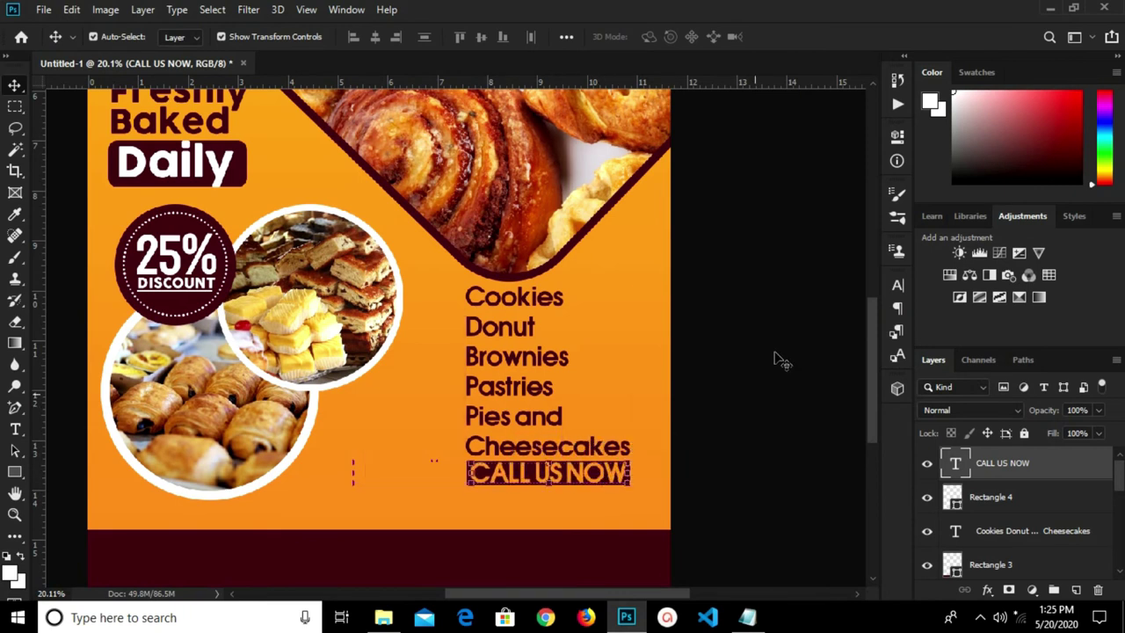
pyautogui.click(896, 286)
pyautogui.click(777, 328)
pyautogui.click(746, 483)
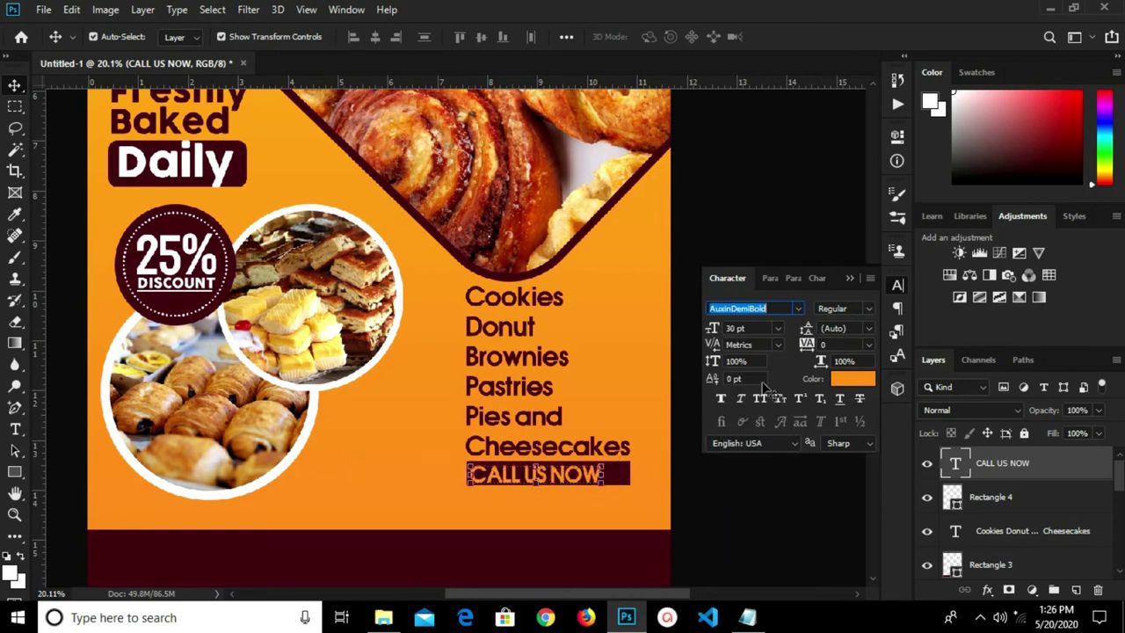
pyautogui.click(848, 279)
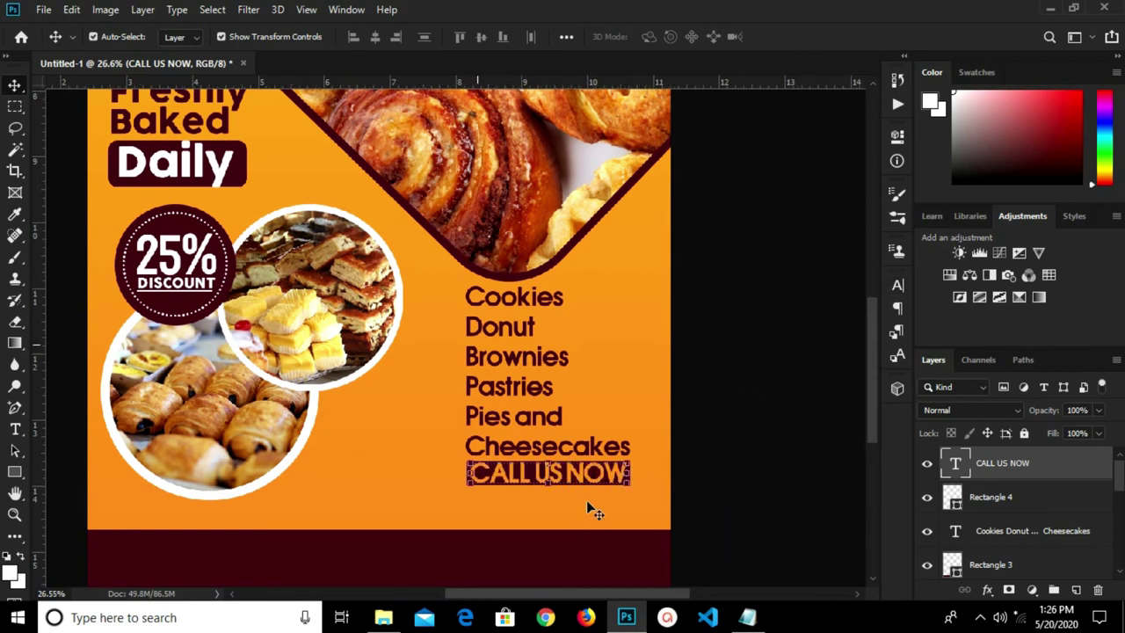
# - Reapply 30 pt to CALL US NOW and centre it within the dark bar
pyautogui.scroll(2, 586, 500)
pyautogui.click(896, 287)
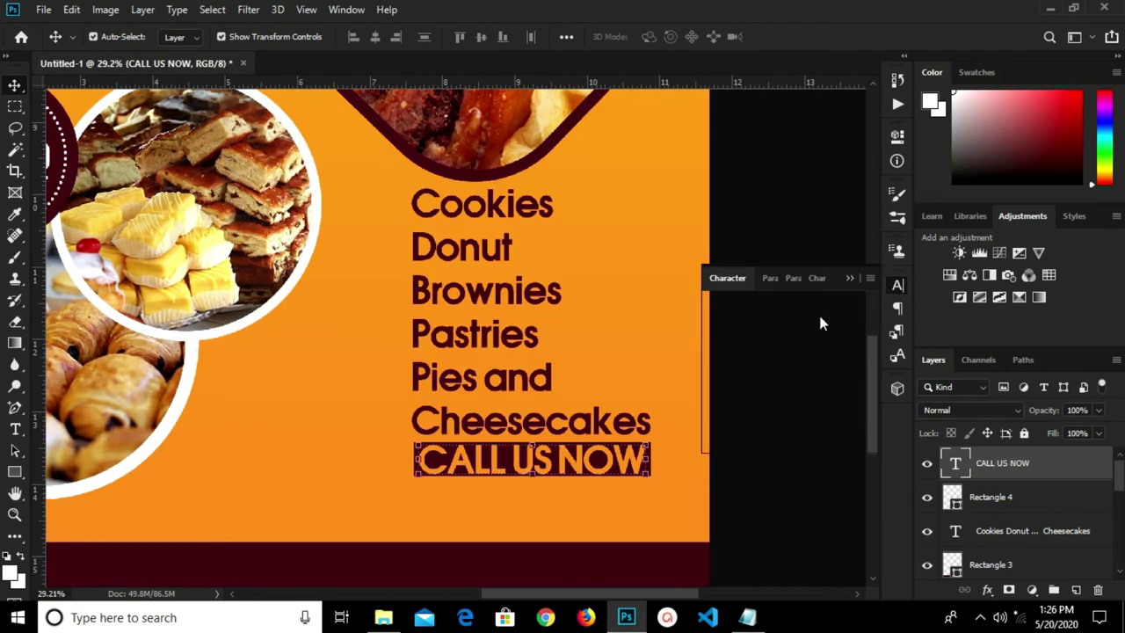
pyautogui.click(776, 328)
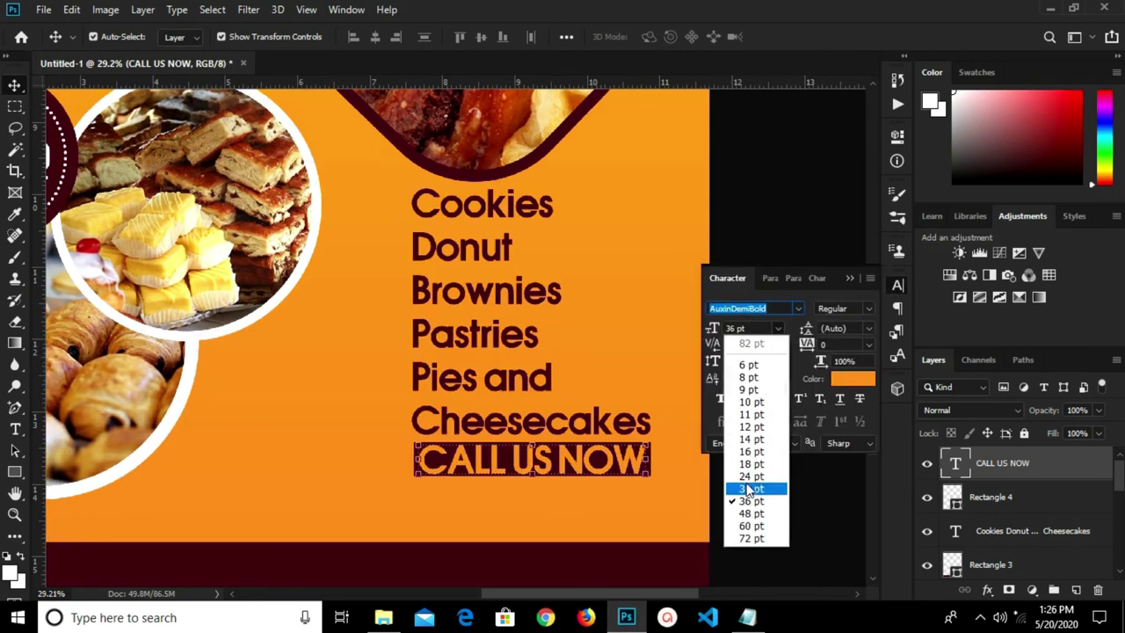
pyautogui.click(749, 488)
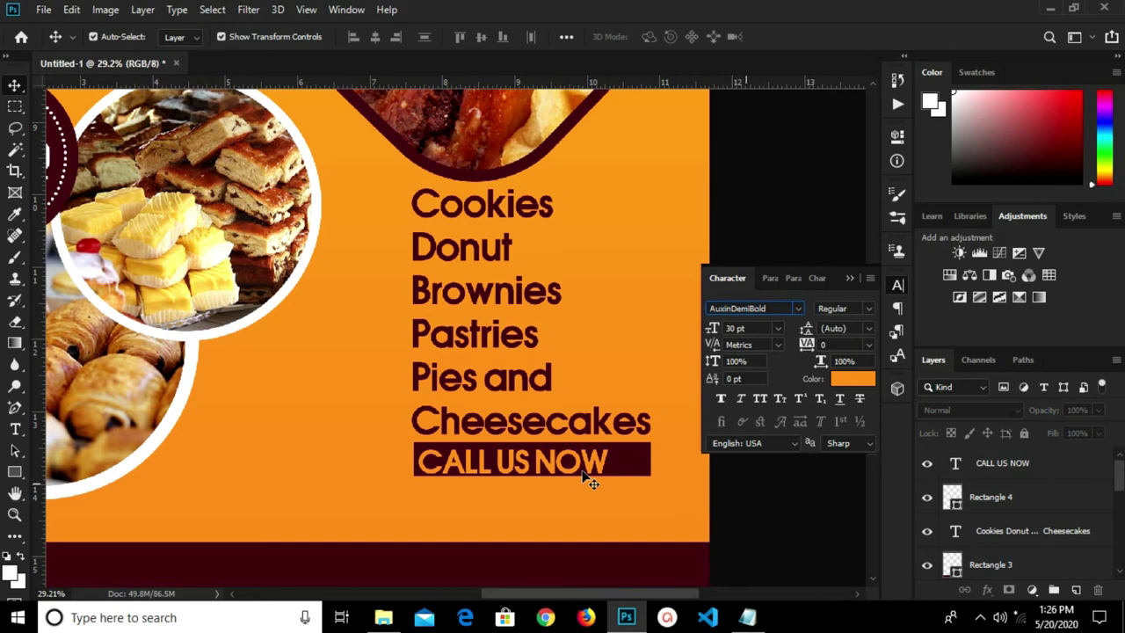
pyautogui.moveTo(606, 465); pyautogui.dragTo(606, 465)
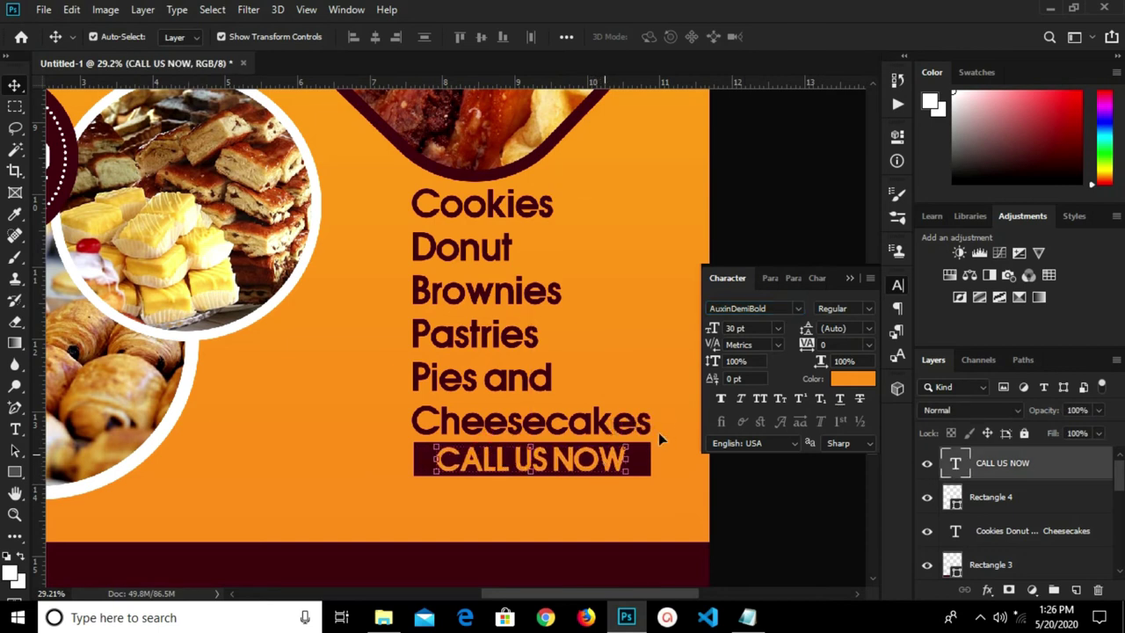
pyautogui.click(848, 280)
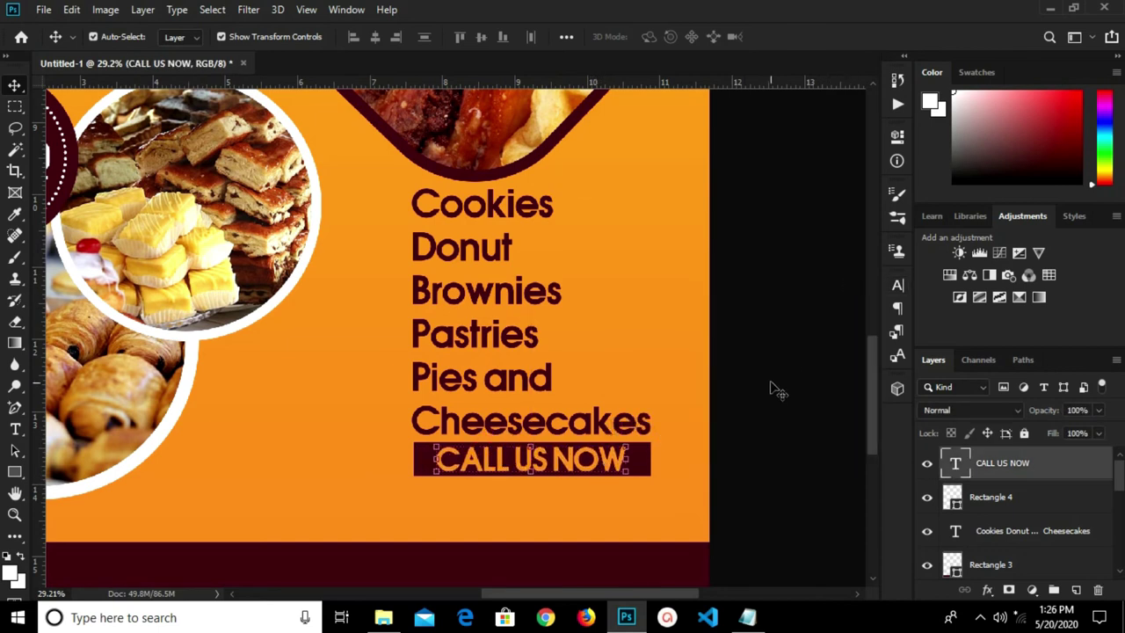
# - Copy the bakery's phone number from the Notepad notes
pyautogui.click(759, 621)
pyautogui.moveTo(649, 229); pyautogui.dragTo(579, 229)
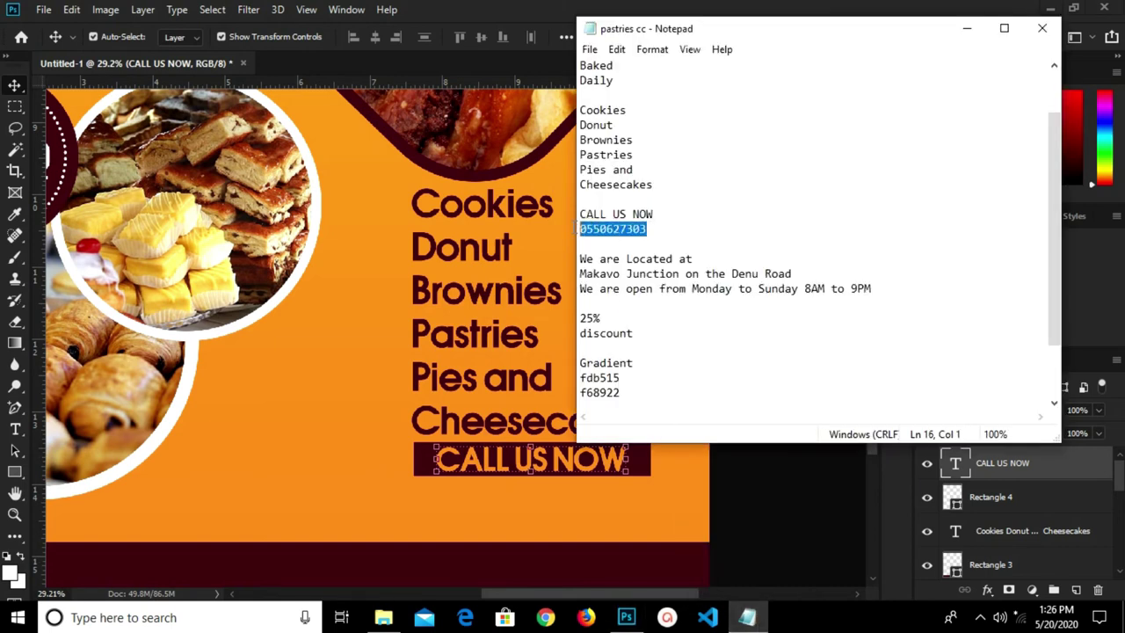
pyautogui.rightClick(595, 227)
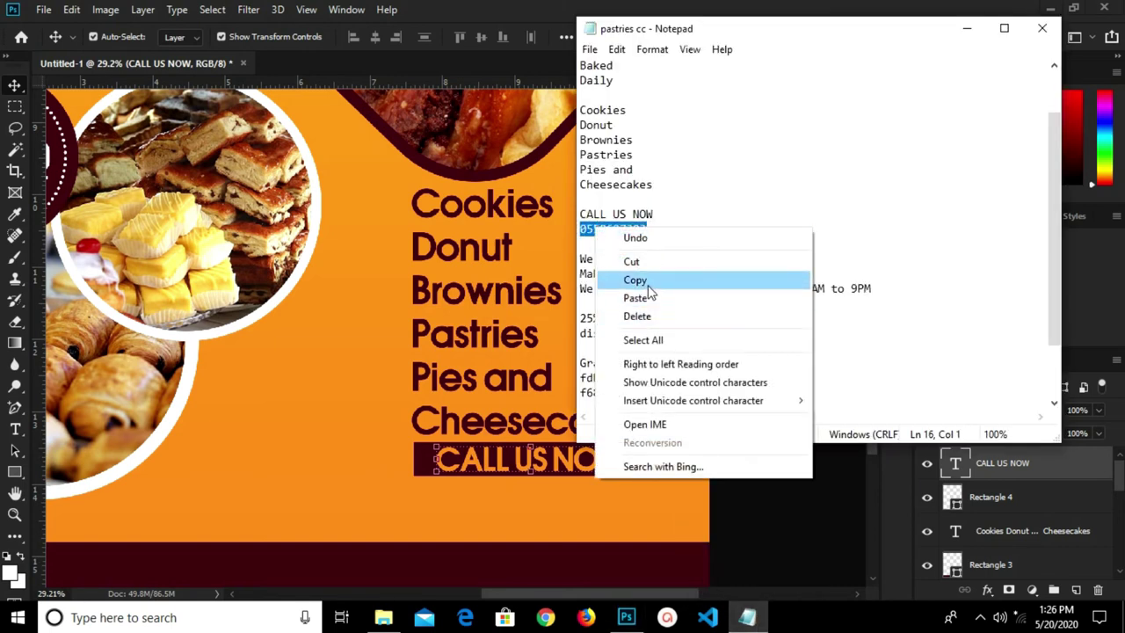
pyautogui.click(643, 279)
pyautogui.click(507, 499)
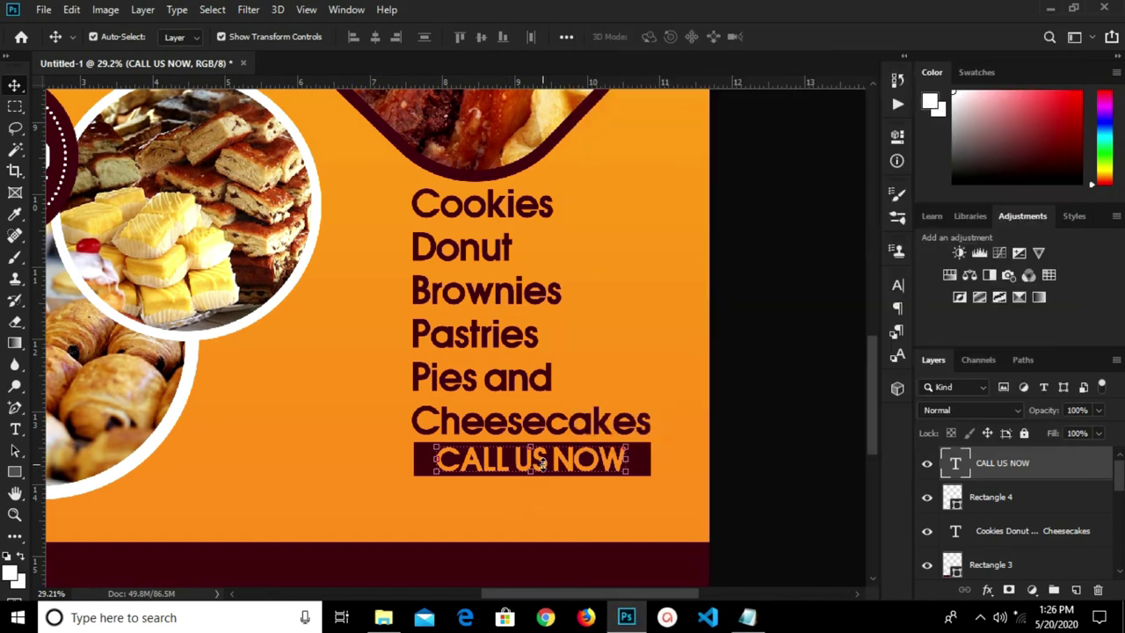
# - Duplicate CALL US NOW just below the bar and replace its text with the phone number
pyautogui.moveTo(543, 463); pyautogui.dragTo(542, 513)
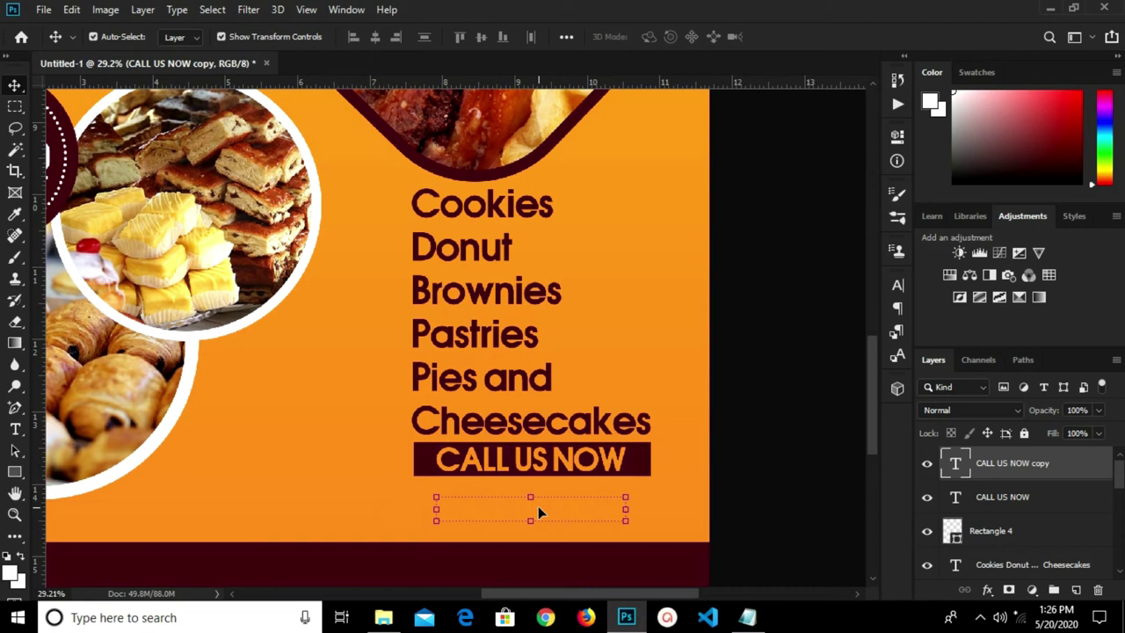
pyautogui.press('t')
pyautogui.click(538, 504)
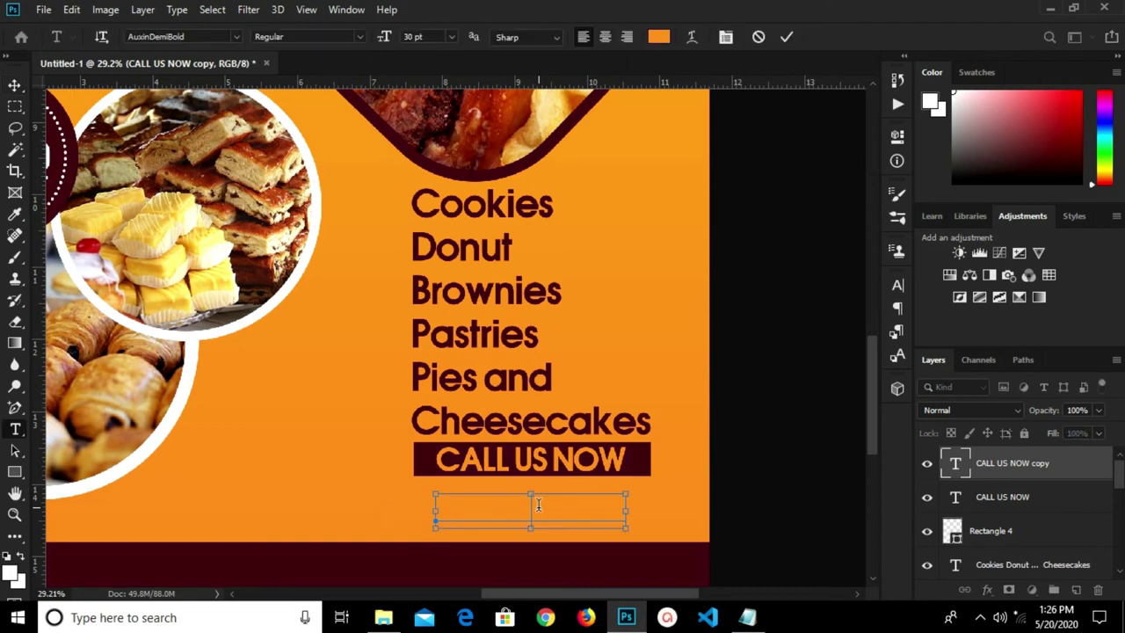
pyautogui.hotkey('ctrl', 'a')
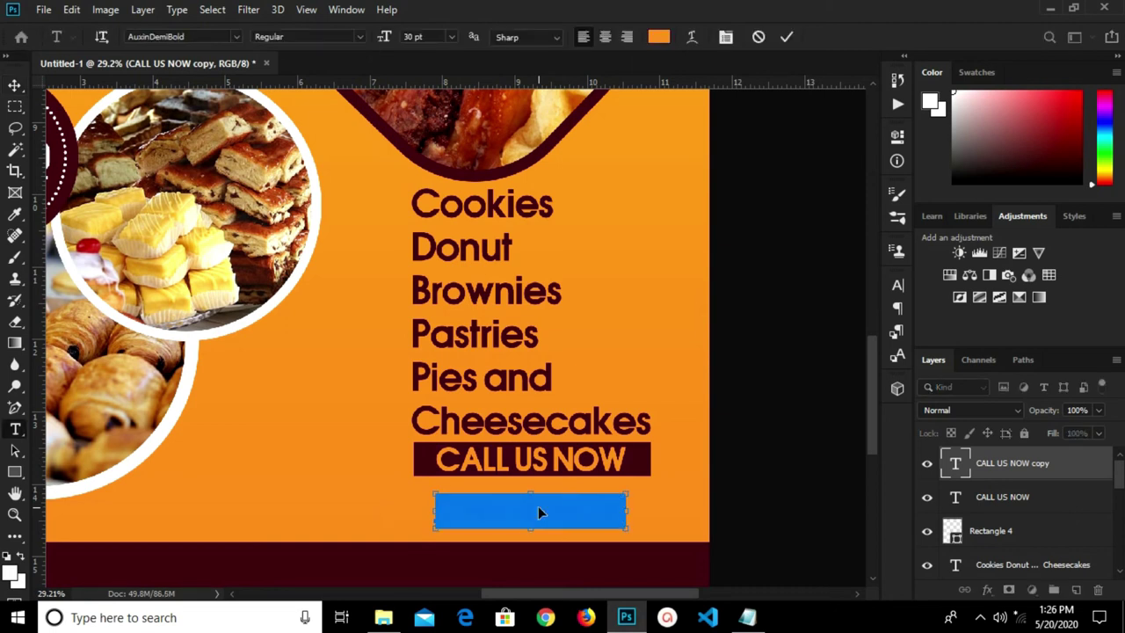
pyautogui.press('BackSpace')
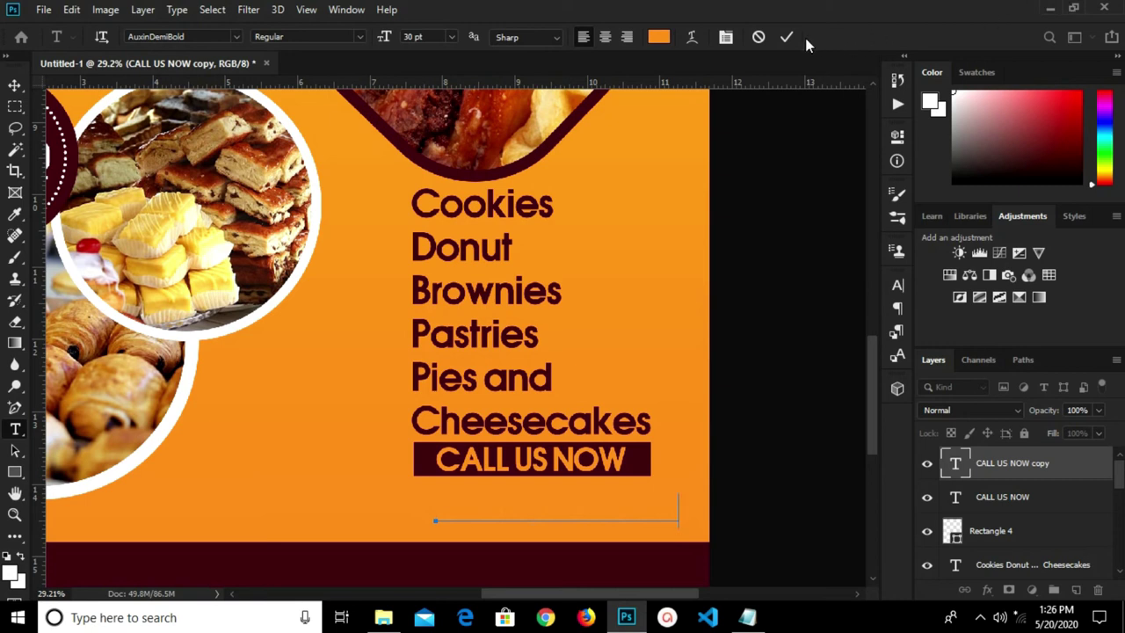
pyautogui.click(786, 37)
# - Colour the phone number white #ffffff and start changing its font via 'aval'
pyautogui.click(659, 37)
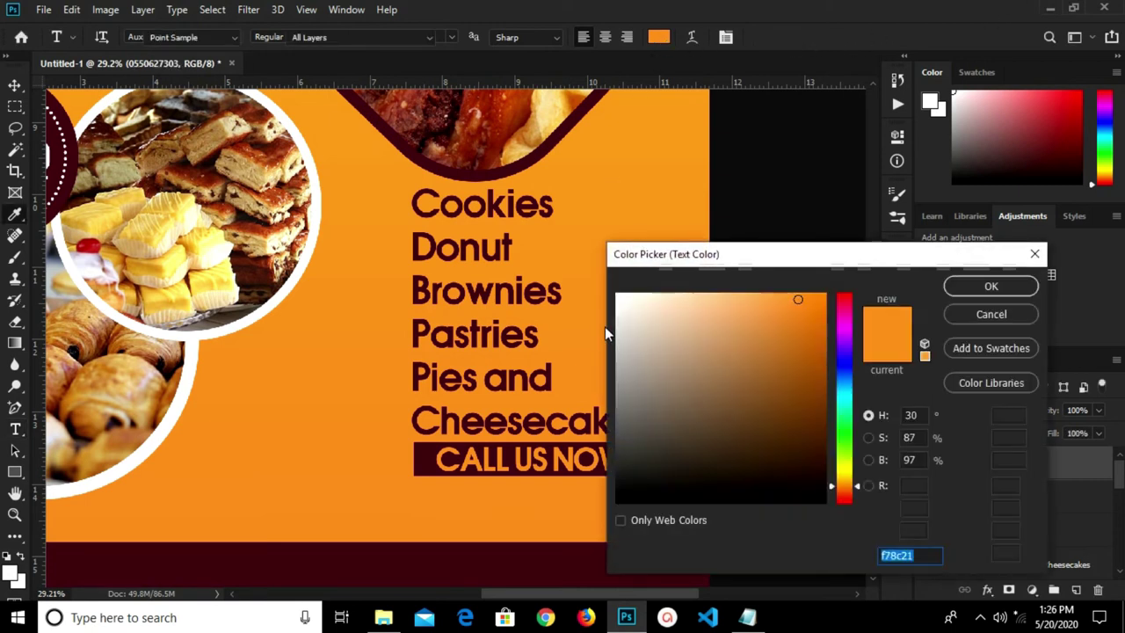
pyautogui.write('ffffff')
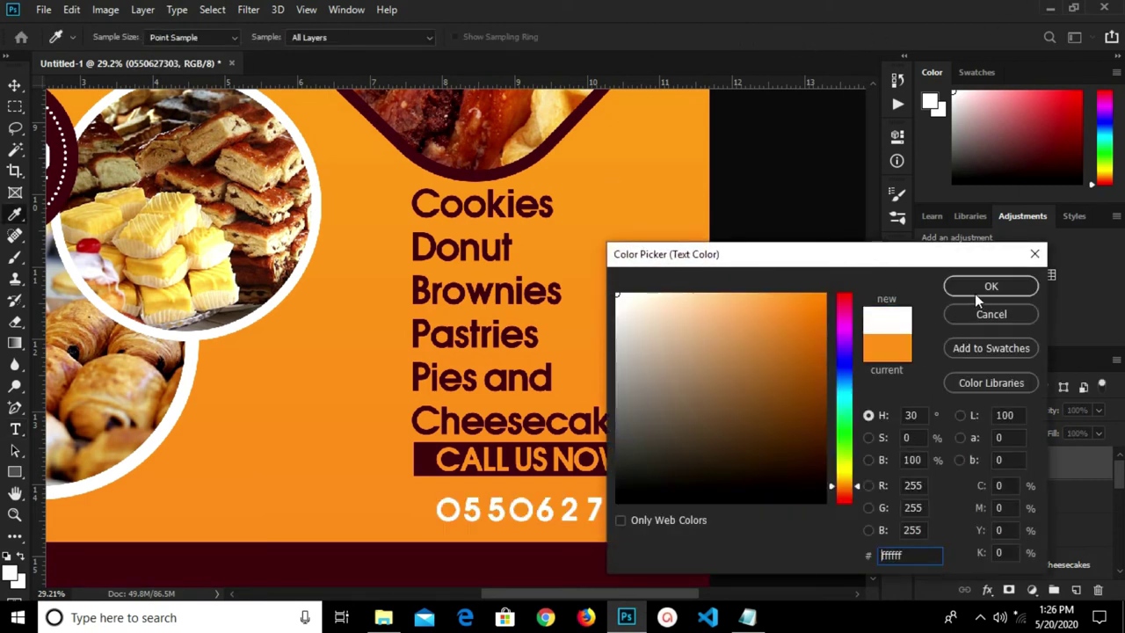
pyautogui.click(978, 290)
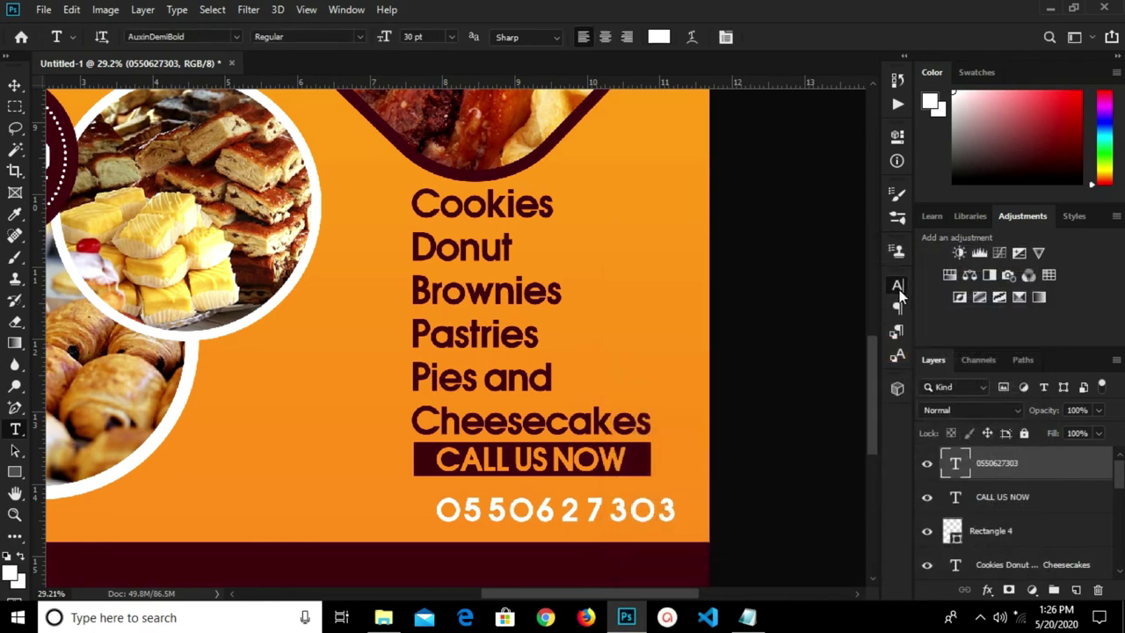
pyautogui.click(897, 287)
pyautogui.click(790, 307)
pyautogui.write('a')
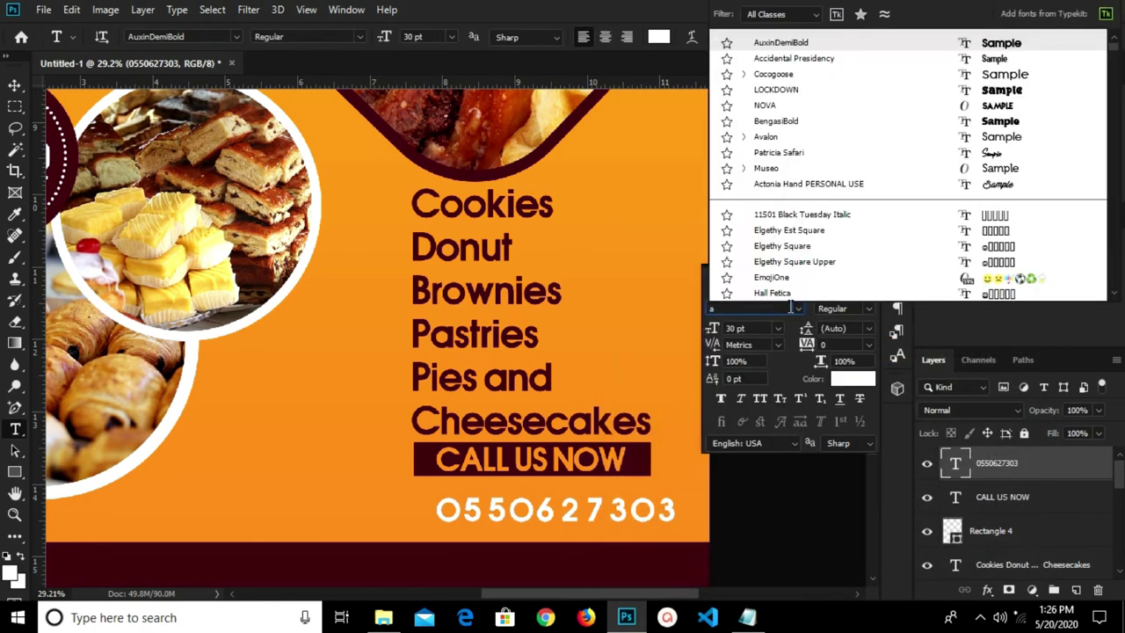
pyautogui.write('valon')
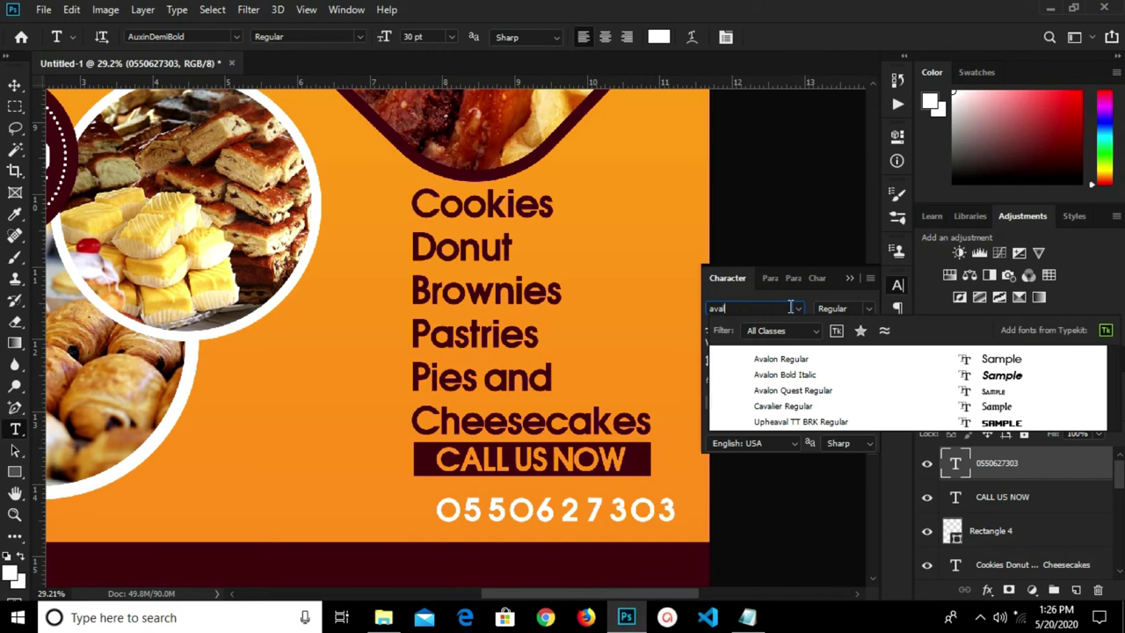
# - Set the phone number in Avalon Regular at 36 pt and place it under CALL US NOW
pyautogui.click(770, 364)
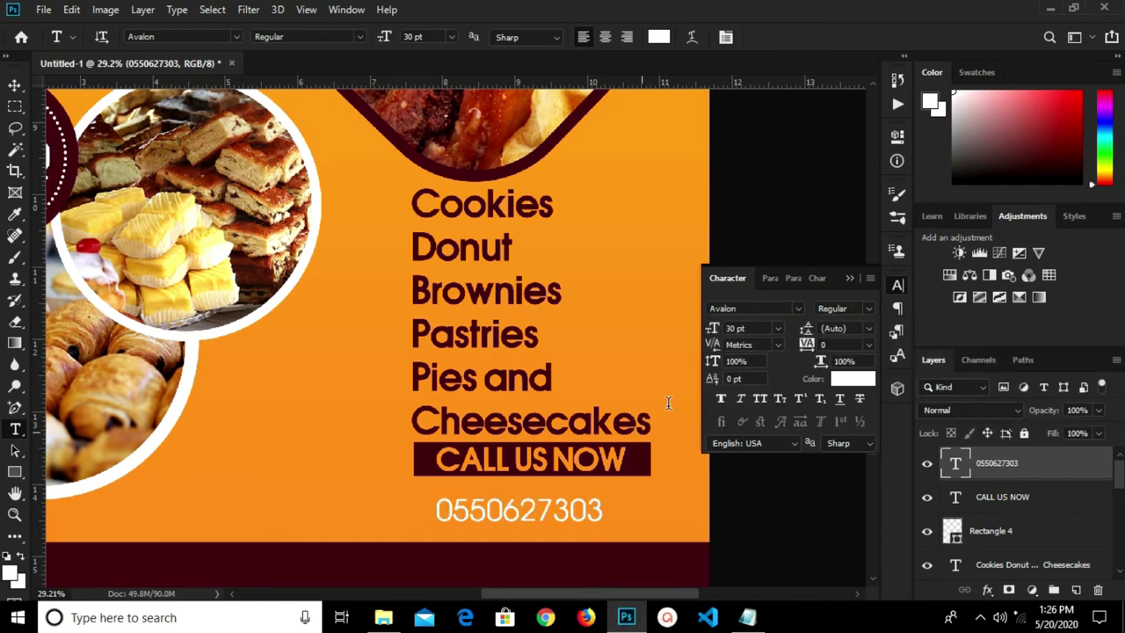
pyautogui.click(777, 328)
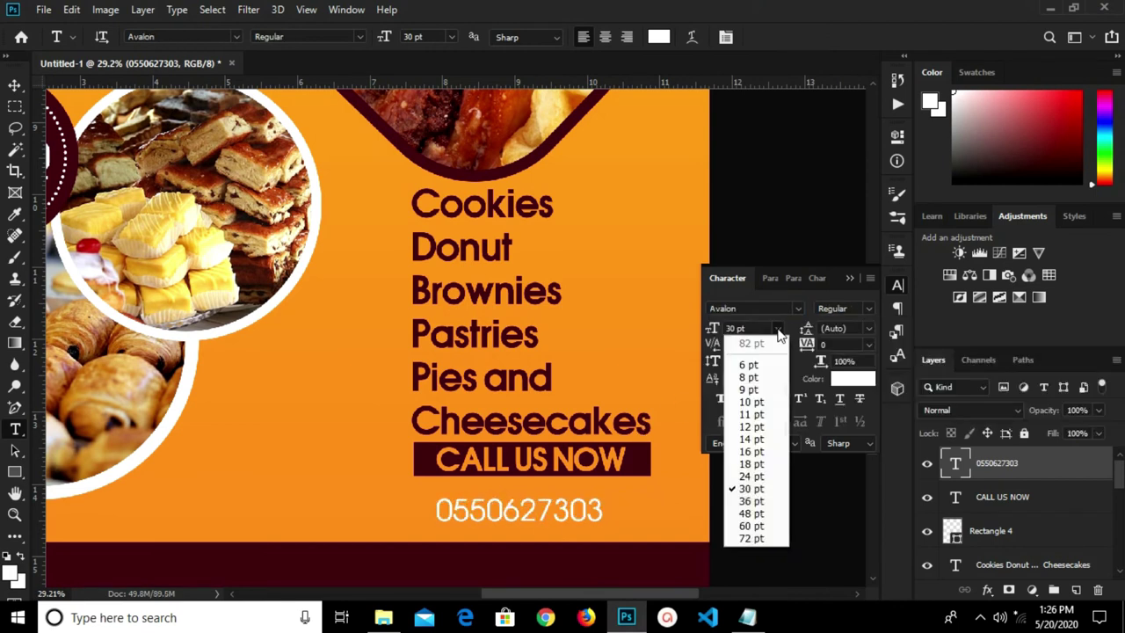
pyautogui.click(753, 501)
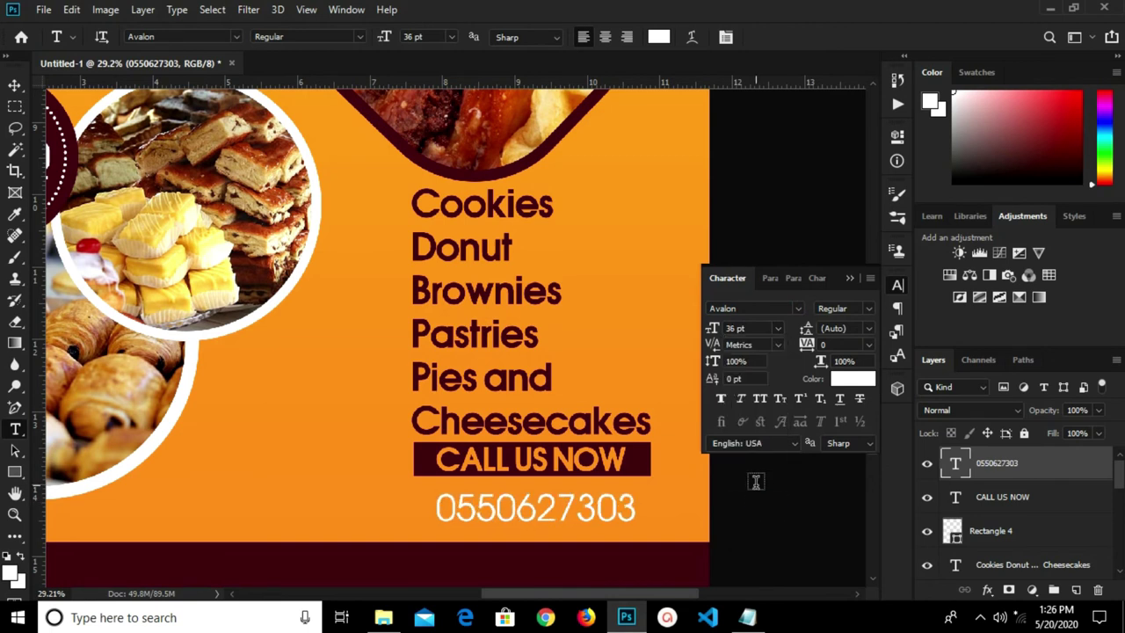
pyautogui.press('v')
pyautogui.moveTo(498, 503); pyautogui.dragTo(477, 489)
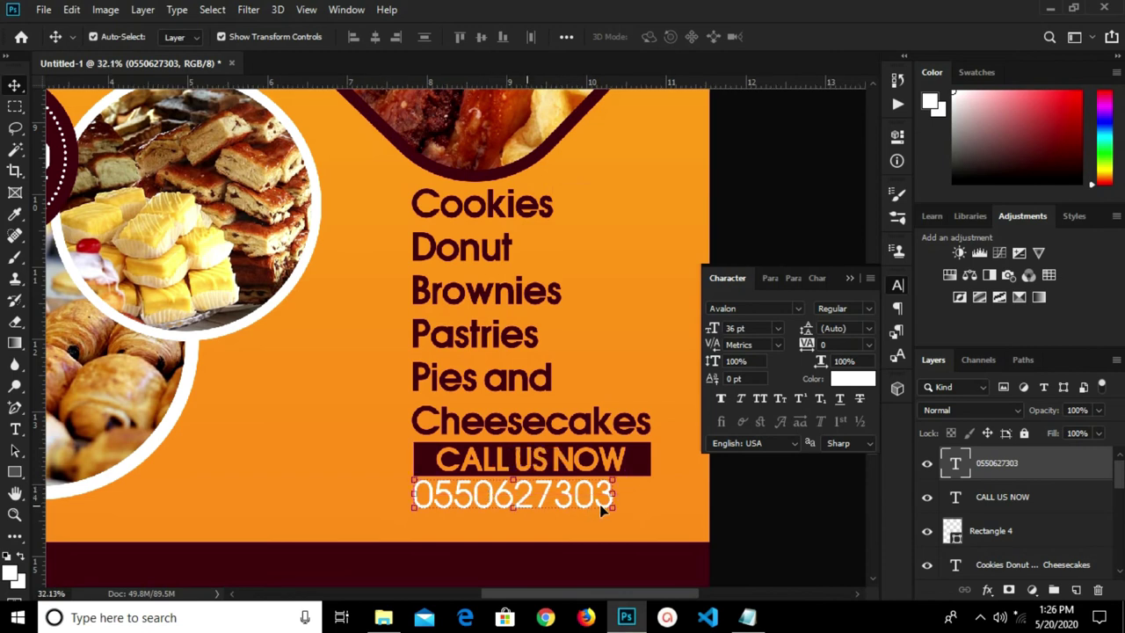
pyautogui.scroll(1, 603, 501)
# - Scale the phone number to about 118% so it matches the CALL US NOW bar's width
pyautogui.hotkey('ctrl', 't')
pyautogui.moveTo(618, 521); pyautogui.dragTo(661, 545)
pyautogui.click(791, 36)
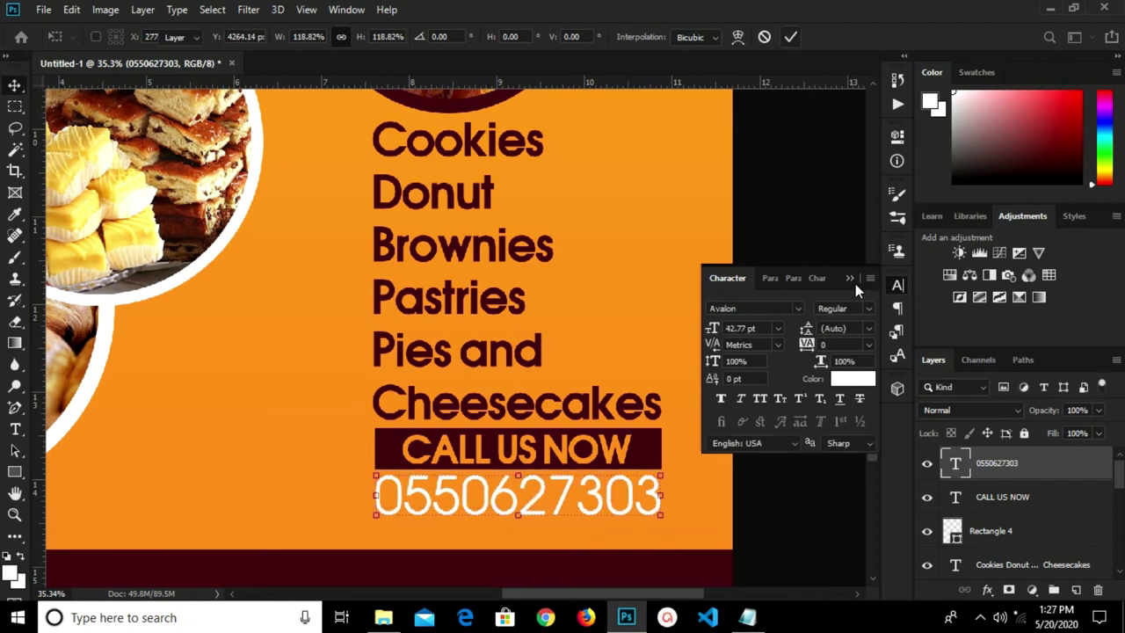
pyautogui.click(850, 278)
pyautogui.scroll(-3, 816, 302)
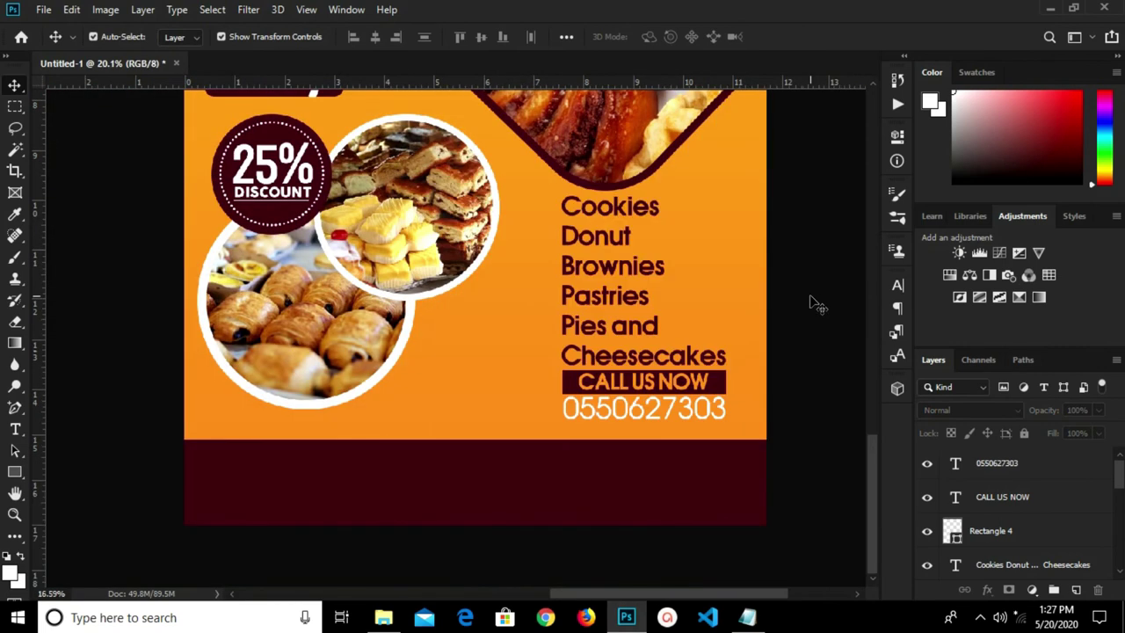
pyautogui.scroll(-2, 792, 316)
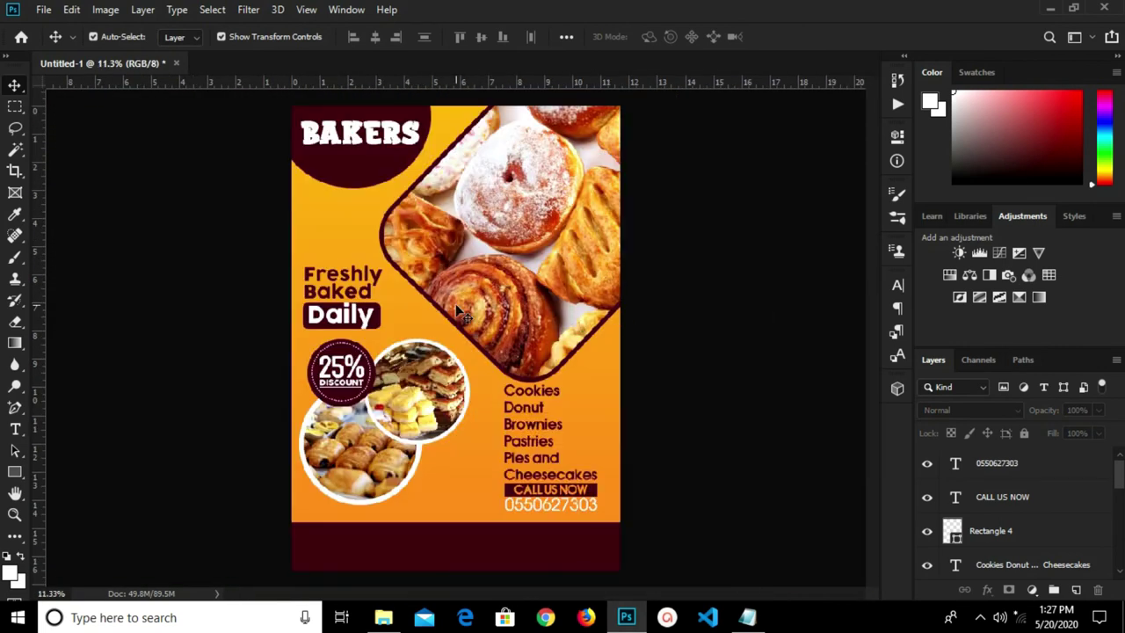
pyautogui.scroll(-1, 454, 303)
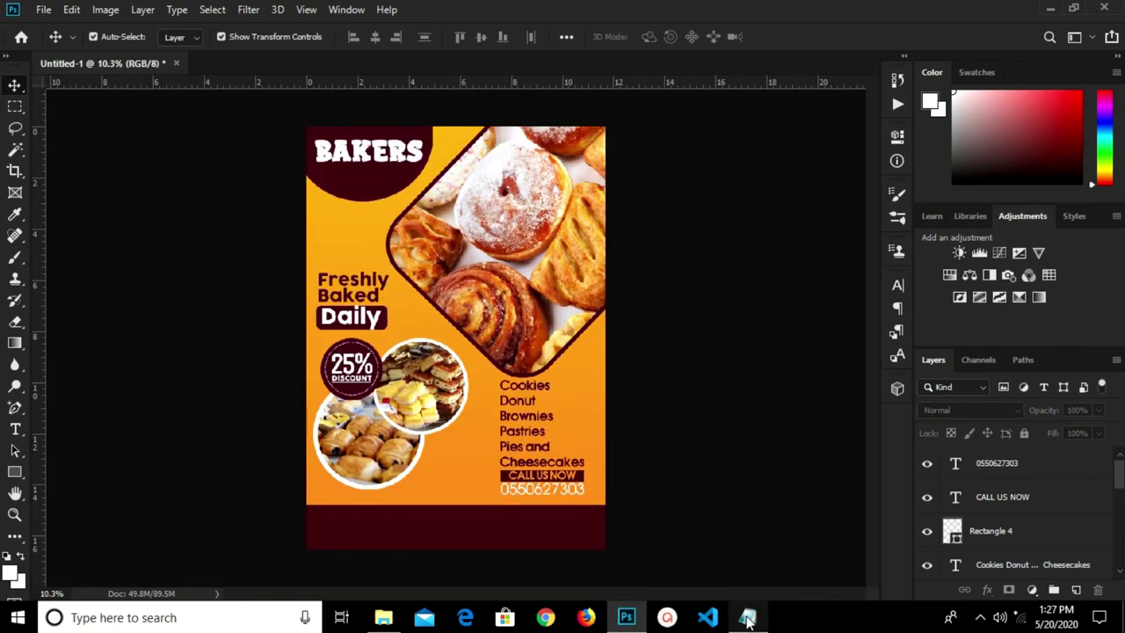
# - Copy the line 'We are Located at' from the Notepad notes
pyautogui.click(756, 581)
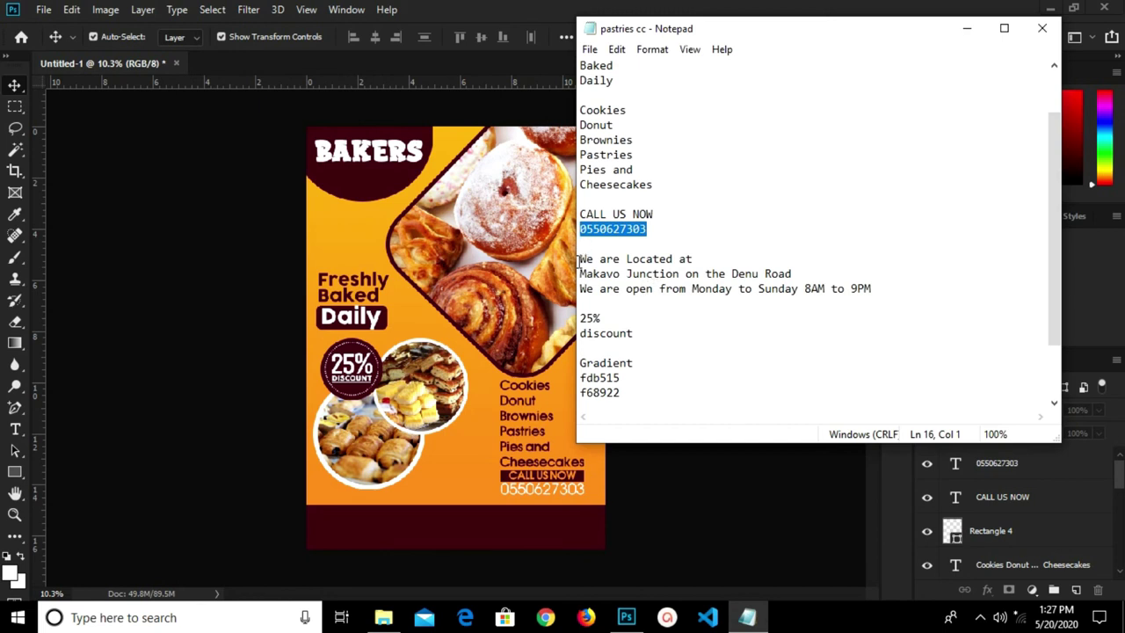
pyautogui.moveTo(579, 261); pyautogui.dragTo(824, 304)
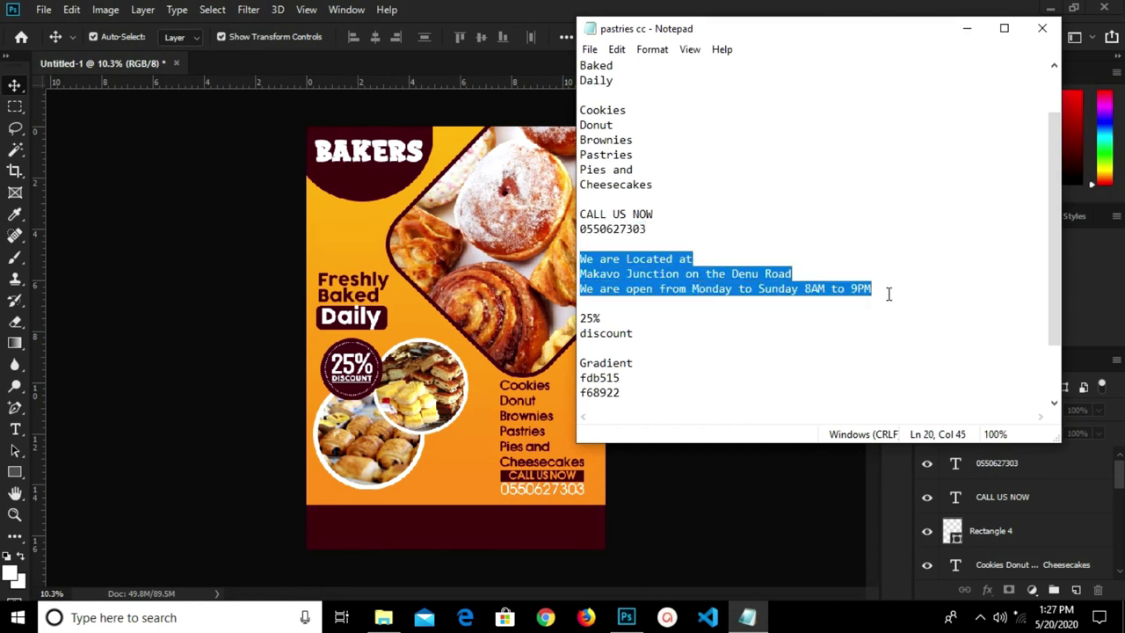
pyautogui.moveTo(887, 293); pyautogui.dragTo(704, 260)
pyautogui.rightClick(684, 258)
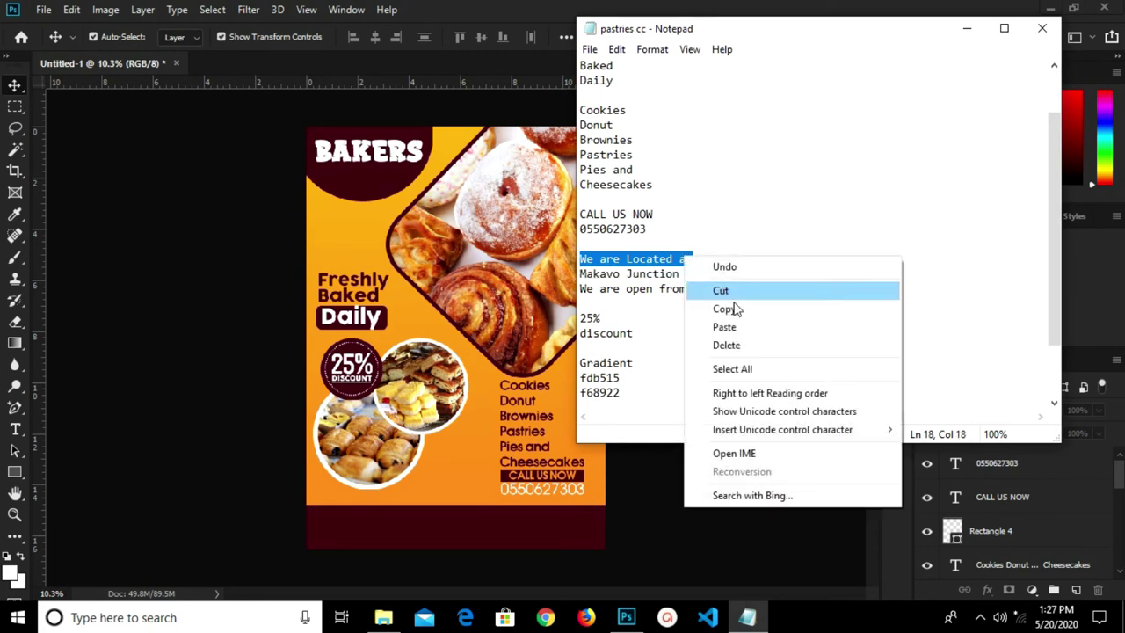
pyautogui.click(741, 314)
pyautogui.scroll(1, 395, 540)
# - Paste 'We are Located at' as a new text line in the flyer's maroon footer
pyautogui.click(405, 547)
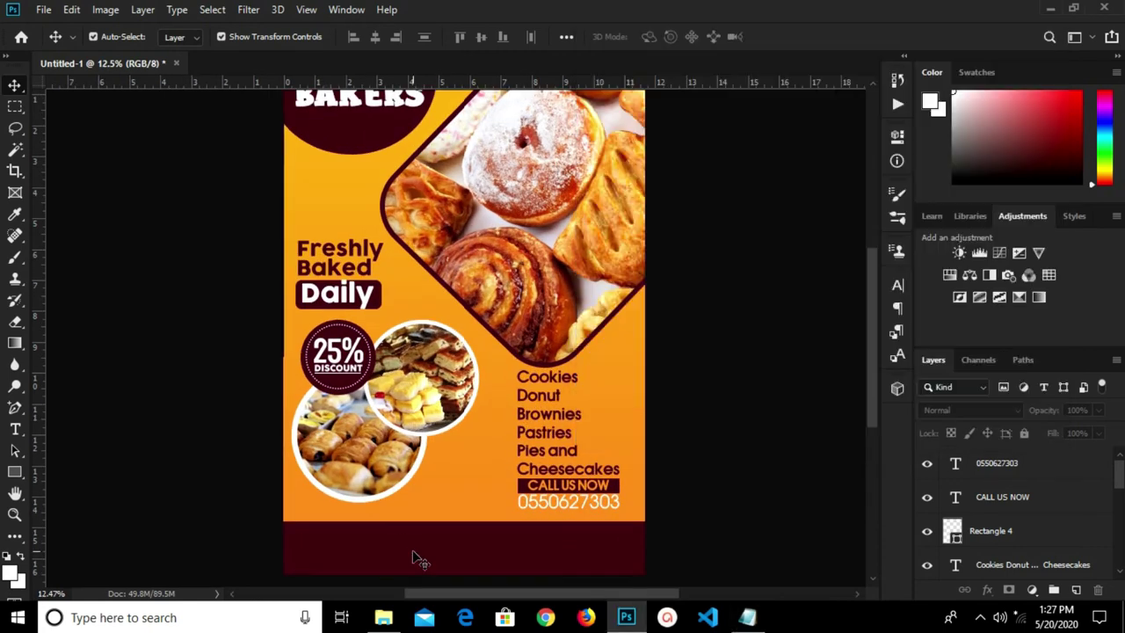
pyautogui.press('t')
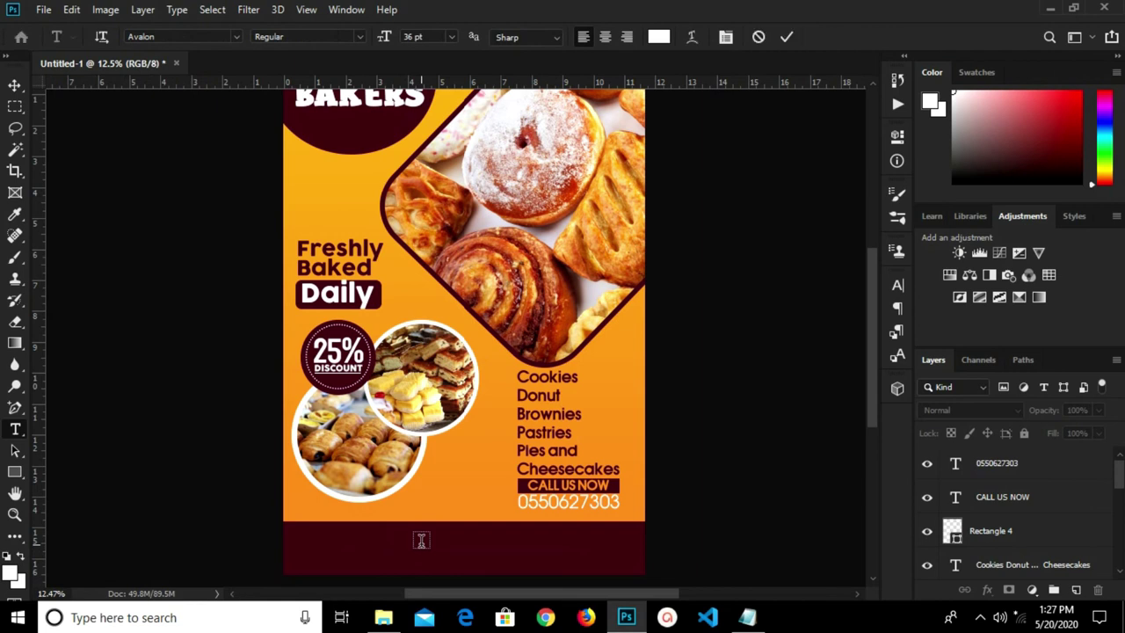
pyautogui.click(421, 539)
pyautogui.hotkey('ctrl', 'v')
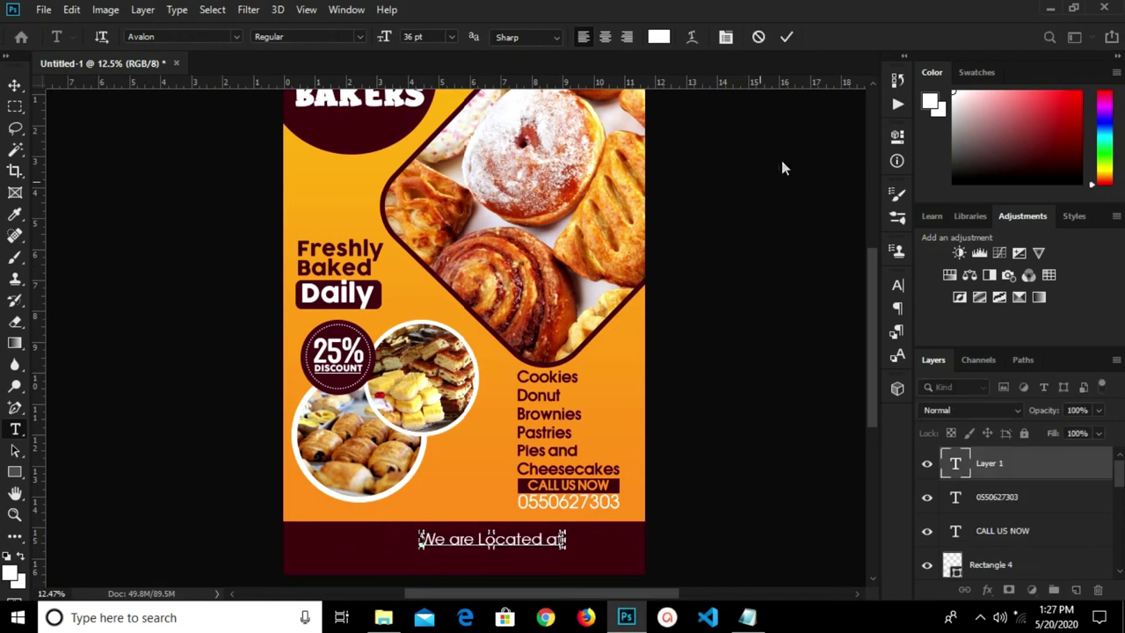
pyautogui.click(786, 38)
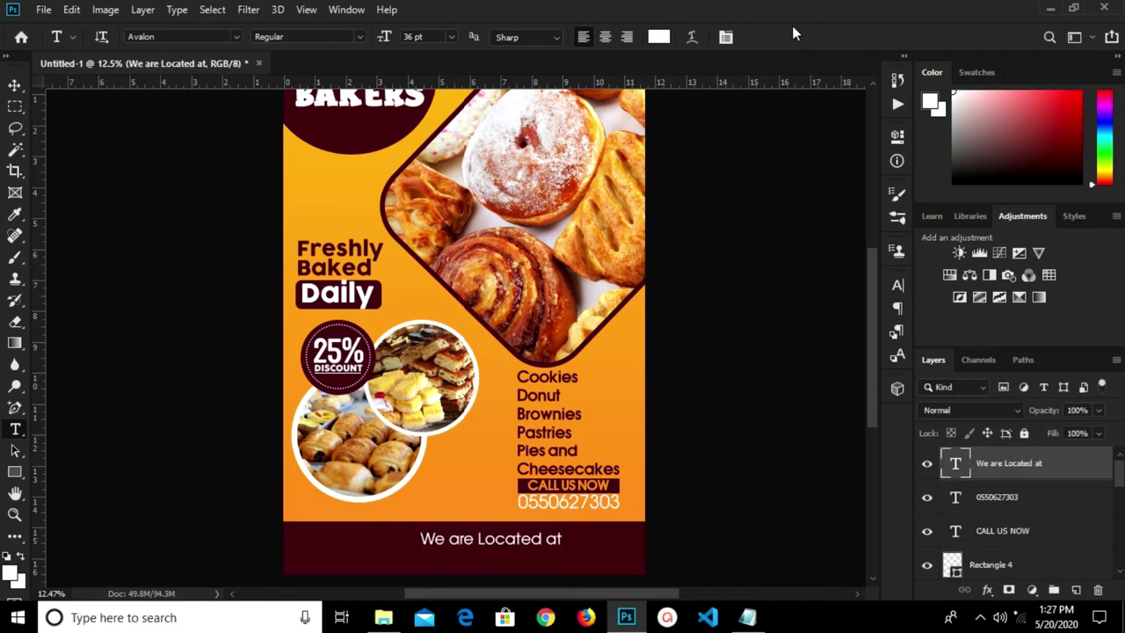
# - Colour the footer text the flyer's orange (f68a22) and set it in AuxinDemiBold
pyautogui.click(658, 37)
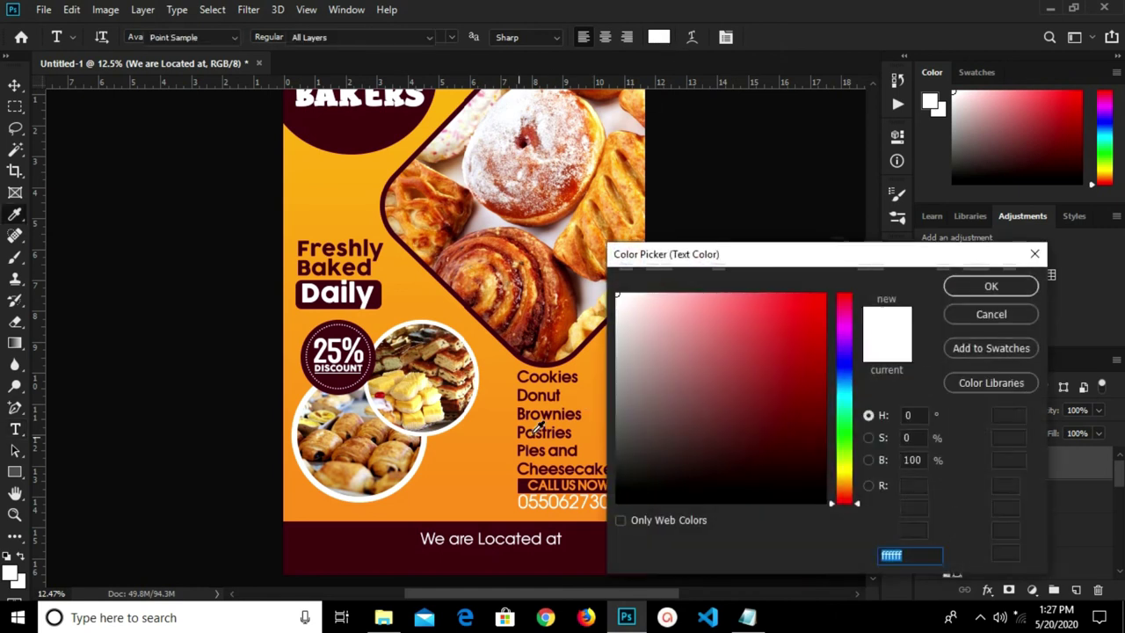
pyautogui.click(486, 479)
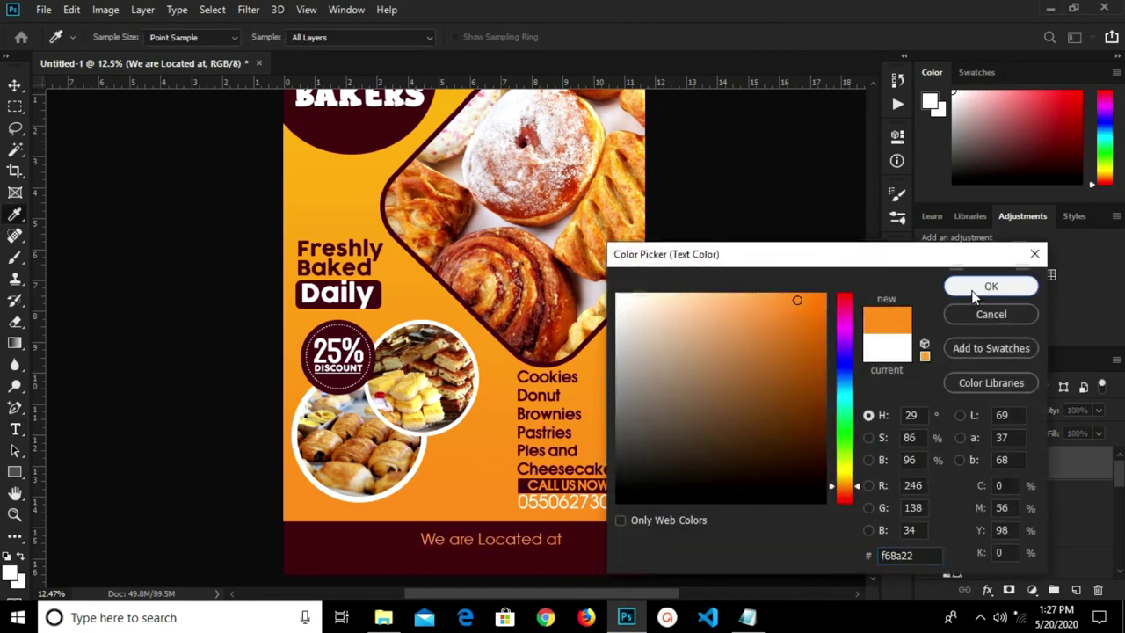
pyautogui.click(974, 287)
pyautogui.click(896, 286)
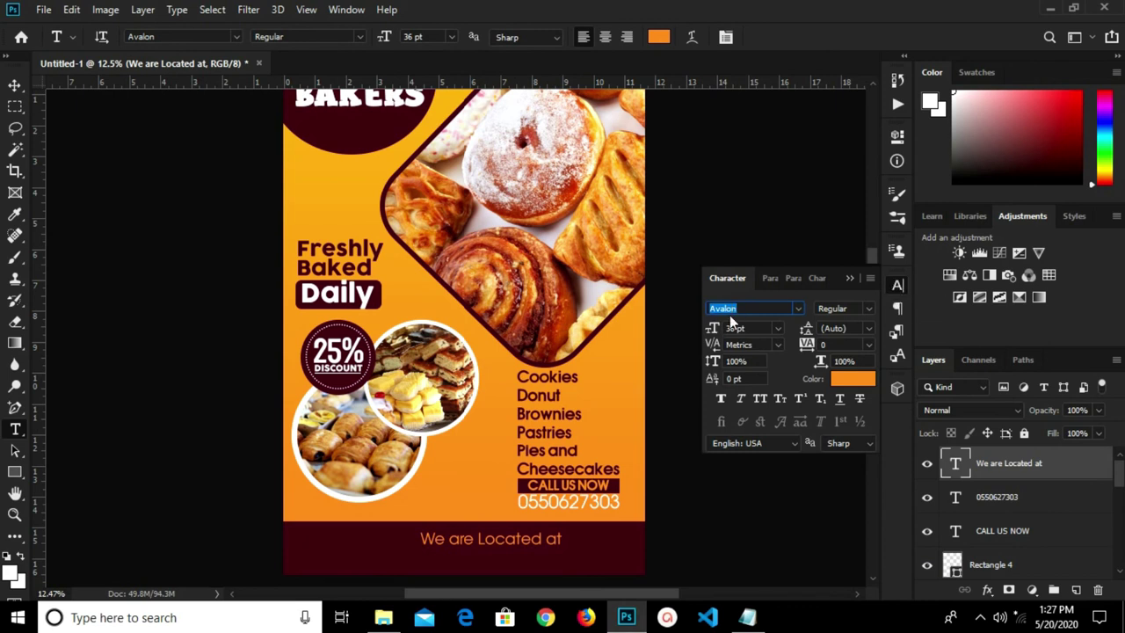
pyautogui.write('au')
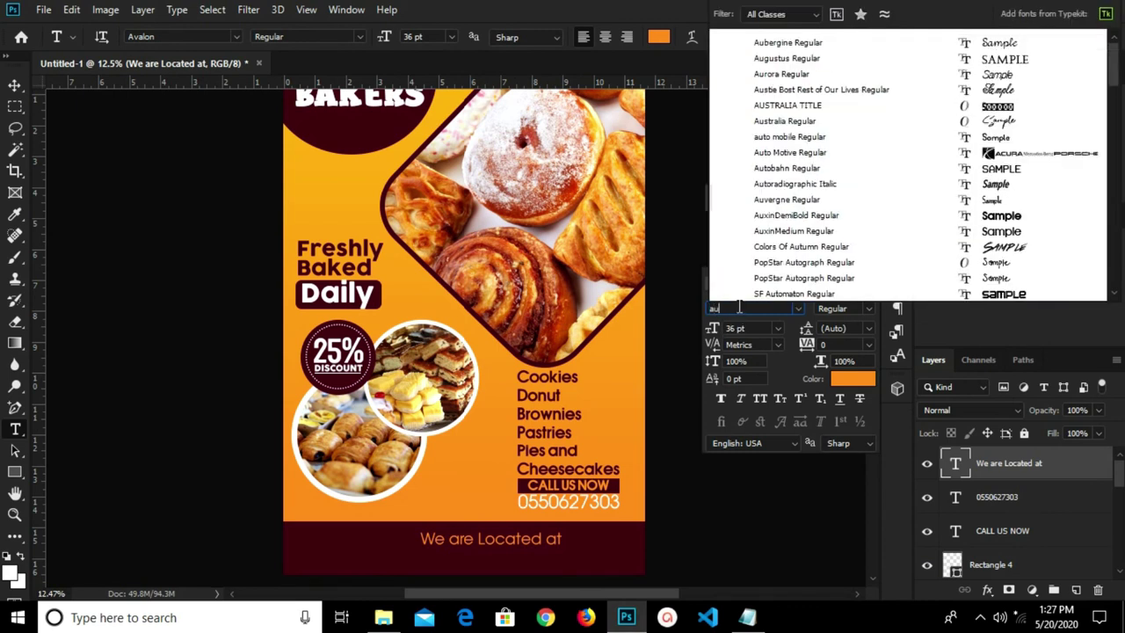
pyautogui.write('xinDemiBold')
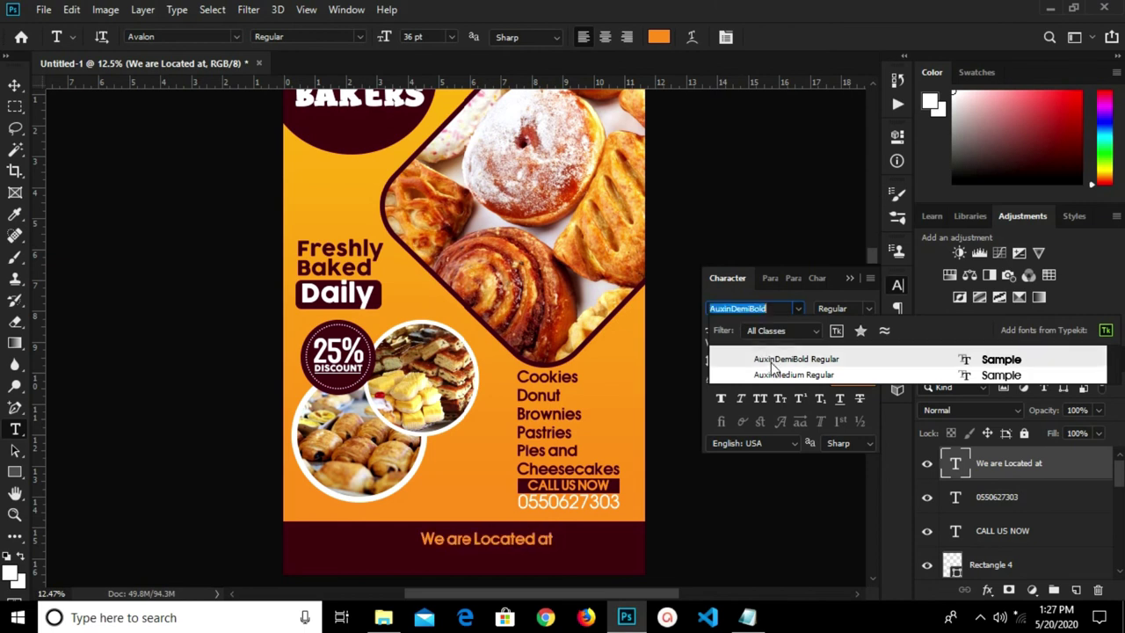
pyautogui.click(768, 358)
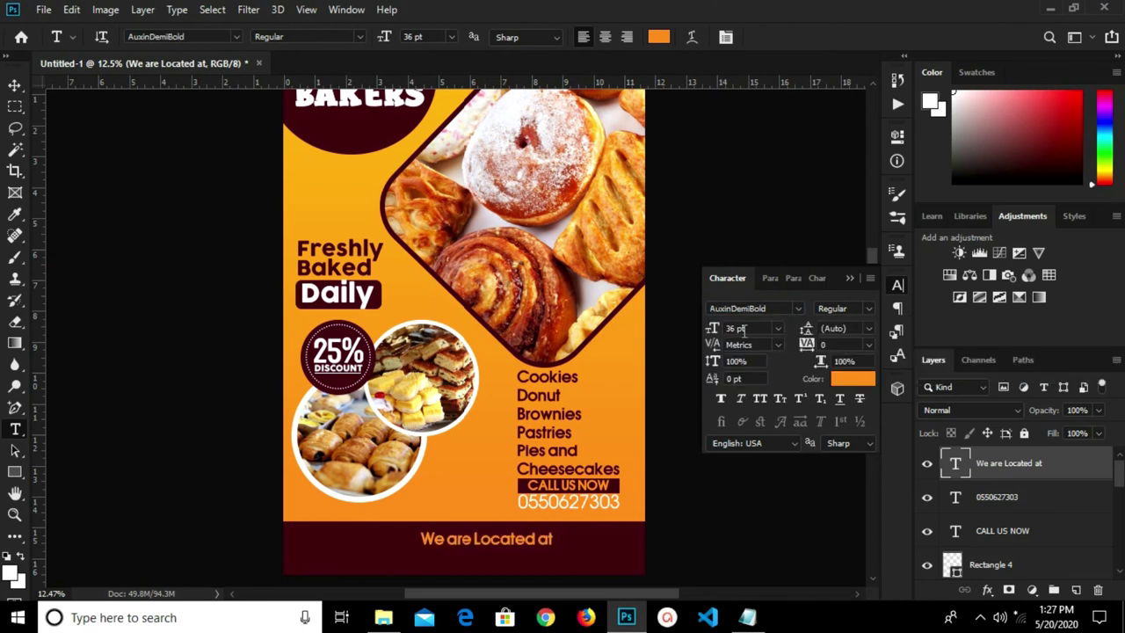
pyautogui.click(849, 278)
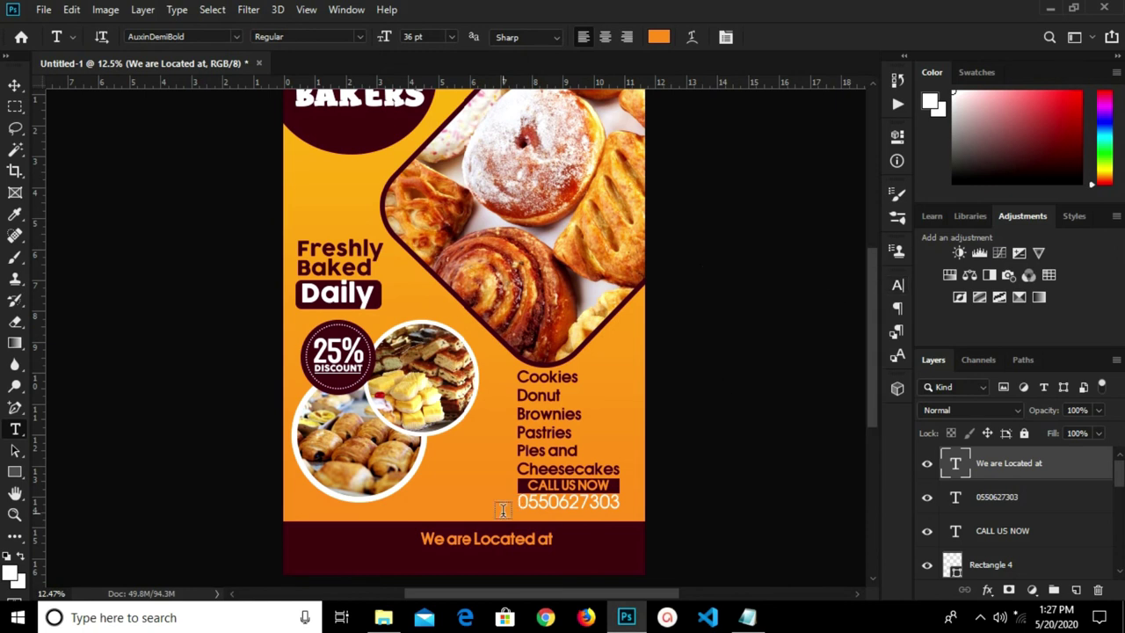
# - Centre 'We are Located at' horizontally across the whole flyer
pyautogui.press('v')
pyautogui.moveTo(502, 528); pyautogui.dragTo(503, 527)
pyautogui.hotkey('ctrl', 'a')
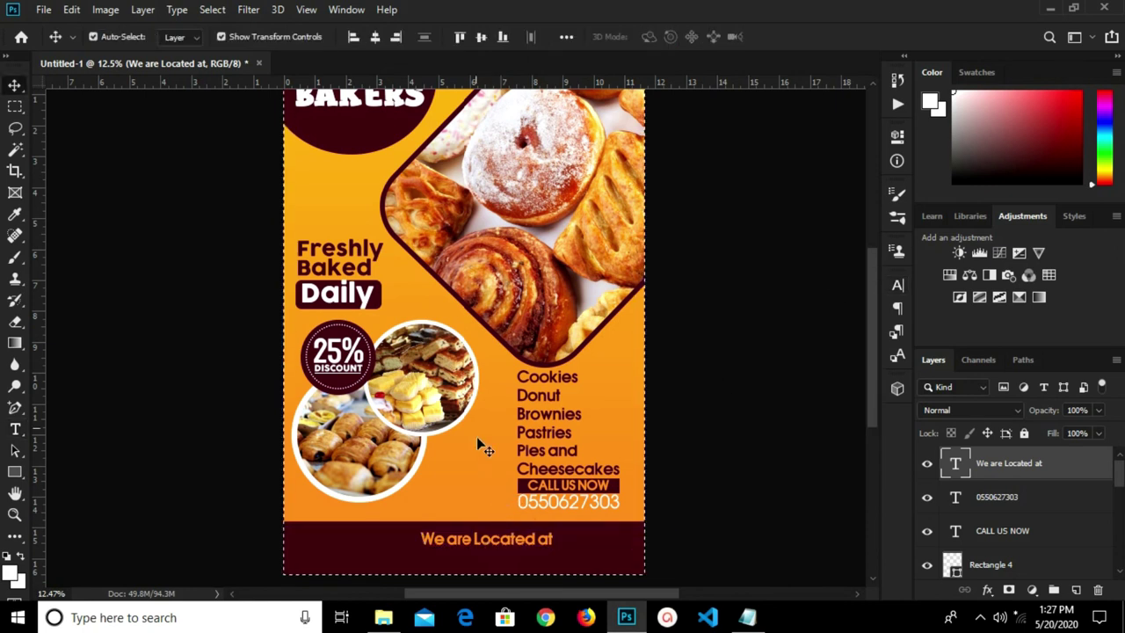
pyautogui.click(375, 38)
# - Nudge 'We are Located at' up slightly and duplicate it just below
pyautogui.hotkey('ctrl', 'd')
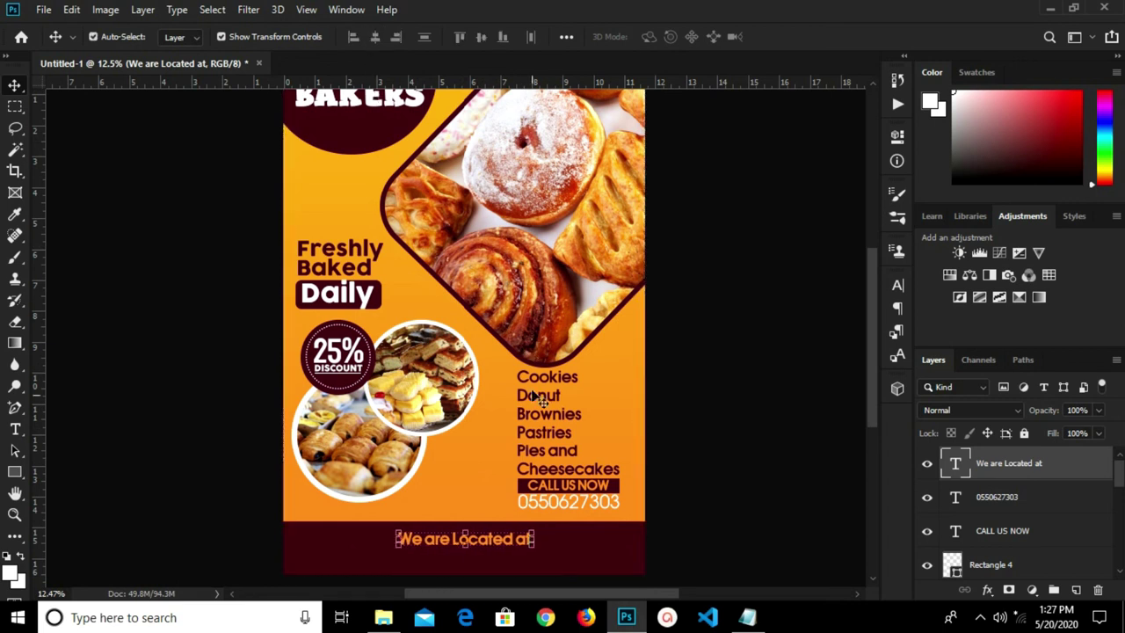
pyautogui.scroll(2, 482, 529)
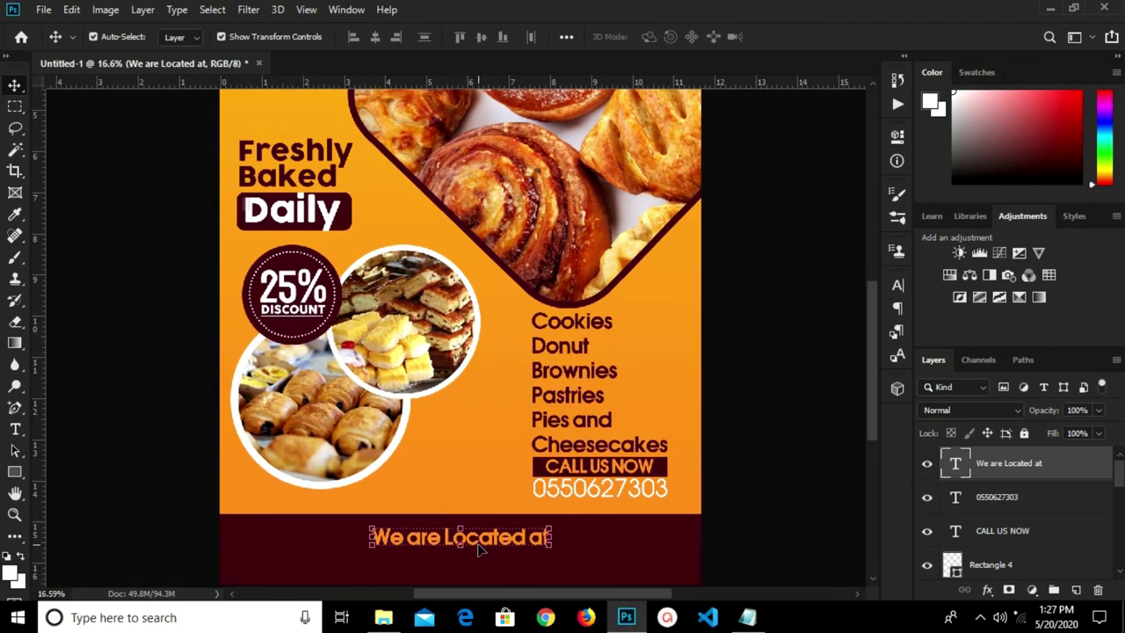
pyautogui.moveTo(481, 543); pyautogui.dragTo(478, 534)
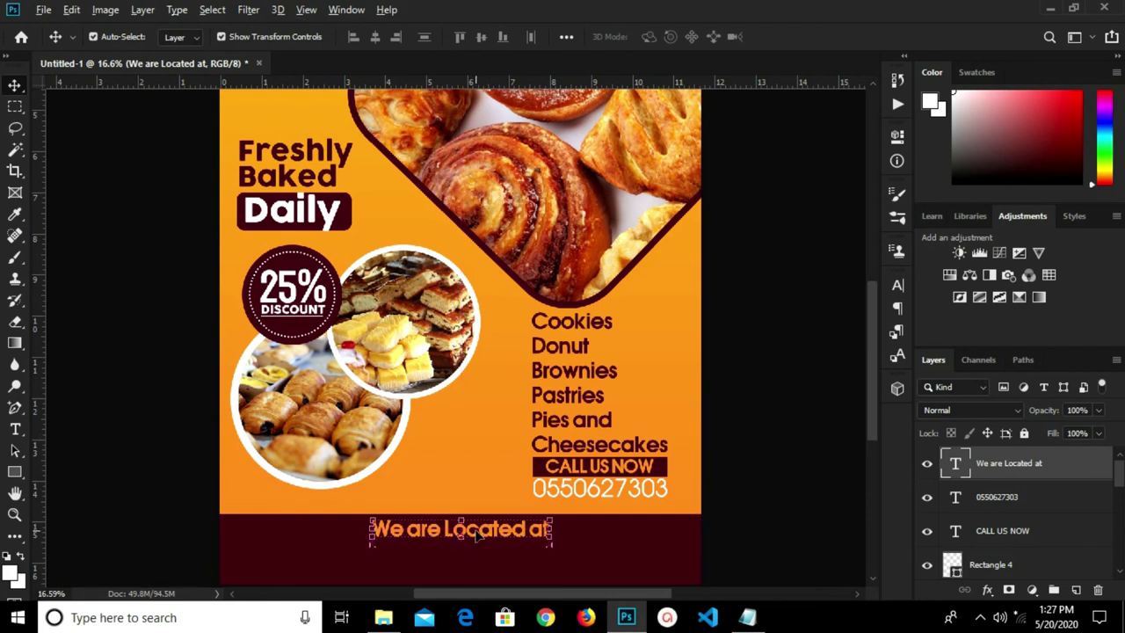
pyautogui.moveTo(481, 534); pyautogui.dragTo(470, 555)
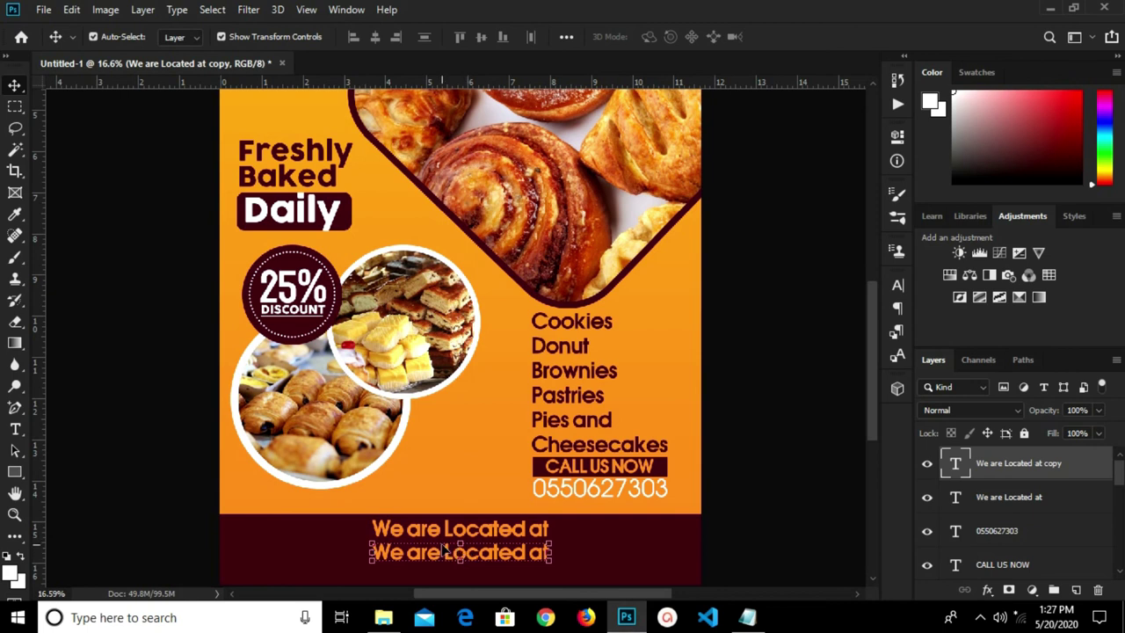
# - Copy the bakery's address line from the Notepad notes
pyautogui.click(747, 617)
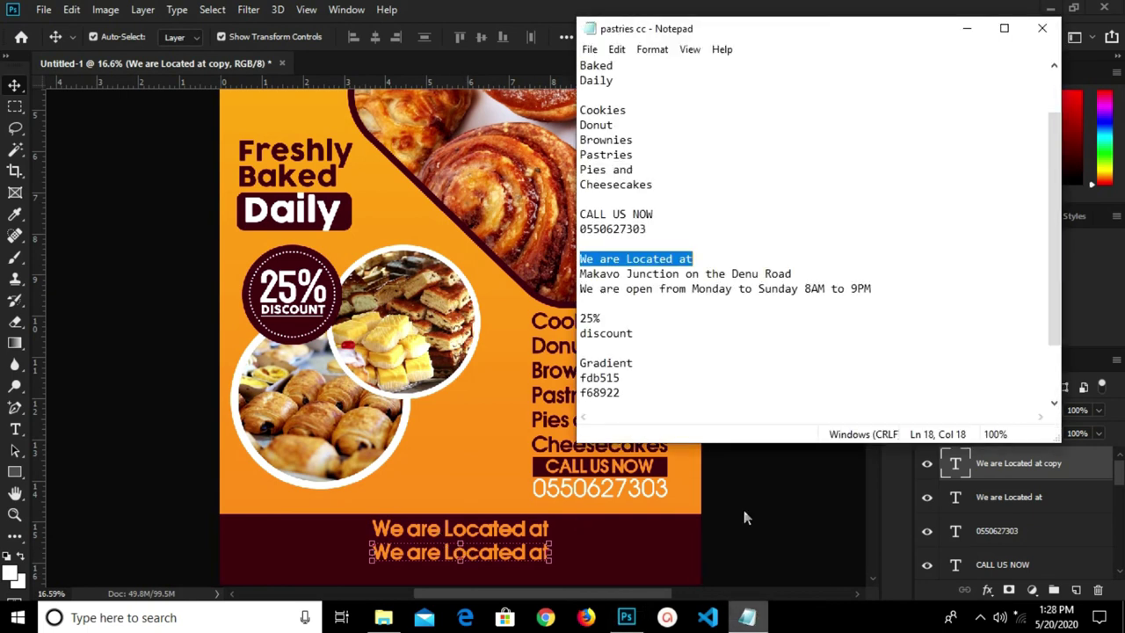
pyautogui.moveTo(581, 274); pyautogui.dragTo(784, 274)
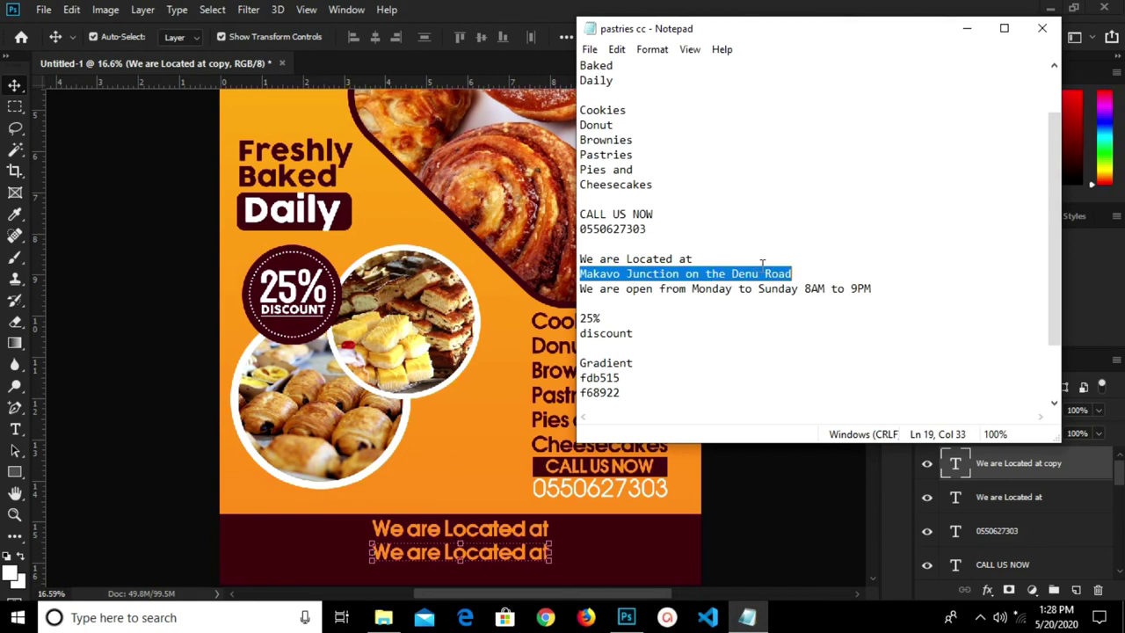
pyautogui.rightClick(762, 264)
pyautogui.click(805, 317)
pyautogui.click(452, 557)
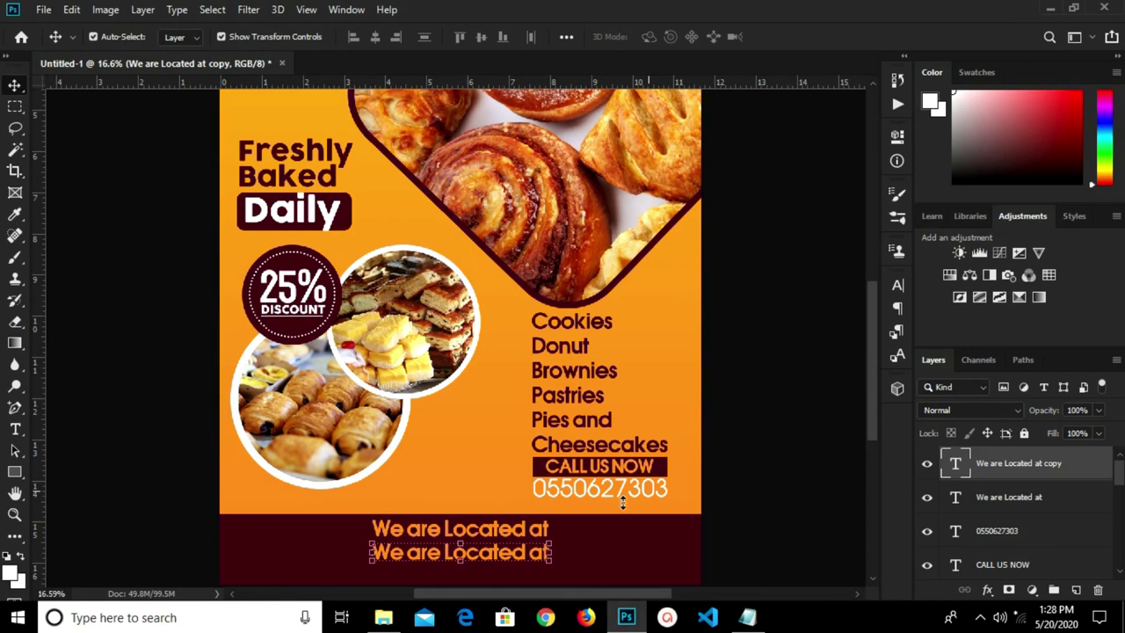
pyautogui.click(895, 287)
# - Make the duplicated line white (ffffff) and replace its text with the copied address
pyautogui.click(845, 382)
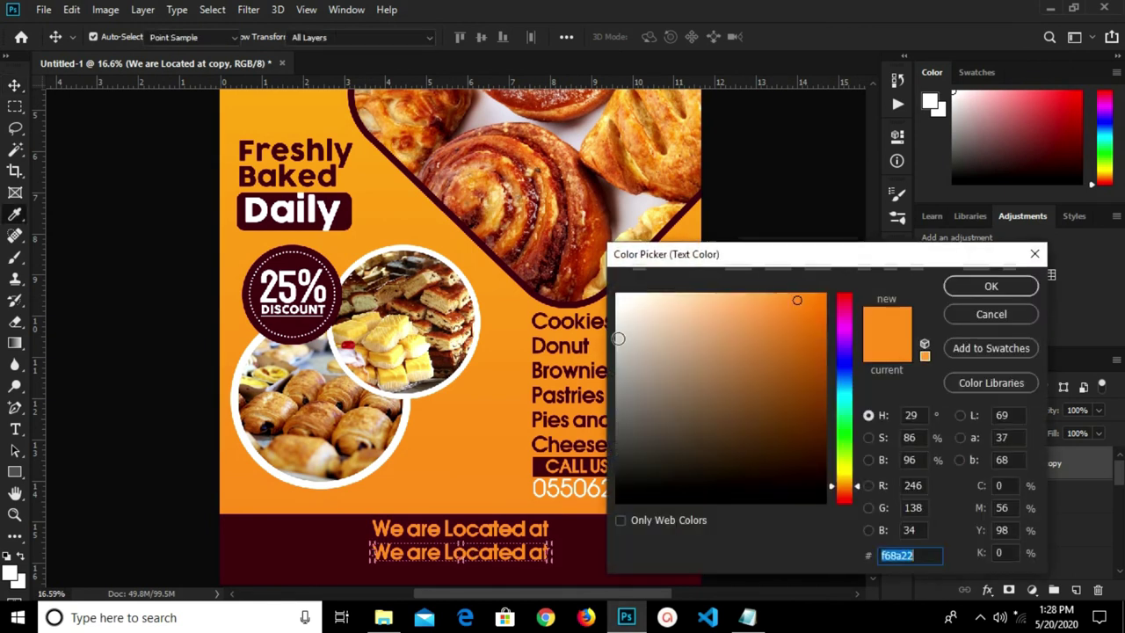
pyautogui.hotkey('ctrl', 'v')
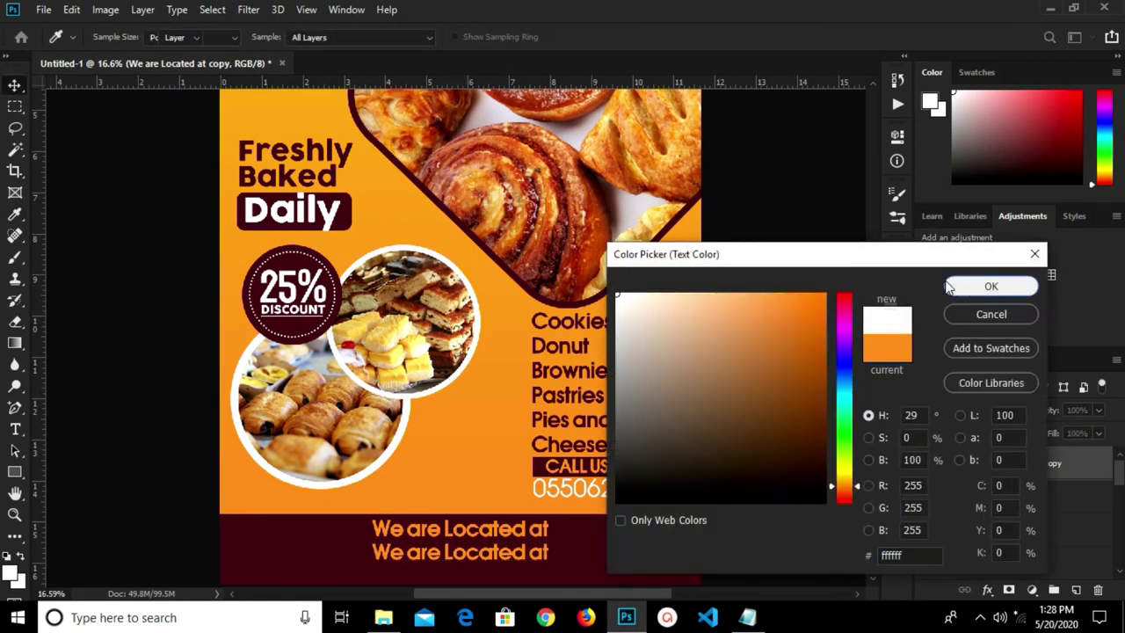
pyautogui.click(951, 284)
pyautogui.scroll(2, 435, 565)
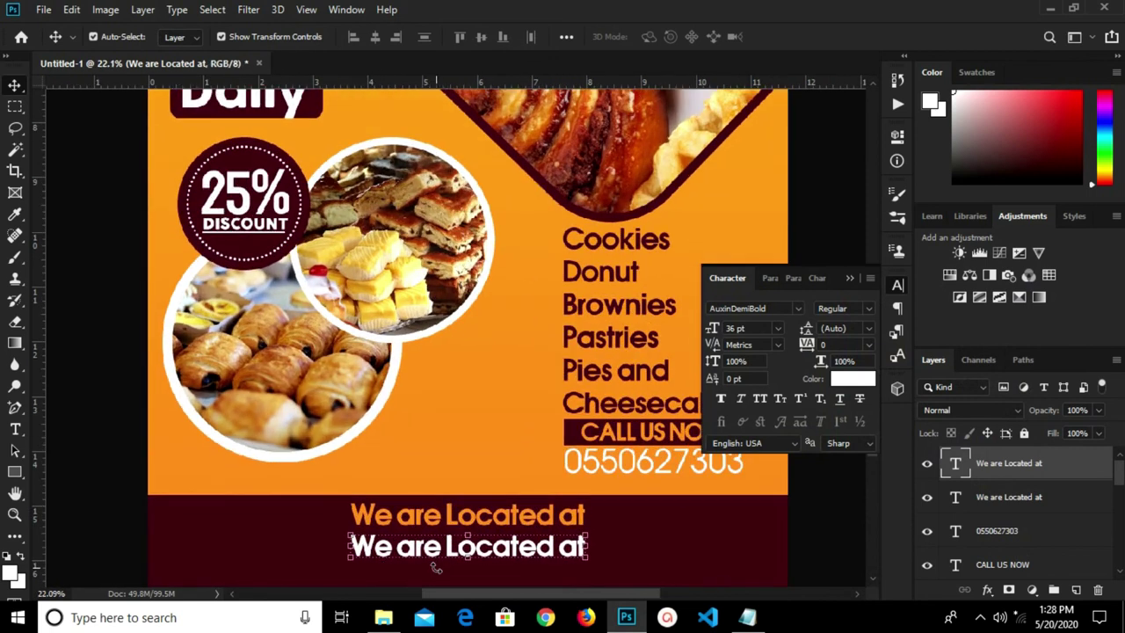
pyautogui.click(436, 562)
pyautogui.hotkey('ctrl', 'a')
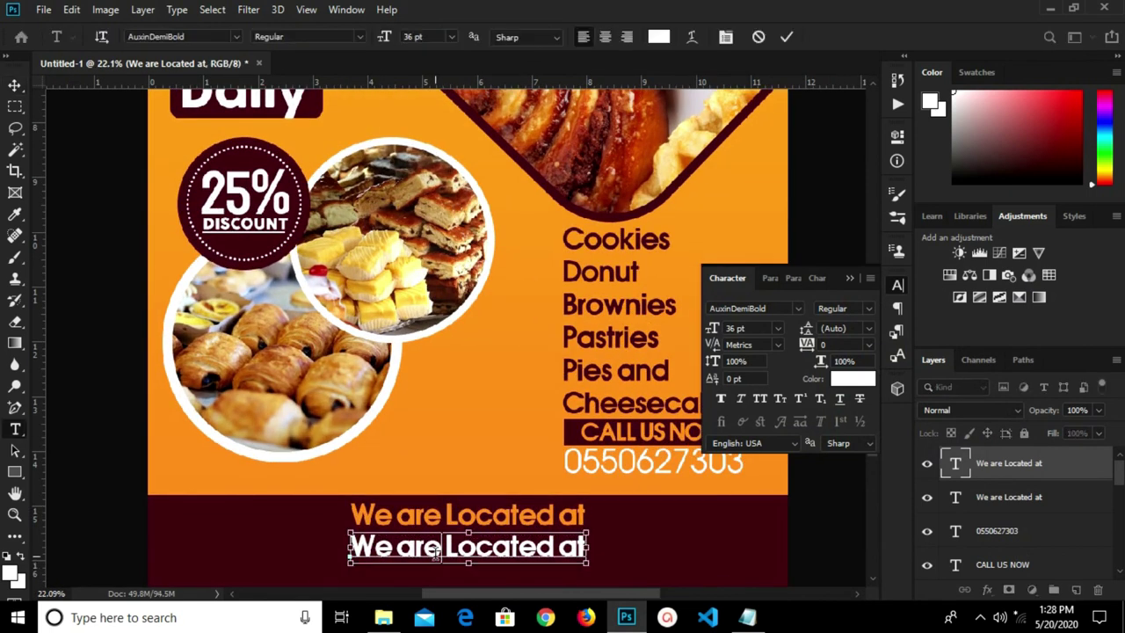
pyautogui.hotkey('ctrl', 'v')
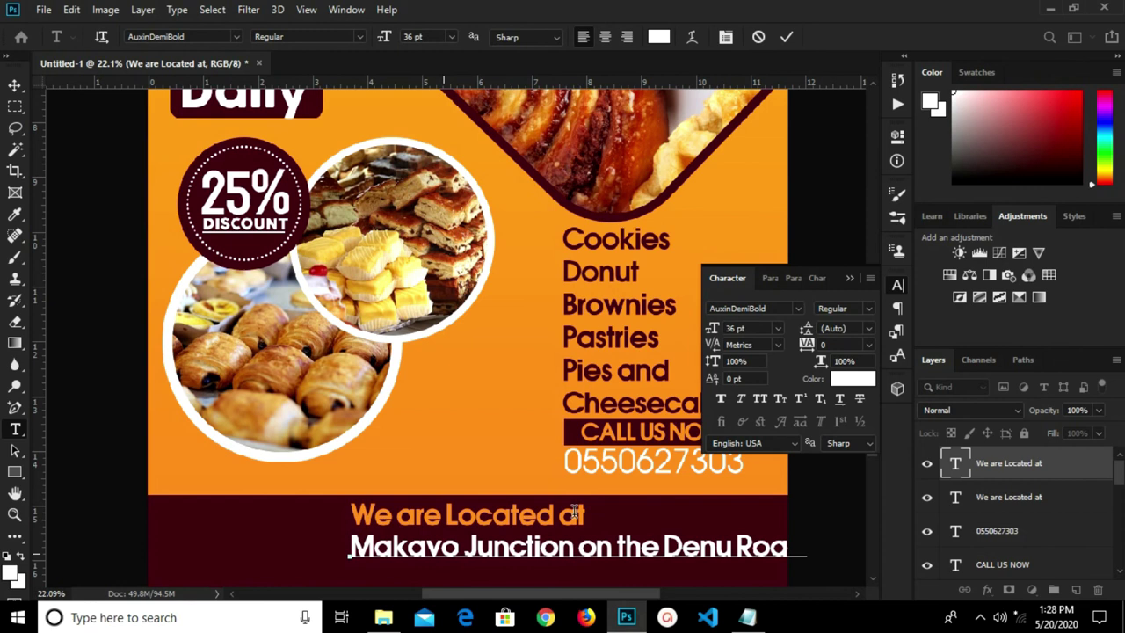
pyautogui.click(850, 278)
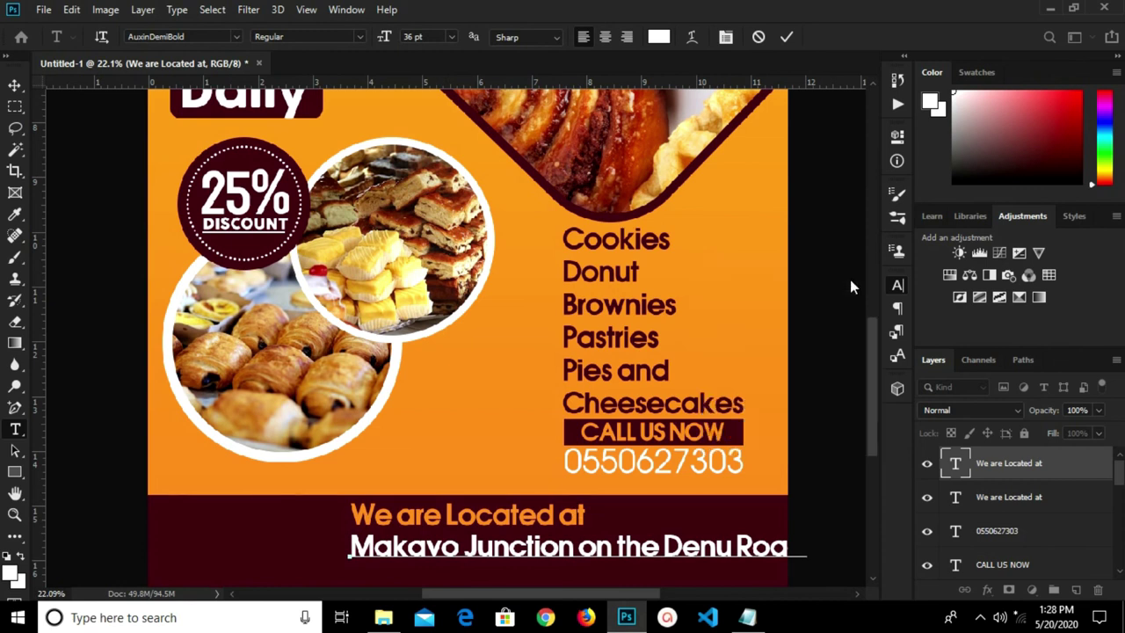
pyautogui.click(785, 37)
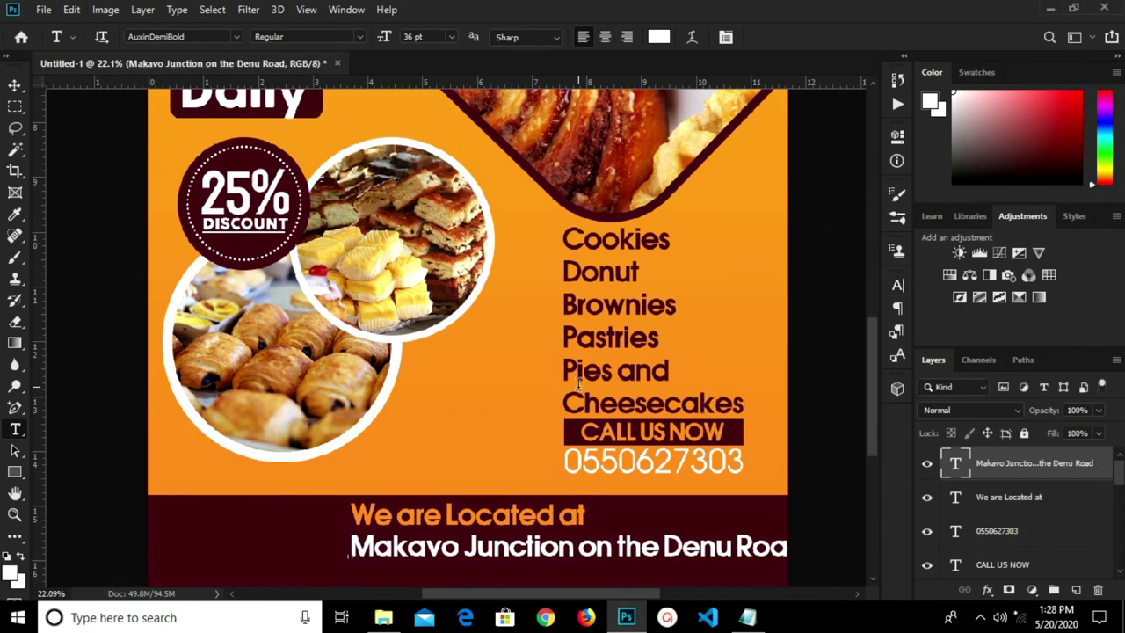
# - Centre the address line horizontally, then select the opening-hours line in Notepad
pyautogui.hotkey('ctrl', 'a')
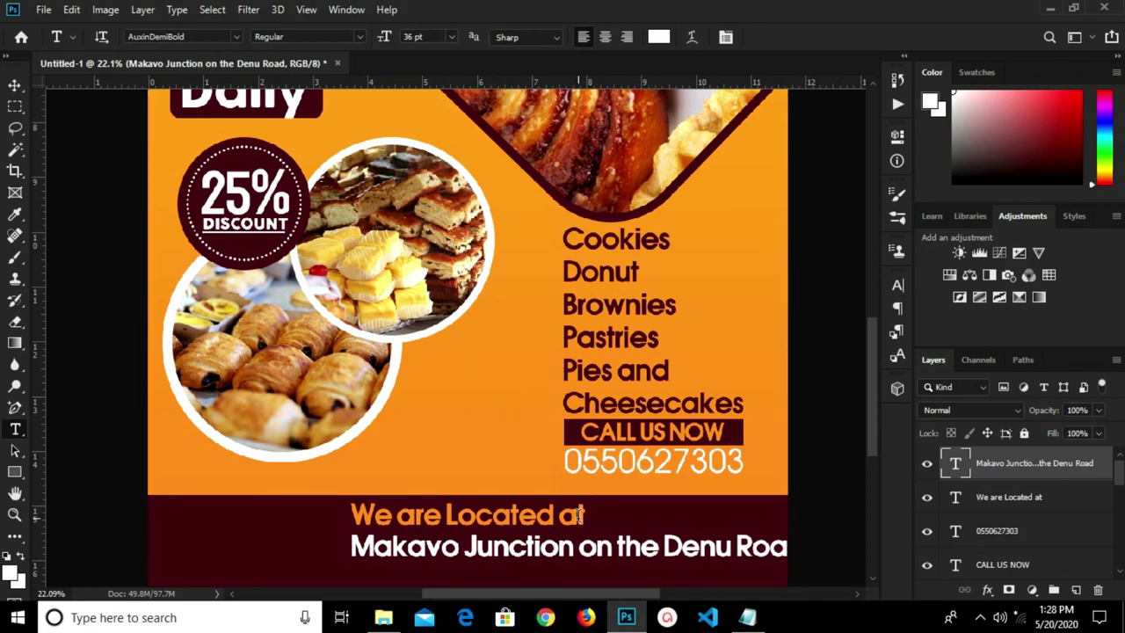
pyautogui.press('v')
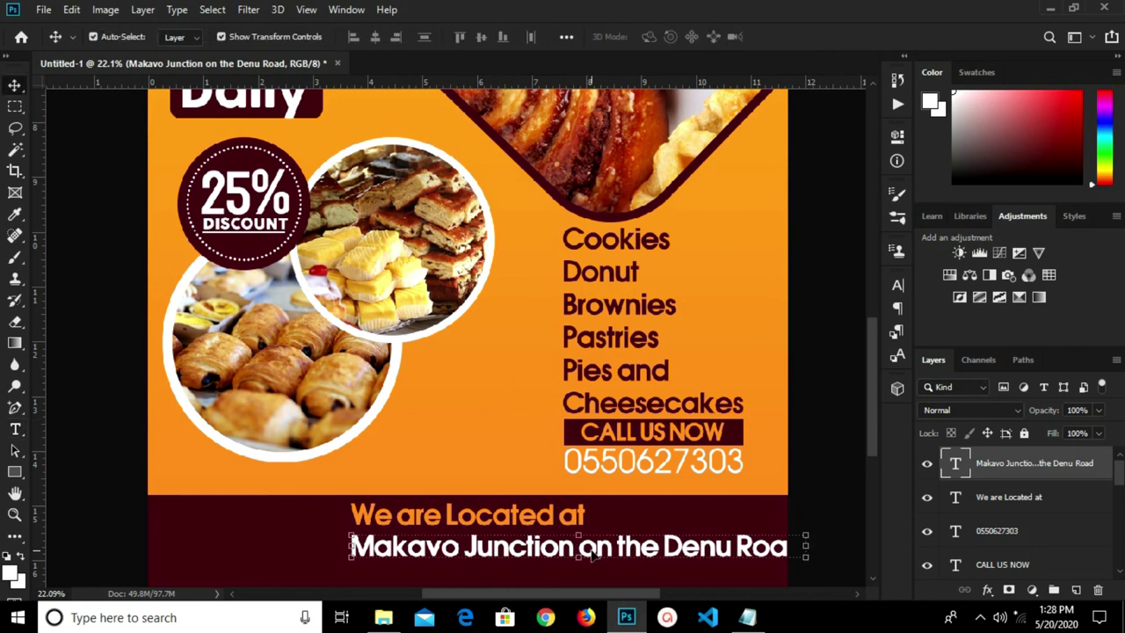
pyautogui.hotkey('ctrl', 'a')
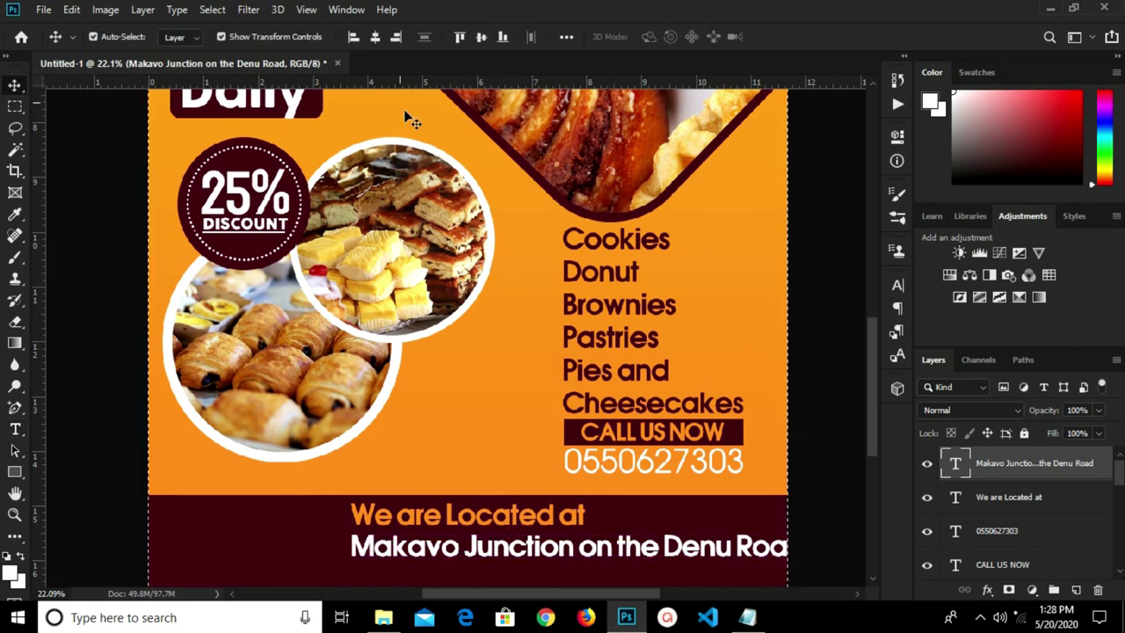
pyautogui.click(375, 38)
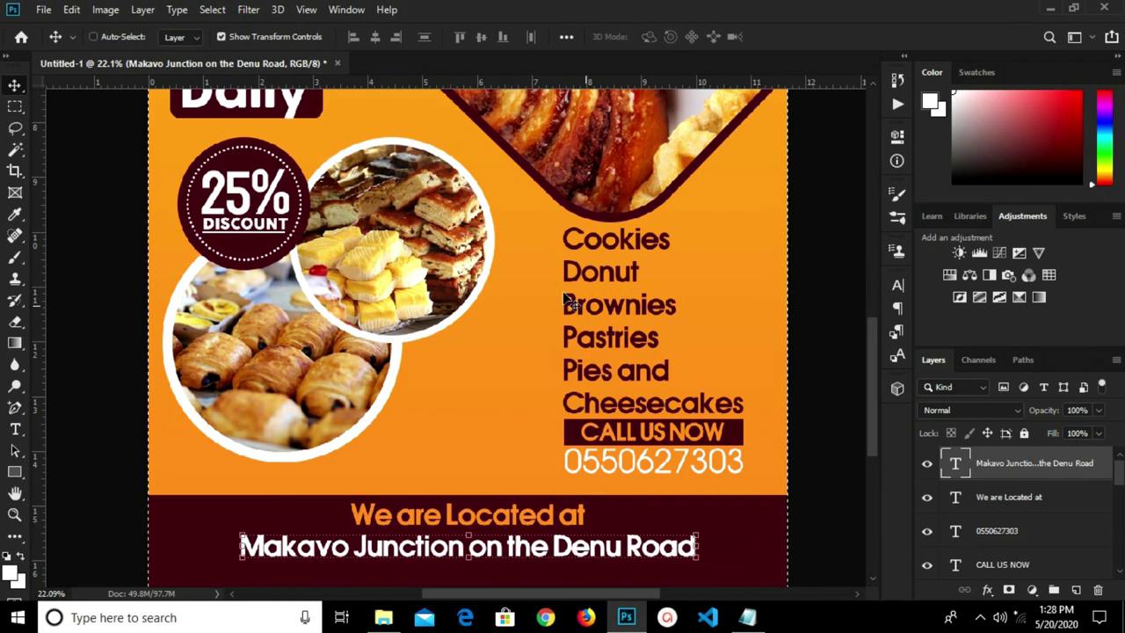
pyautogui.click(807, 370)
pyautogui.click(748, 616)
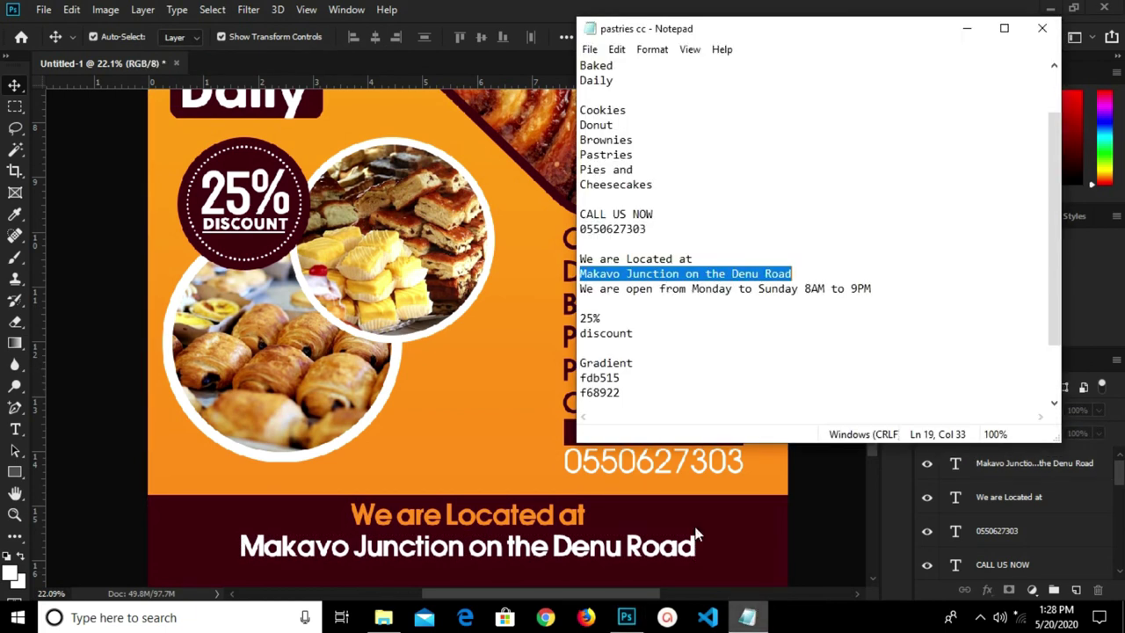
pyautogui.moveTo(889, 284); pyautogui.dragTo(580, 296)
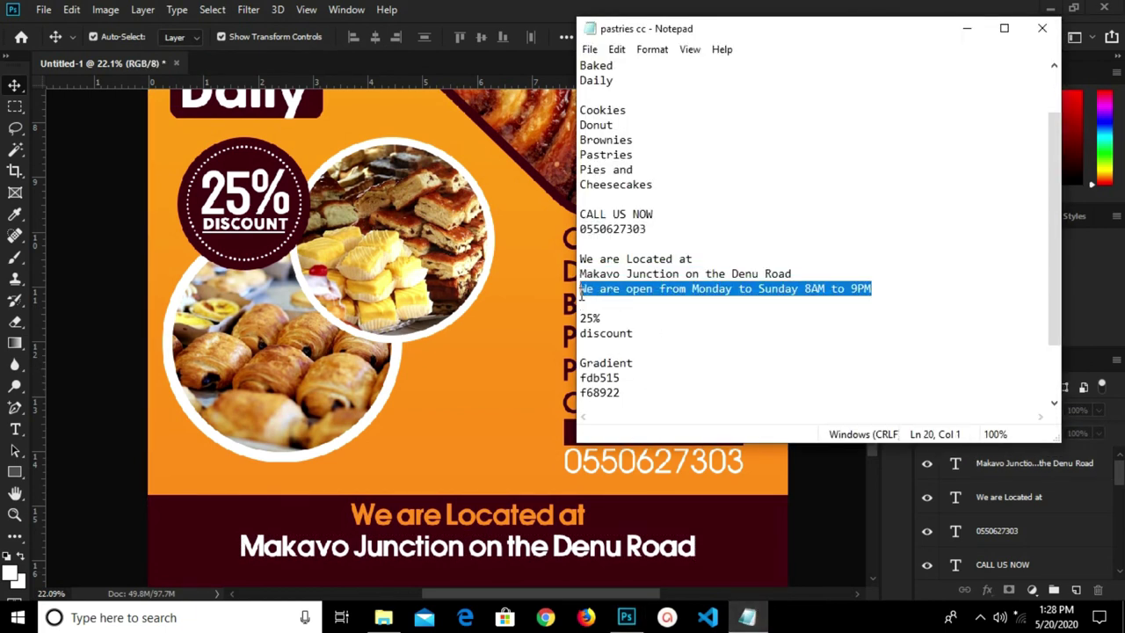
# - Copy the opening-hours line from Notepad and reselect the address line on the flyer
pyautogui.rightClick(673, 300)
pyautogui.click(715, 354)
pyautogui.scroll(-1, 483, 428)
pyautogui.click(444, 530)
pyautogui.click(462, 523)
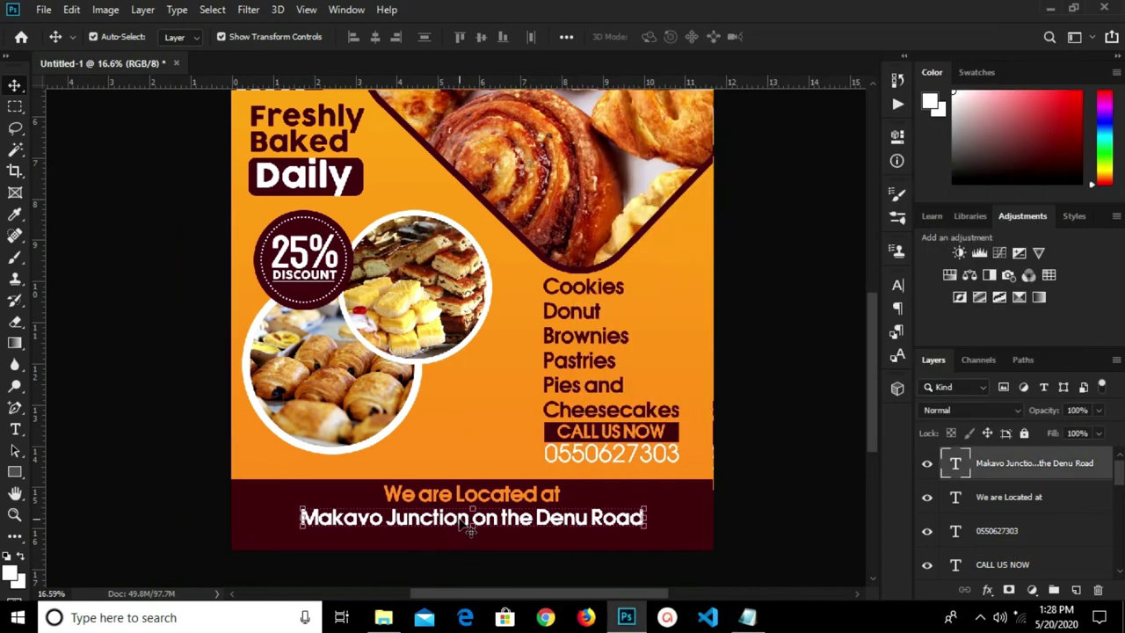
# - Duplicate the address line below itself and set the copy to 24 pt
pyautogui.moveTo(468, 525); pyautogui.dragTo(483, 533)
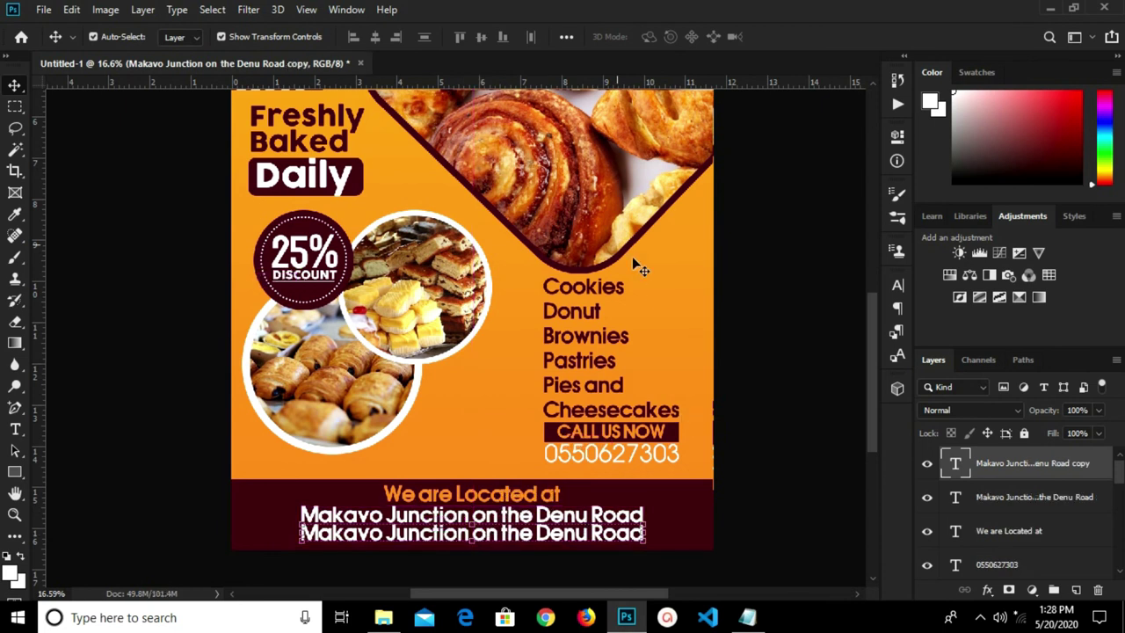
pyautogui.click(897, 284)
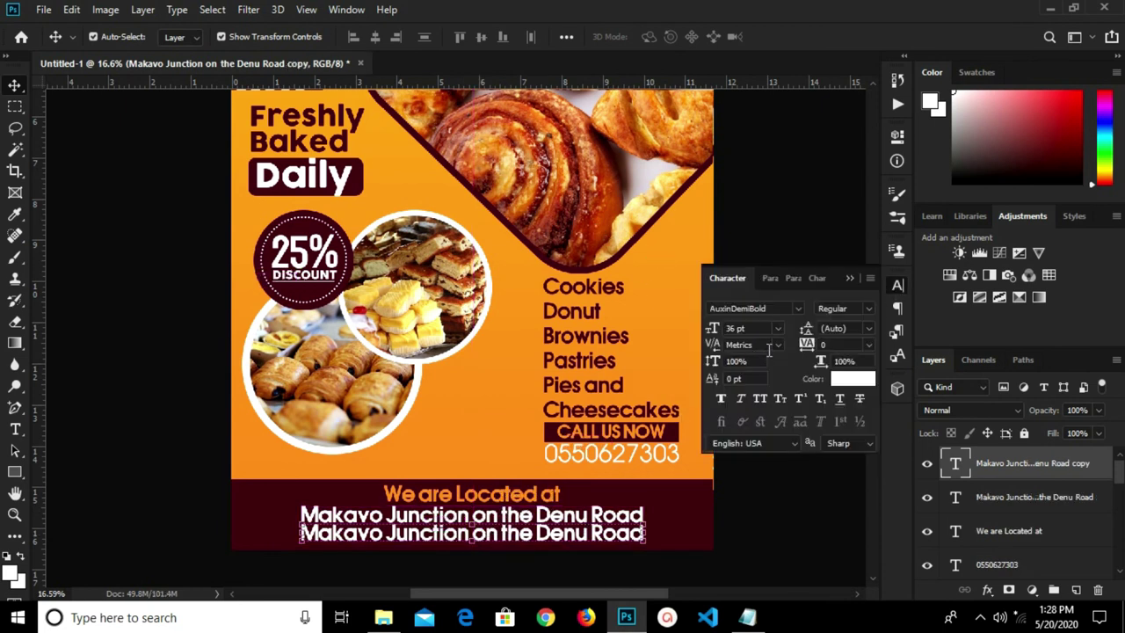
pyautogui.click(777, 328)
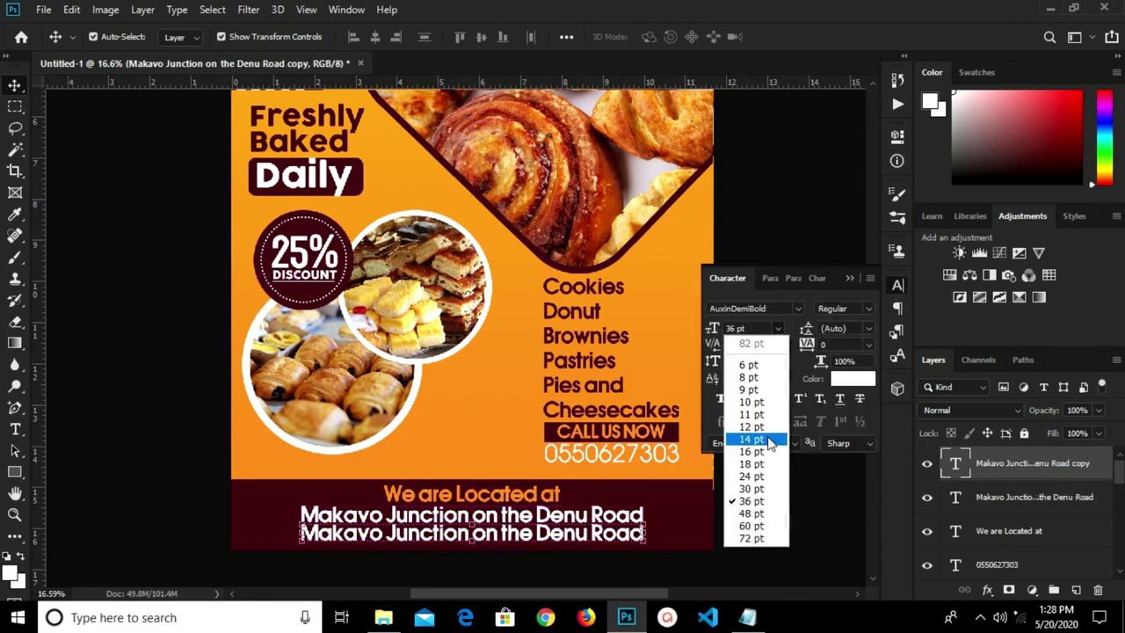
pyautogui.click(751, 478)
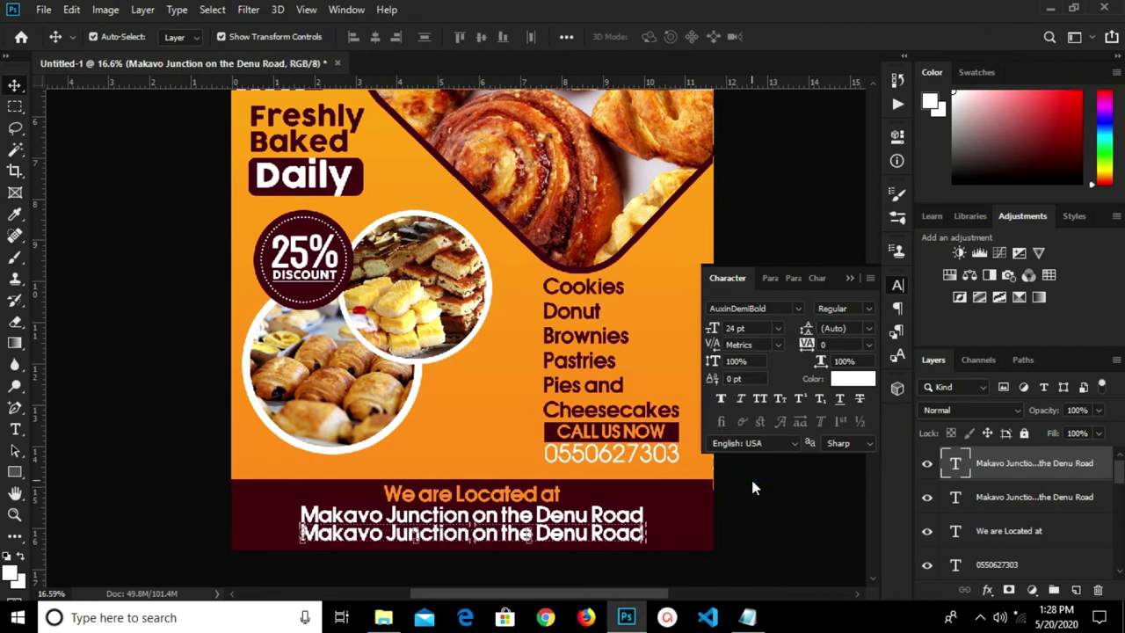
pyautogui.click(849, 278)
# - Replace the copy's text with 'We are open from Monday to Sunday 8 AM to 9 PM'
pyautogui.scroll(2, 398, 546)
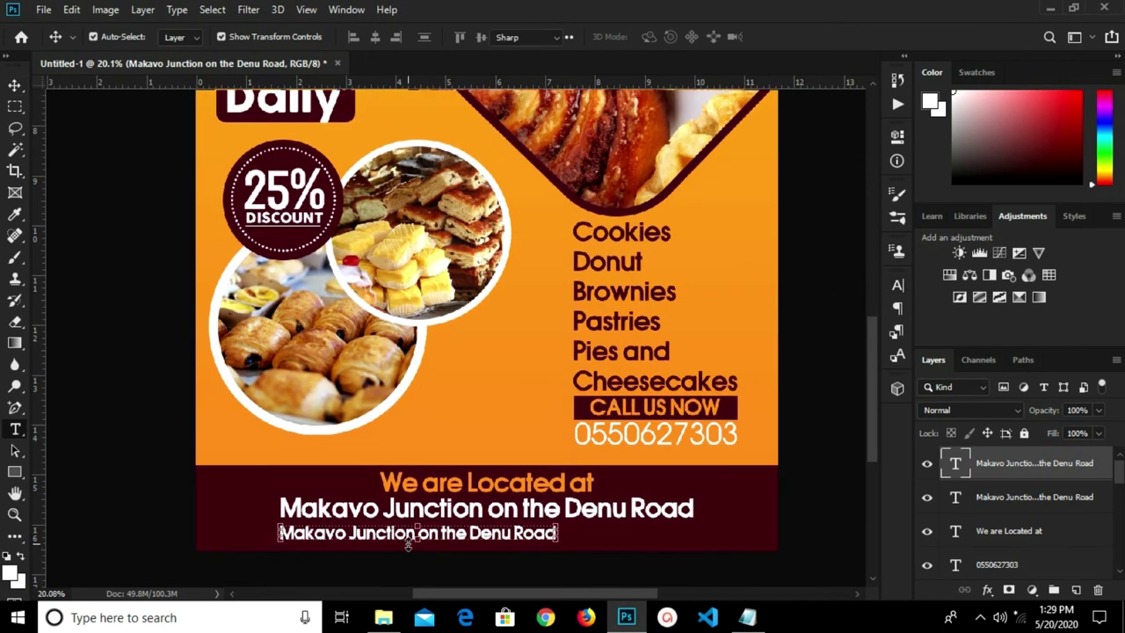
pyautogui.doubleClick(408, 534)
pyautogui.hotkey('ctrl', 'a')
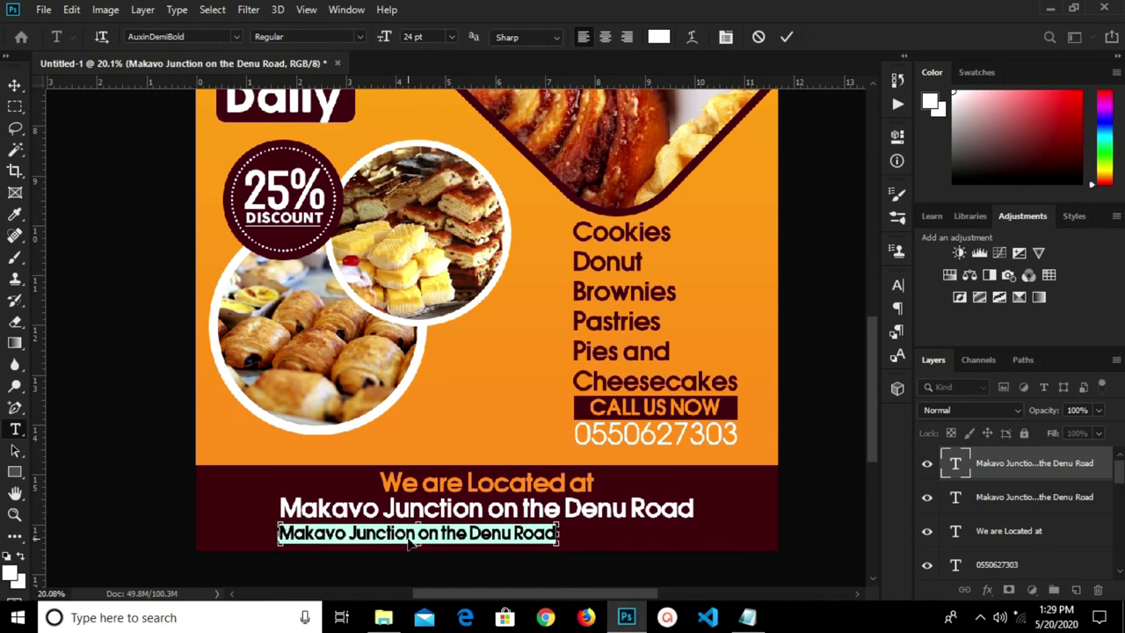
pyautogui.hotkey('ctrl', 'v')
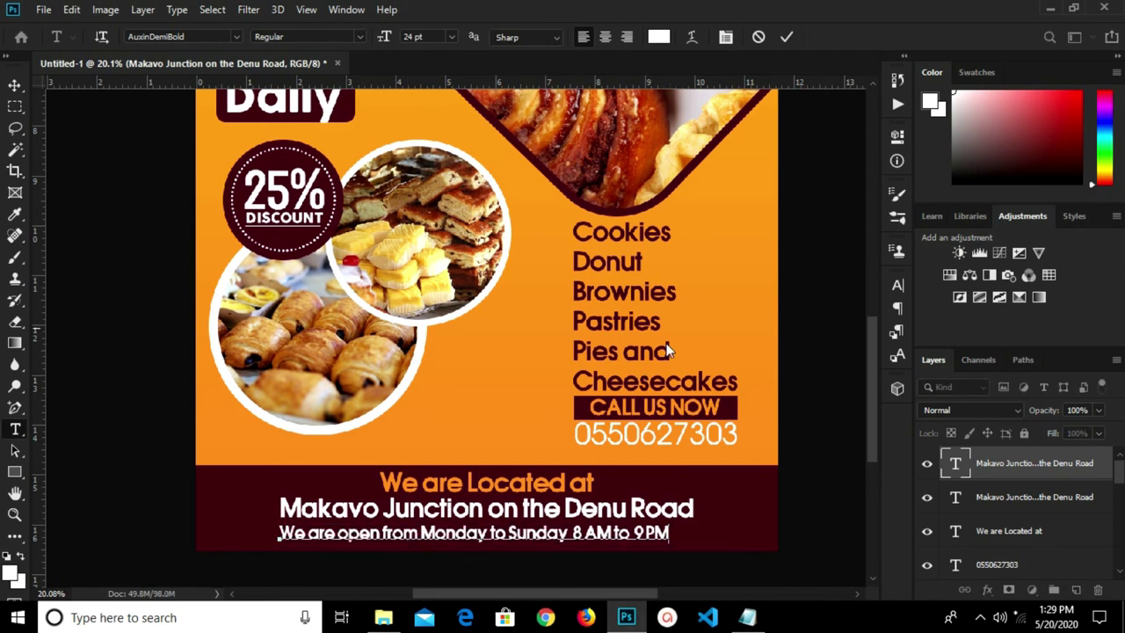
pyautogui.click(784, 37)
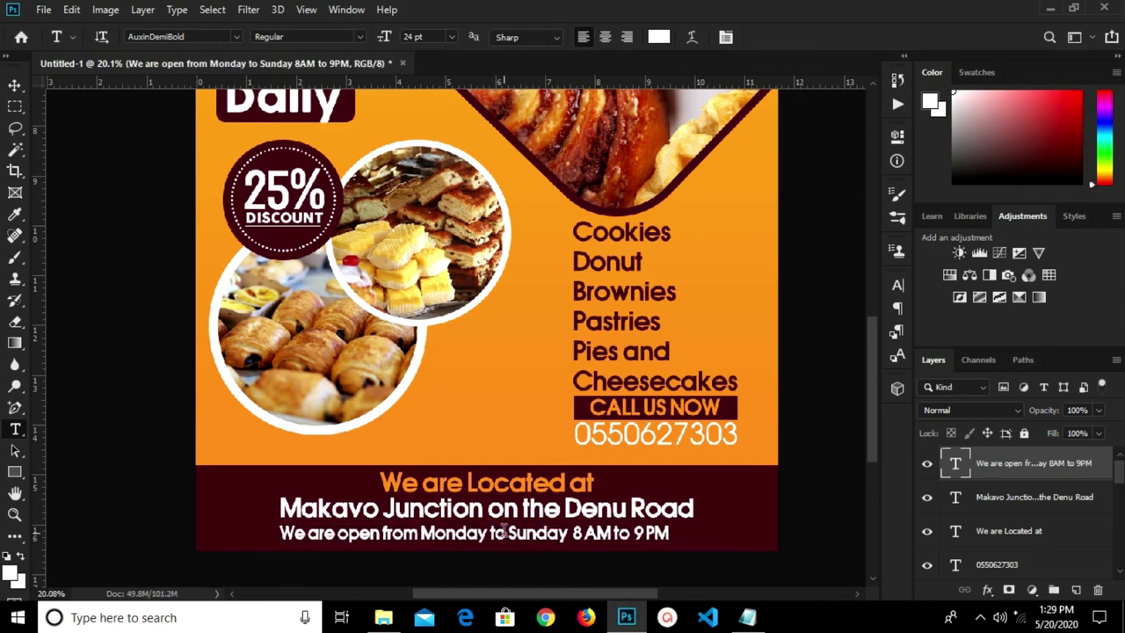
# - Nudge the opening-hours line up and scale it to about 106%
pyautogui.press('v')
pyautogui.scroll(3, 537, 548)
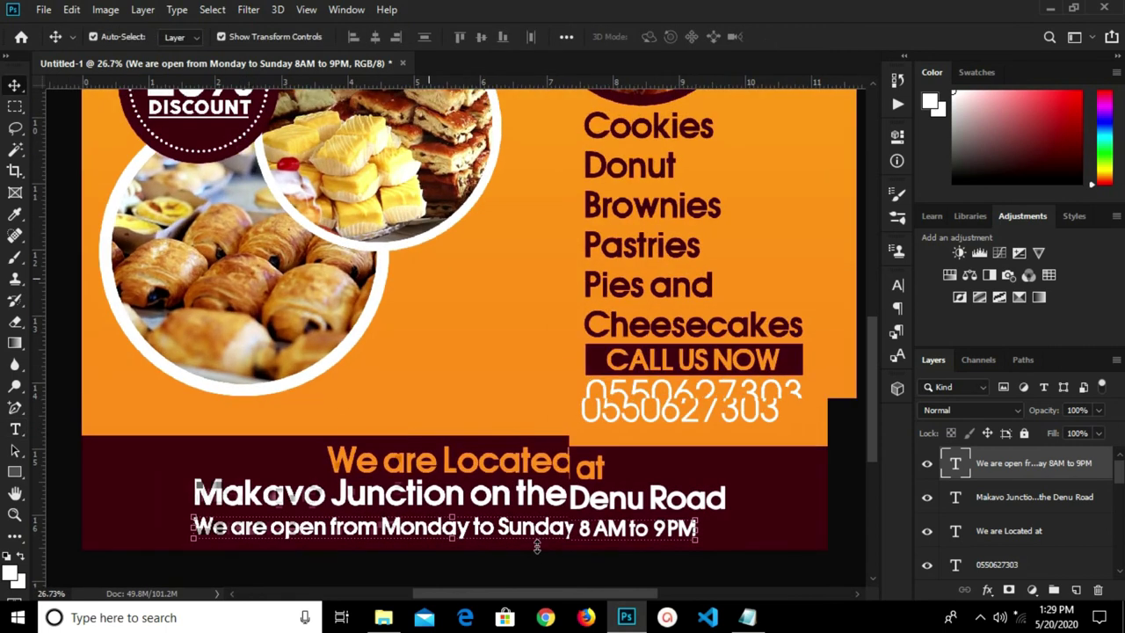
pyautogui.hotkey('shift', 'Up')
pyautogui.hotkey('shift', 'Up')
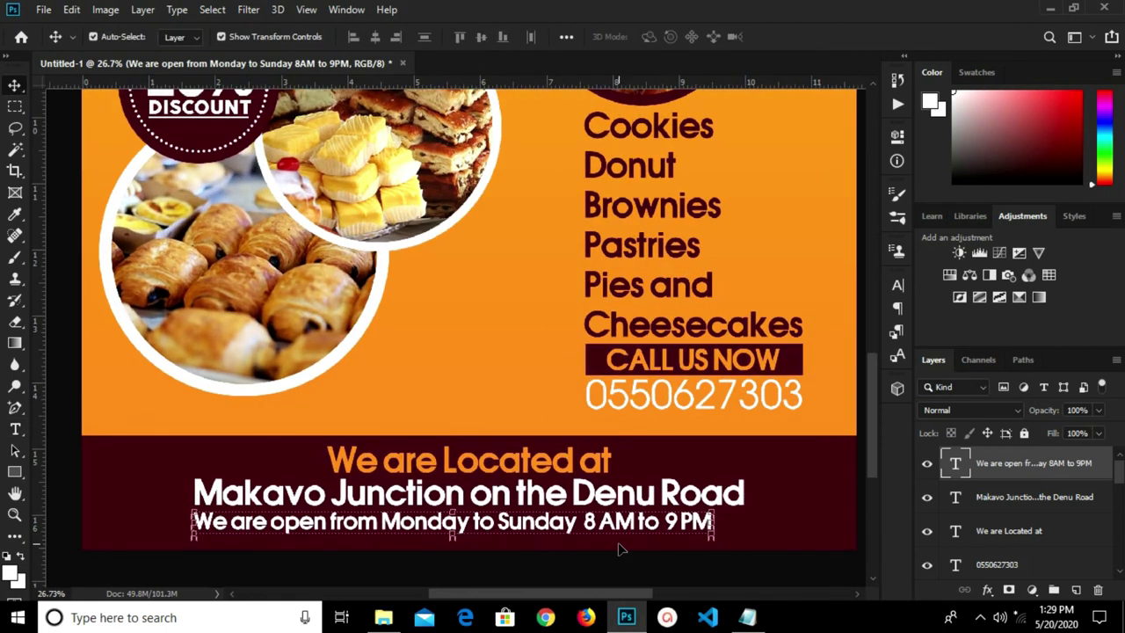
pyautogui.hotkey('ctrl', 't')
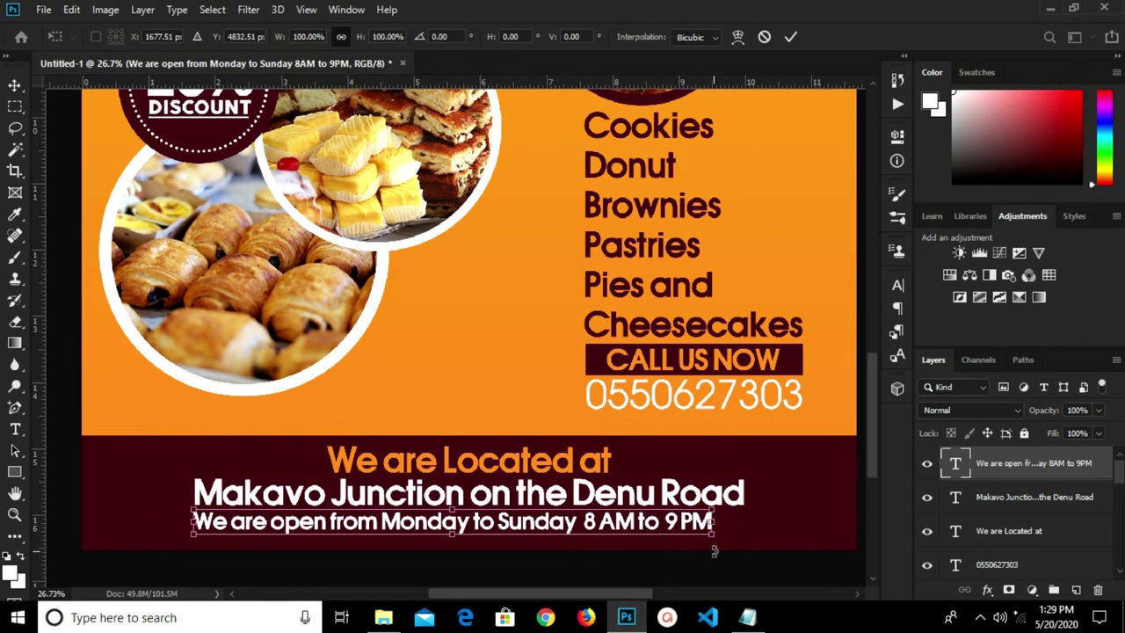
pyautogui.moveTo(713, 531); pyautogui.dragTo(741, 546)
pyautogui.click(790, 36)
pyautogui.scroll(-5, 678, 290)
pyautogui.scroll(-1, 667, 351)
pyautogui.click(661, 391)
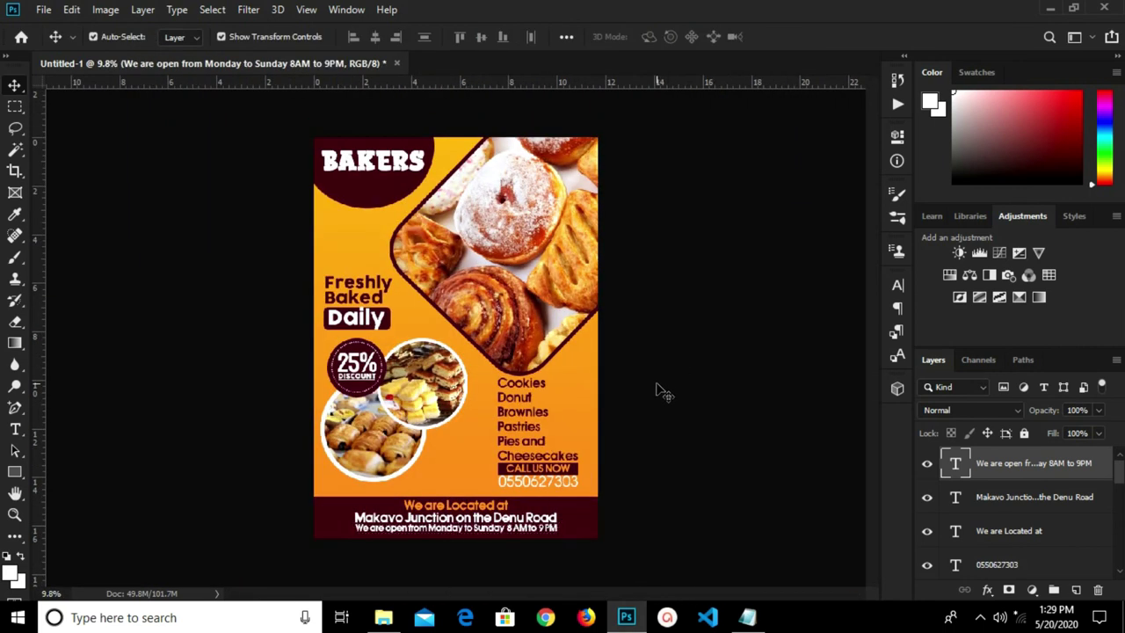
# - Nudge the Daily text down slightly
pyautogui.scroll(2, 648, 413)
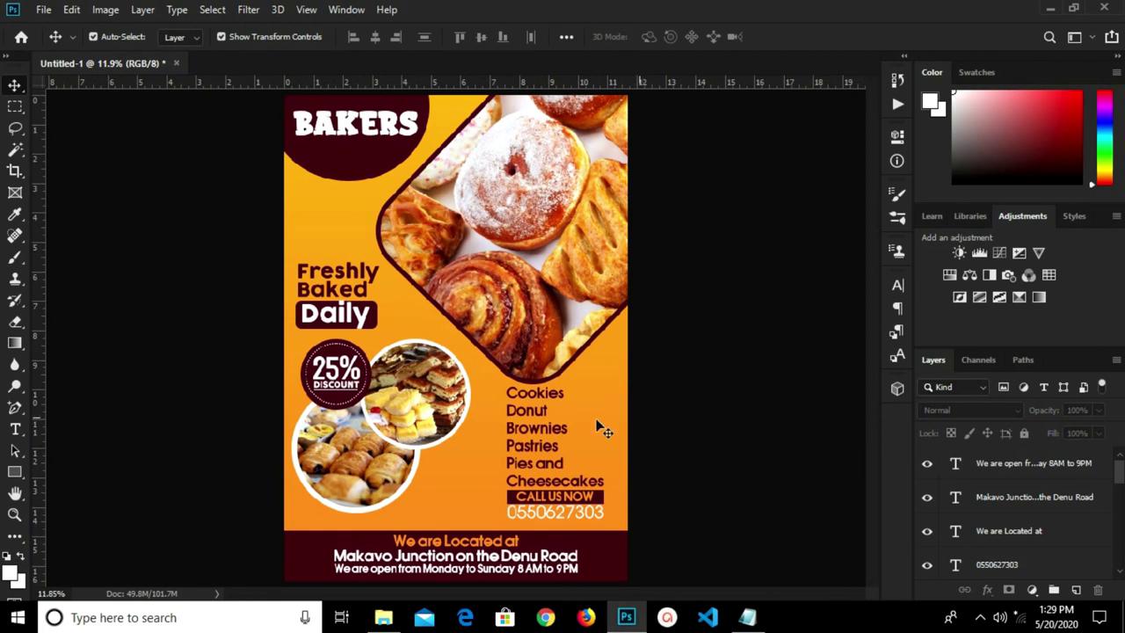
pyautogui.click(348, 317)
pyautogui.scroll(3, 347, 330)
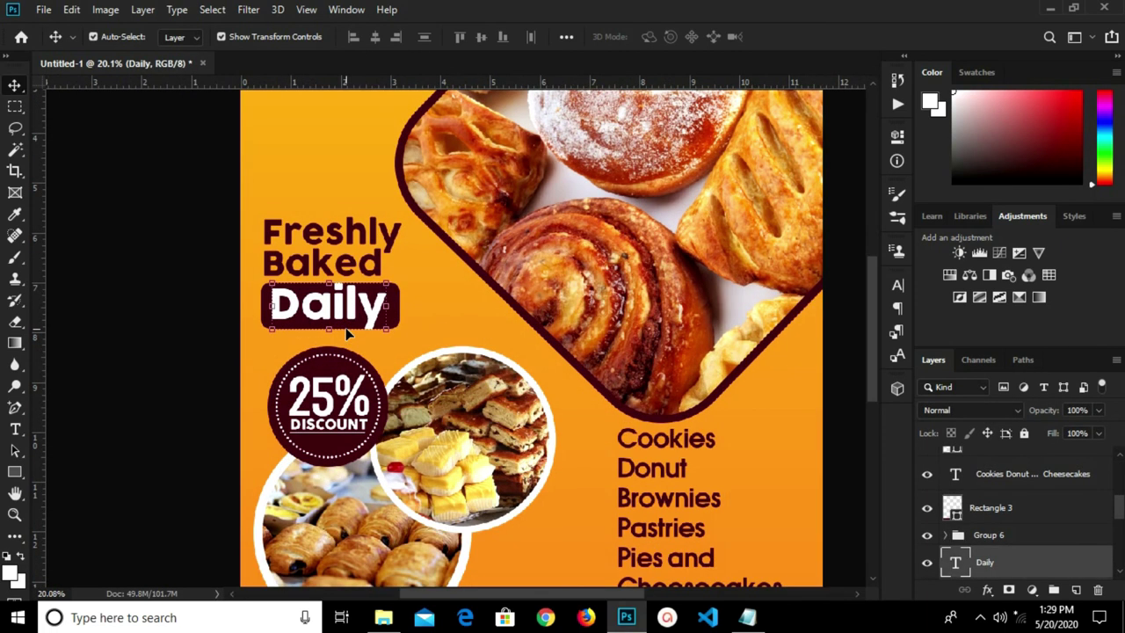
pyautogui.hotkey('shift', 'Down')
pyautogui.hotkey('shift', 'Down')
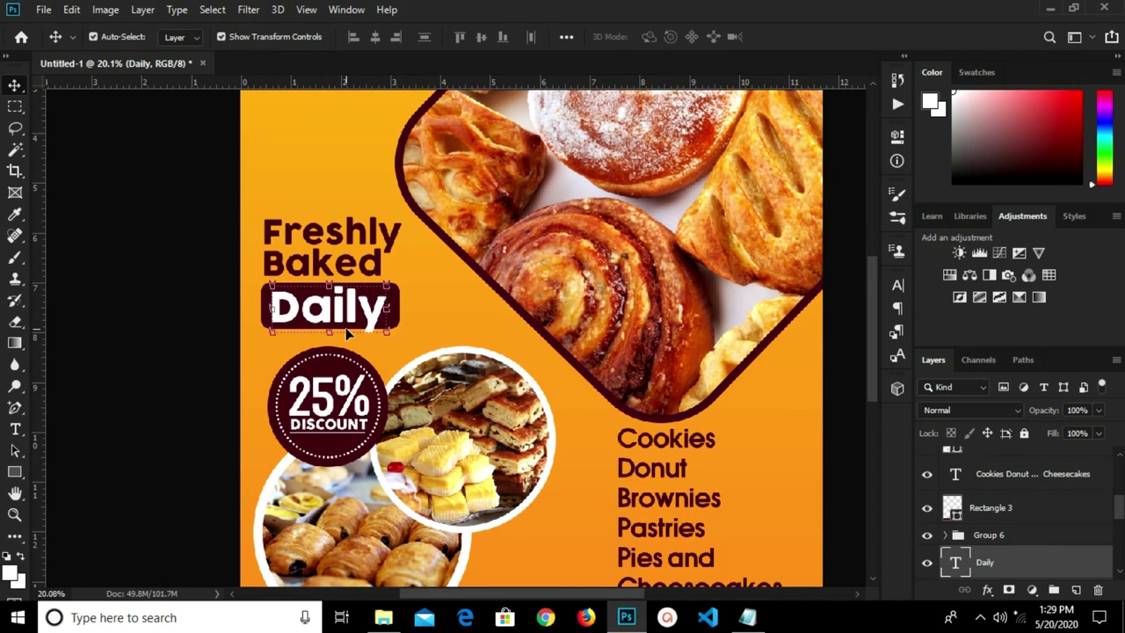
pyautogui.click(126, 331)
# - Shorten the dark rounded box behind Daily to about 107% height
pyautogui.click(399, 306)
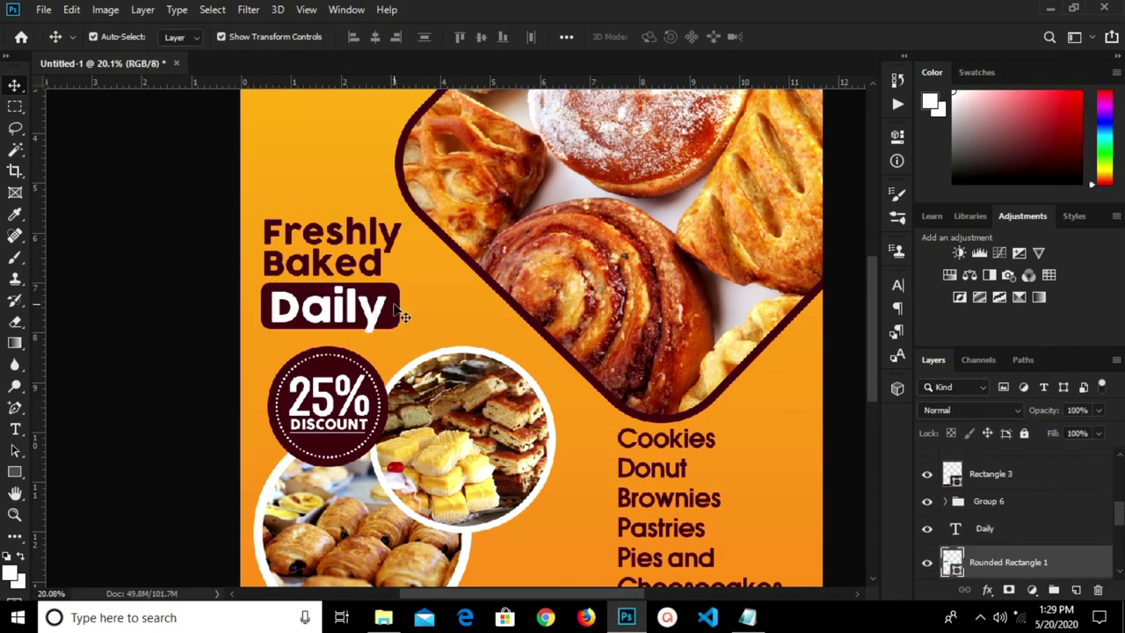
pyautogui.scroll(2, 332, 345)
pyautogui.hotkey('ctrl', 't')
pyautogui.moveTo(328, 322)
pyautogui.mouseDown()
pyautogui.moveTo(327, 344)
pyautogui.moveTo(327, 335)
pyautogui.mouseUp()
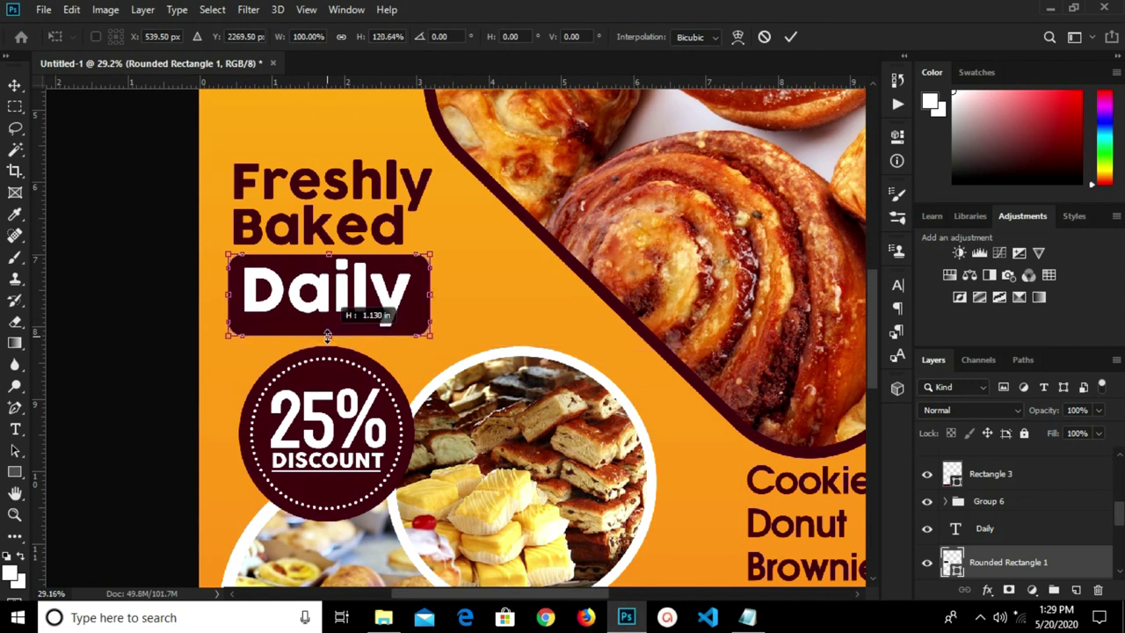
pyautogui.moveTo(327, 335); pyautogui.dragTo(327, 330)
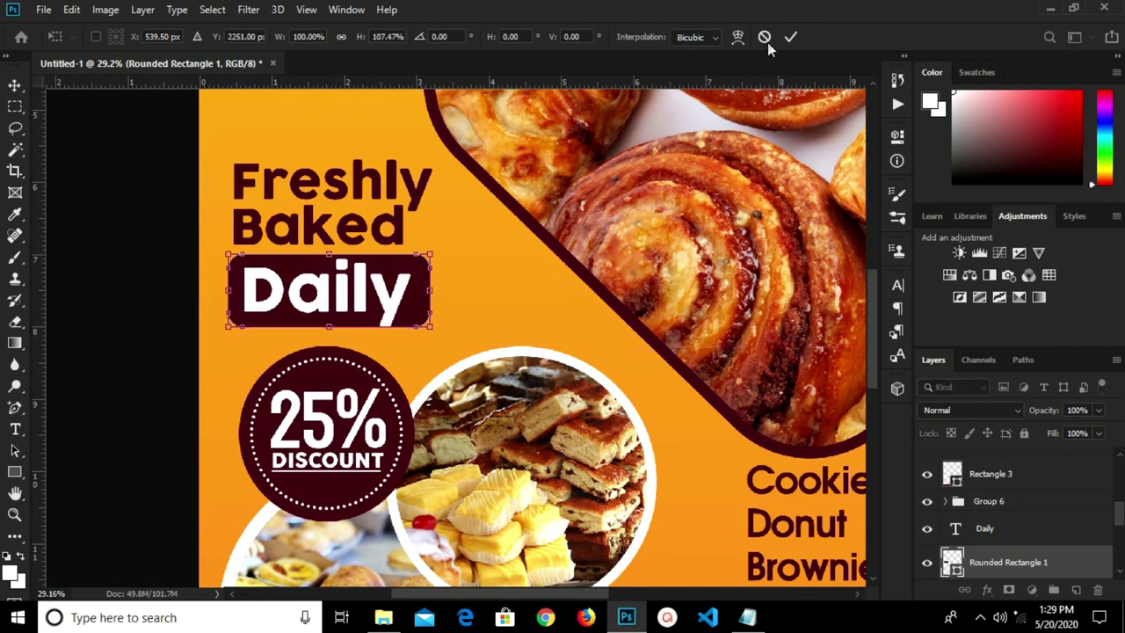
pyautogui.click(788, 41)
pyautogui.scroll(-5, 341, 288)
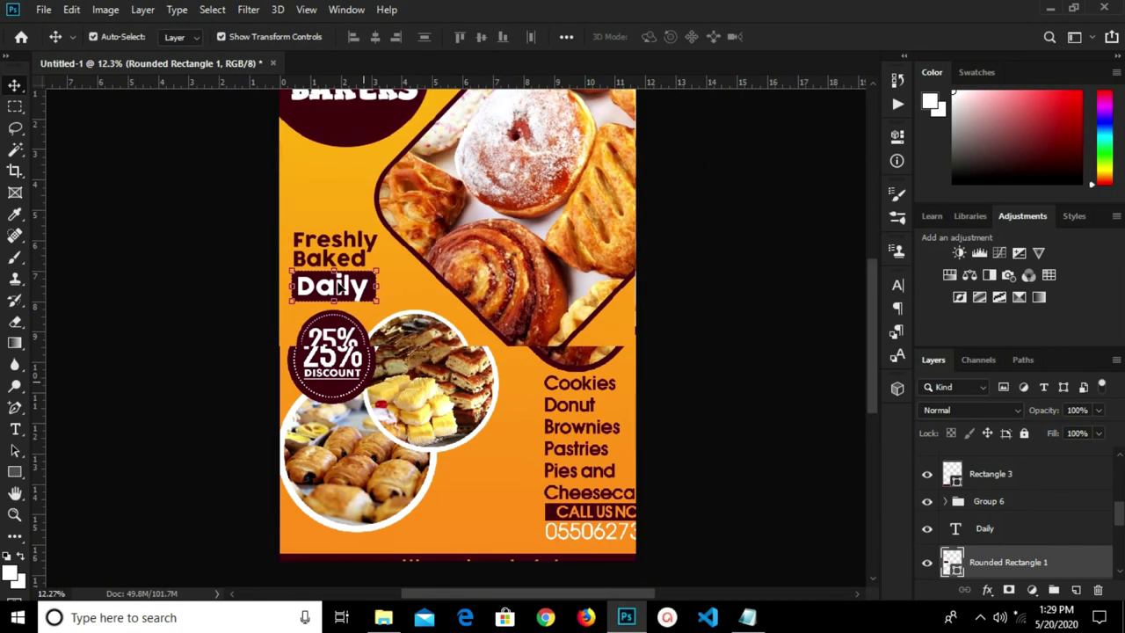
pyautogui.click(774, 398)
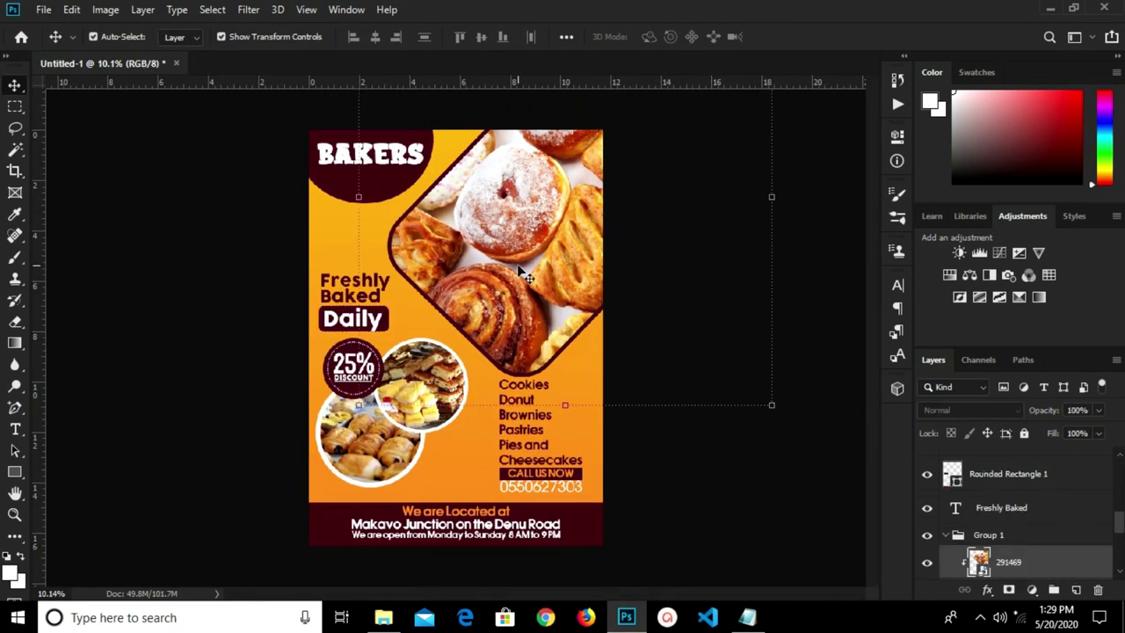
# - Move the diamond food photo group (Group 1) higher on the flyer
pyautogui.click(979, 538)
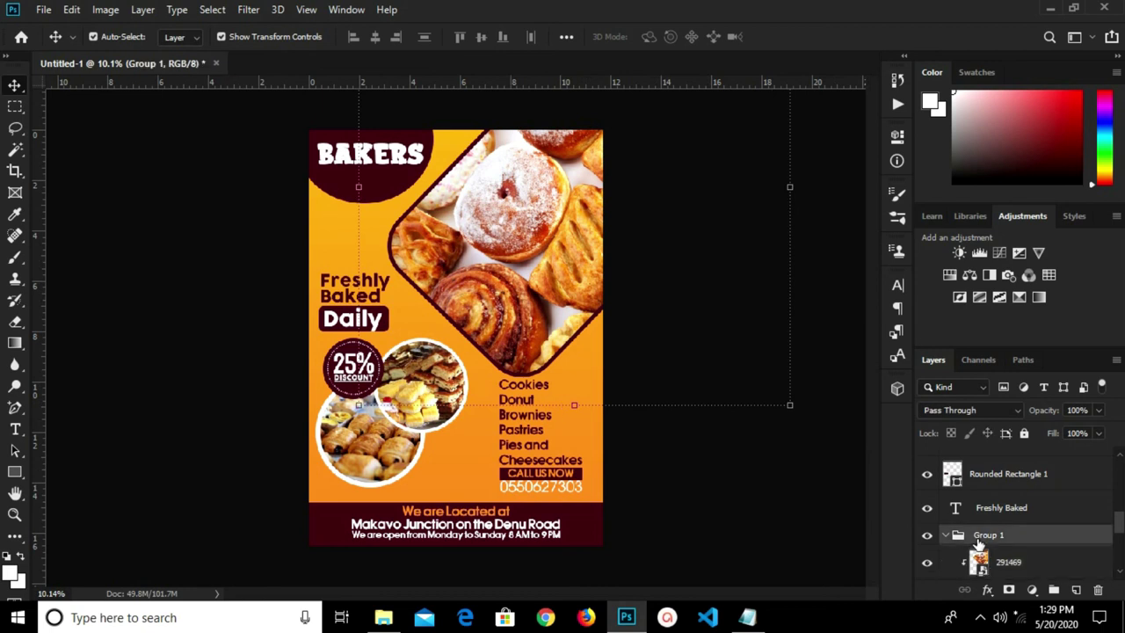
pyautogui.click(590, 409)
pyautogui.moveTo(548, 377); pyautogui.dragTo(532, 339)
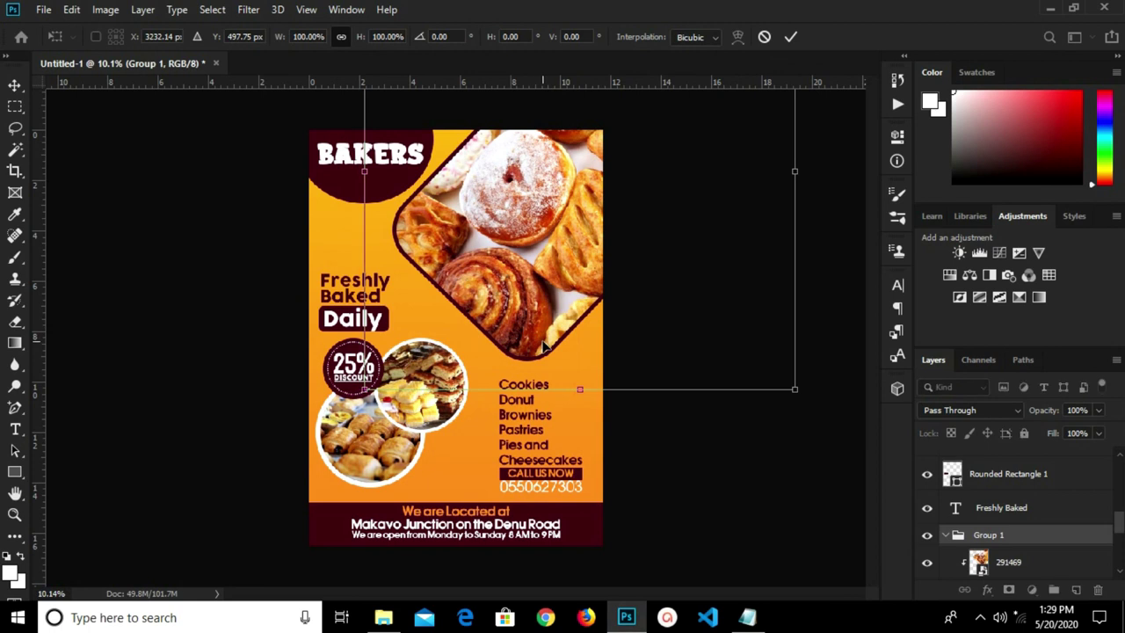
pyautogui.click(790, 40)
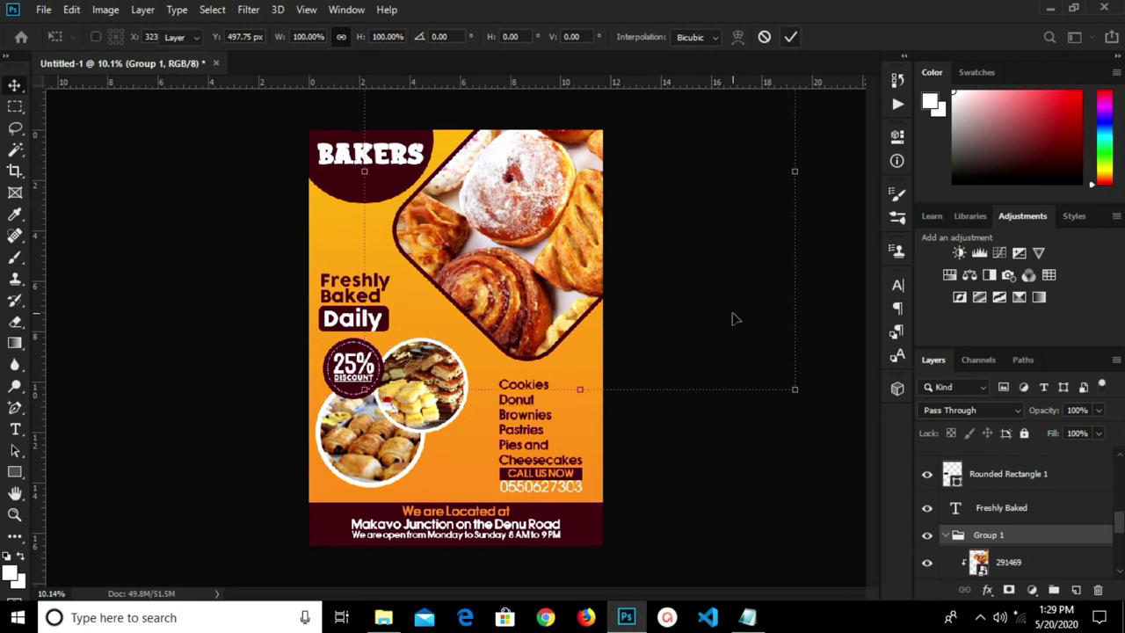
pyautogui.hotkey('ctrl', '0')
pyautogui.hotkey('ctrl', '+')
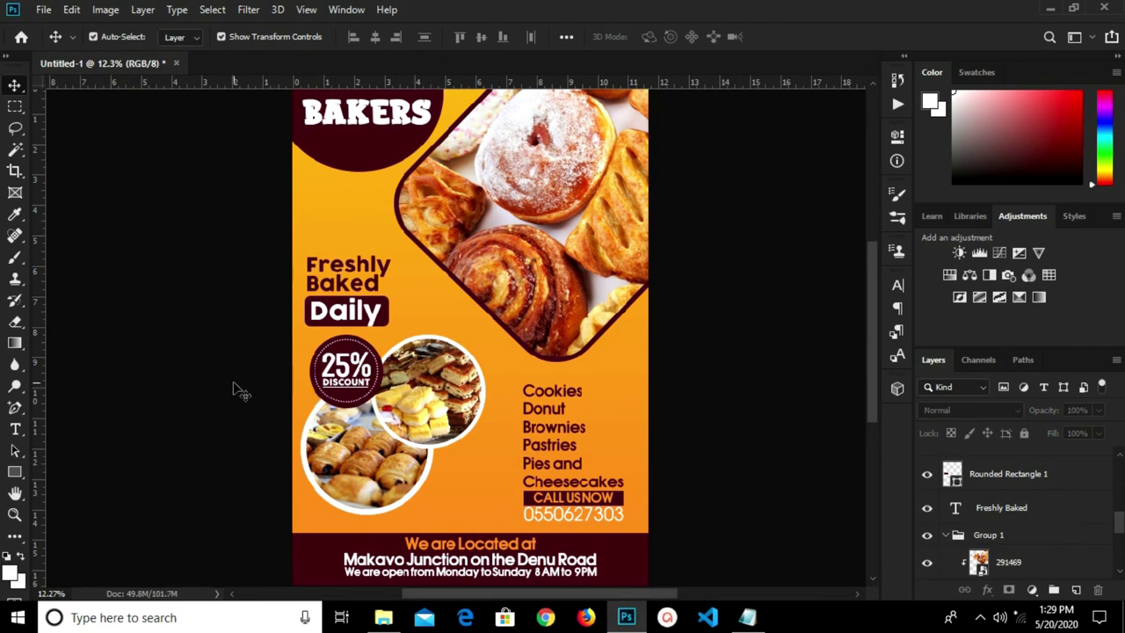
pyautogui.scroll(-3, 1020, 492)
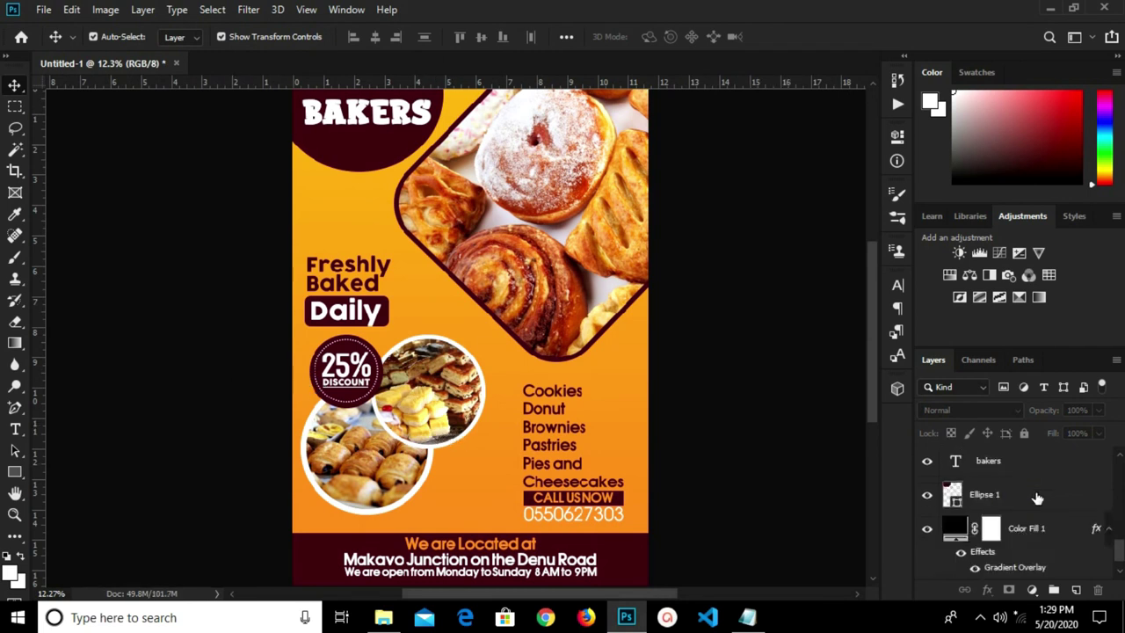
# - Enlarge the circular photos and 25% badge group to about 105%
pyautogui.scroll(5, 1037, 498)
pyautogui.scroll(1, 995, 480)
pyautogui.click(998, 513)
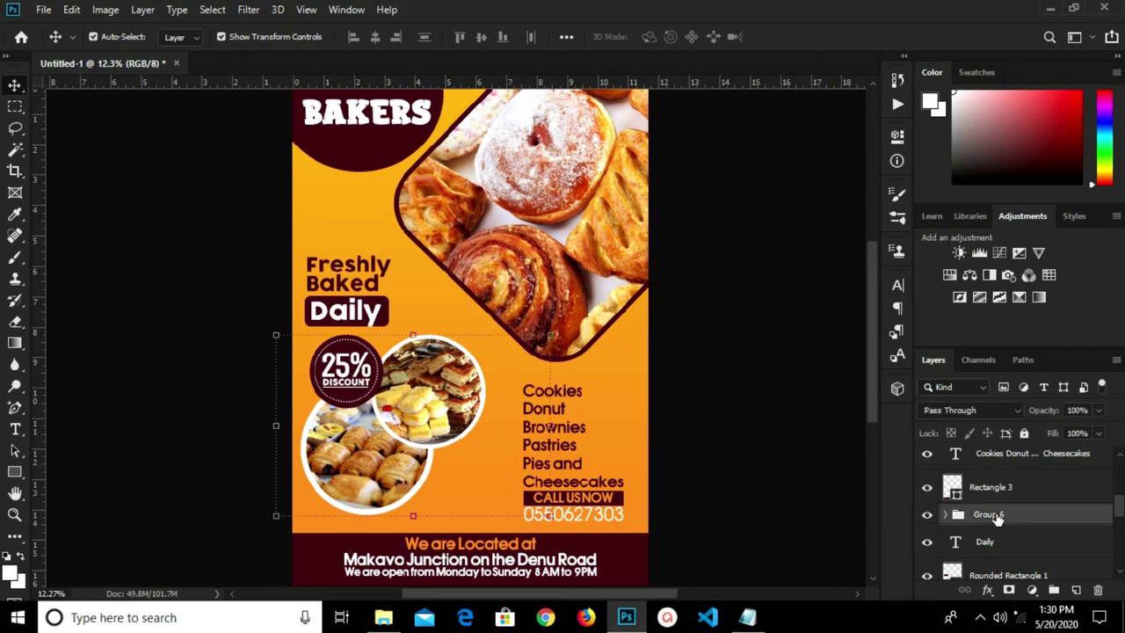
pyautogui.moveTo(549, 514); pyautogui.dragTo(567, 527)
pyautogui.click(790, 39)
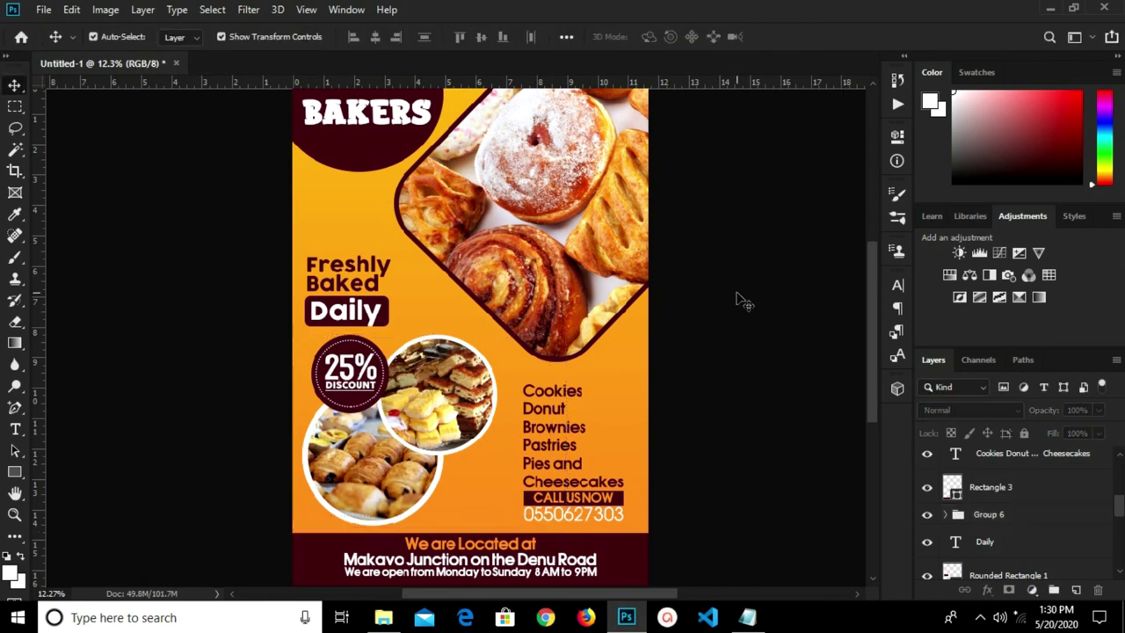
# - Group Daily, its rounded box and Freshly Baked into Group 7
pyautogui.click(356, 265)
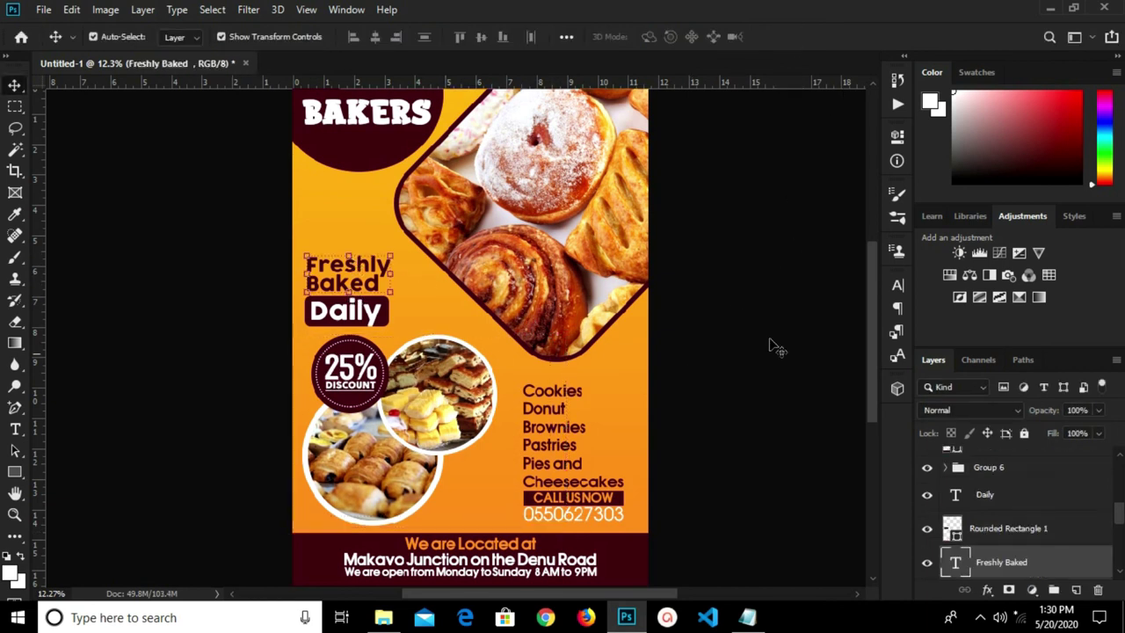
pyautogui.scroll(-1, 1019, 536)
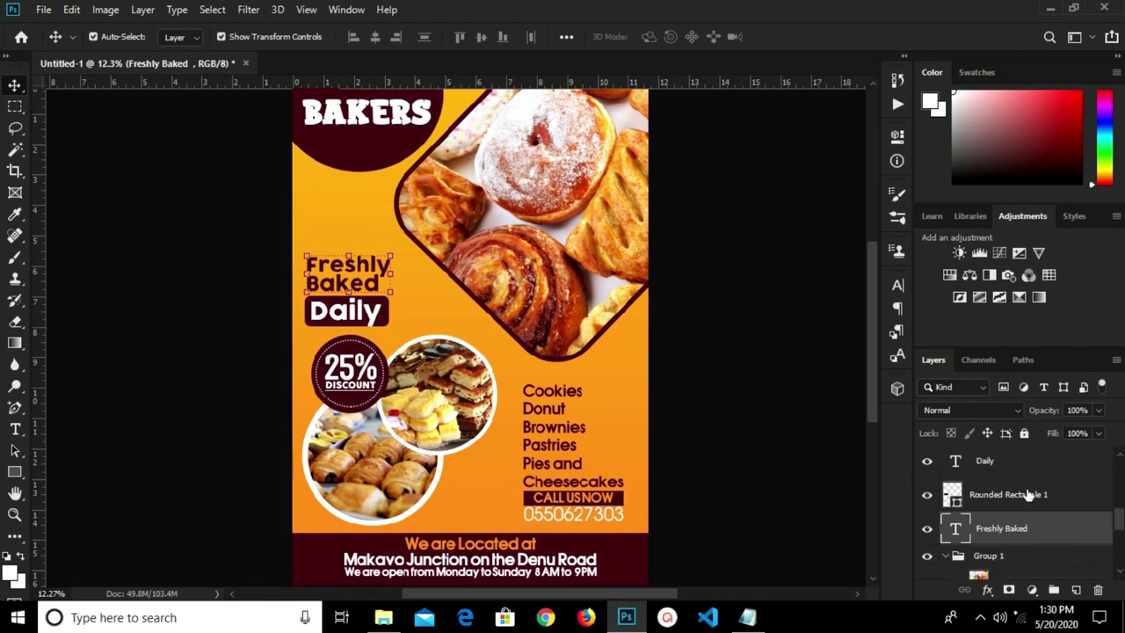
pyautogui.click(1028, 495)
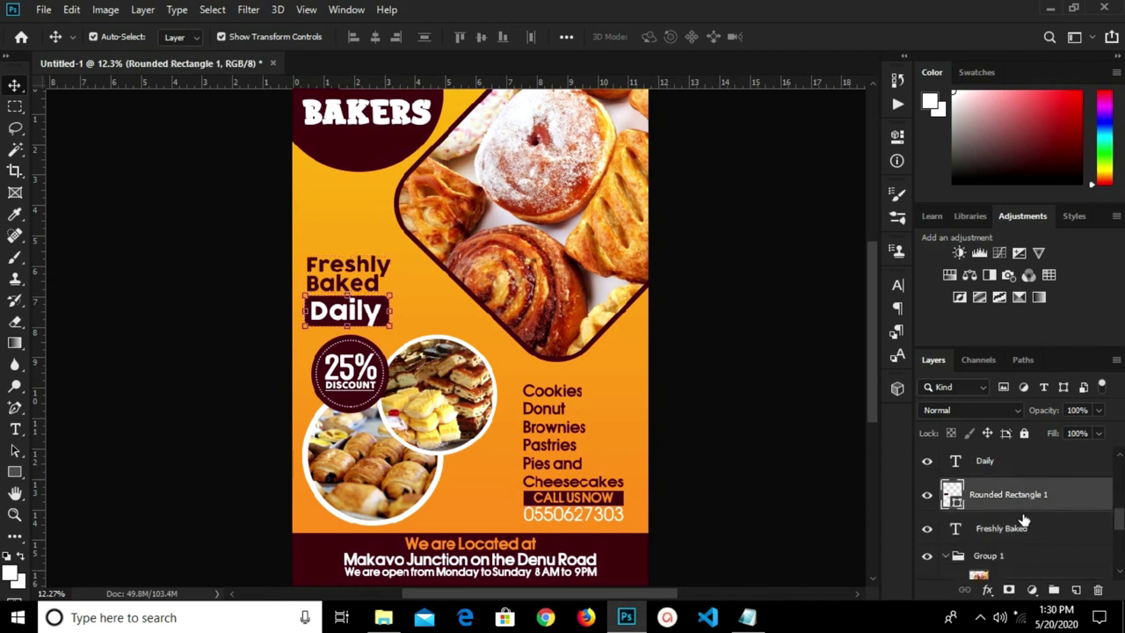
pyautogui.click(1018, 530)
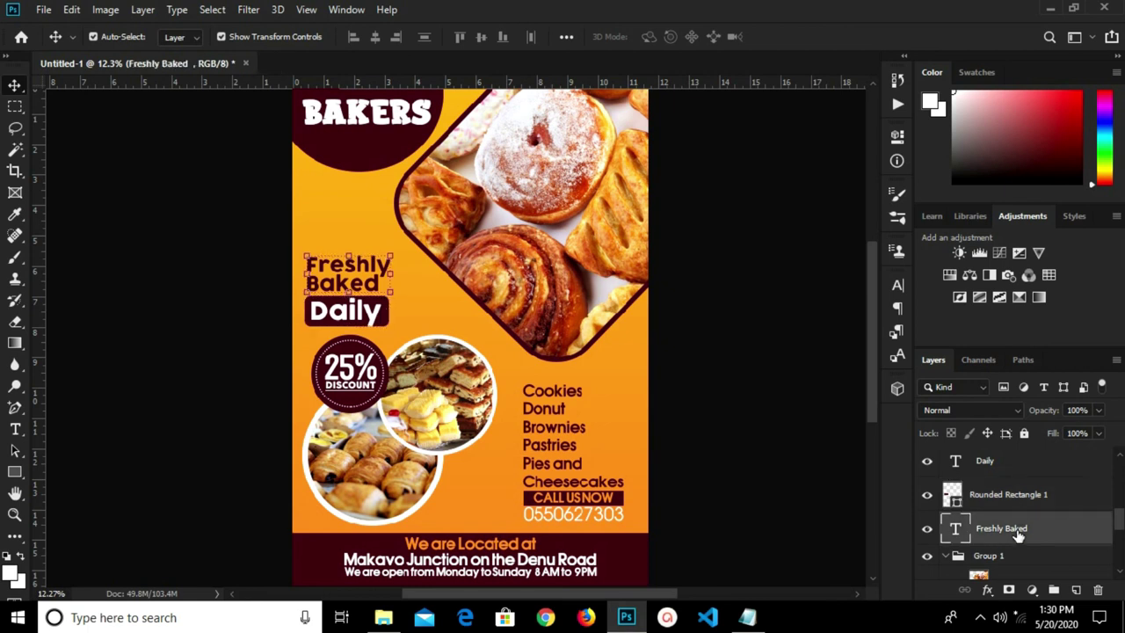
pyautogui.keyDown('shift'); pyautogui.click(1001, 465); pyautogui.keyUp('shift')
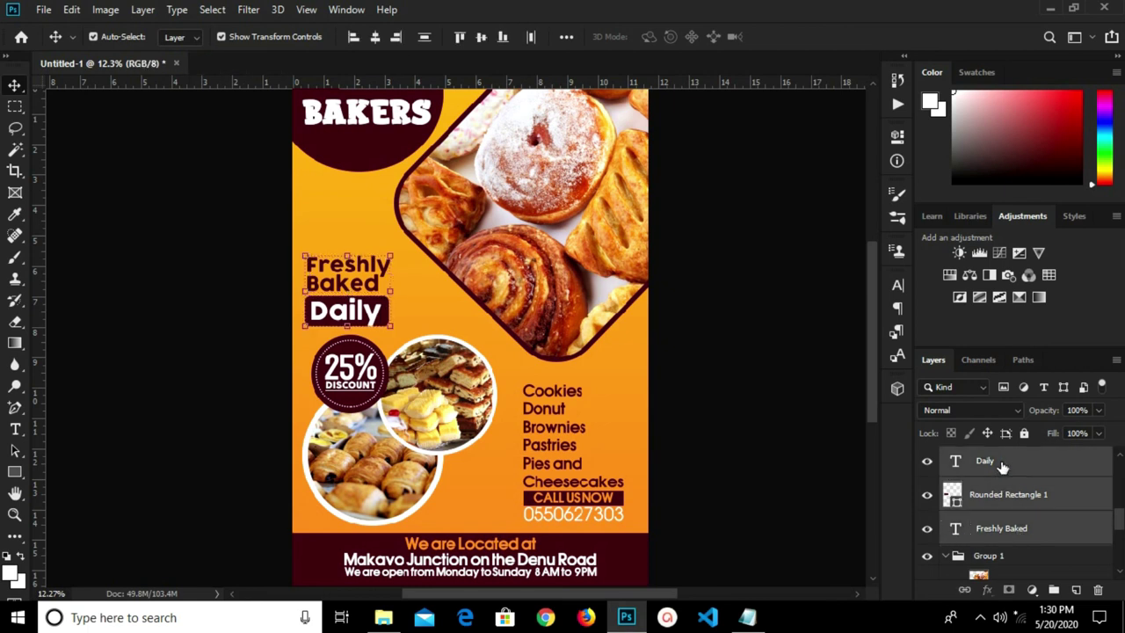
pyautogui.hotkey('ctrl', 'g')
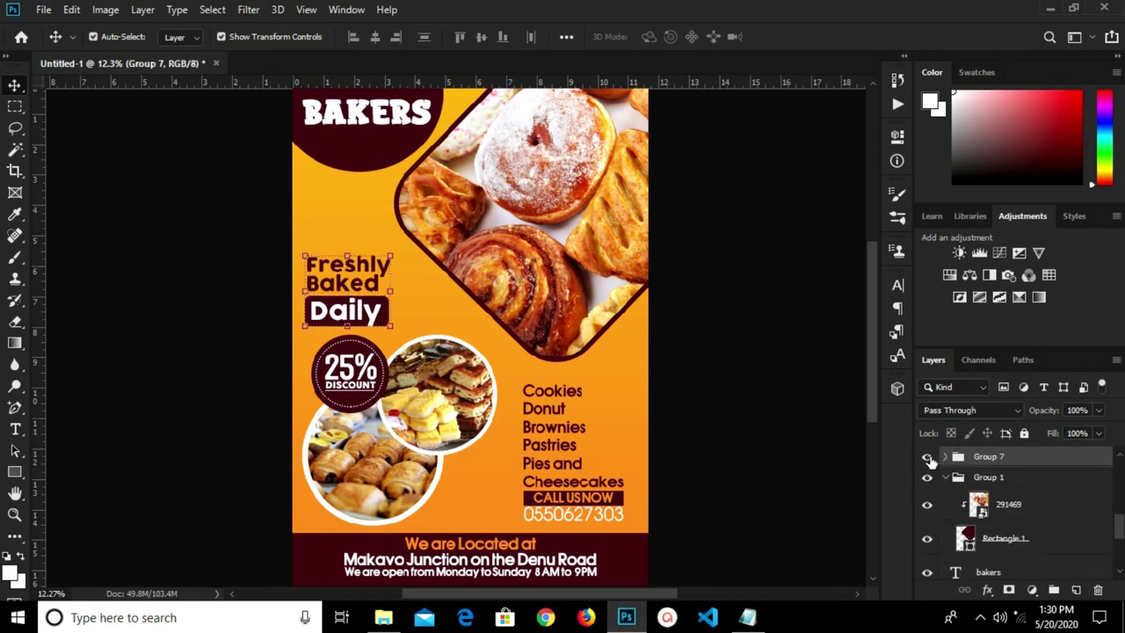
pyautogui.click(926, 457)
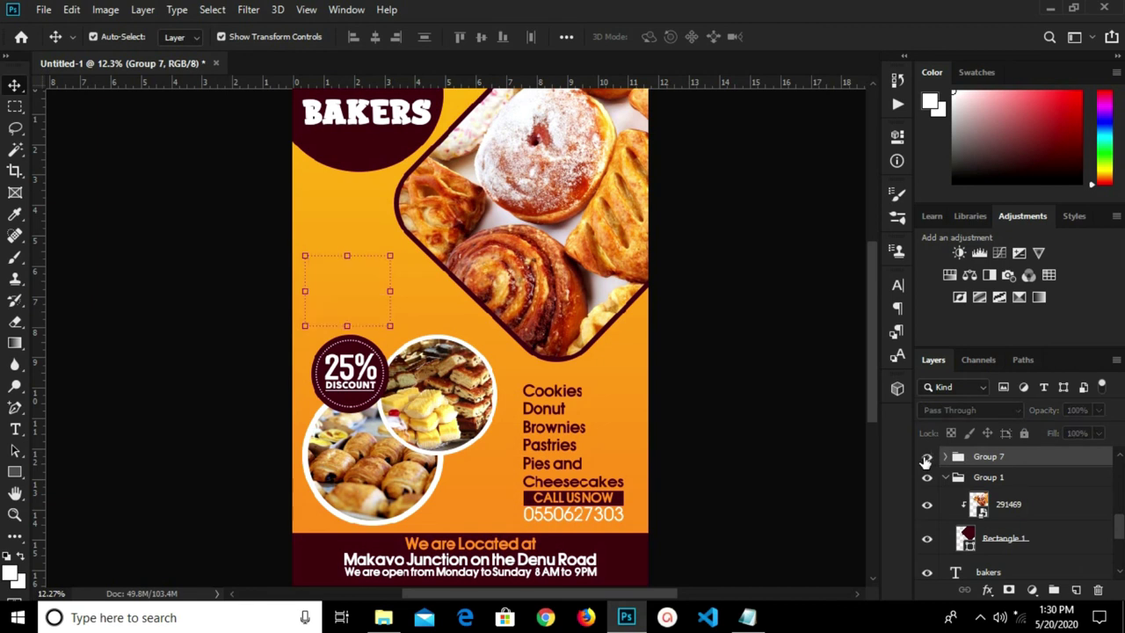
pyautogui.click(926, 456)
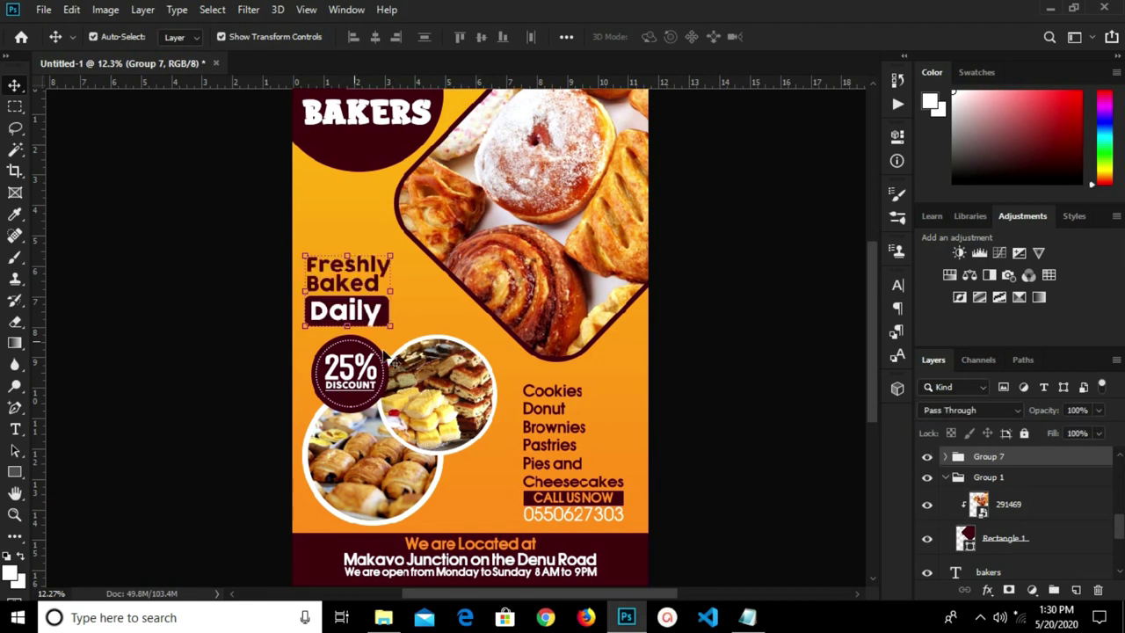
# - Raise the Freshly Baked Daily heading group slightly toward the BAKERS header
pyautogui.click(329, 262)
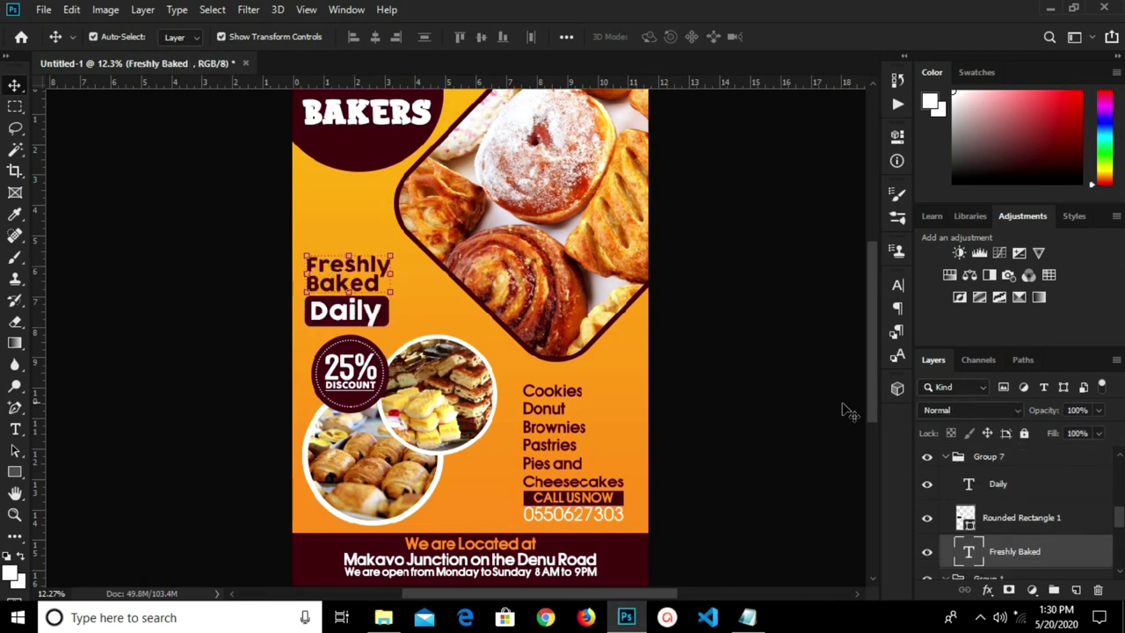
pyautogui.click(1015, 460)
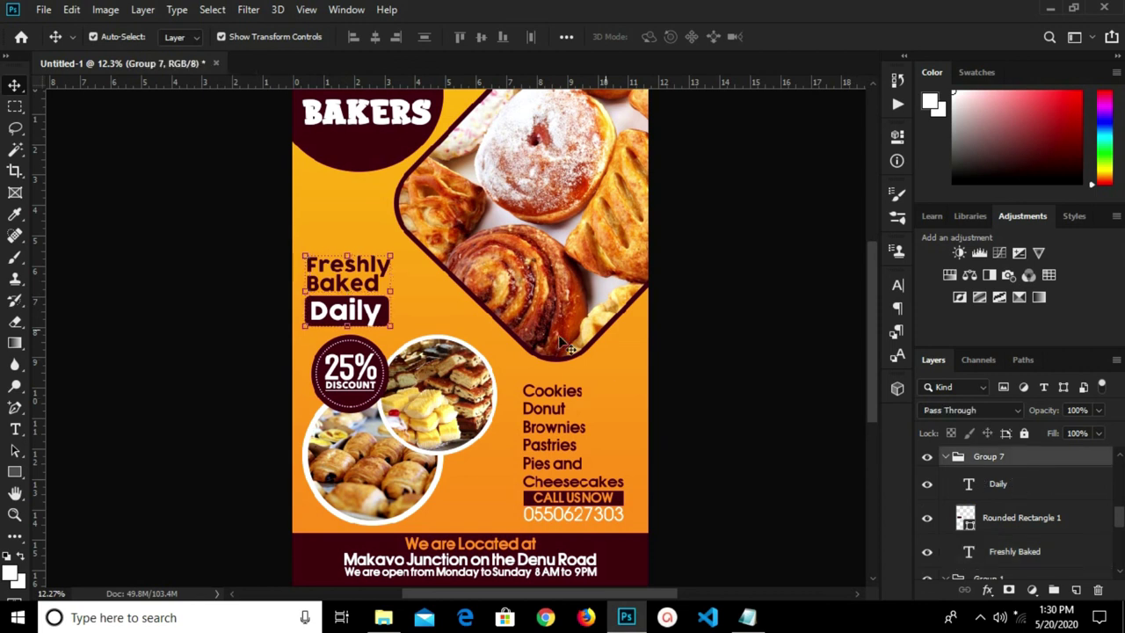
pyautogui.moveTo(323, 253)
pyautogui.mouseDown()
pyautogui.moveTo(337, 244)
pyautogui.moveTo(338, 256)
pyautogui.mouseUp()
pyautogui.scroll(-1, 373, 290)
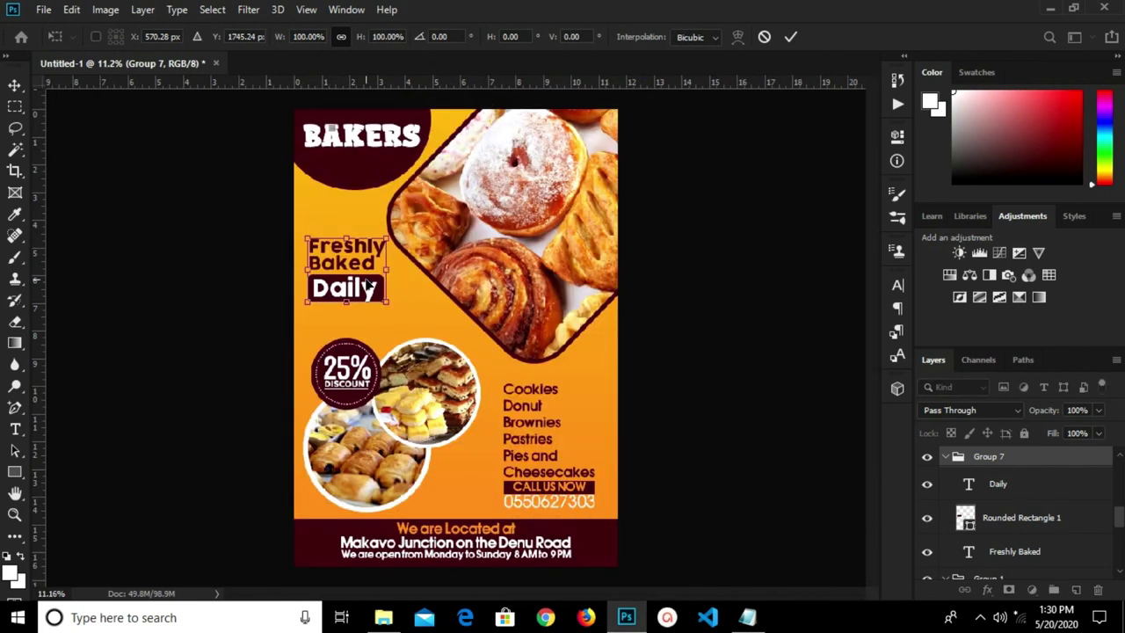
pyautogui.moveTo(370, 285); pyautogui.dragTo(370, 289)
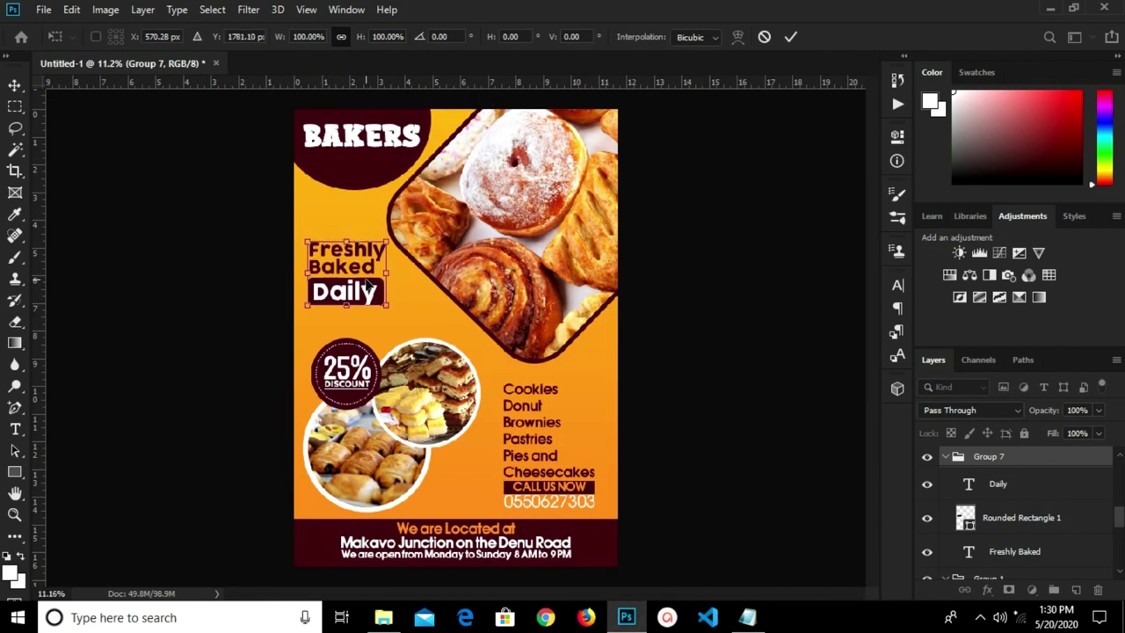
pyautogui.click(789, 41)
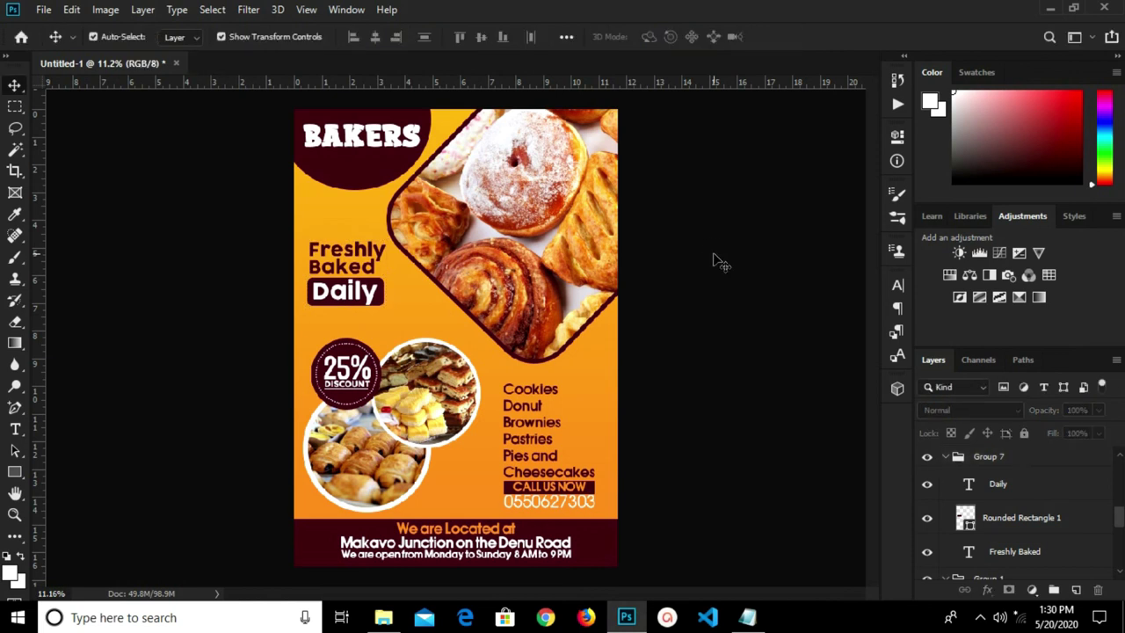
pyautogui.scroll(-3, 715, 259)
pyautogui.scroll(3, 624, 325)
pyautogui.scroll(-1, 627, 329)
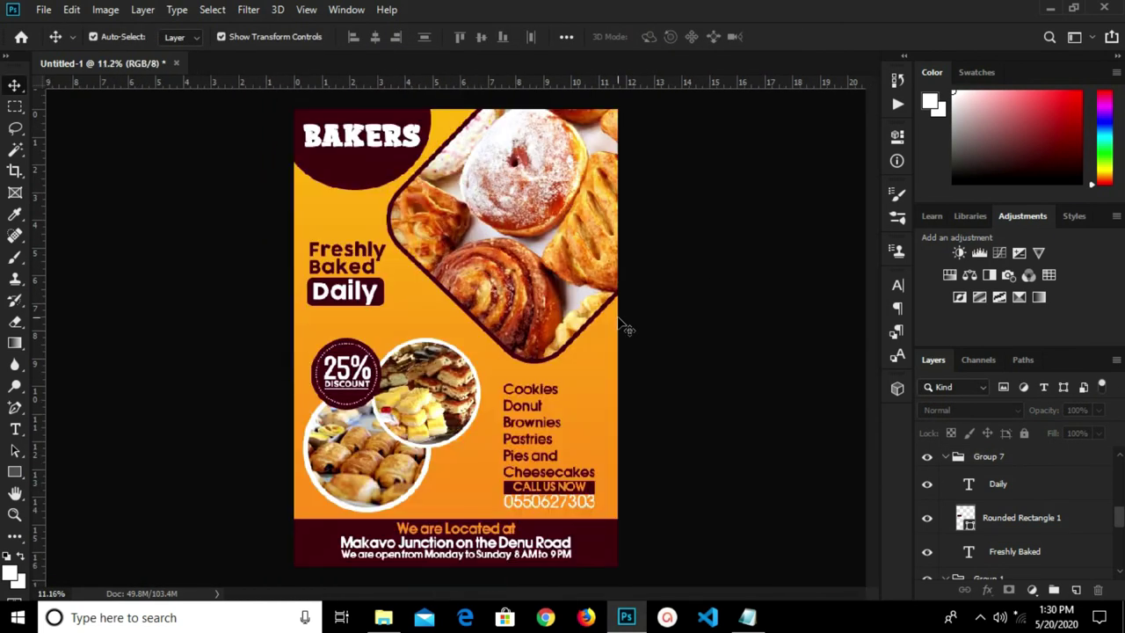